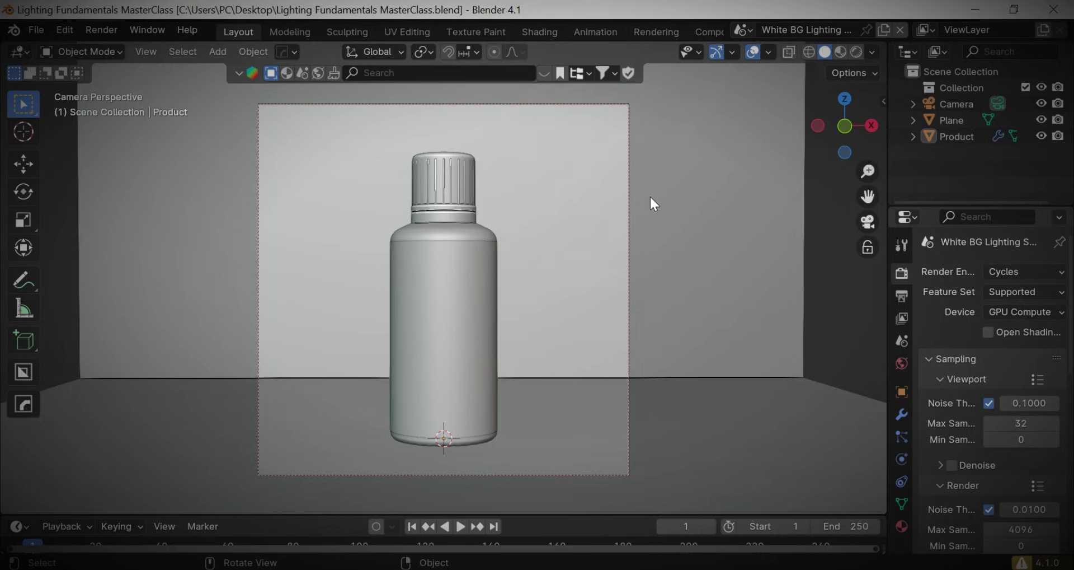
# - Bevel the edge between the backdrop plane's floor and back wall into a multi-segment curve about 0.21 m wide
pyautogui.moveTo(837, 118); pyautogui.dragTo(636, 297)
pyautogui.click(637, 316)
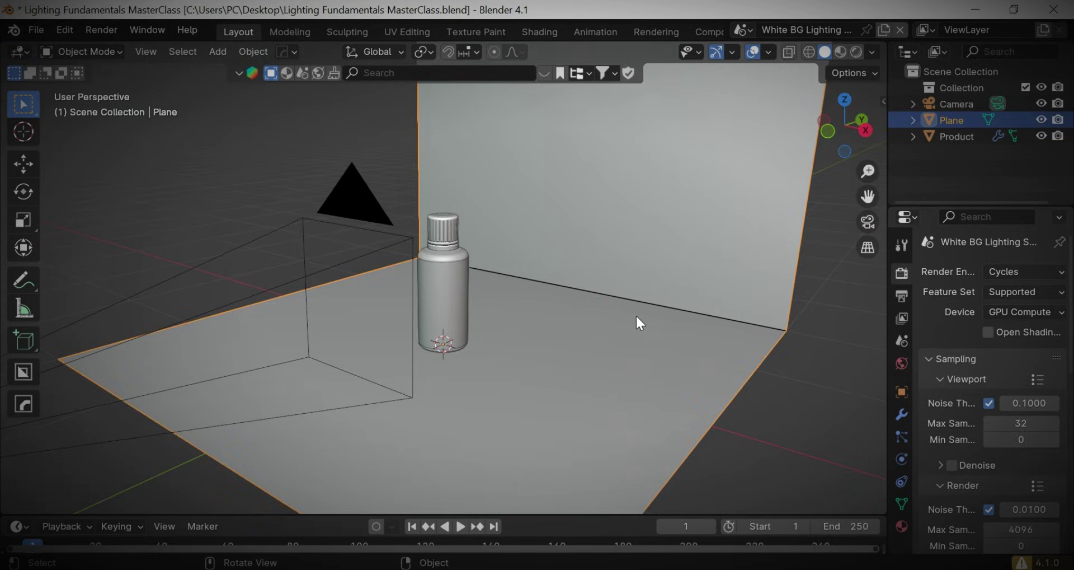
pyautogui.press('Tab')
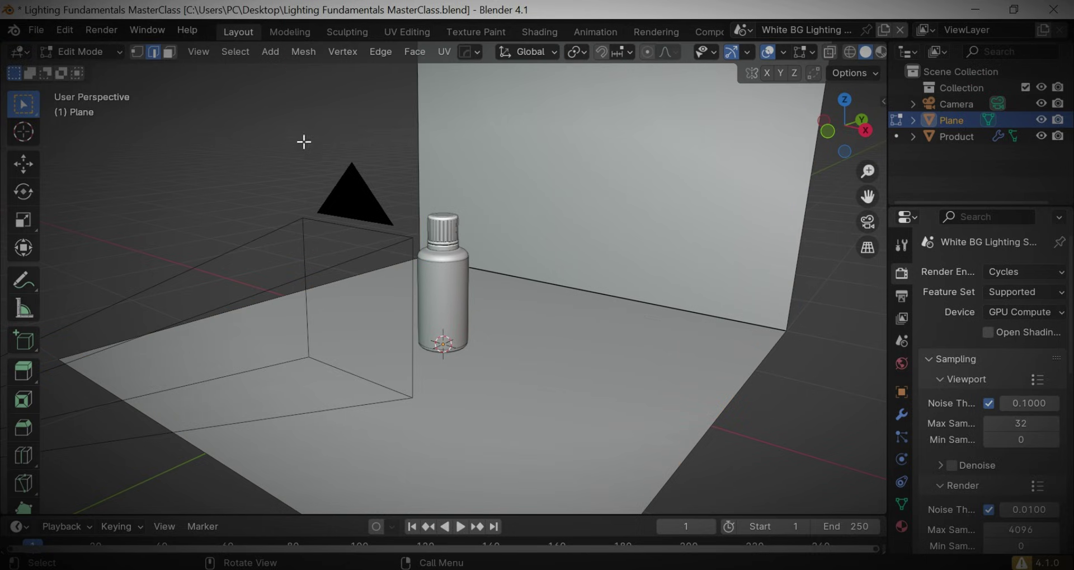
pyautogui.click(609, 236)
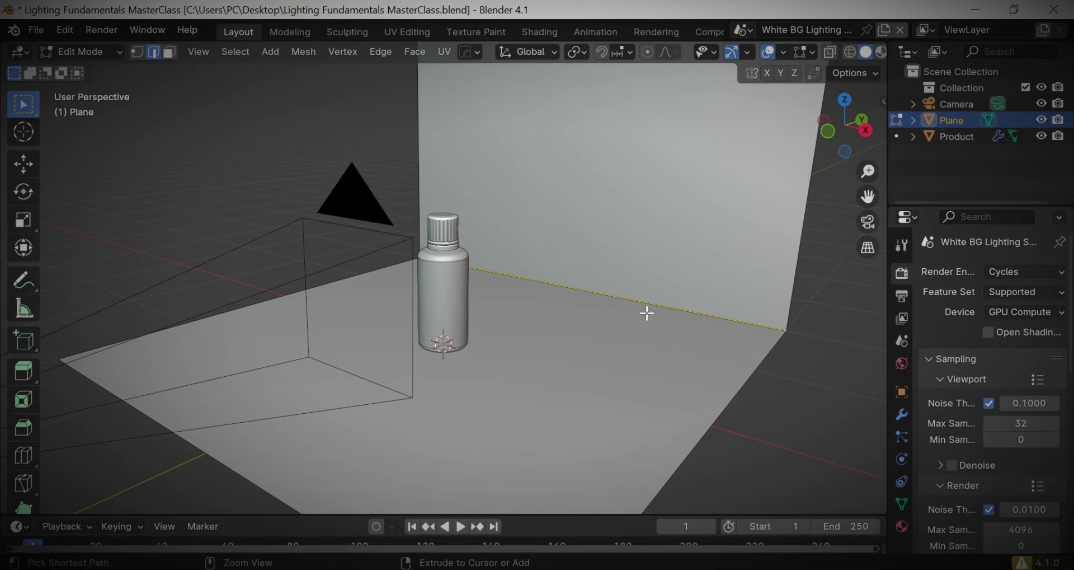
pyautogui.hotkey('ctrl', 'b')
pyautogui.scroll(14, 699, 304)
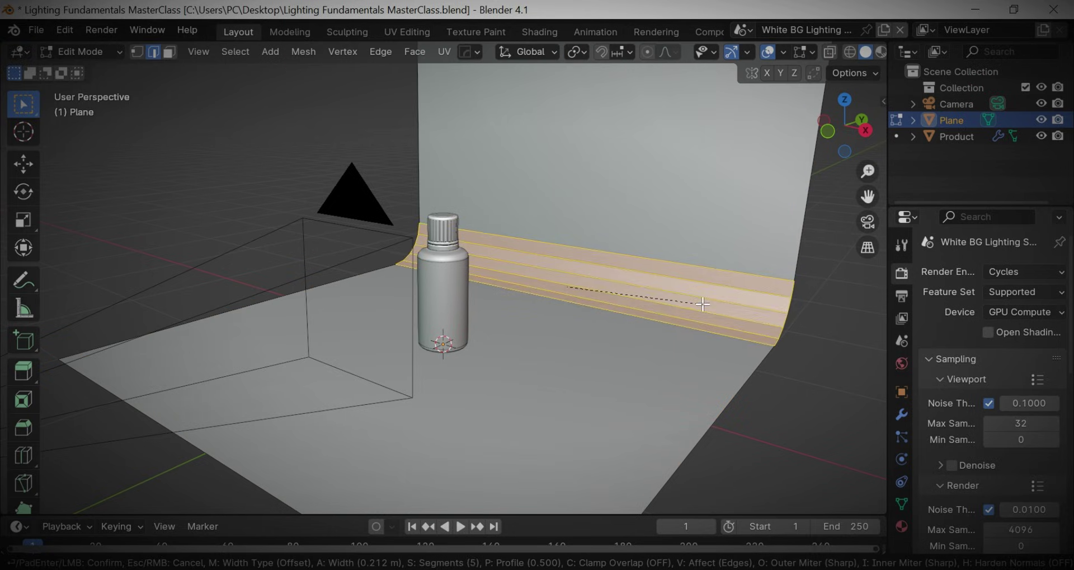
pyautogui.click(704, 304)
# - Return the backdrop plane to Object Mode and shade it smooth in the camera view
pyautogui.press('Tab')
pyautogui.press('KP_0')
pyautogui.rightClick(625, 264)
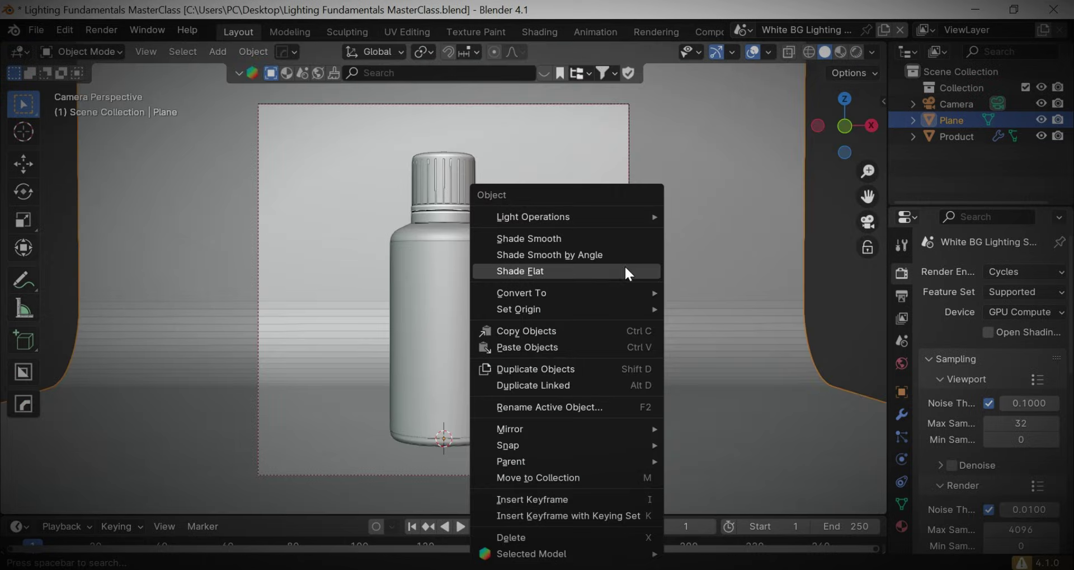
pyautogui.click(597, 243)
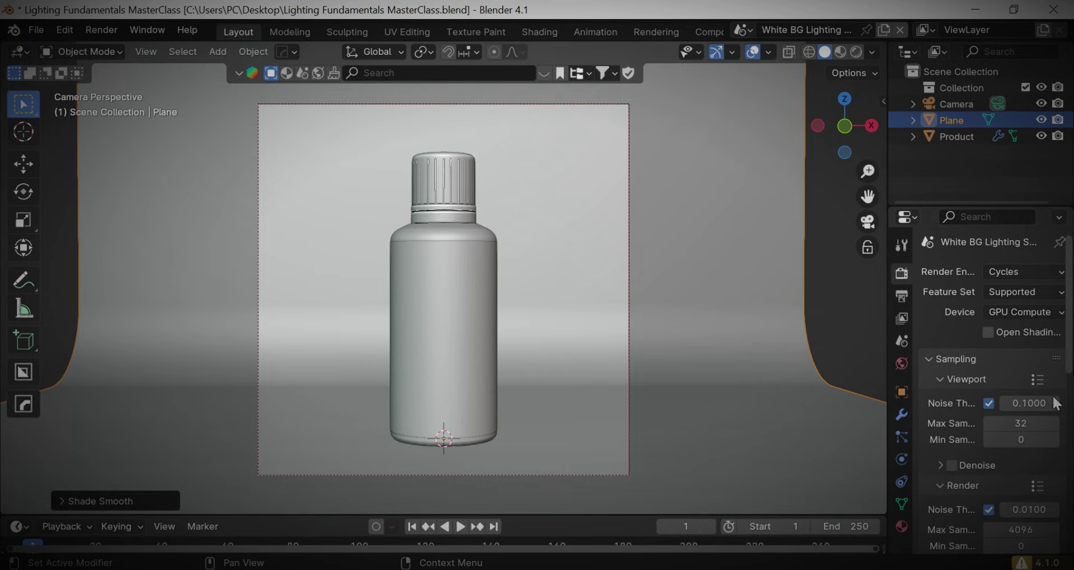
# - Preview the rendered scene with the world background brightened to a grey of value 0.133 and strength 2.3
pyautogui.click(858, 52)
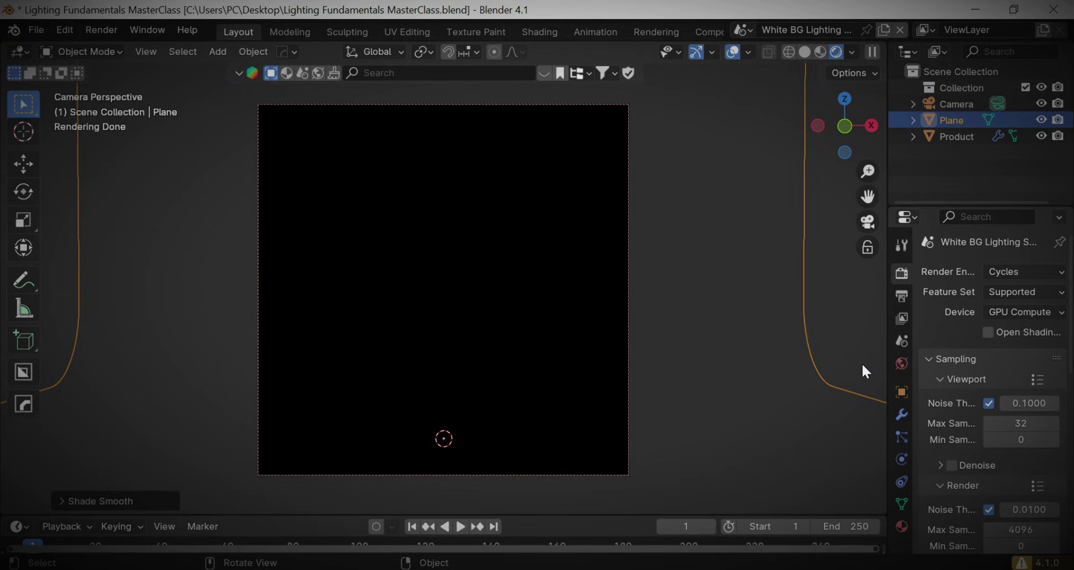
pyautogui.click(899, 364)
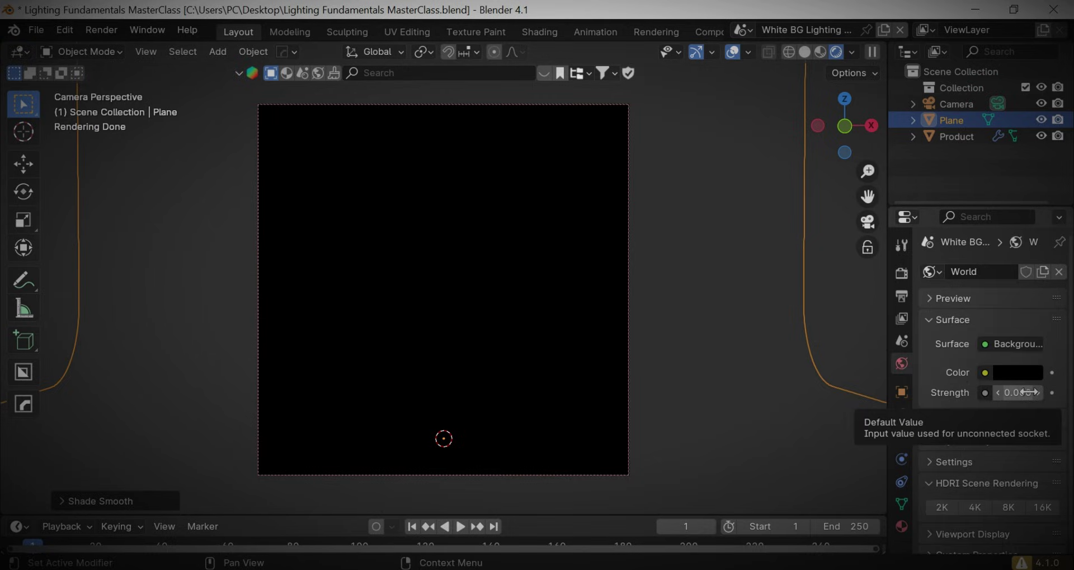
pyautogui.click(1031, 373)
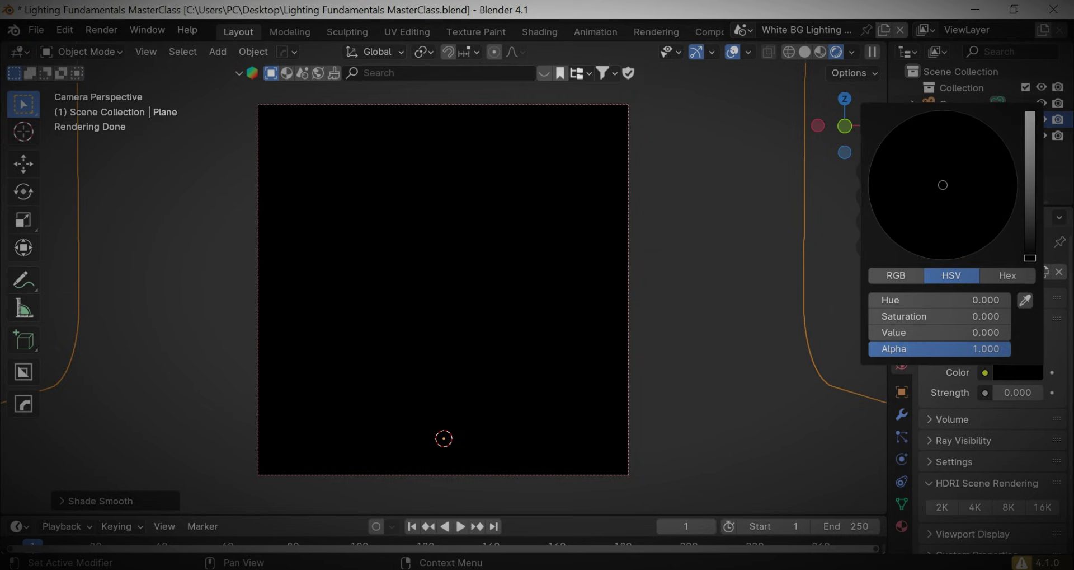
pyautogui.moveTo(1031, 258); pyautogui.dragTo(1030, 199)
pyautogui.moveTo(1011, 392); pyautogui.dragTo(1026, 392)
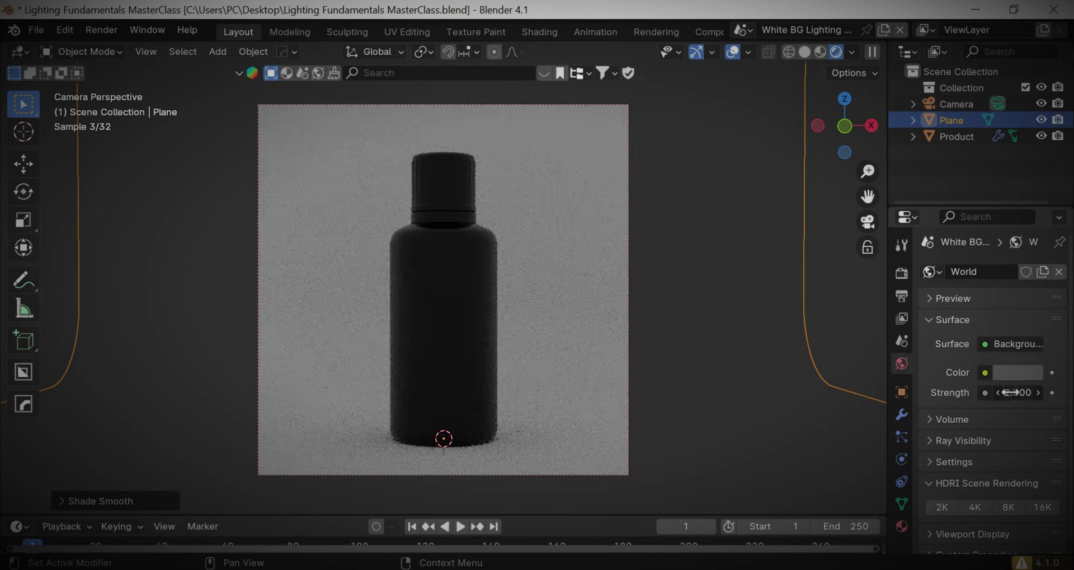
# - Set the world background colour back to black and its strength to 0
pyautogui.click(1028, 372)
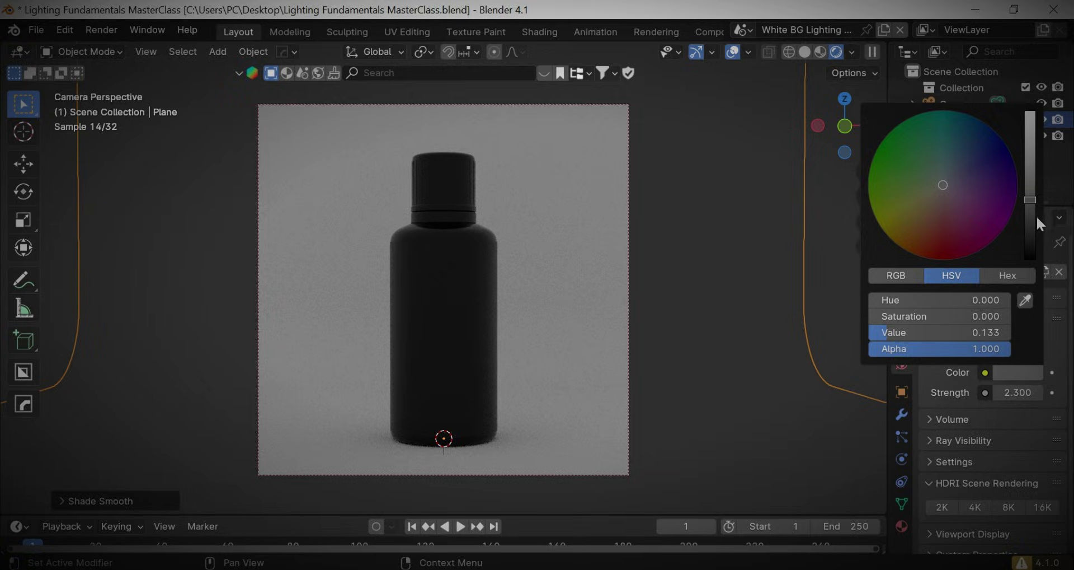
pyautogui.moveTo(1037, 220); pyautogui.dragTo(1032, 264)
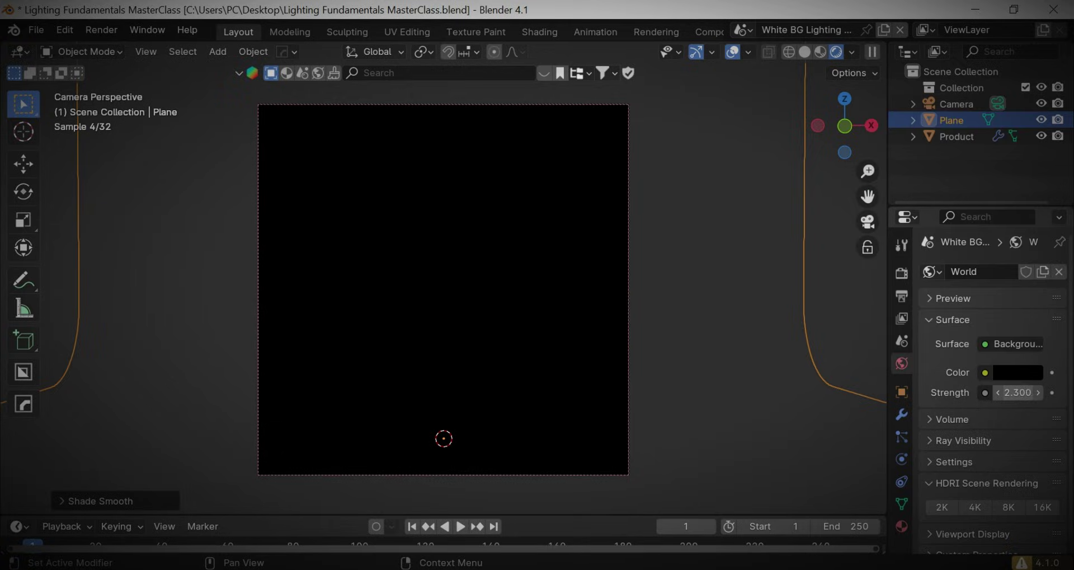
pyautogui.moveTo(1017, 393); pyautogui.dragTo(985, 392)
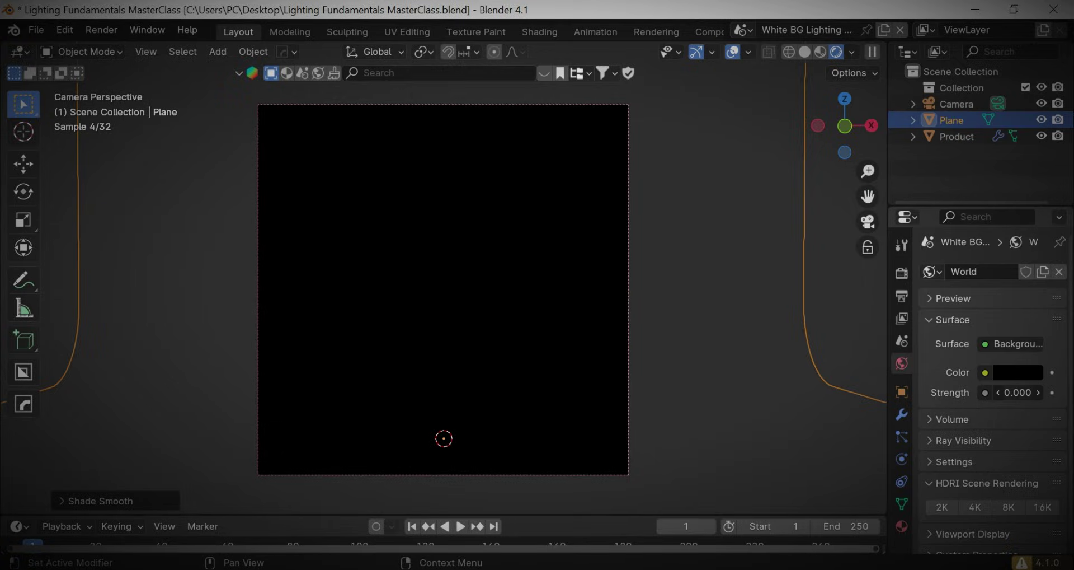
# - Return to solid shading, add an area light and turn it upright to face the backdrop wall
pyautogui.click(804, 52)
pyautogui.moveTo(821, 106)
pyautogui.mouseDown()
pyautogui.moveTo(755, 218)
pyautogui.moveTo(627, 344)
pyautogui.mouseUp()
pyautogui.hotkey('shift', 'a')
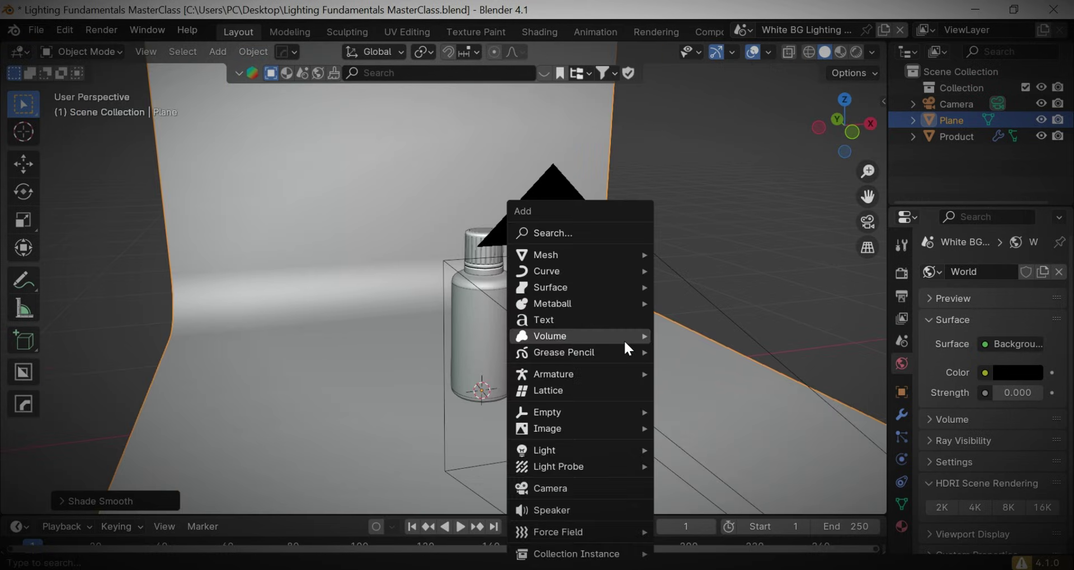
pyautogui.moveTo(644, 450)
pyautogui.click(713, 502)
# - Move the area light along Y to the front of the bottle and raise it along Z to bottle height
pyautogui.press('g')
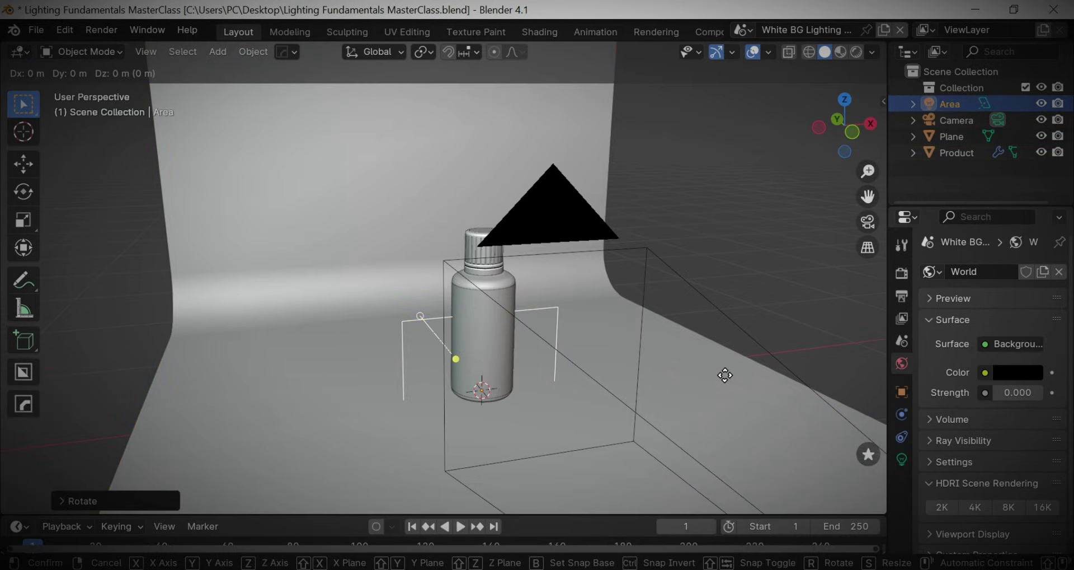
pyautogui.press('y')
pyautogui.click(748, 369)
pyautogui.press('g')
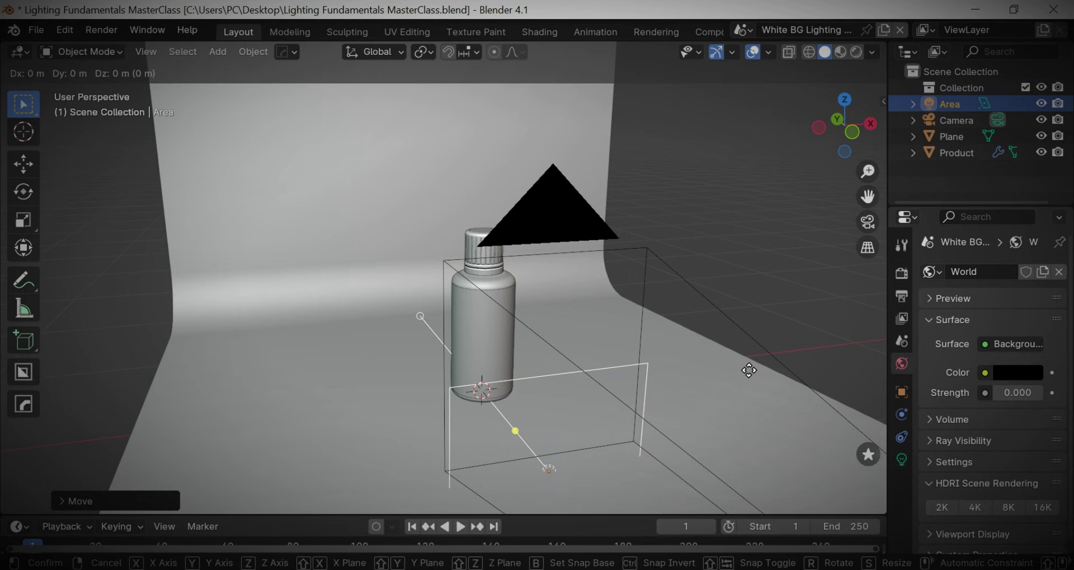
pyautogui.press('z')
pyautogui.click(734, 247)
# - Shift the area light to the bottle's right side and rotate it about 32.5° around Z to aim at the bottle
pyautogui.moveTo(727, 249); pyautogui.dragTo(522, 342, button='middle')
pyautogui.press('g')
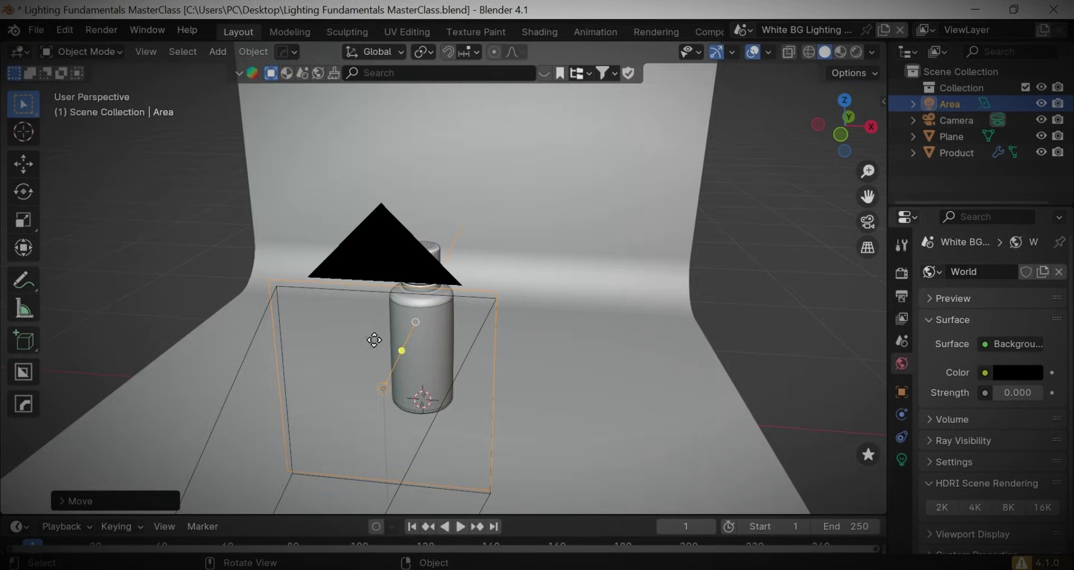
pyautogui.press('r')
pyautogui.press('z')
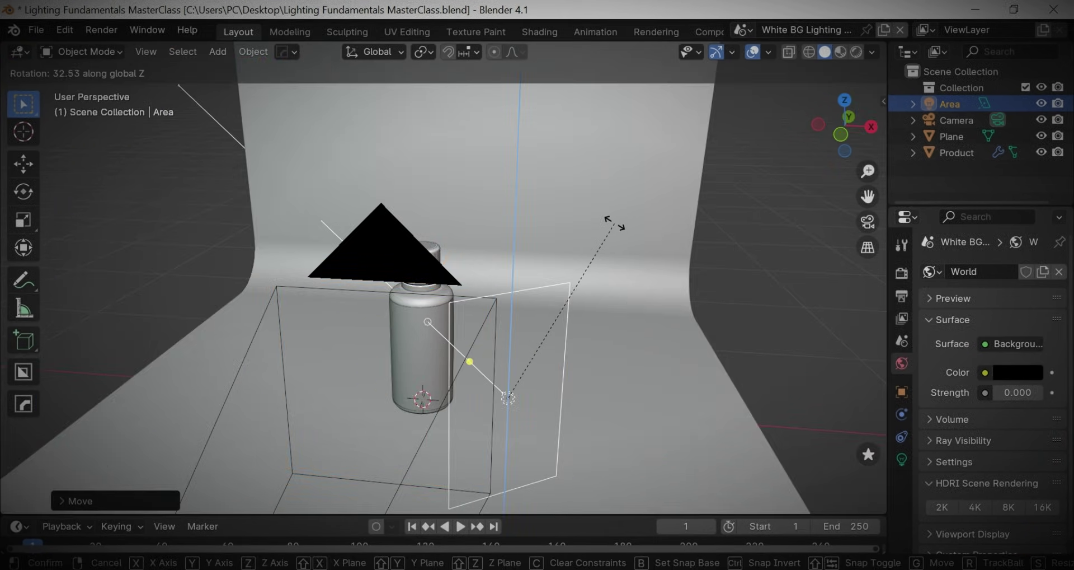
pyautogui.click(614, 222)
# - Move the area light slightly closer to the bottle in the top orthographic view
pyautogui.press('KP_7')
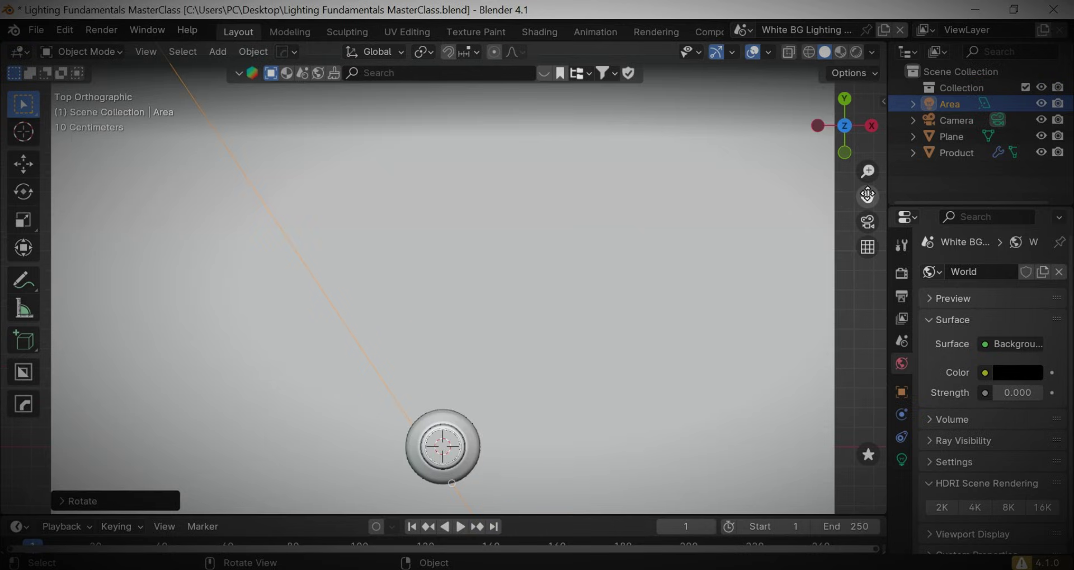
pyautogui.moveTo(868, 195); pyautogui.dragTo(878, 1)
pyautogui.press('g')
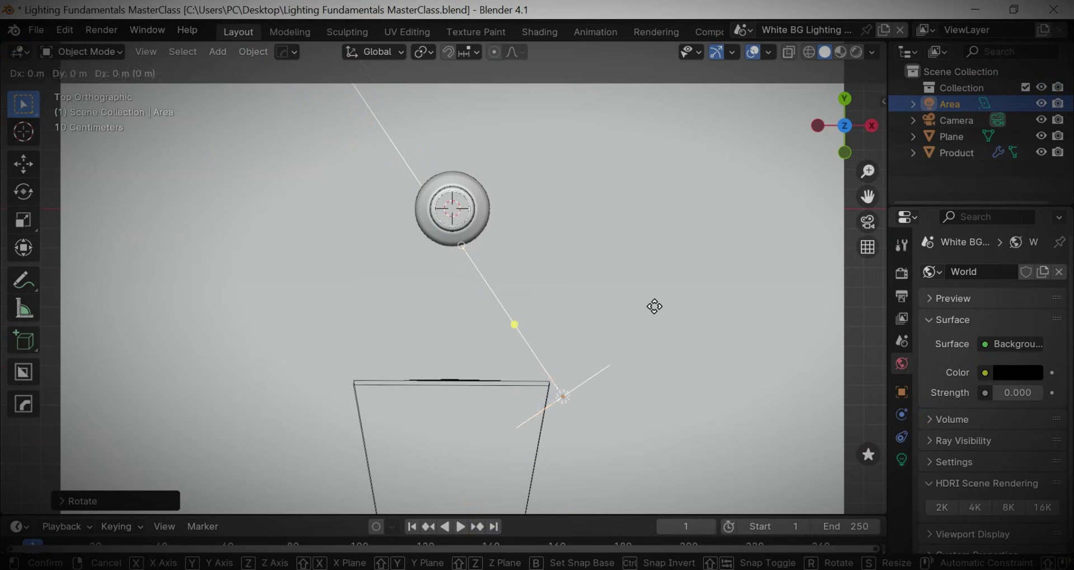
pyautogui.click(492, 67)
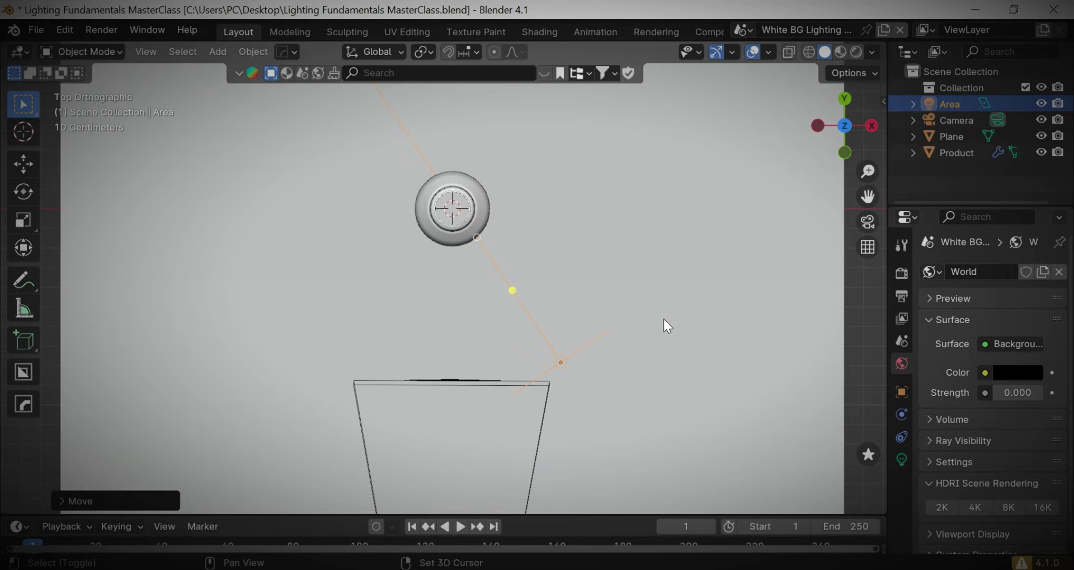
# - Duplicate the area light to the bottle's left side, rotate the copy towards the bottle and mirror the first light's placement
pyautogui.hotkey('shift', 'd')
pyautogui.click(417, 312)
pyautogui.press('r')
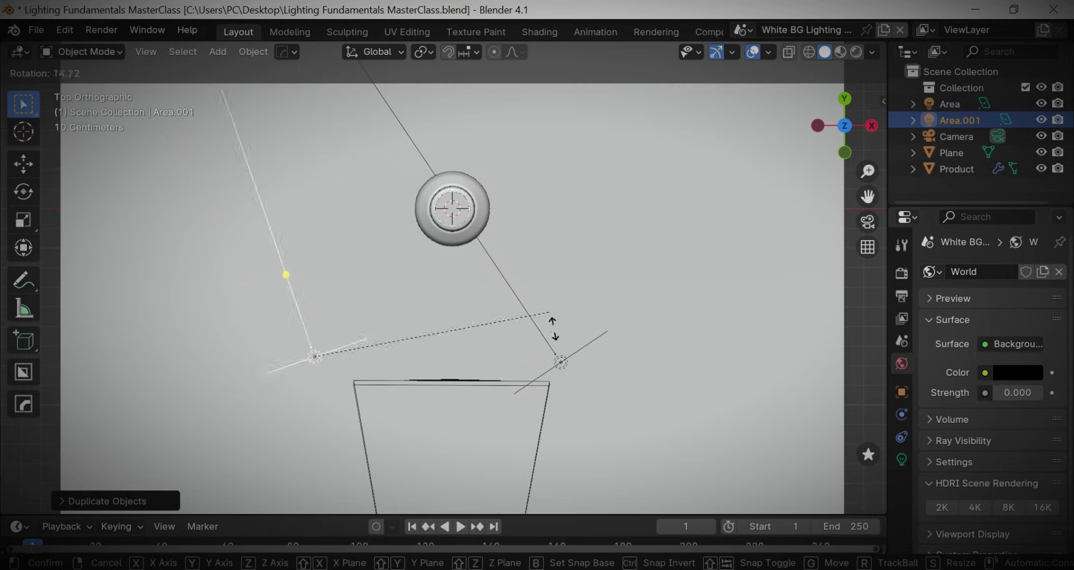
pyautogui.click(558, 156)
pyautogui.press('g')
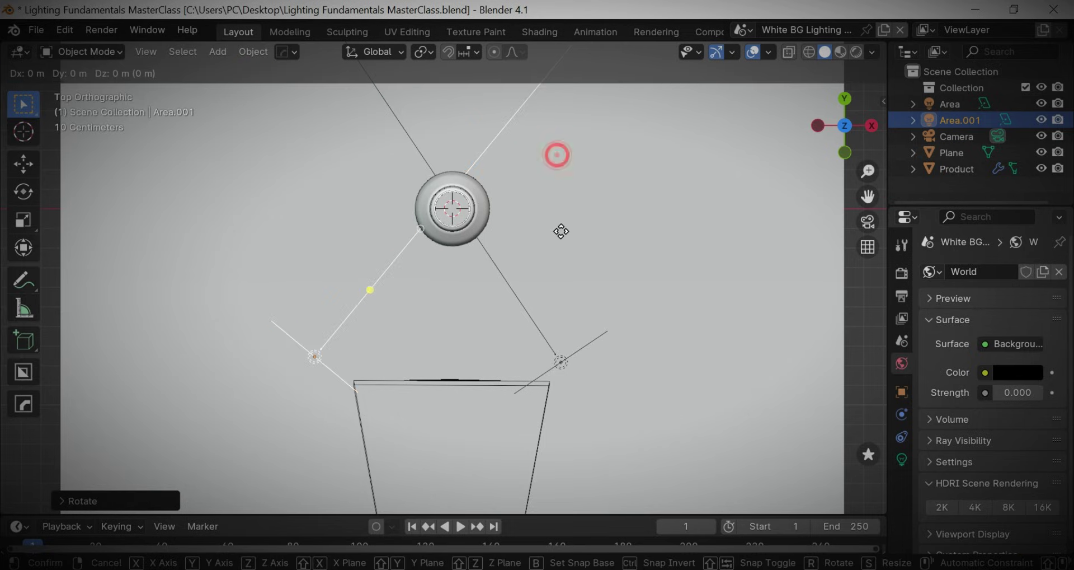
pyautogui.click(759, 222)
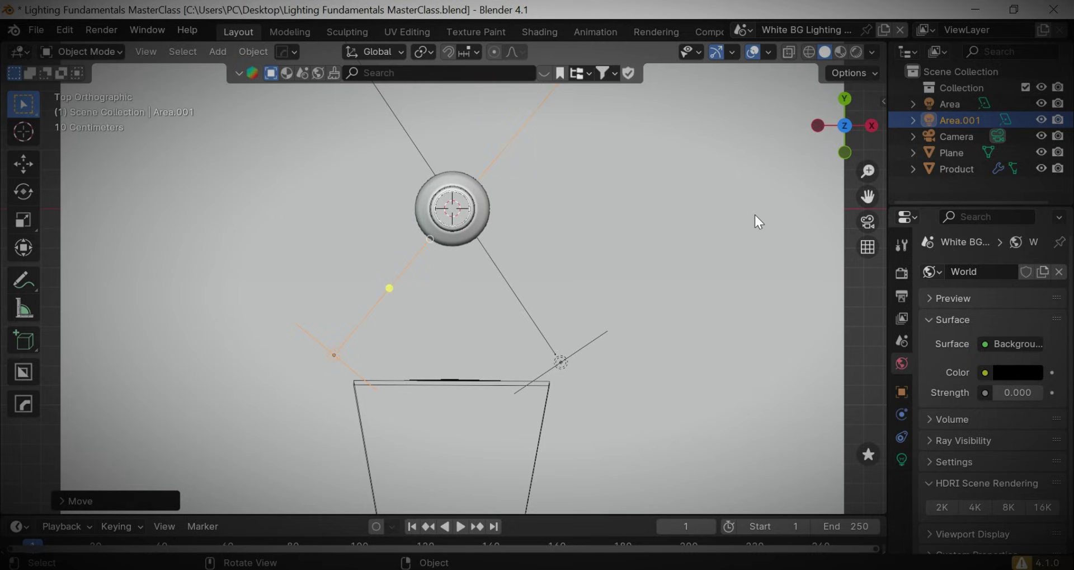
# - Preview the two-light setup in rendered shading through the full camera frame
pyautogui.press('KP_0')
pyautogui.press('z')
pyautogui.click(602, 178)
pyautogui.click(690, 161)
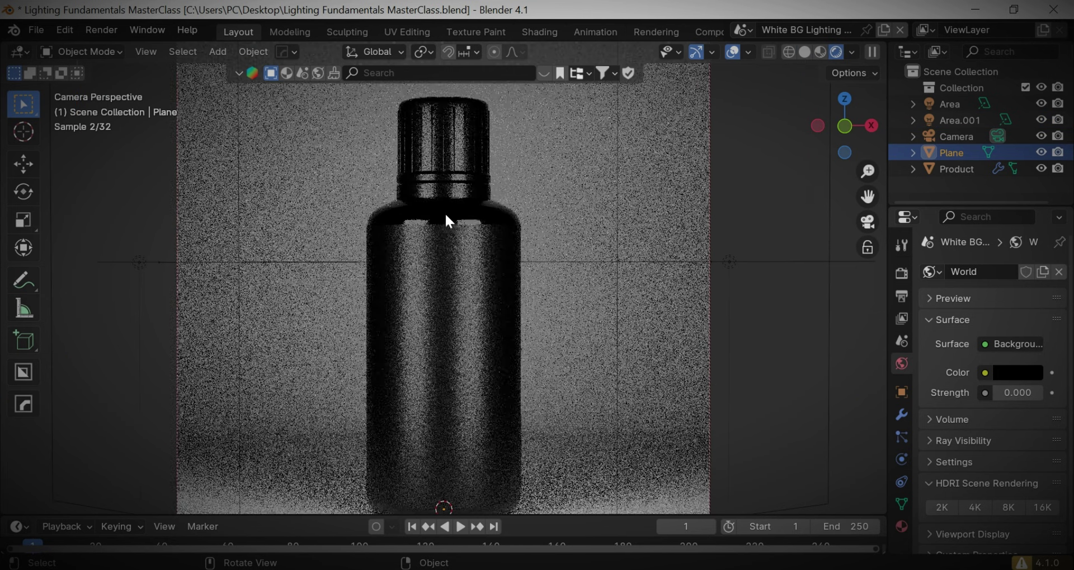
pyautogui.scroll(-3, 517, 282)
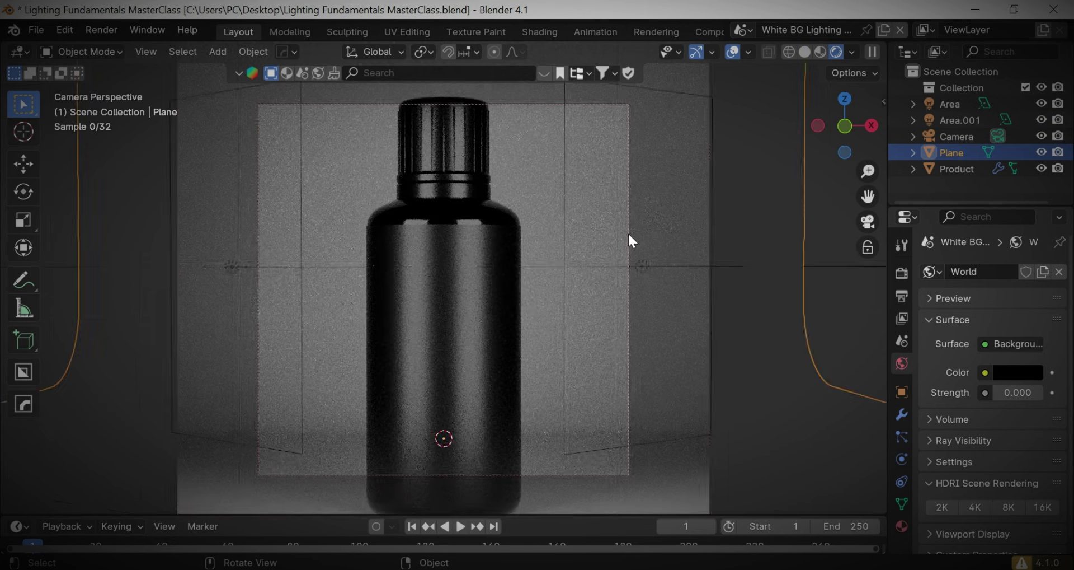
# - Move the area light on the bottle's right side along Y towards the backdrop
pyautogui.click(711, 262)
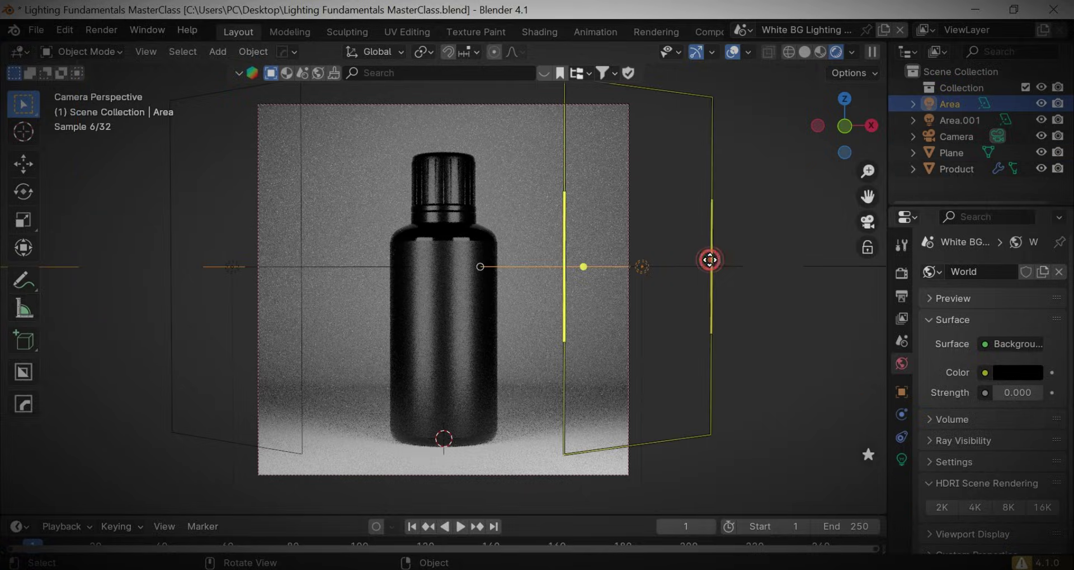
pyautogui.press('g')
pyautogui.press('y')
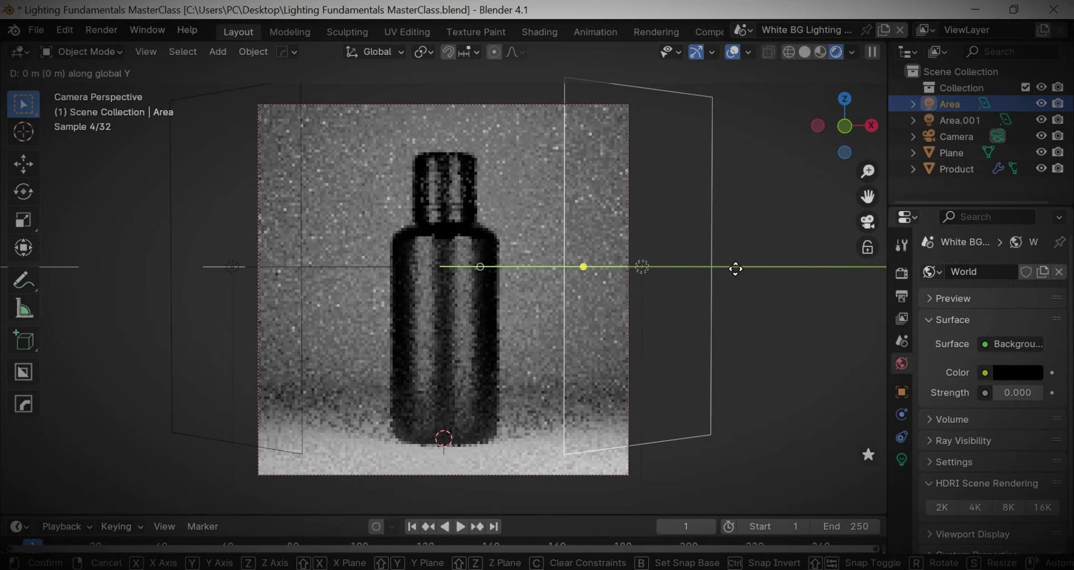
pyautogui.rightClick(756, 268)
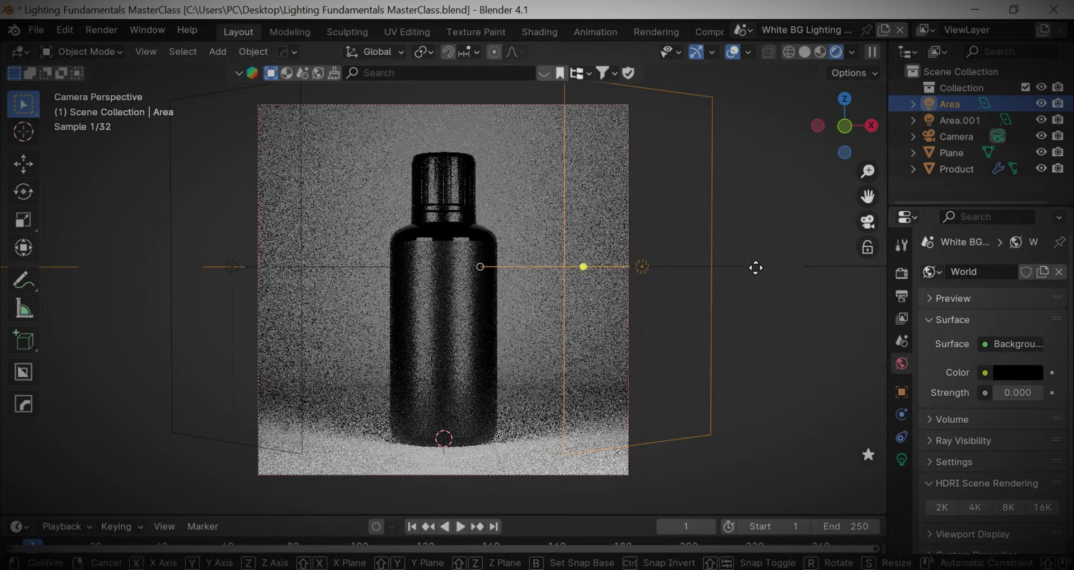
pyautogui.press('g')
pyautogui.press('y')
pyautogui.press('x')
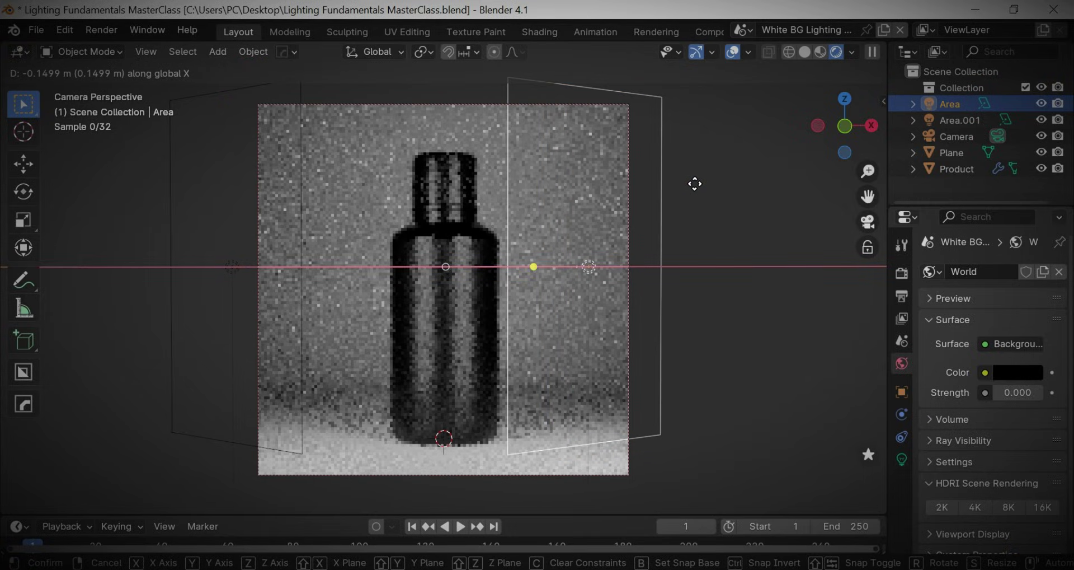
pyautogui.press('y')
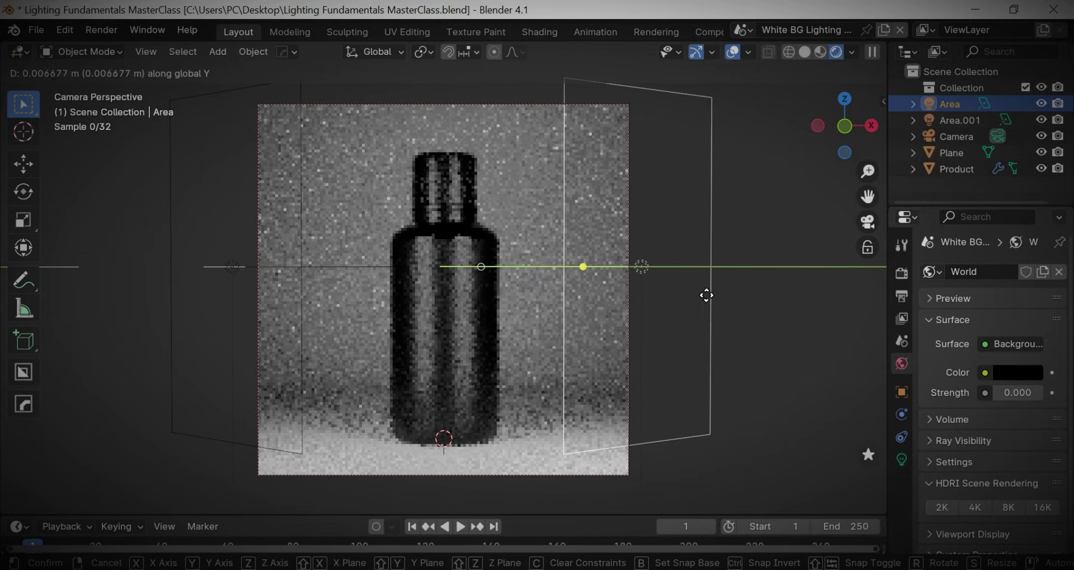
pyautogui.click(689, 412)
# - Rotate the right area light about 28° around Z, shift it horizontally away from the bottle, and return to solid shading
pyautogui.press('r')
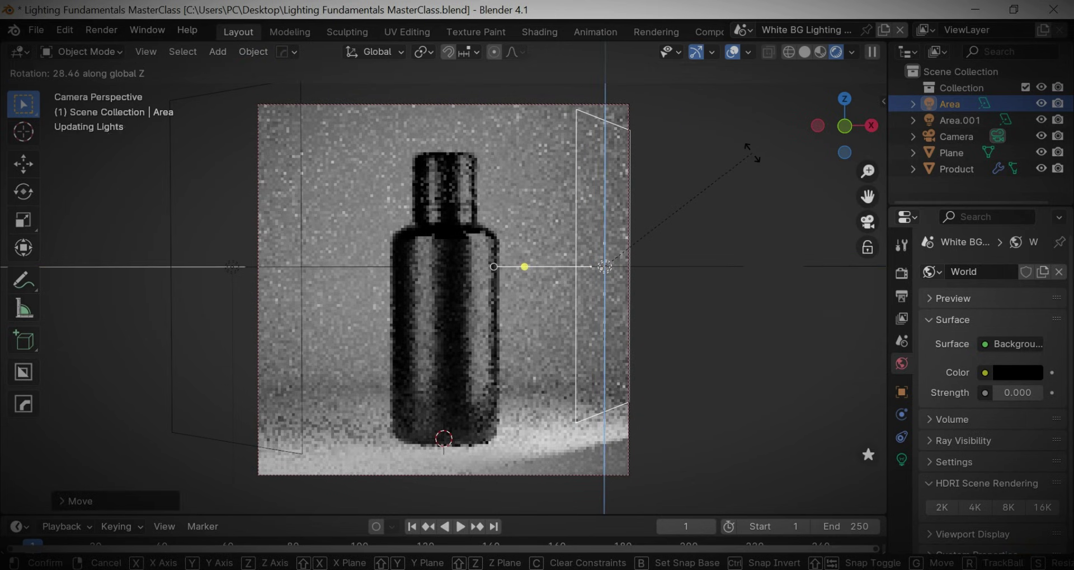
pyautogui.click(710, 270)
pyautogui.press('g')
pyautogui.hotkey('shift', 'z')
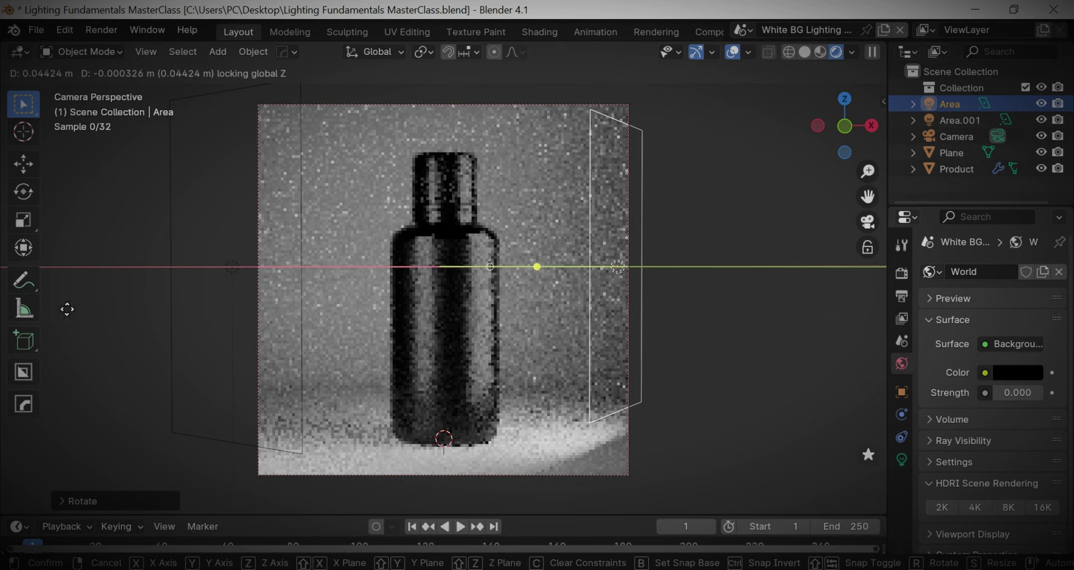
pyautogui.click(748, 419)
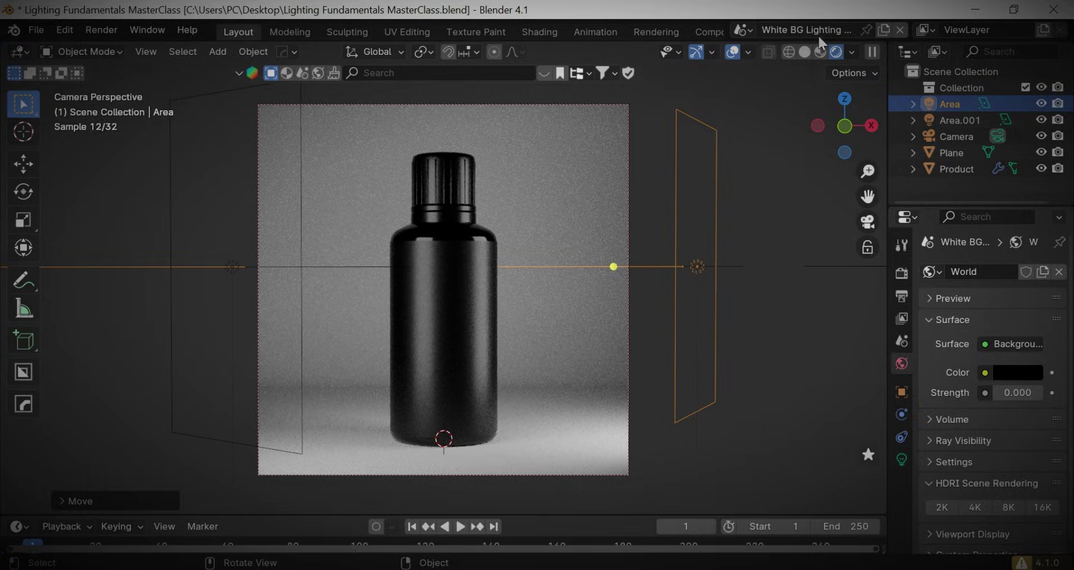
pyautogui.click(807, 52)
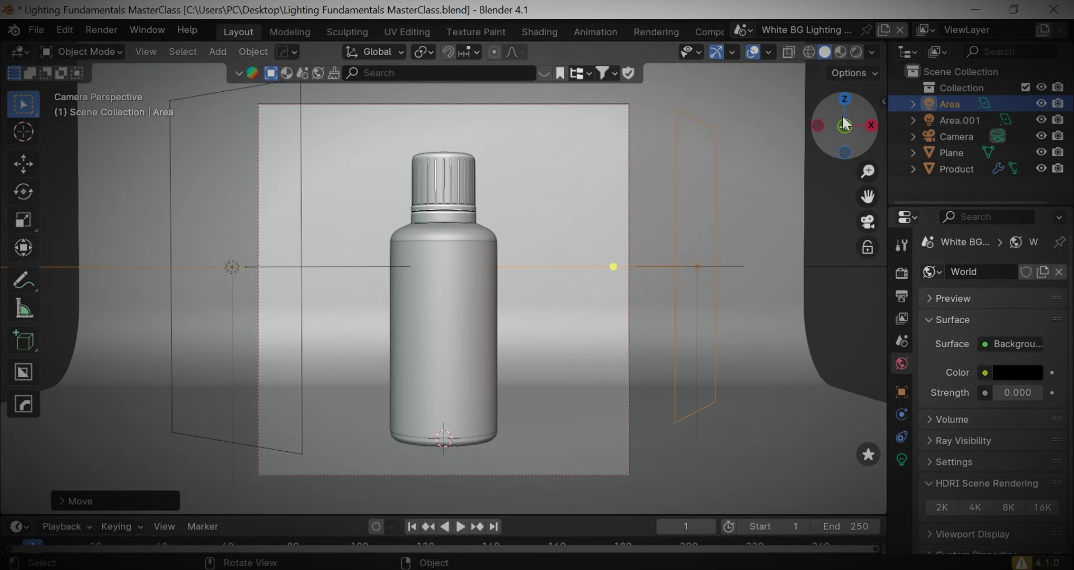
# - From the top view, rotate the area light on the bottle's right side so it aims at the bottle
pyautogui.click(845, 99)
pyautogui.moveTo(868, 196)
pyautogui.mouseDown()
pyautogui.moveTo(932, 121)
pyautogui.moveTo(868, 198)
pyautogui.mouseUp()
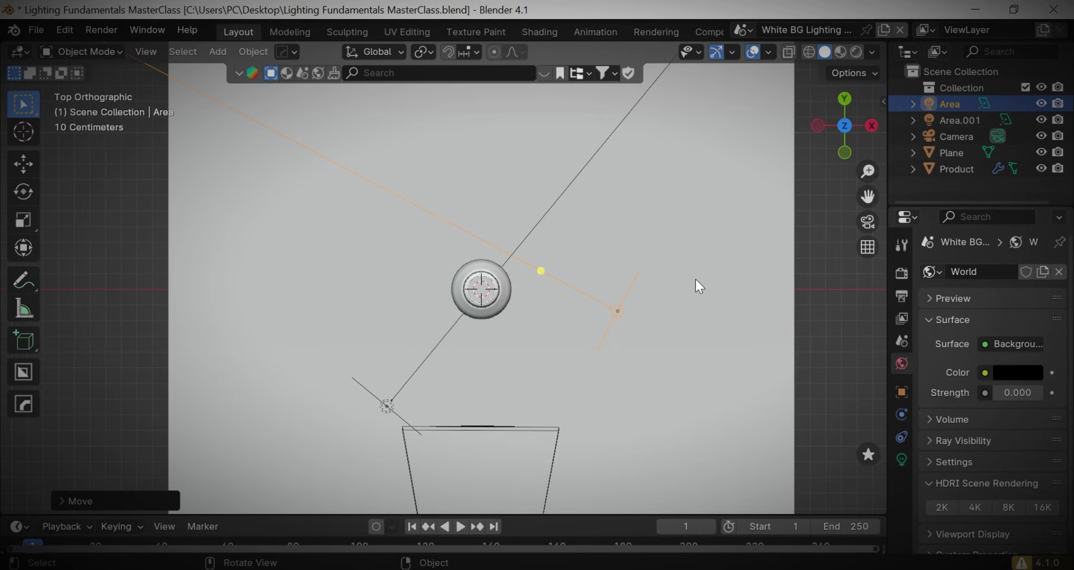
pyautogui.press('r')
pyautogui.click(701, 241)
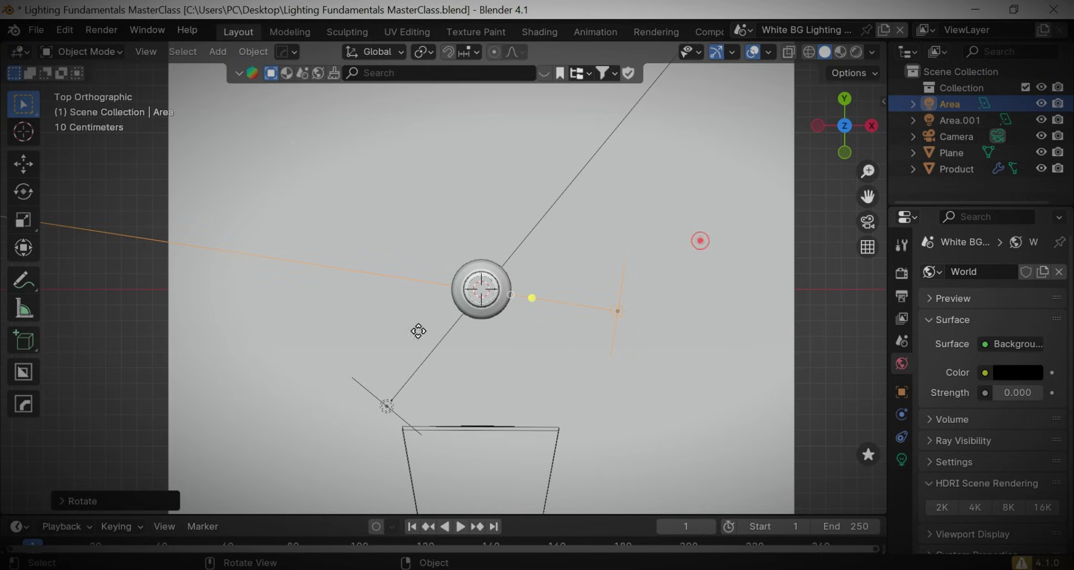
# - Delete the area light on the bottle's left side
pyautogui.click(389, 399)
pyautogui.keyDown('shift'); pyautogui.rightClick(391, 398); pyautogui.keyUp('shift')
pyautogui.press('Delete')
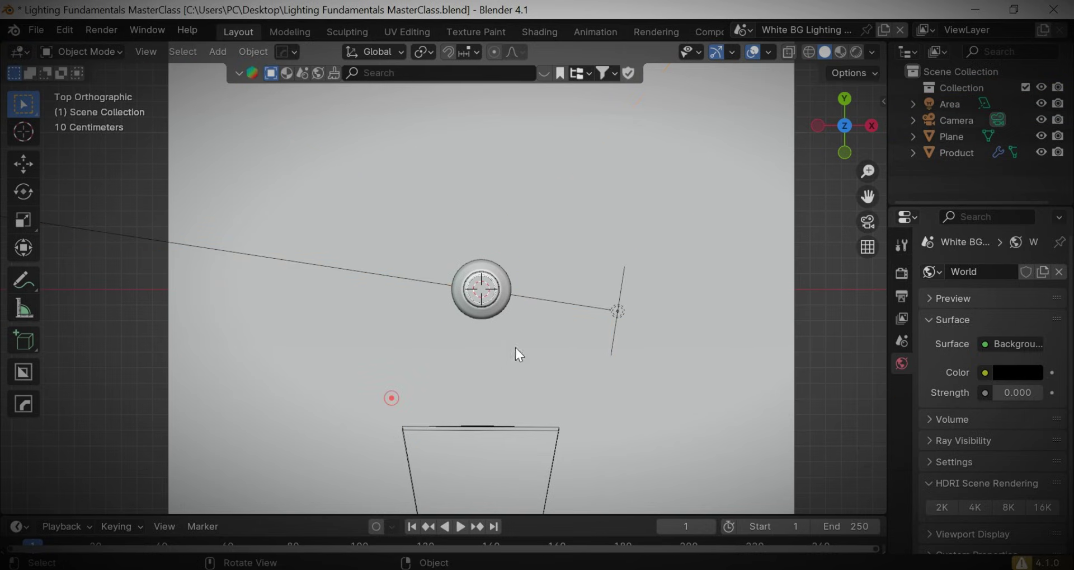
# - Duplicate the right area light to the bottle's left side, rotate the copy to mirror the original, and move it farther from the bottle
pyautogui.click(616, 315)
pyautogui.hotkey('shift', 'd')
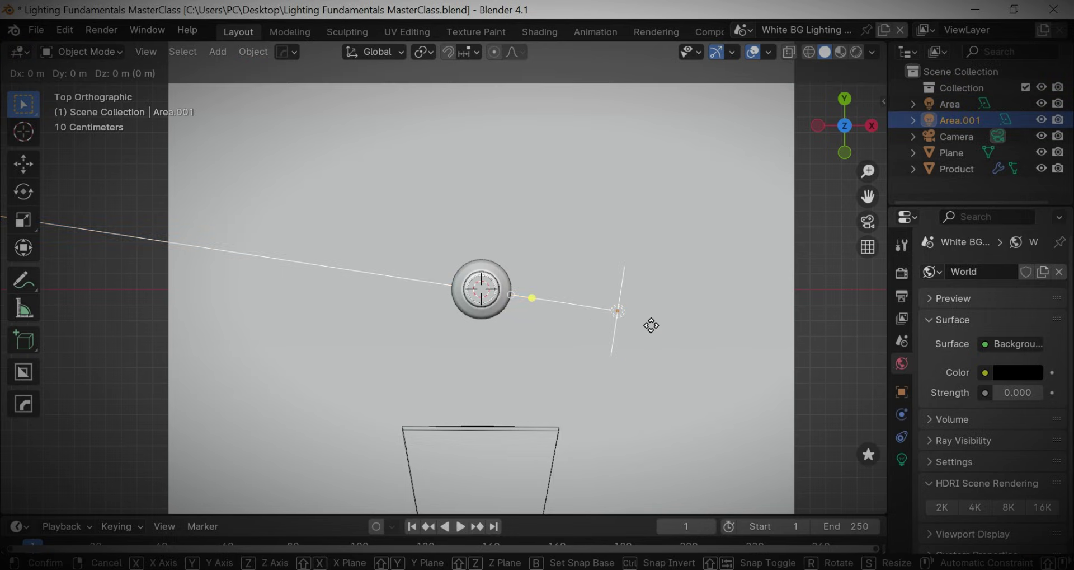
pyautogui.click(491, 307)
pyautogui.press('r')
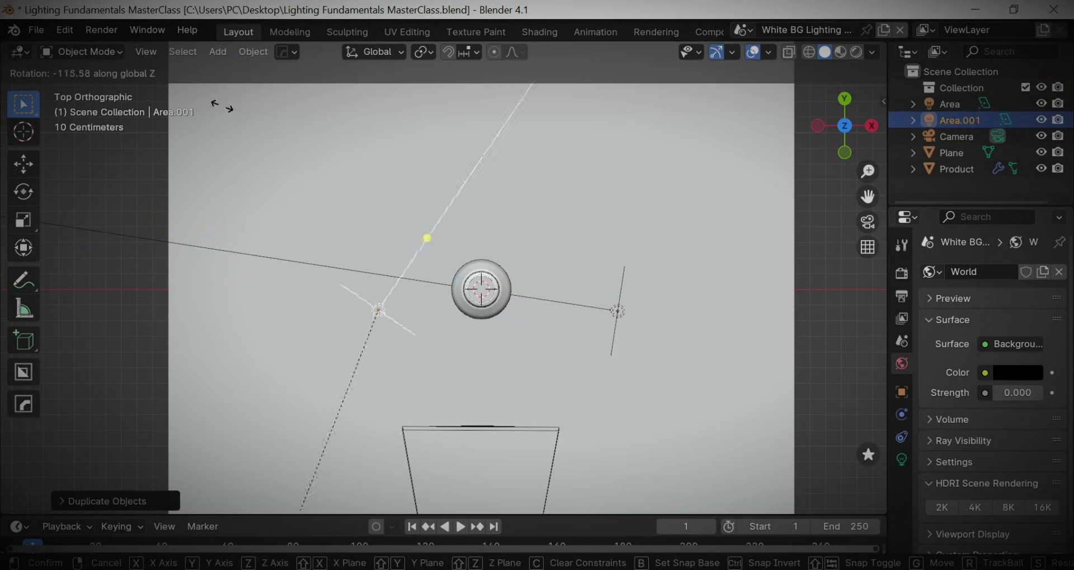
pyautogui.click(84, 432)
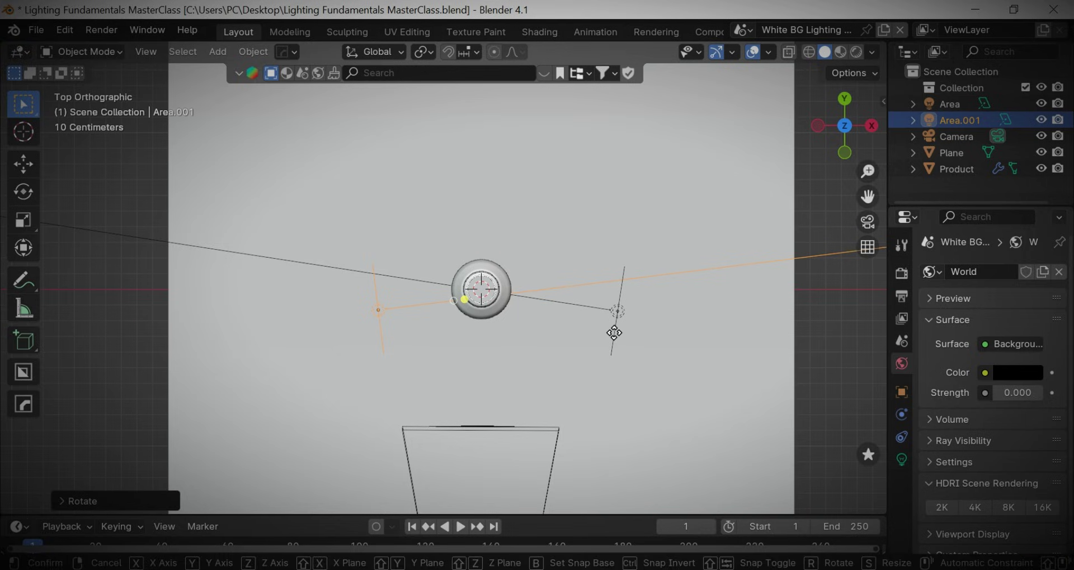
pyautogui.press('g')
pyautogui.click(330, 348)
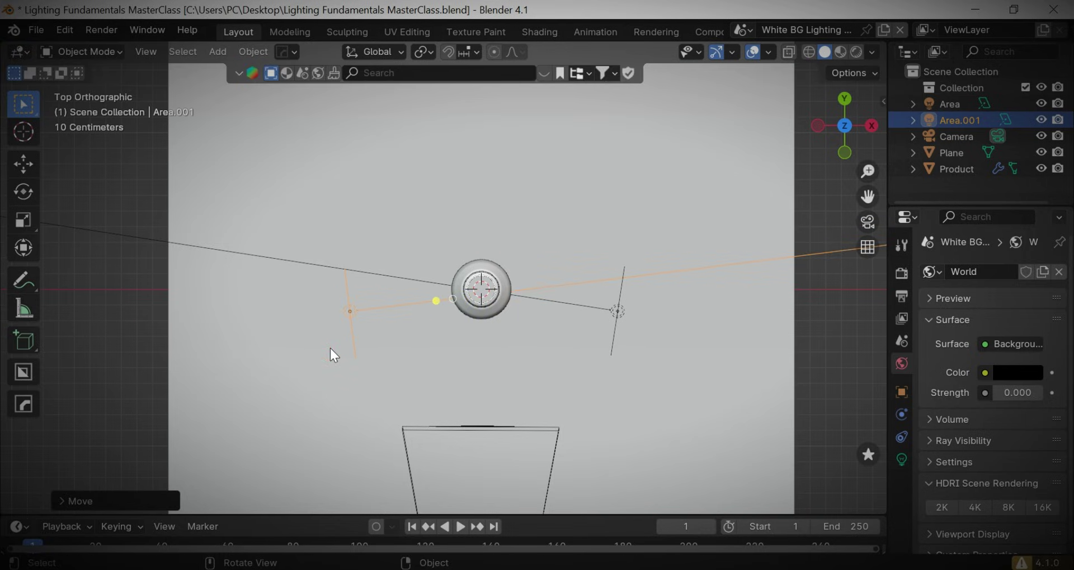
# - Inspect the bottle's reflections from the mirrored side lights in rendered shading through the camera
pyautogui.press('KP_0')
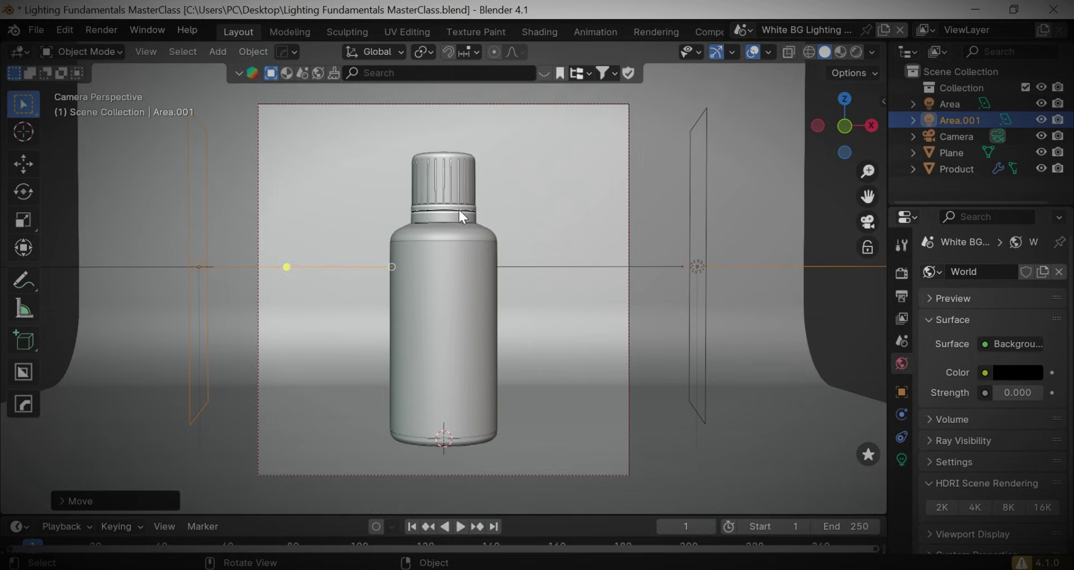
pyautogui.click(856, 53)
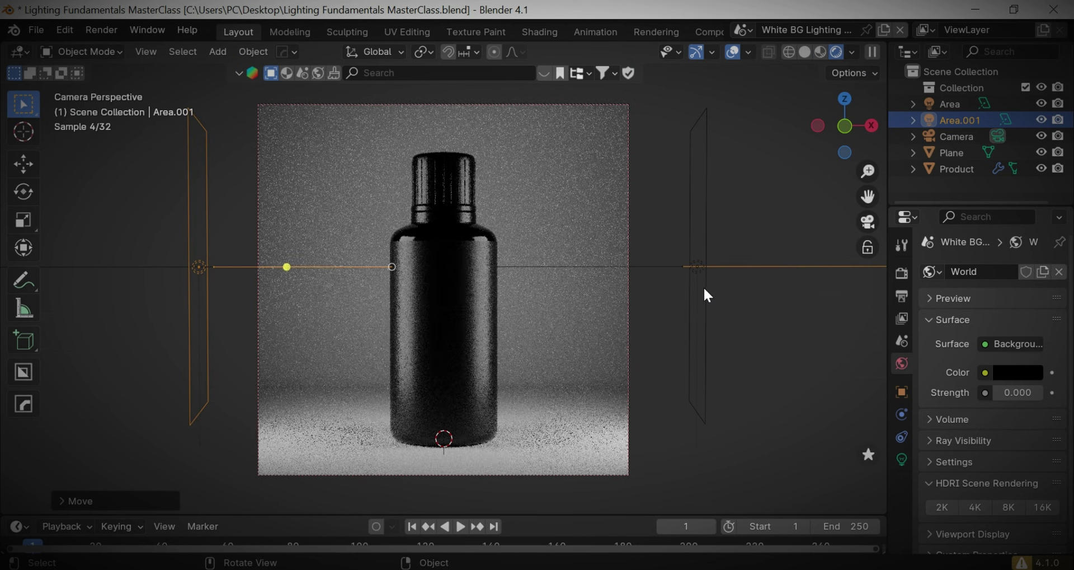
pyautogui.scroll(3, 794, 165)
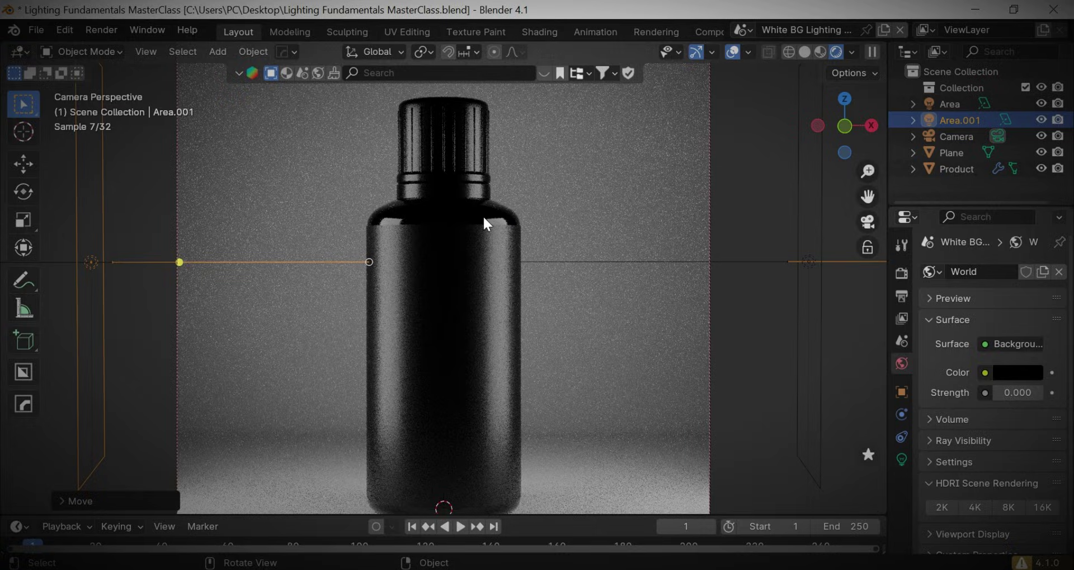
pyautogui.click(477, 221)
pyautogui.scroll(-3, 699, 269)
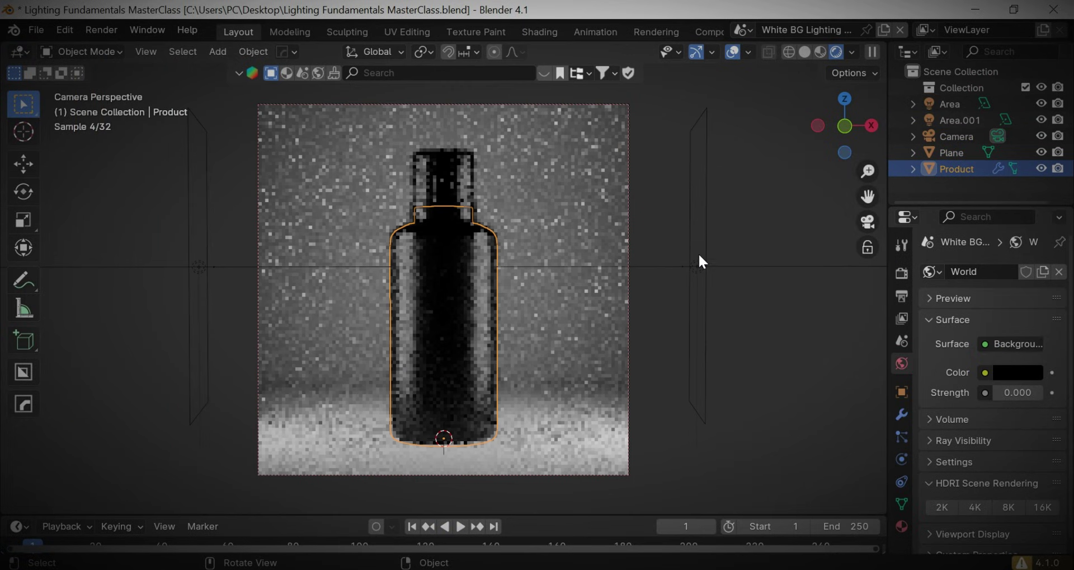
# - Scale the right area light along Z to about 3.32 times its height
pyautogui.click(707, 245)
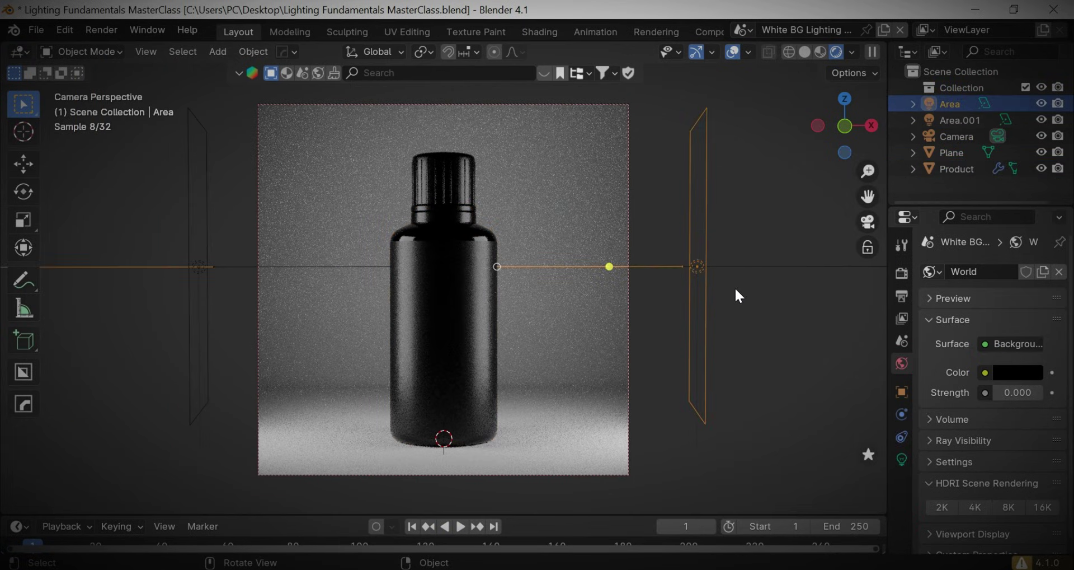
pyautogui.press('s')
pyautogui.press('z')
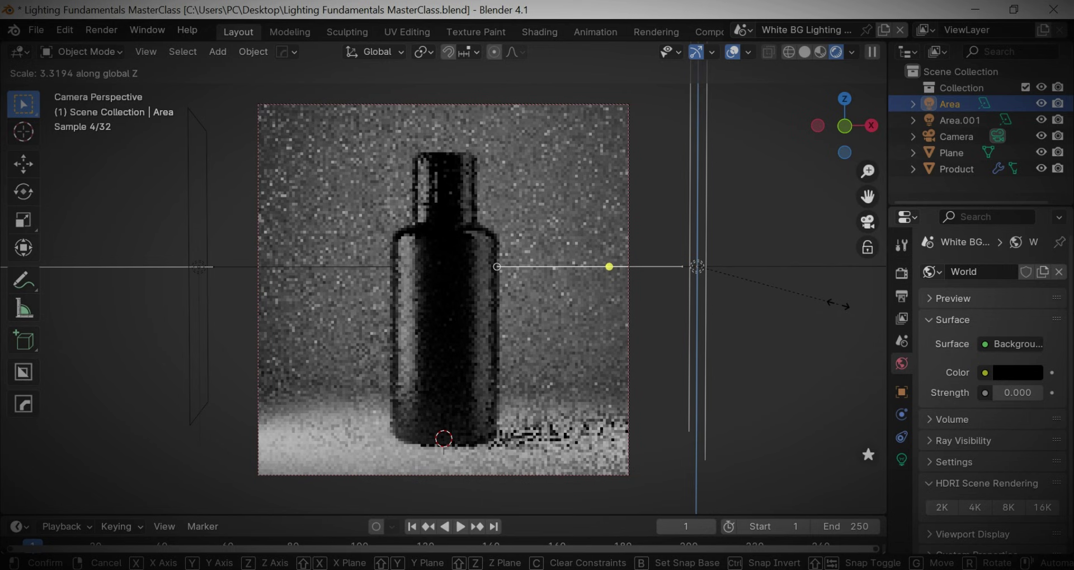
pyautogui.click(839, 305)
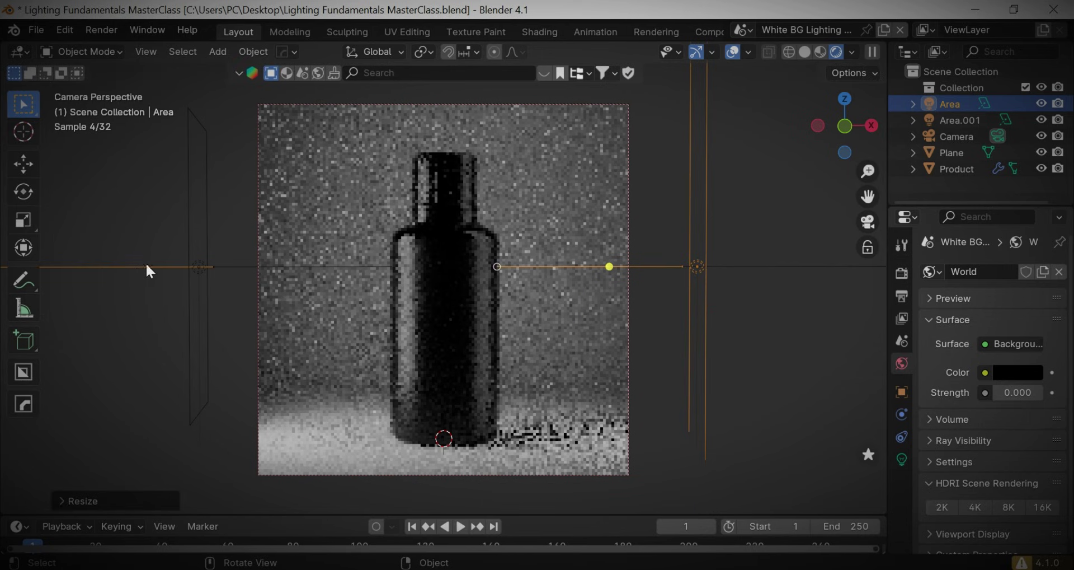
# - Scale the left area light along Z to make it a tall vertical strip like the right one
pyautogui.click(196, 265)
pyautogui.press('s')
pyautogui.press('z')
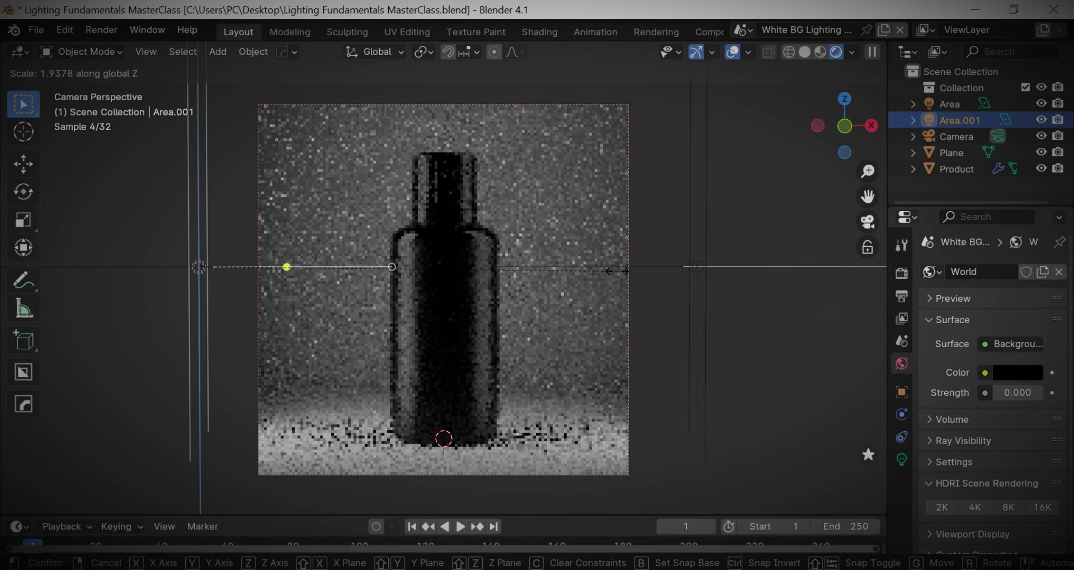
pyautogui.click(683, 289)
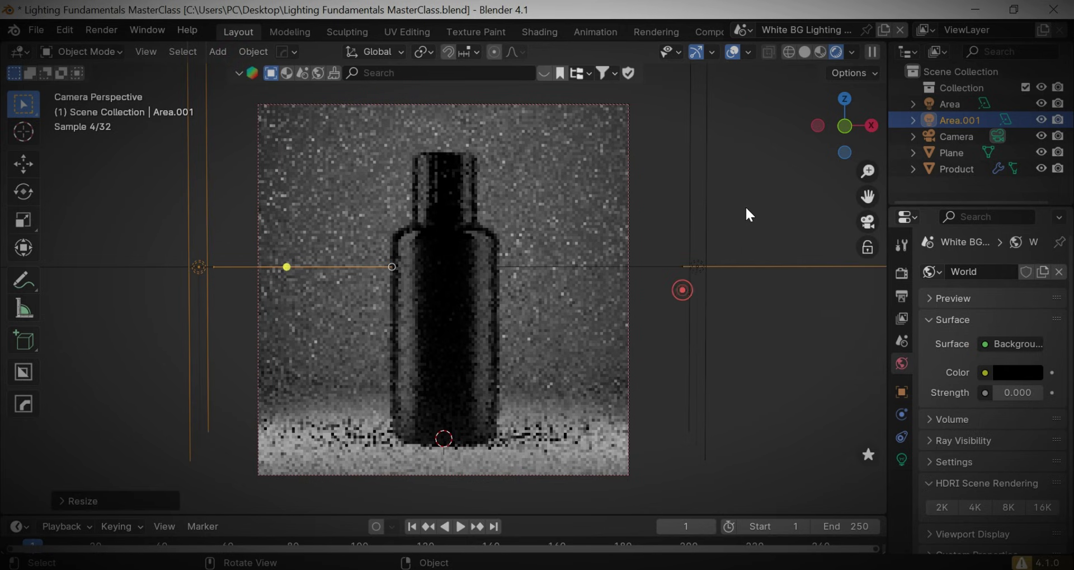
# - Return to solid shading and move the backdrop plane along Y, slightly farther behind the bottle
pyautogui.click(749, 192)
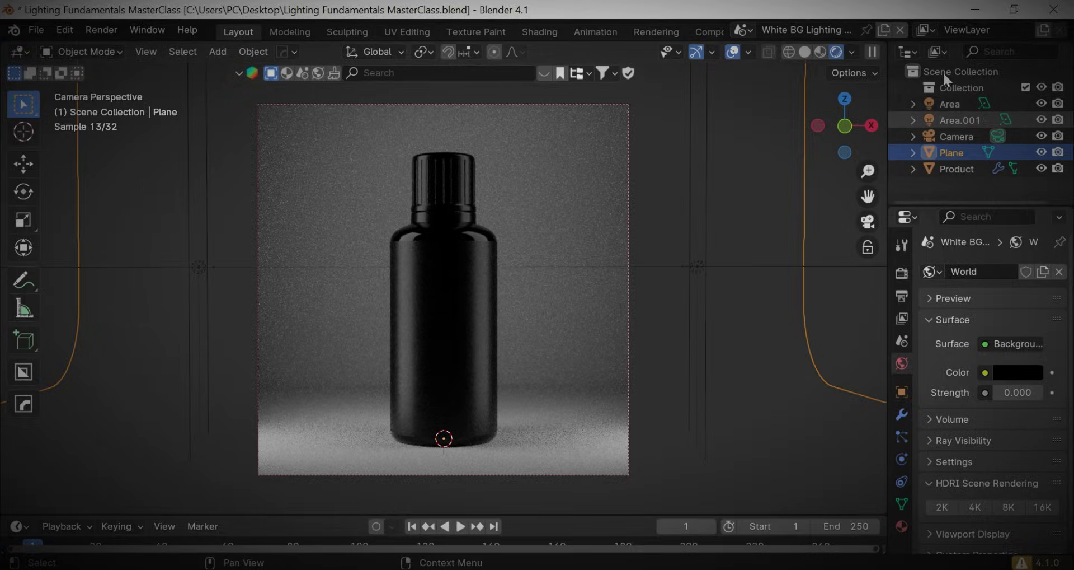
pyautogui.click(805, 52)
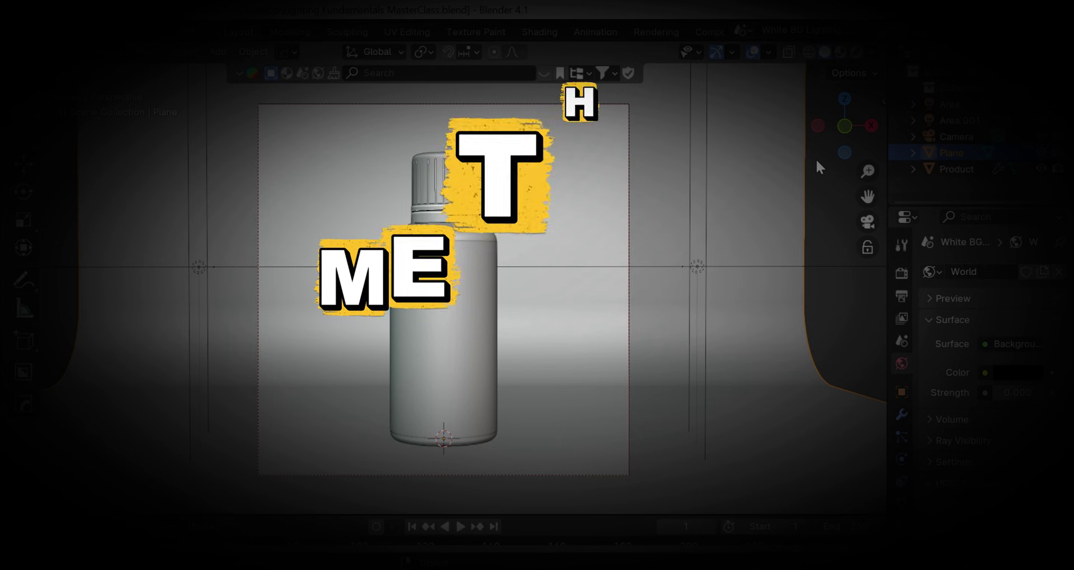
pyautogui.moveTo(820, 167); pyautogui.dragTo(194, 427, button='middle')
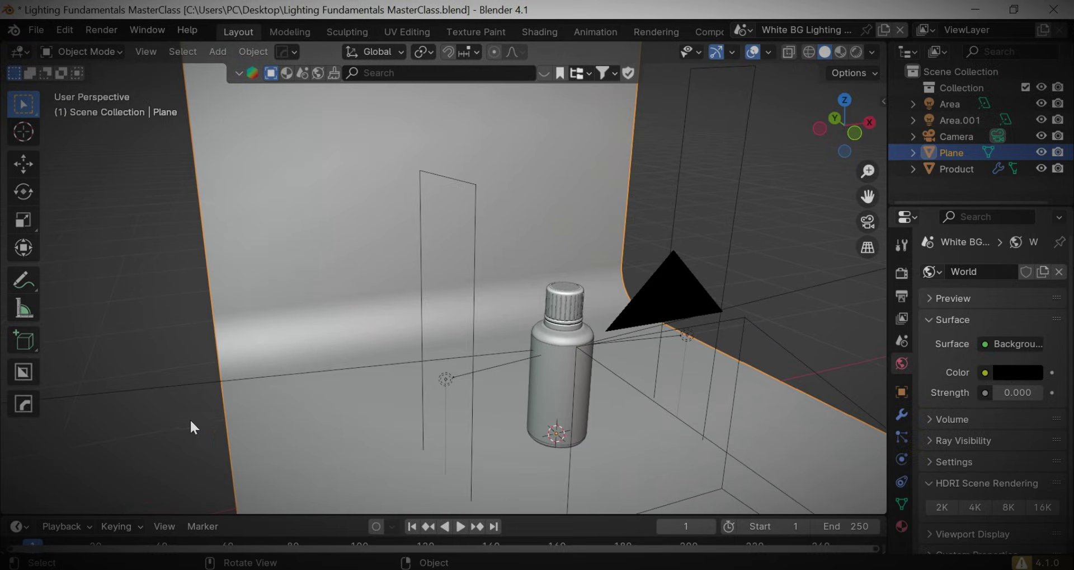
pyautogui.press('g')
pyautogui.press('y')
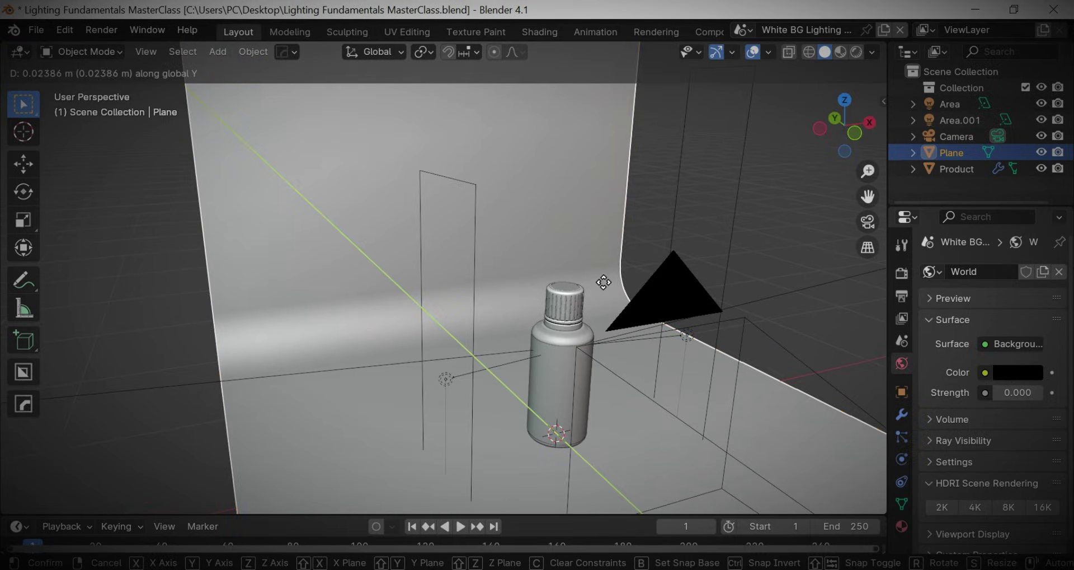
pyautogui.click(551, 245)
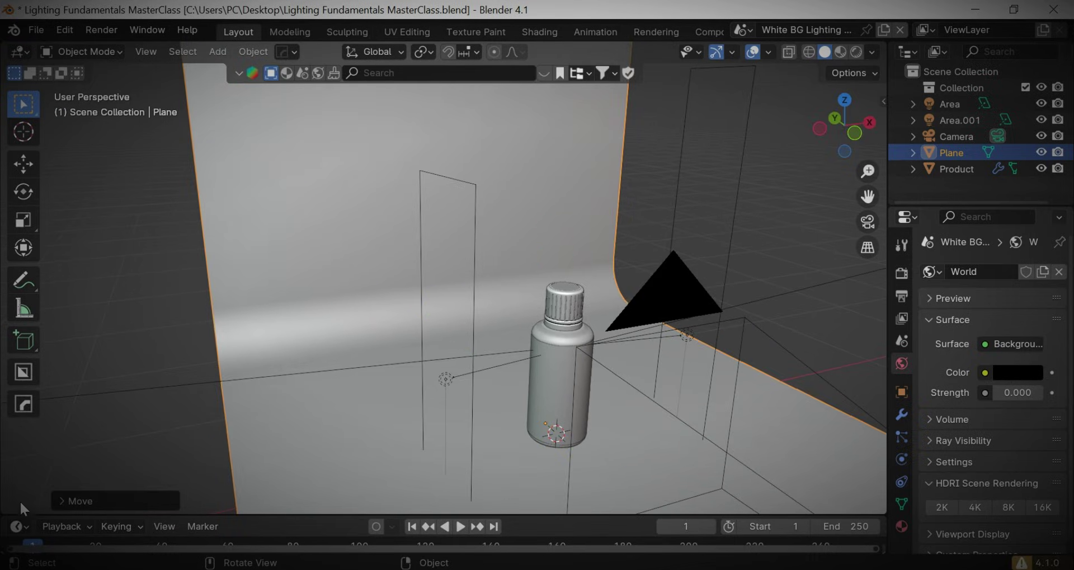
# - Replace the timeline with an enlarged Shader Editor and create a new material for the backdrop plane
pyautogui.click(17, 527)
pyautogui.click(55, 463)
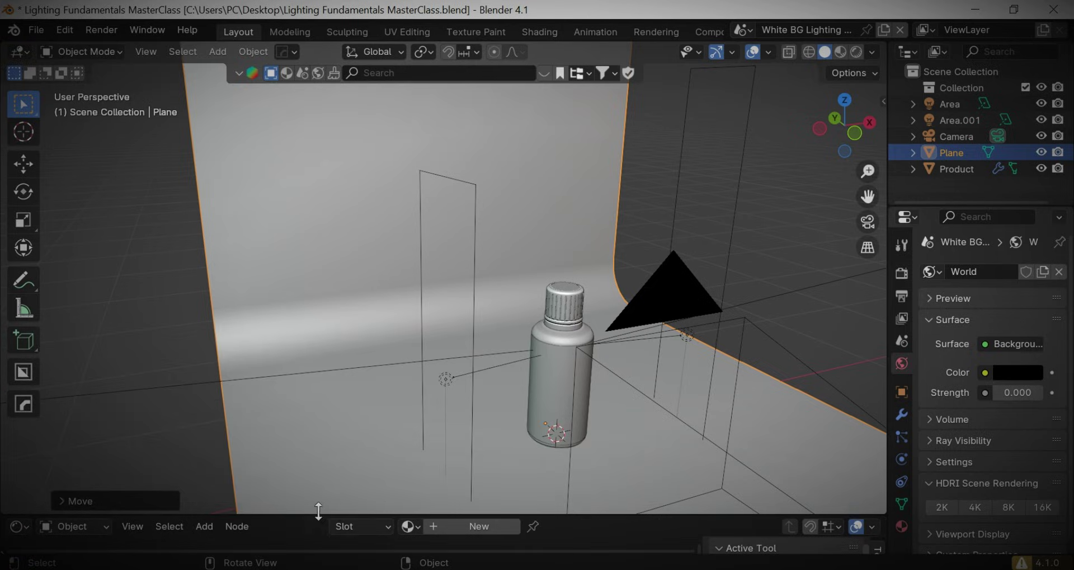
pyautogui.moveTo(316, 513); pyautogui.dragTo(347, 344)
pyautogui.click(450, 350)
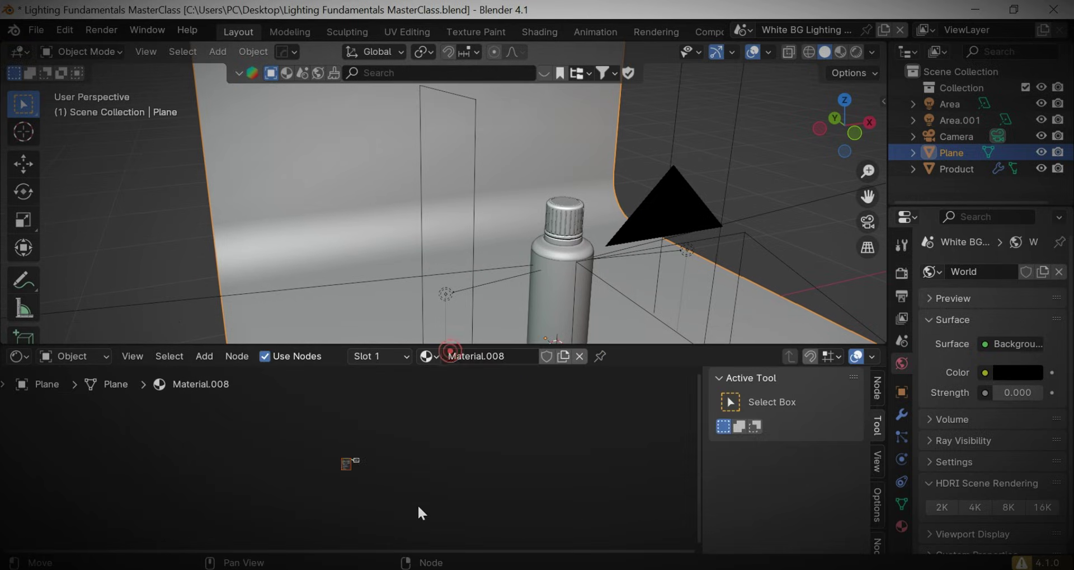
pyautogui.press('Home')
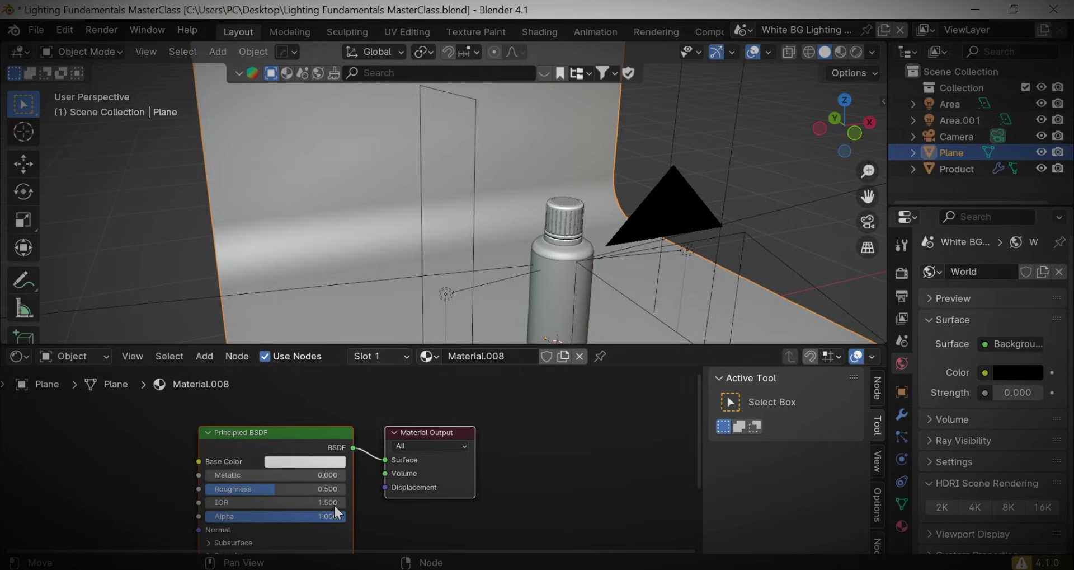
# - Replace the backdrop material's Principled BSDF with an Emission shader connected to the Material Output's Surface
pyautogui.click(278, 432)
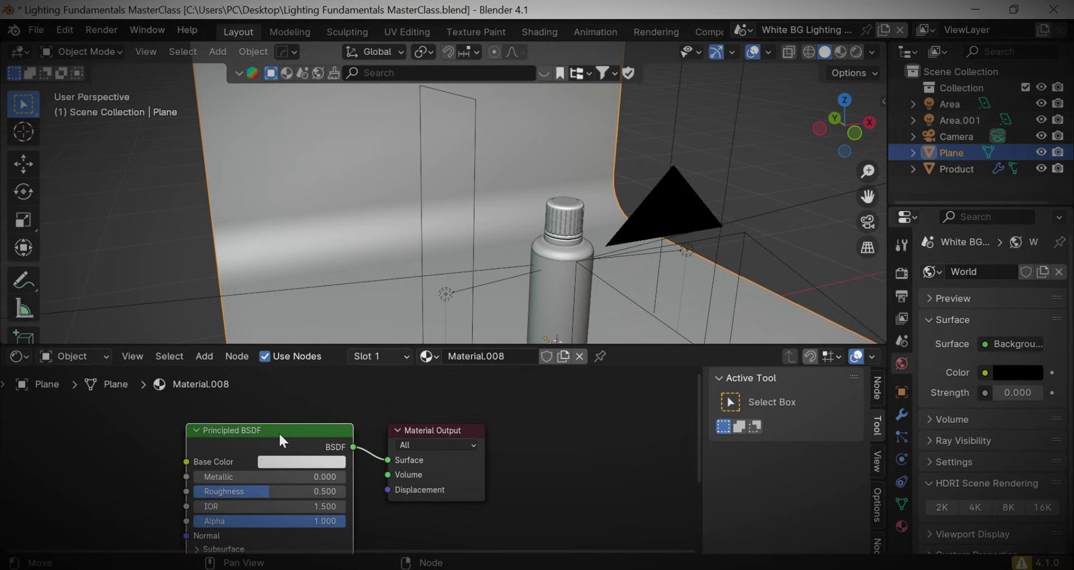
pyautogui.press('x')
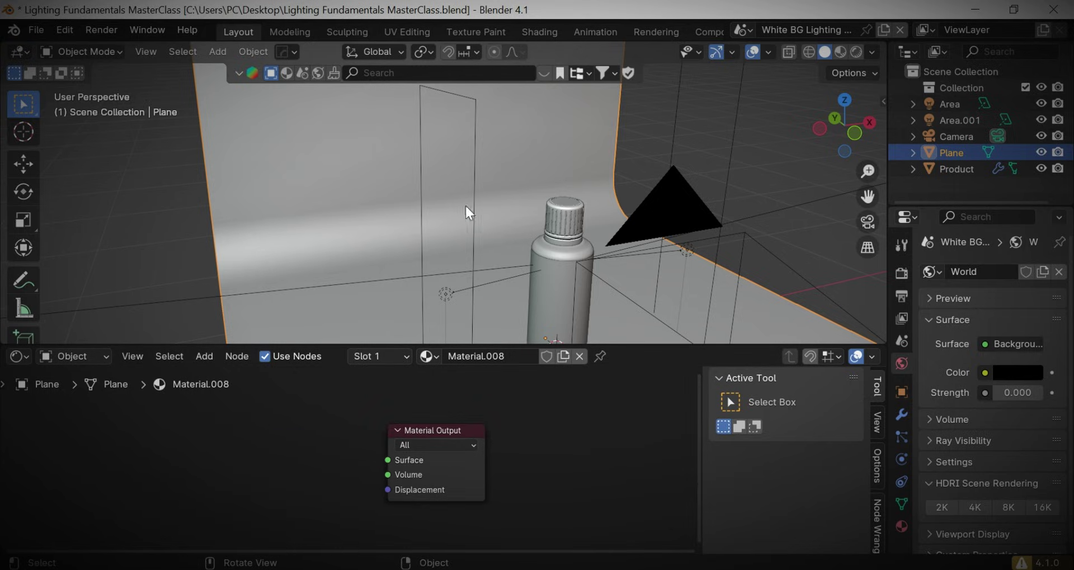
pyautogui.hotkey('shift', 'a')
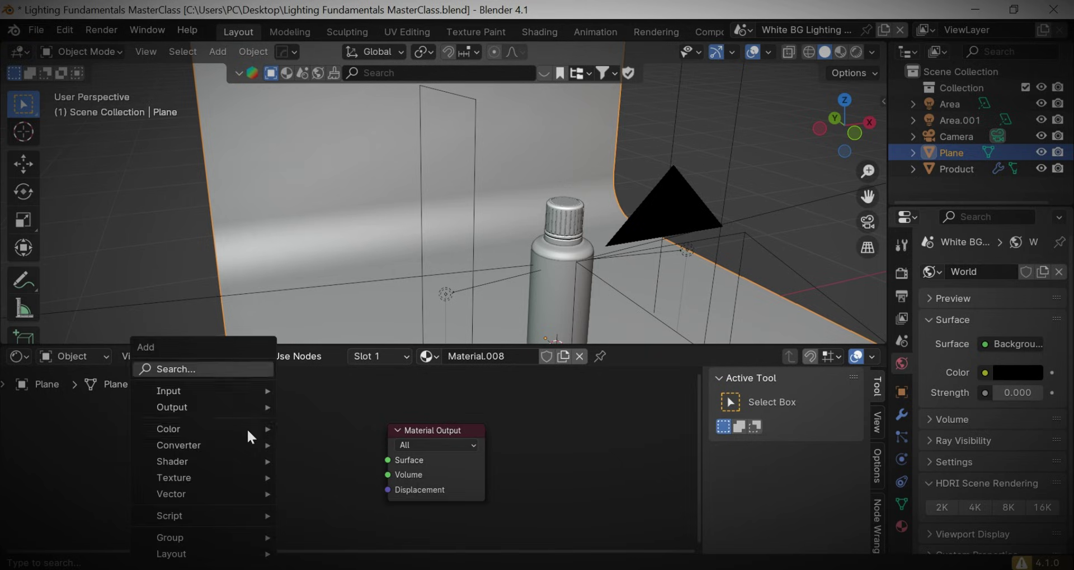
pyautogui.click(223, 368)
pyautogui.write('emi')
pyautogui.click(286, 400)
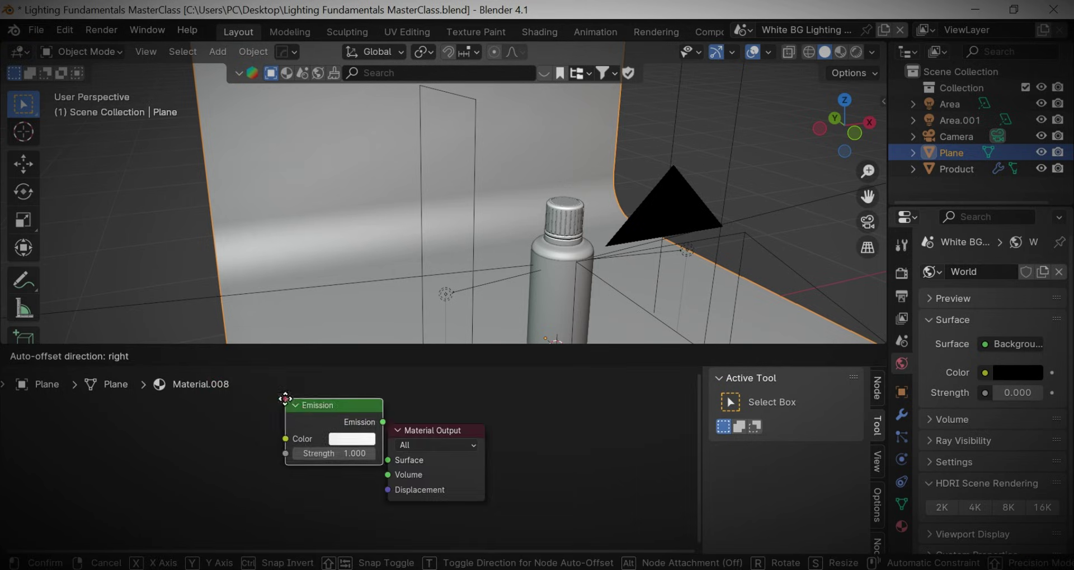
pyautogui.click(134, 440)
pyautogui.moveTo(229, 456)
pyautogui.mouseDown()
pyautogui.moveTo(387, 460)
pyautogui.moveTo(304, 437)
pyautogui.mouseUp()
# - Check the bottle against the emissive backdrop in rendered shading through the camera
pyautogui.press('KP_0')
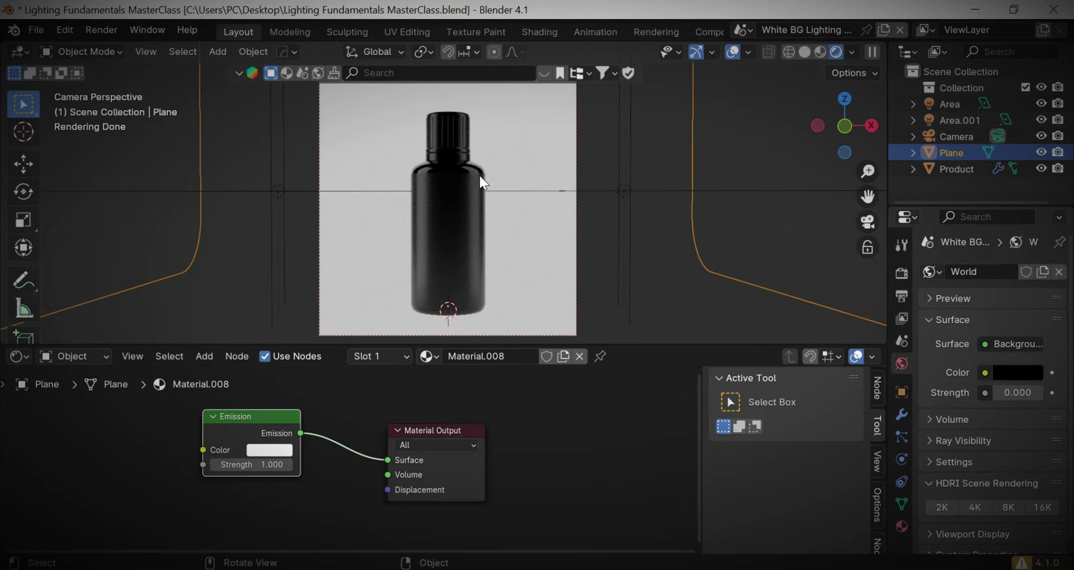
pyautogui.click(425, 205)
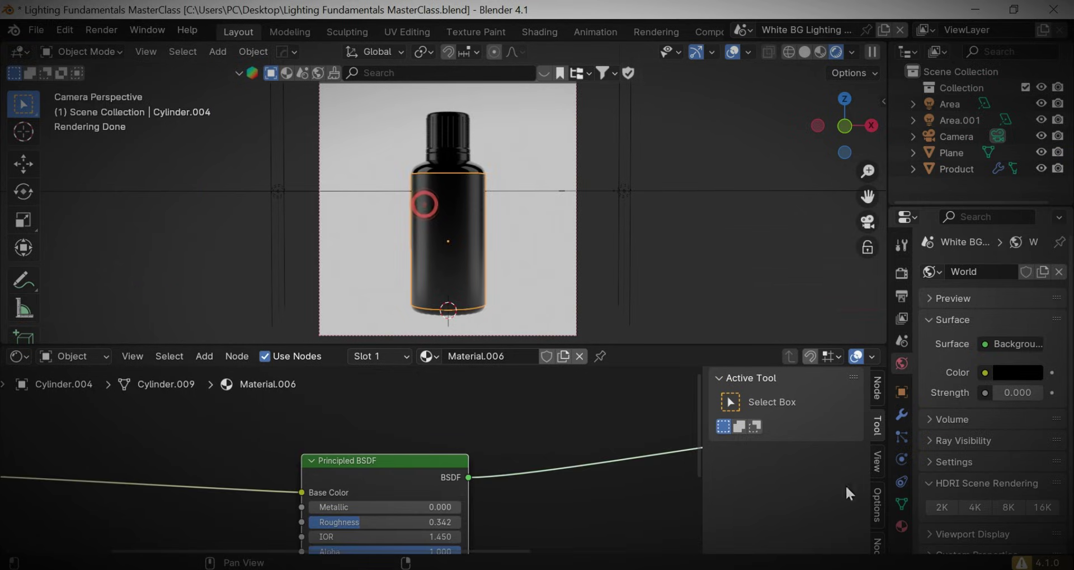
pyautogui.keyDown('alt'); pyautogui.click(581, 254); pyautogui.keyUp('alt')
# - Duplicate the right area light along X to just beside the bottle
pyautogui.click(581, 258)
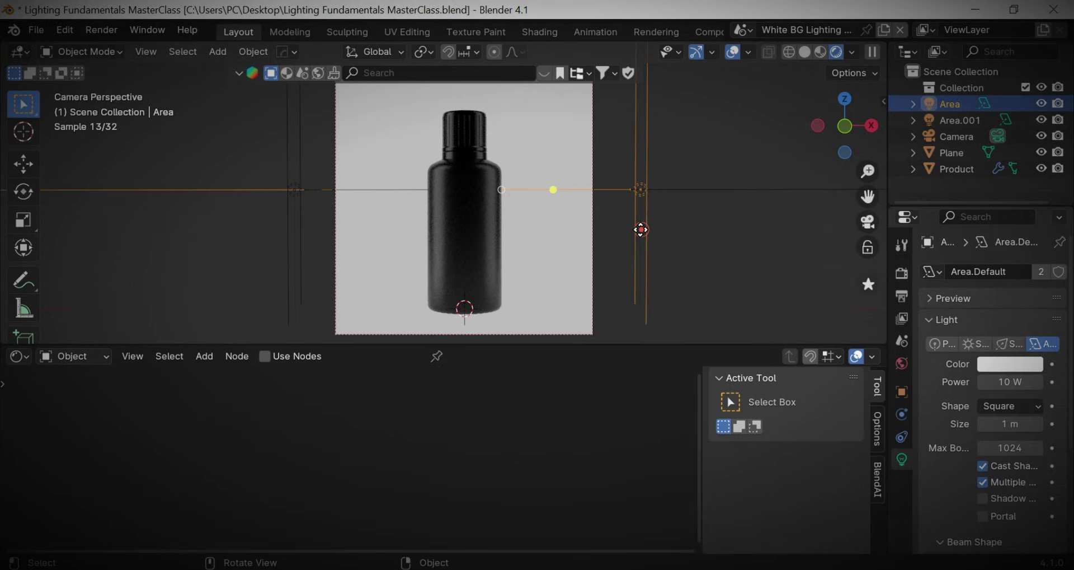
pyautogui.hotkey('shift', 'd')
pyautogui.press('x')
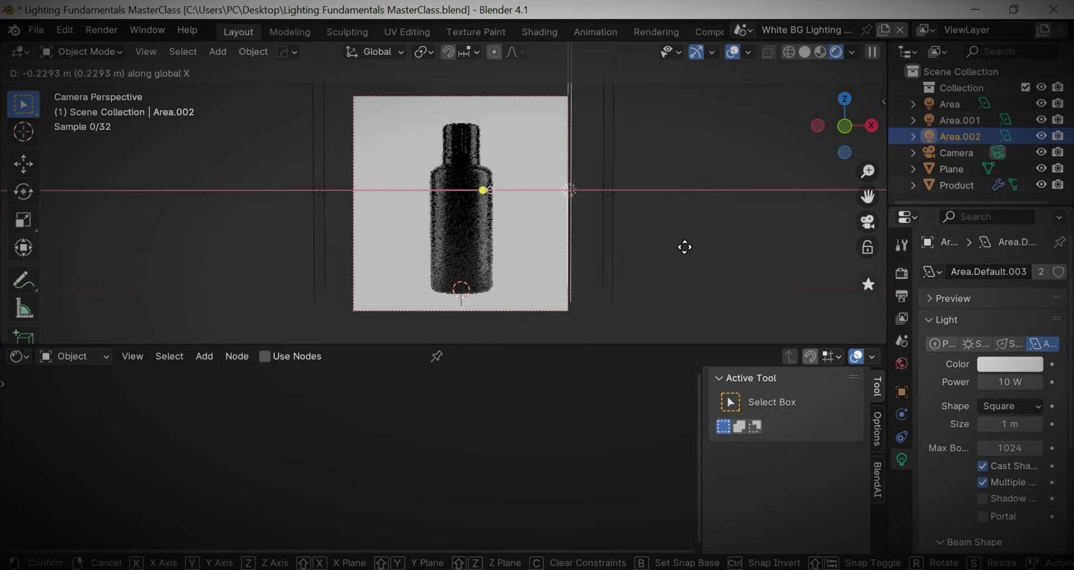
pyautogui.click(607, 302)
# - Rotate the duplicated area light about the Z axis to aim it toward the bottle
pyautogui.press('r')
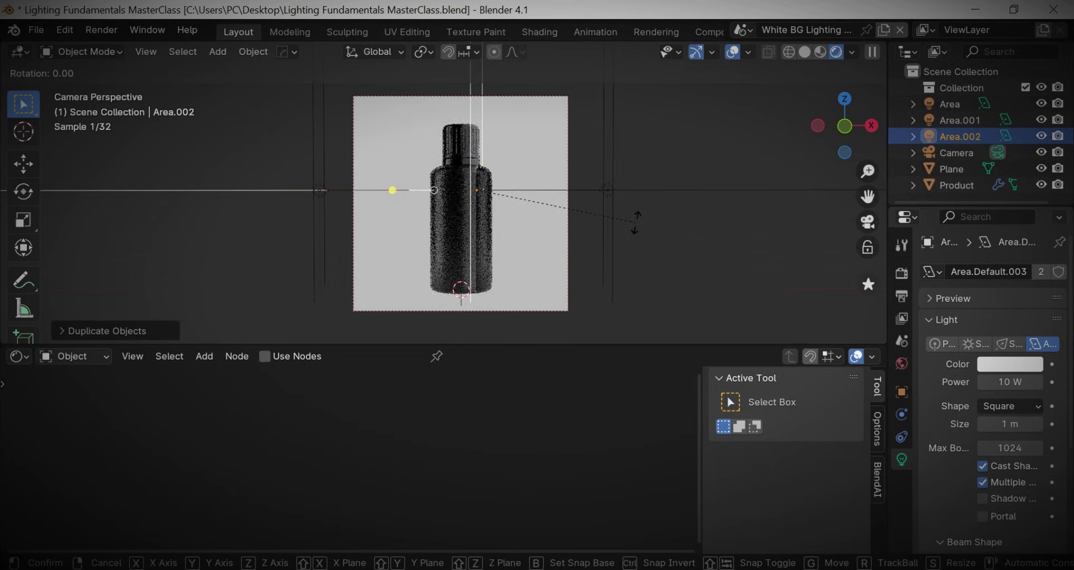
pyautogui.press('z')
pyautogui.click(615, 279)
pyautogui.press('r')
pyautogui.press('z')
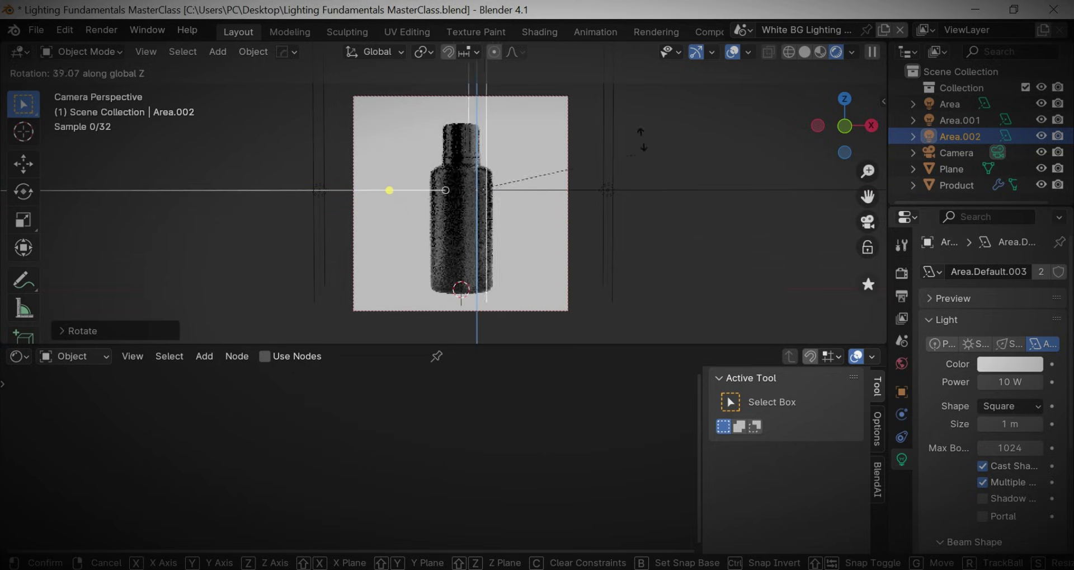
pyautogui.click(573, 170)
# - Reposition the rotated area light in the horizontal plane beside the bottle and adjust its distance along Y
pyautogui.press('g')
pyautogui.hotkey('shift', 'z')
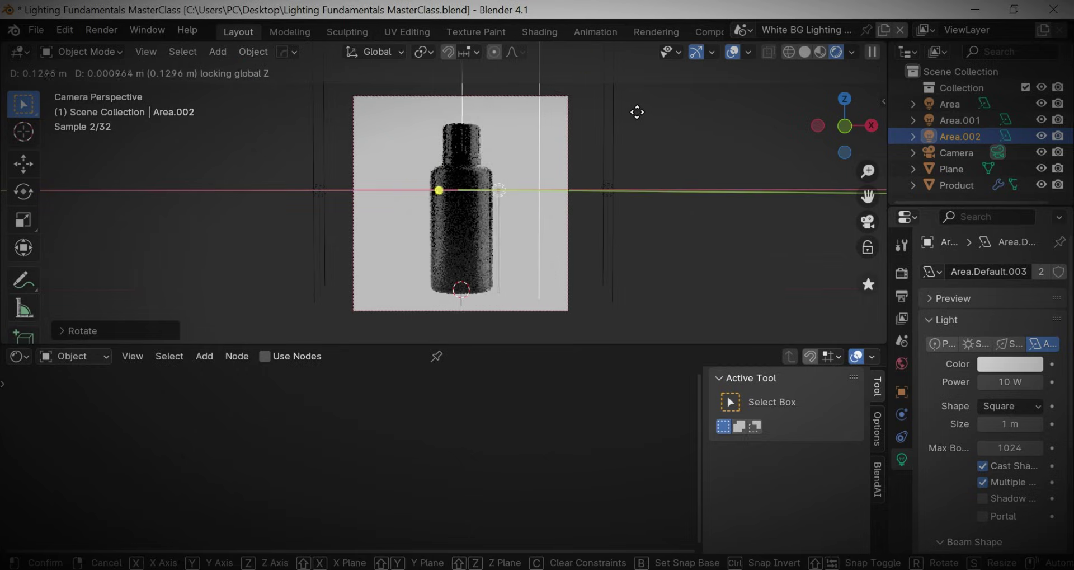
pyautogui.click(646, 153)
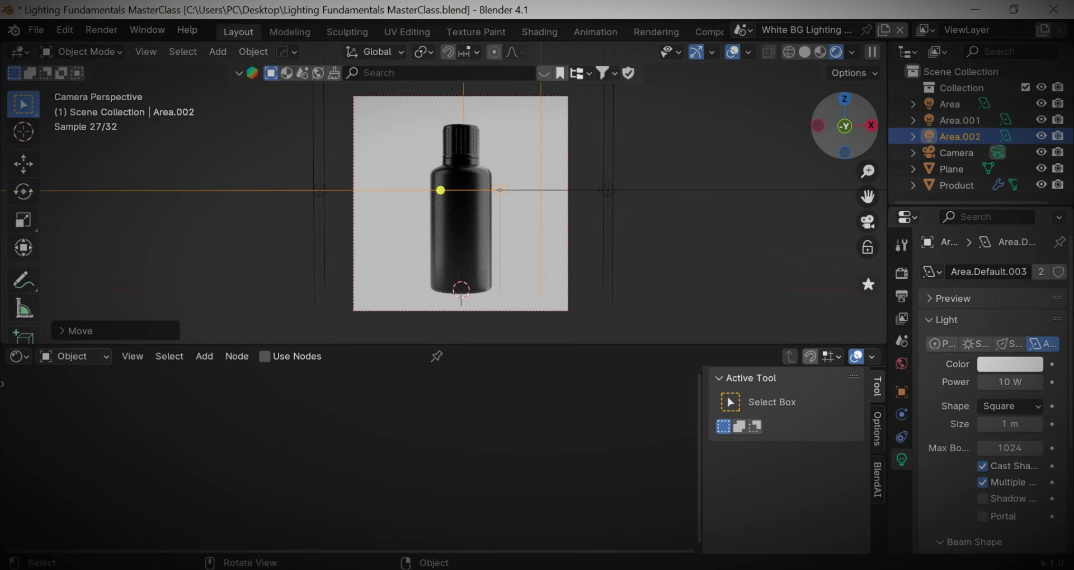
pyautogui.press('KP_0')
pyautogui.press('g')
pyautogui.press('y')
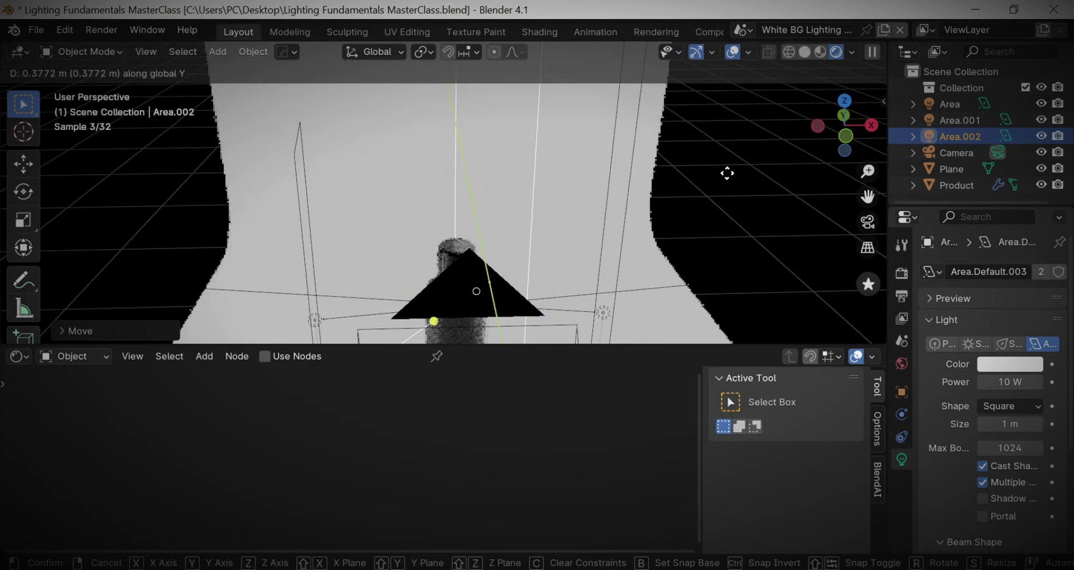
pyautogui.click(726, 159)
pyautogui.press('KP_0')
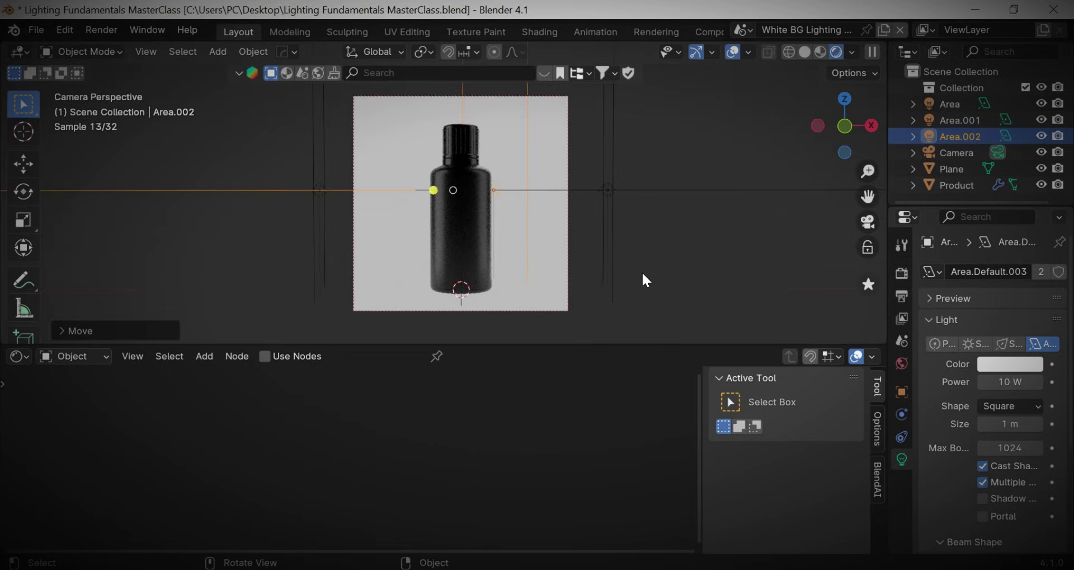
# - Raise the light above the bottle's right shoulder and tilt it about its local X axis down toward the bottle
pyautogui.press('g')
pyautogui.click(685, 169)
pyautogui.press('r')
pyautogui.press('x')
pyautogui.press('x')
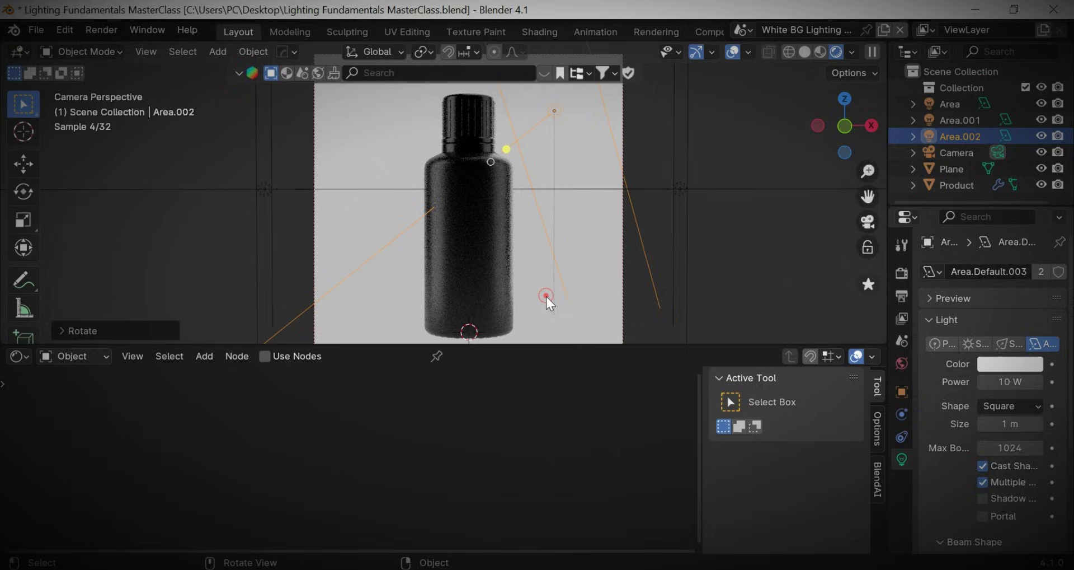
# - Mute the backdrop material's Emission node and add a Principled BSDF feeding the Material Output's Surface
pyautogui.click(546, 297)
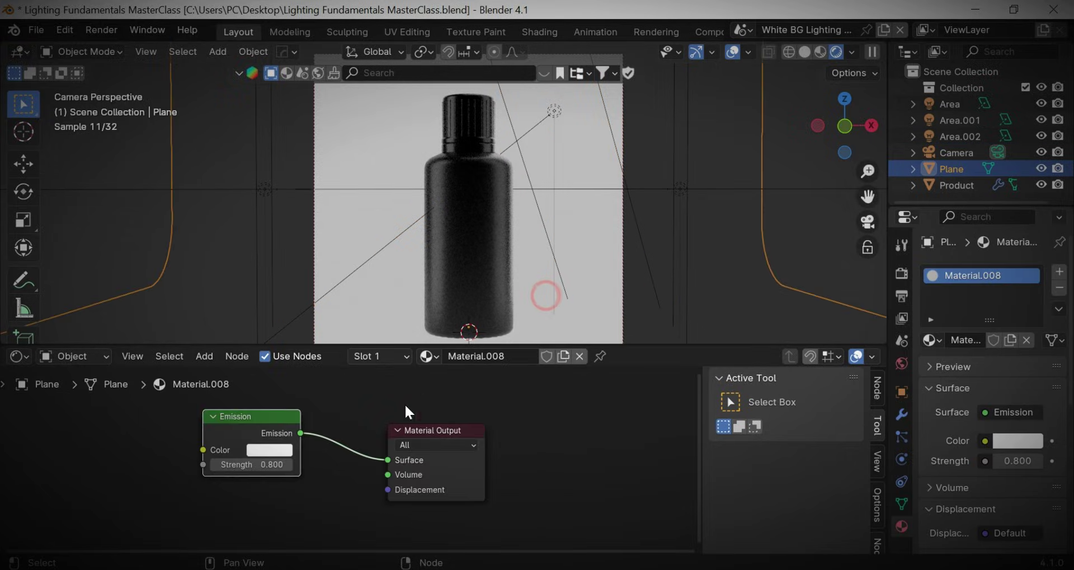
pyautogui.press('m')
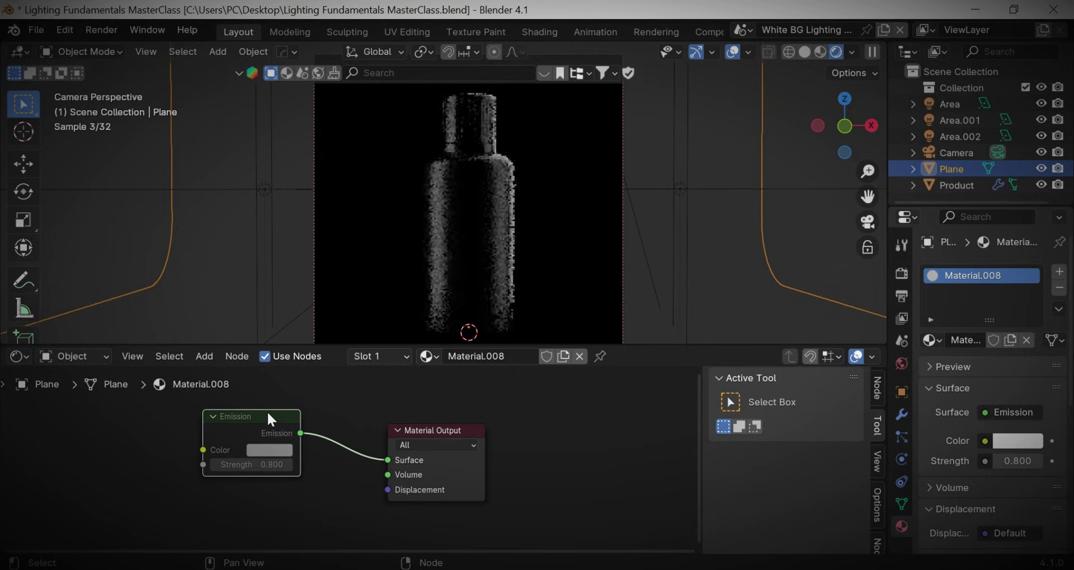
pyautogui.hotkey('shift', 'a')
pyautogui.click(381, 365)
pyautogui.press('Down')
pyautogui.press('Down')
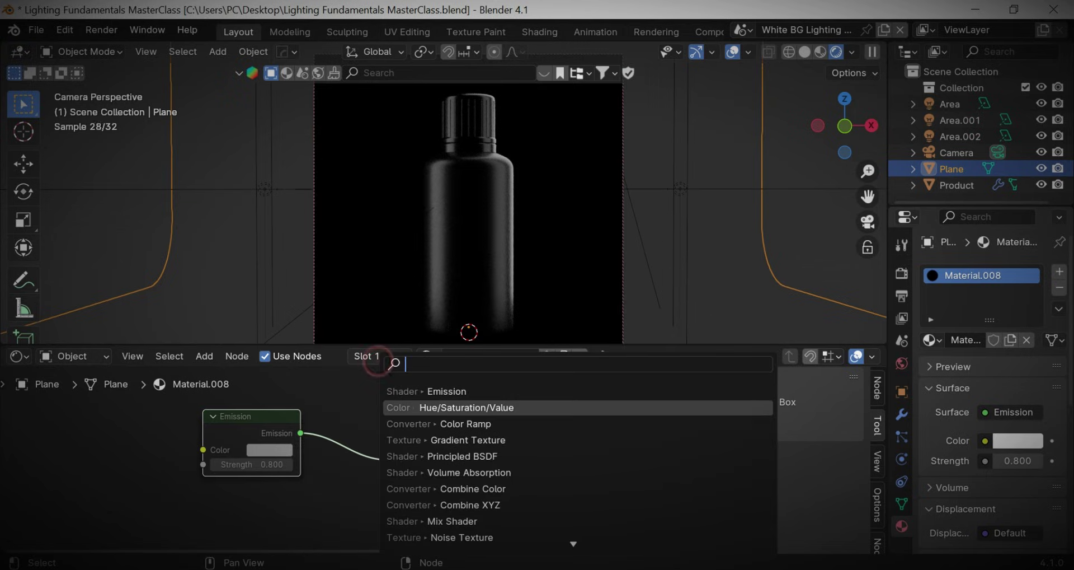
pyautogui.write('p')
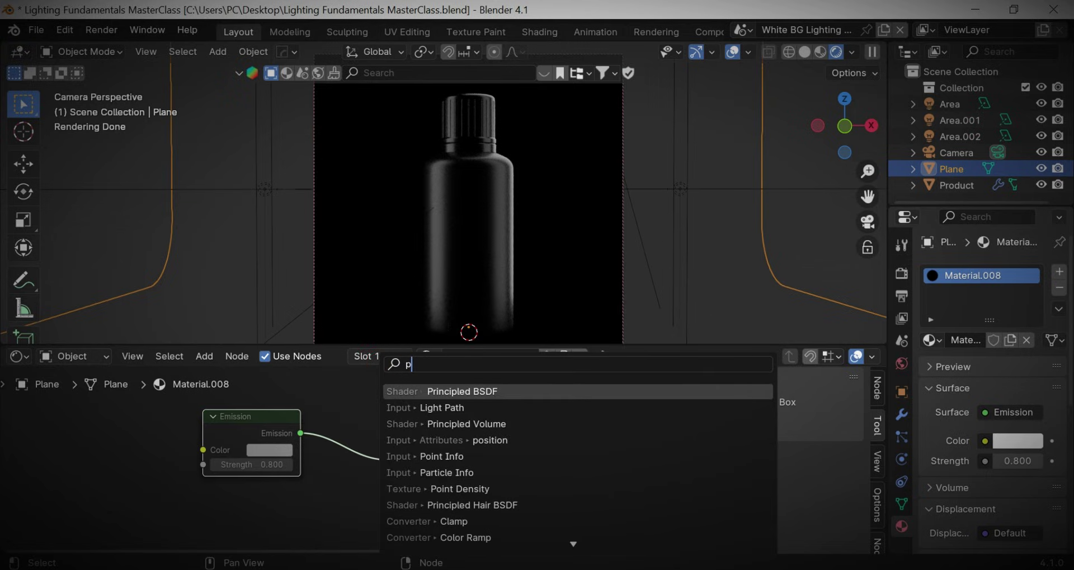
pyautogui.press('Return')
pyautogui.click(356, 381)
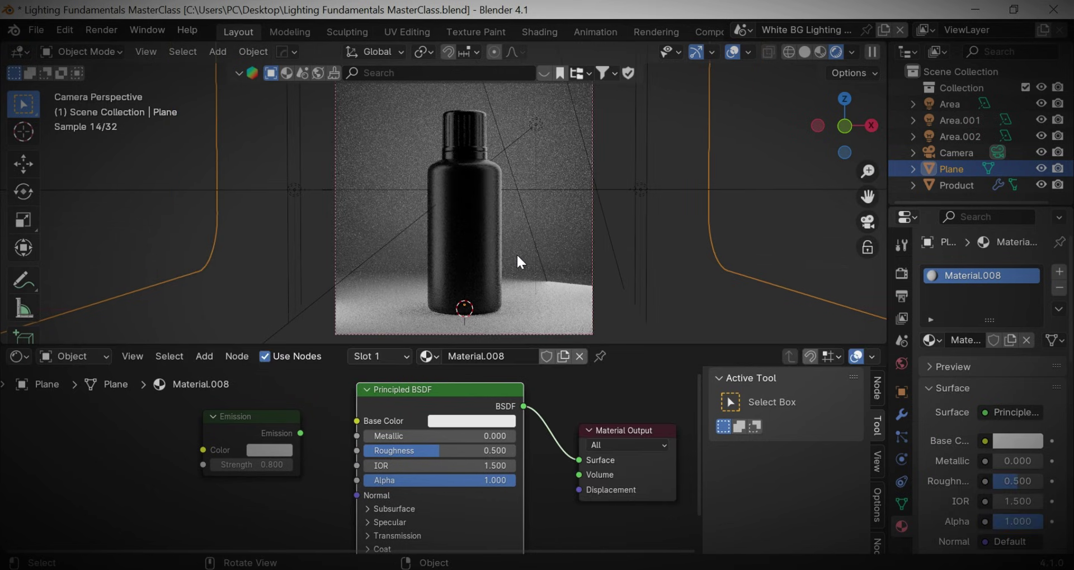
# - Scale down the tilted area light on the bottle's right and set its power to 2.1 W
pyautogui.click(503, 149)
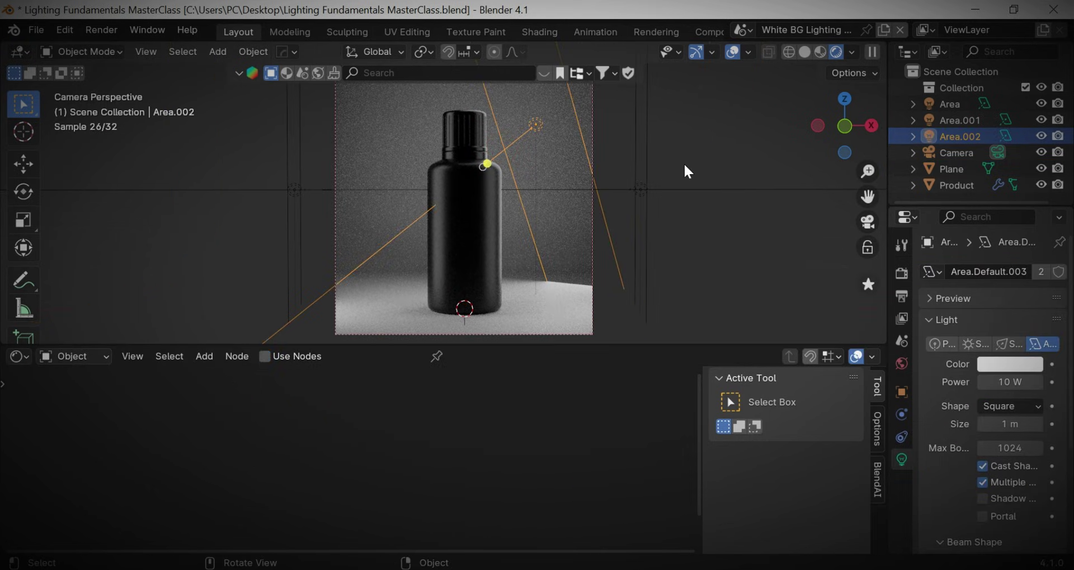
pyautogui.press('s')
pyautogui.click(508, 193)
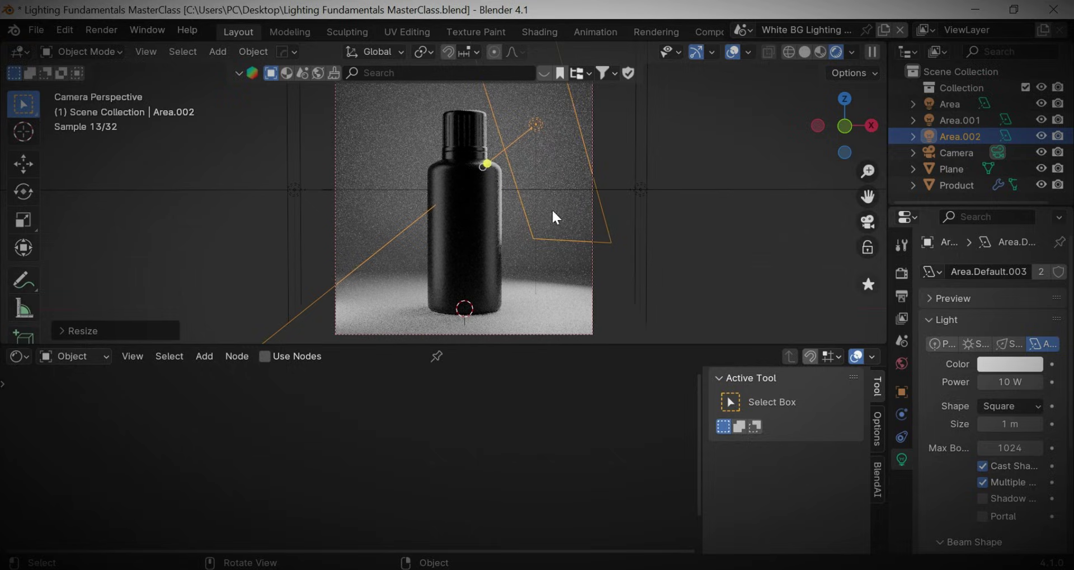
pyautogui.moveTo(985, 381); pyautogui.dragTo(946, 381)
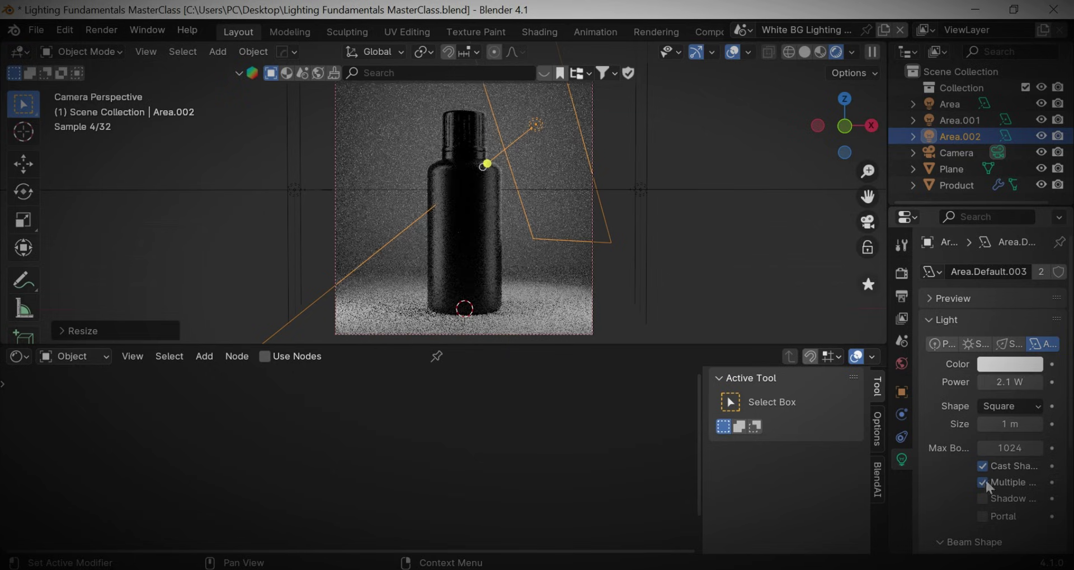
# - Change the tilted light's shape to Ellipse and move it closer to the bottle cap
pyautogui.click(1010, 407)
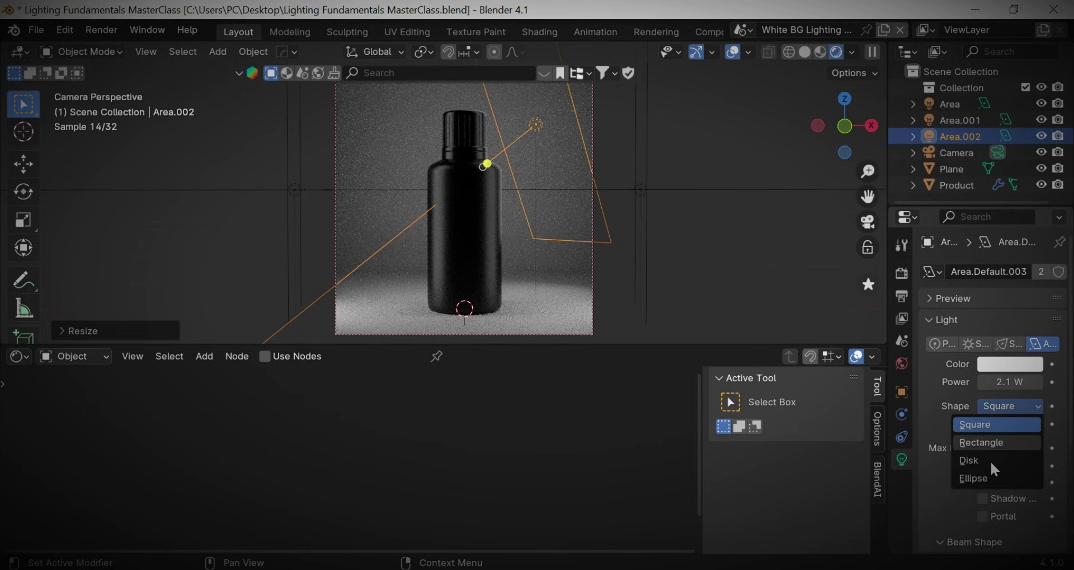
pyautogui.click(988, 480)
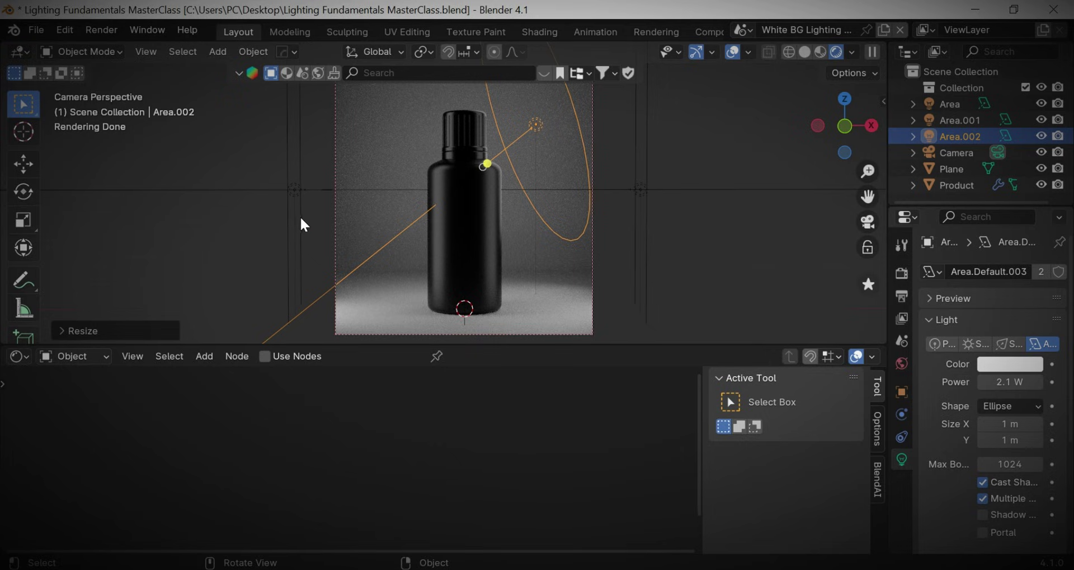
pyautogui.press('g')
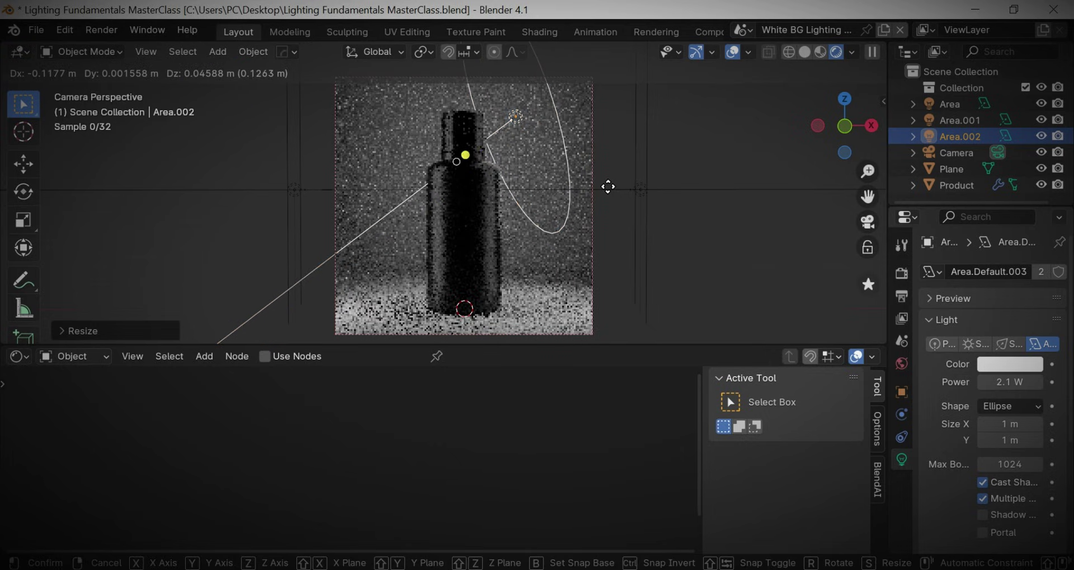
pyautogui.click(597, 185)
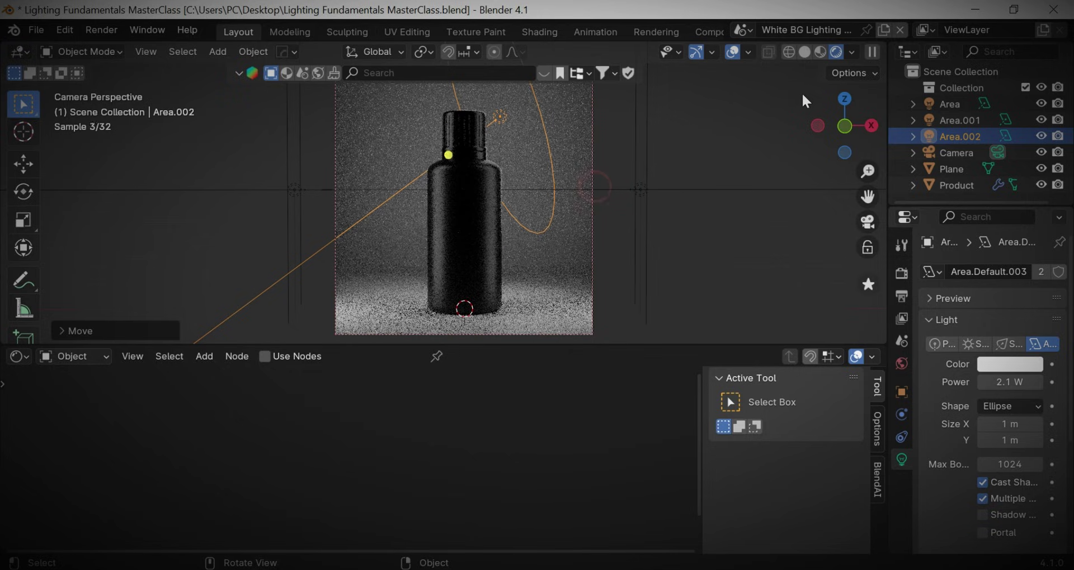
# - Annotate the right edge of the bottle's neck below the cap with a freehand loop
pyautogui.scroll(5, 866, 197)
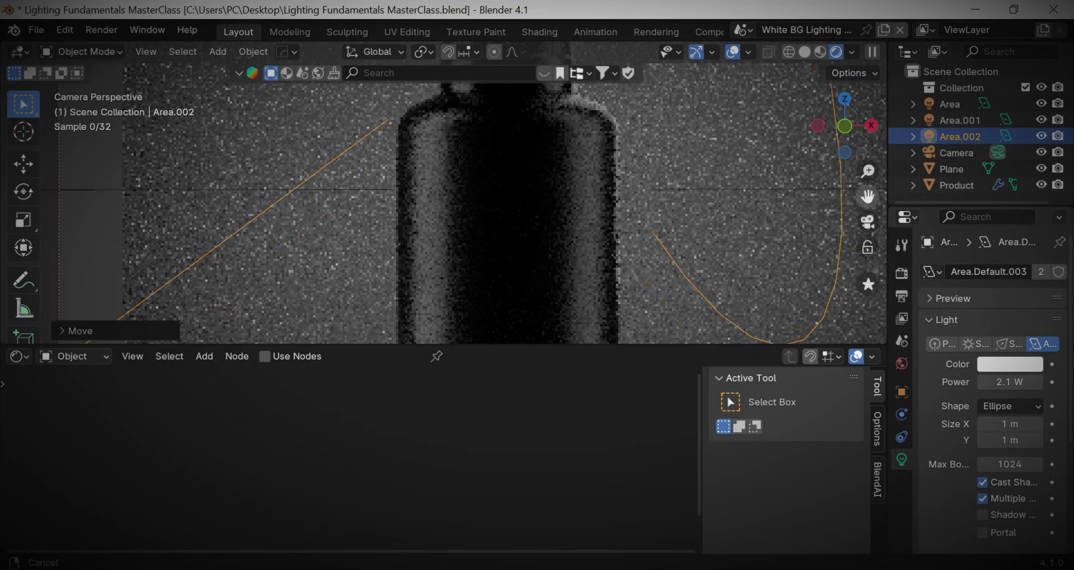
pyautogui.moveTo(867, 196); pyautogui.dragTo(849, 407)
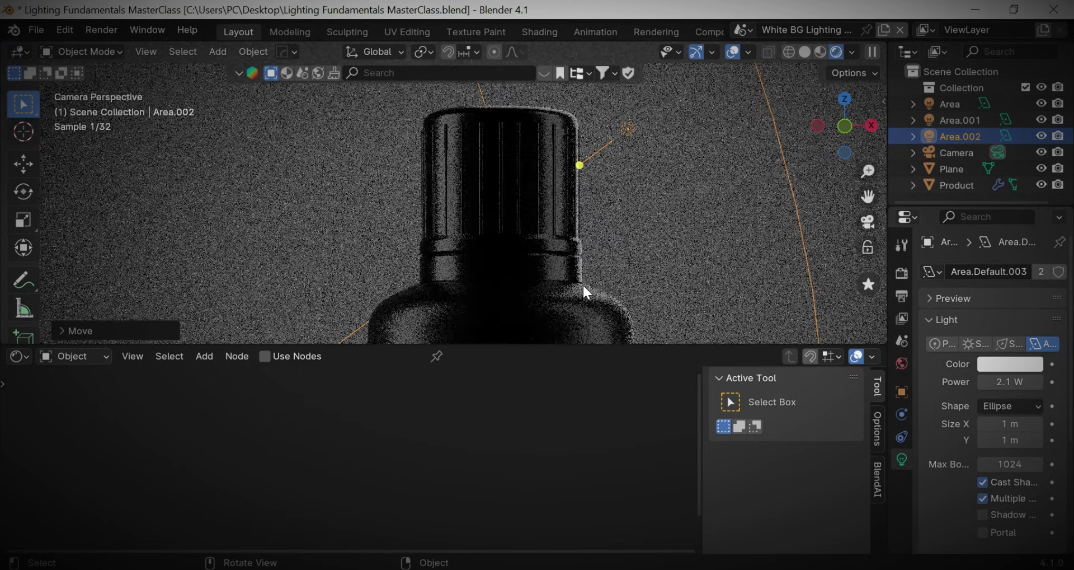
pyautogui.click(23, 276)
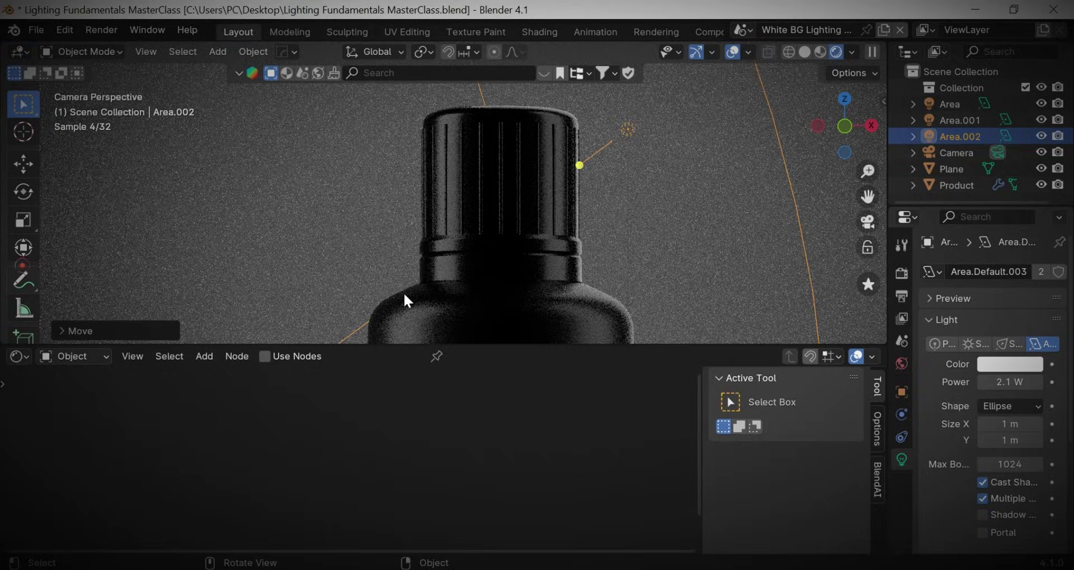
pyautogui.moveTo(561, 231)
pyautogui.mouseDown()
pyautogui.moveTo(638, 225)
pyautogui.moveTo(605, 306)
pyautogui.moveTo(566, 202)
pyautogui.moveTo(561, 223)
pyautogui.mouseUp()
pyautogui.click(15, 111)
pyautogui.scroll(-5, 475, 240)
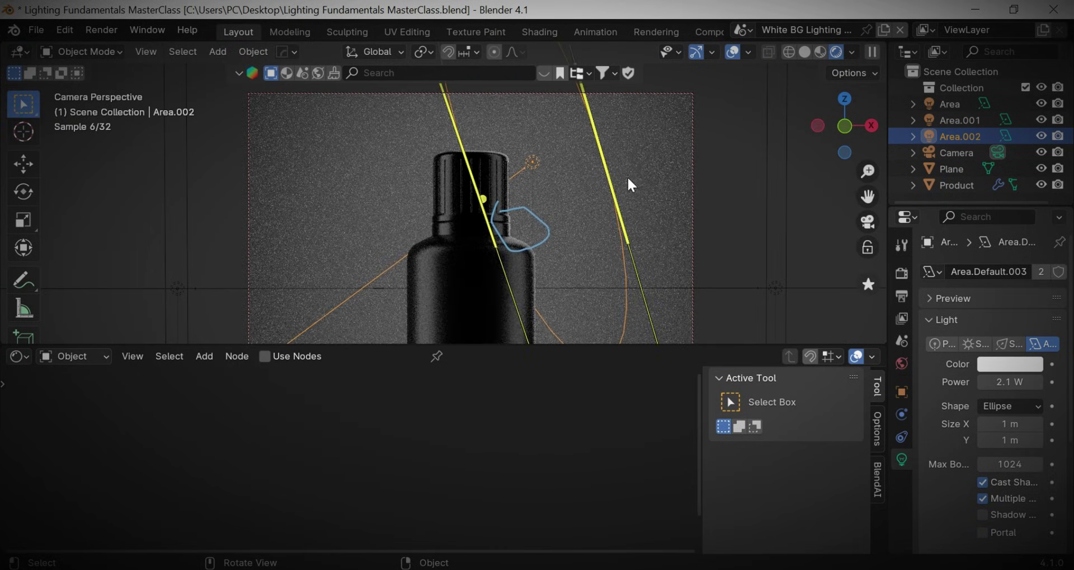
# - Duplicate the elliptical area light along X to the other side of the bottle cap
pyautogui.hotkey('shift', 'd')
pyautogui.press('x')
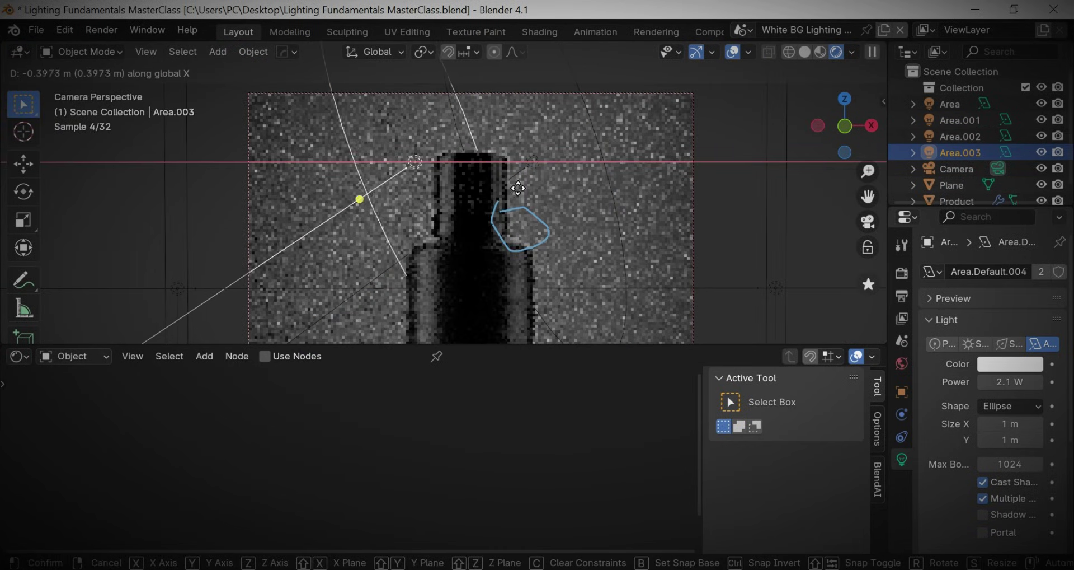
pyautogui.click(513, 187)
pyautogui.press('r')
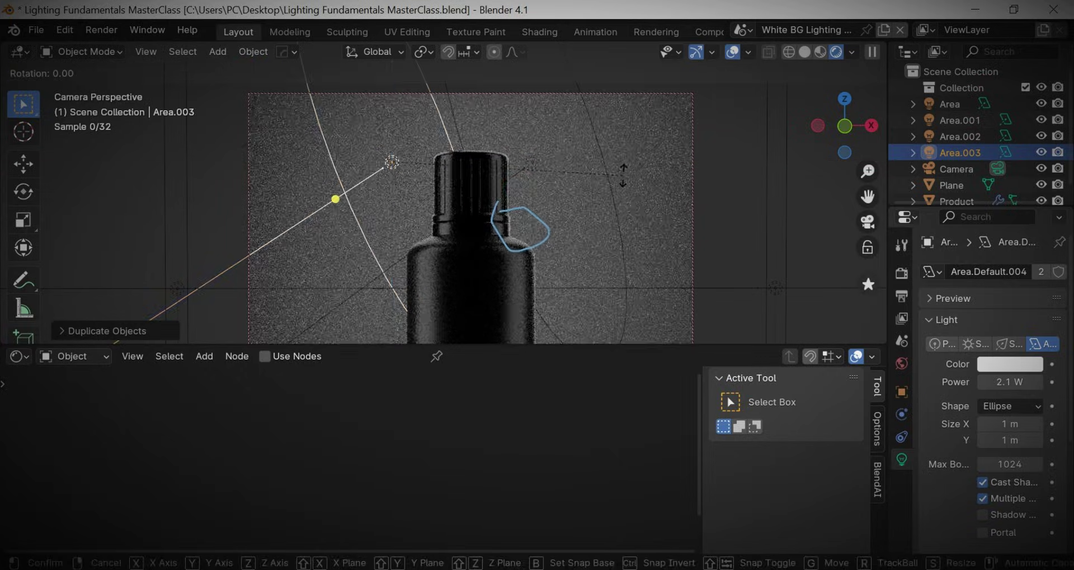
pyautogui.press('z')
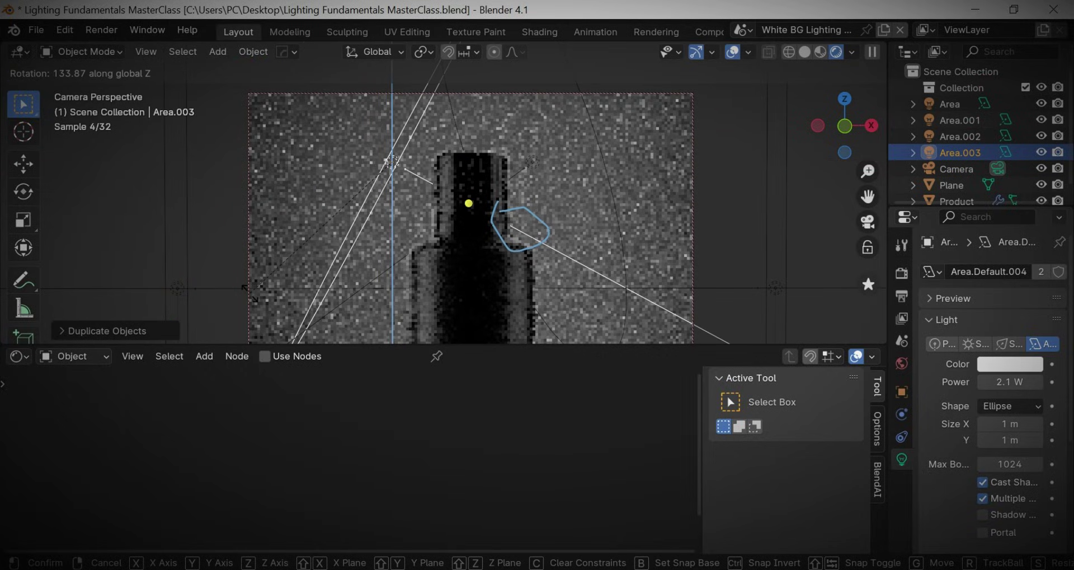
pyautogui.click(217, 148)
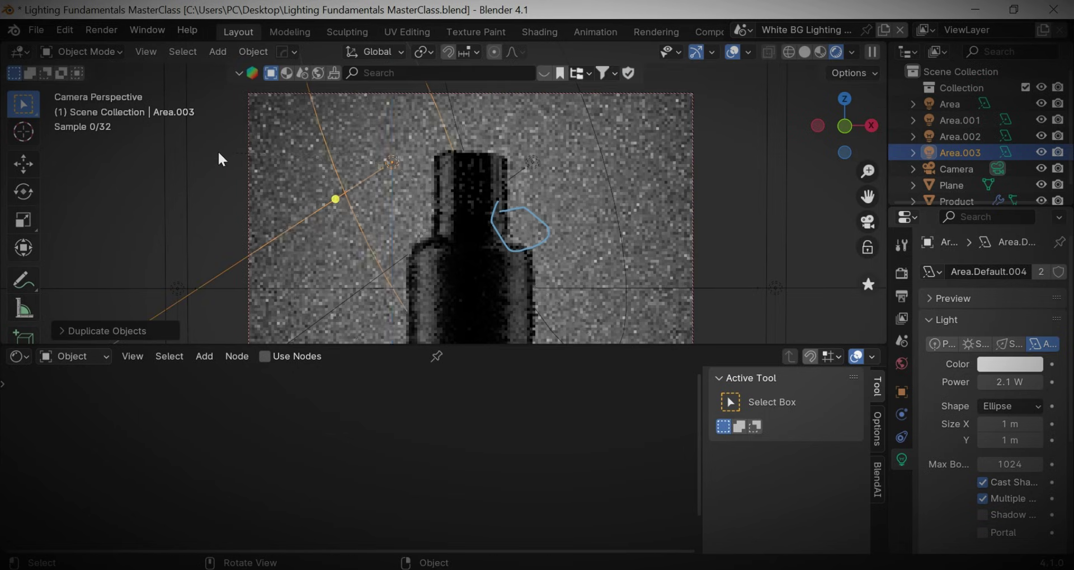
# - Rotate the duplicated elliptical light so it faces the bottle from the left, checking it through the camera
pyautogui.moveTo(854, 110); pyautogui.dragTo(820, 127)
pyautogui.press('r')
pyautogui.press('z')
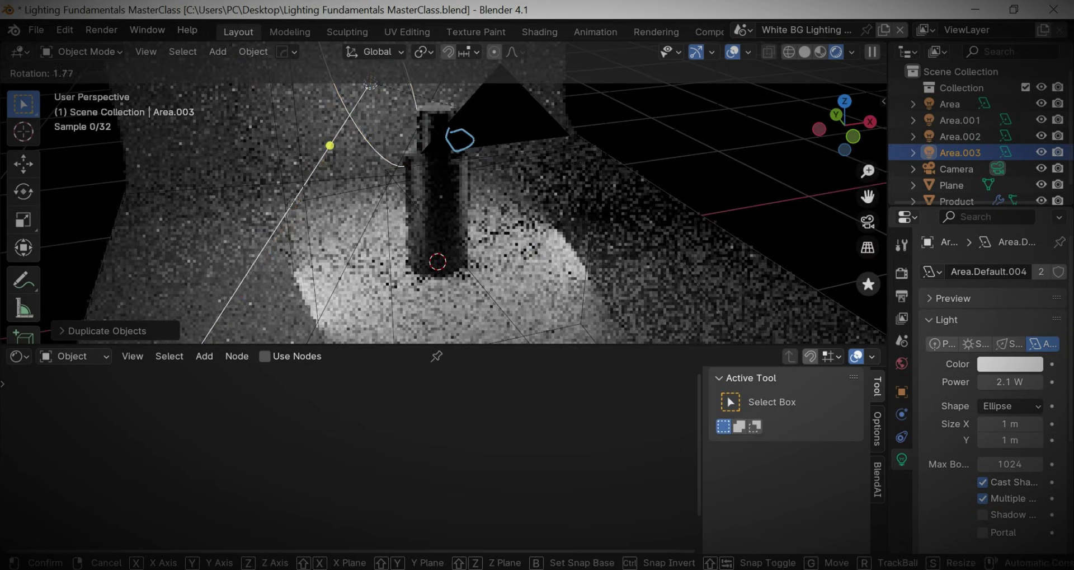
pyautogui.click(553, 231)
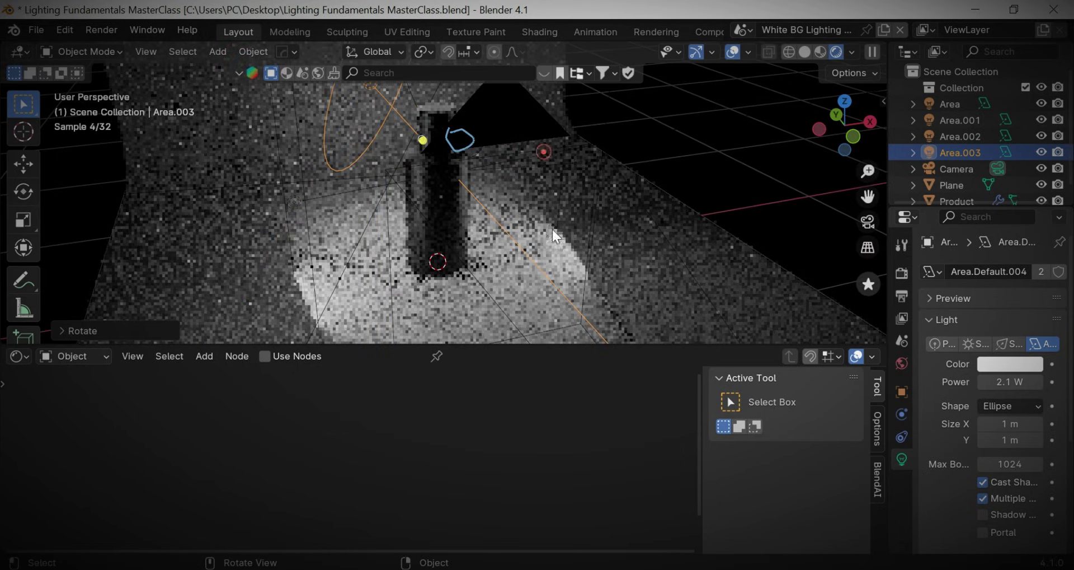
pyautogui.press('KP_0')
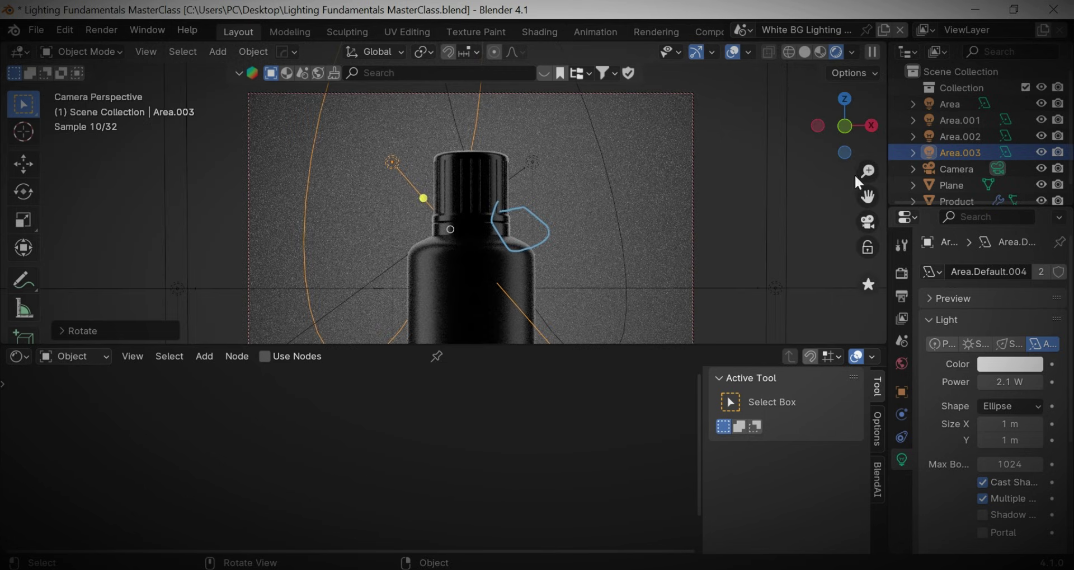
pyautogui.moveTo(868, 197); pyautogui.dragTo(868, 132)
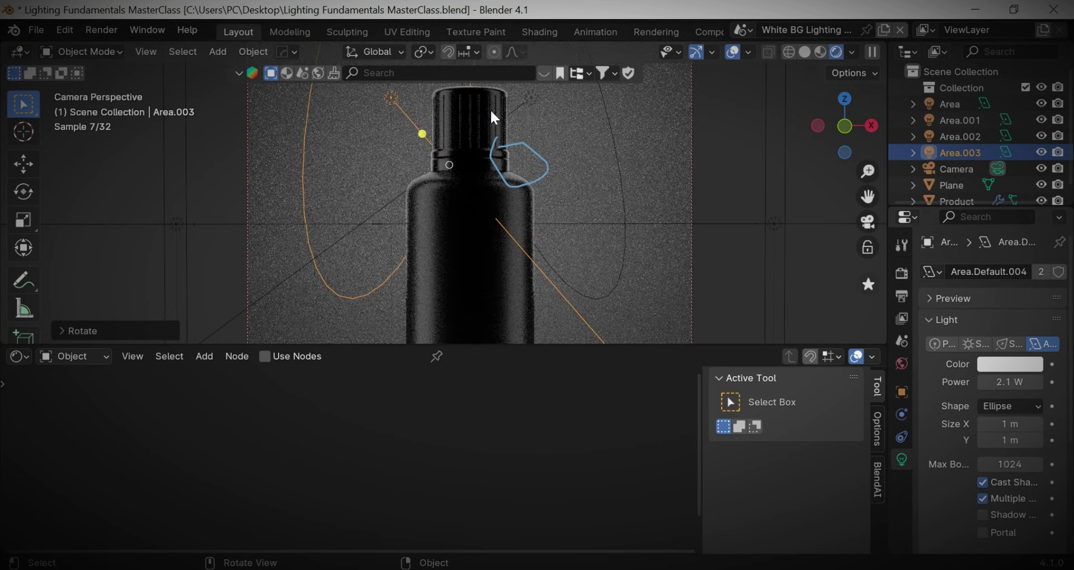
# - Darken the left elliptical light's color to a light grey
pyautogui.click(1034, 365)
pyautogui.moveTo(1032, 130); pyautogui.dragTo(1031, 157)
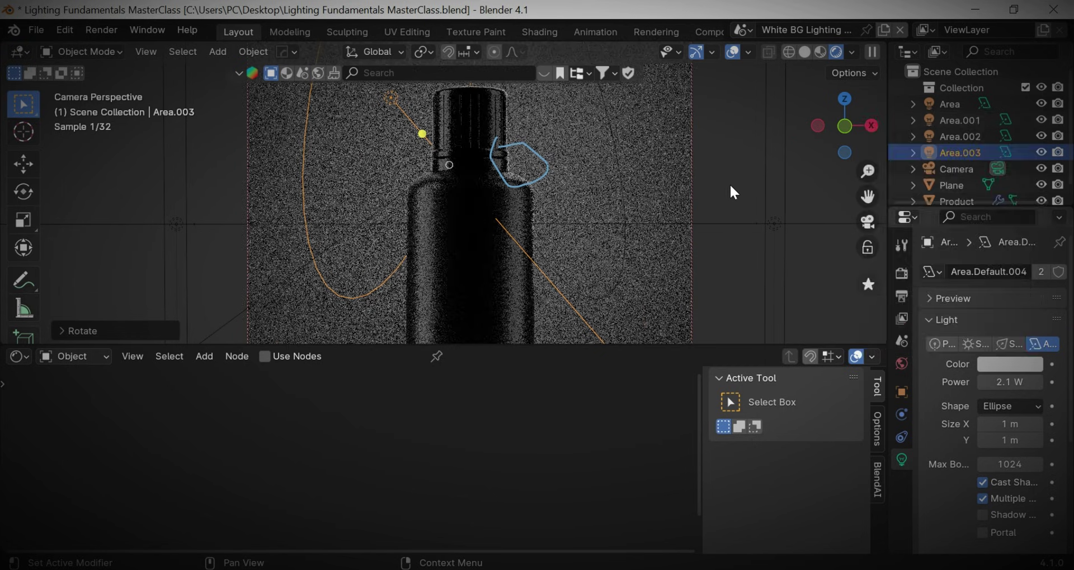
pyautogui.click(733, 185)
pyautogui.scroll(-5, 658, 251)
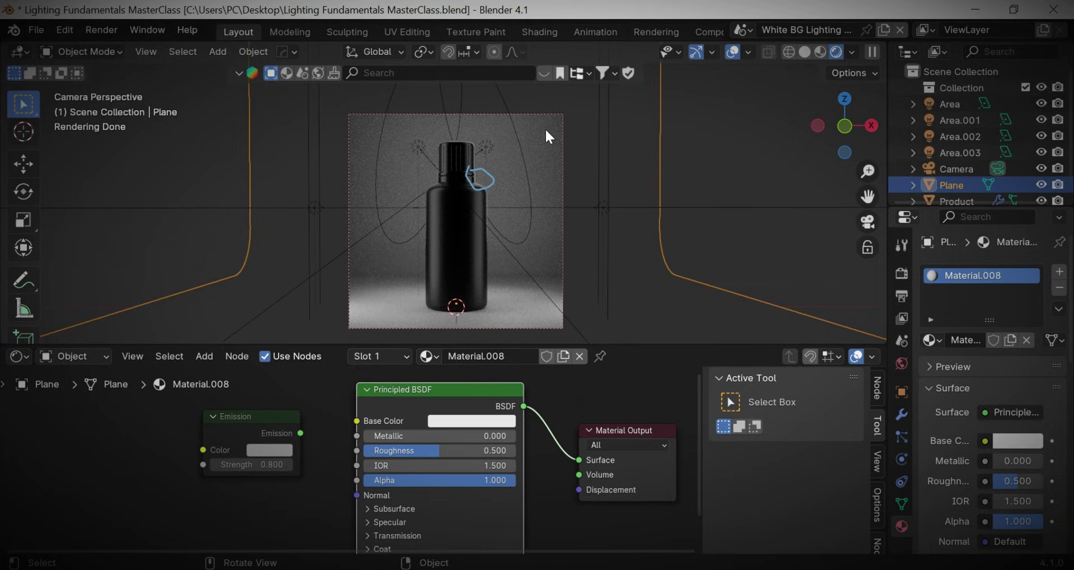
# - Set the bottle body material's Metallic to 0.473 and Roughness to 0.282
pyautogui.click(480, 238)
pyautogui.scroll(5, 510, 252)
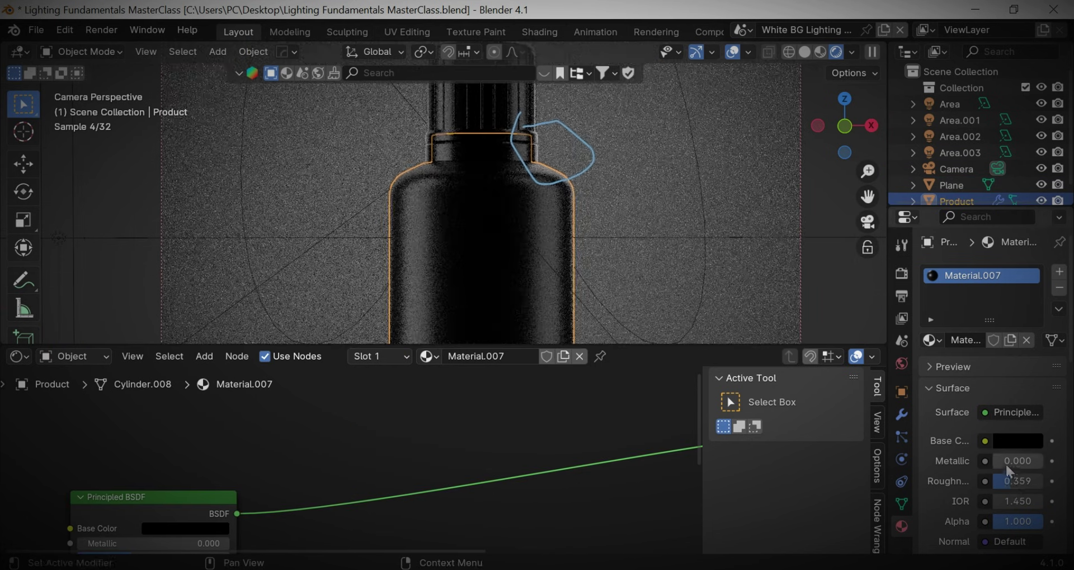
pyautogui.moveTo(1006, 461); pyautogui.dragTo(1000, 481)
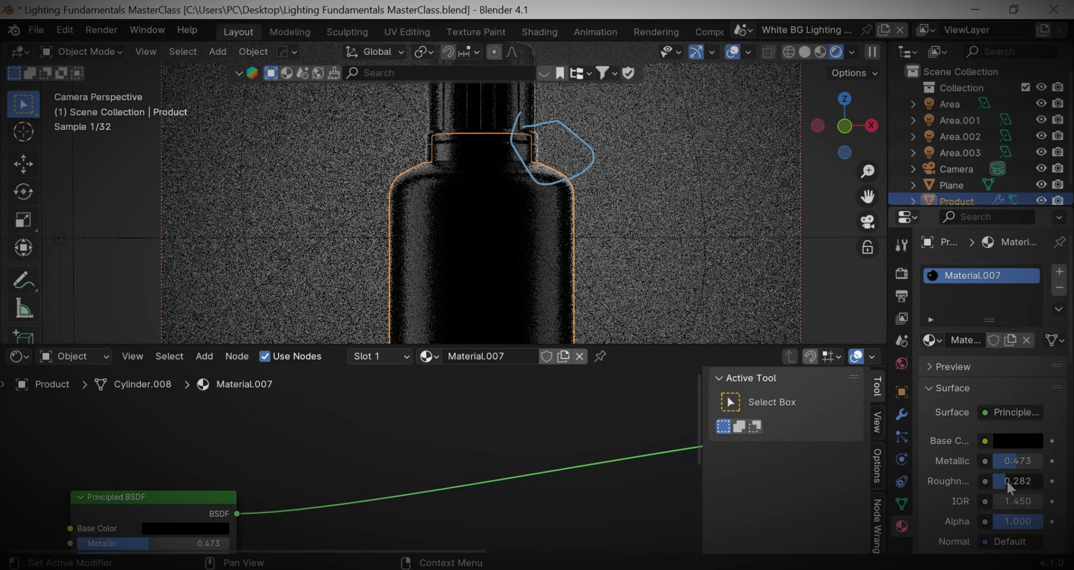
# - Add an area light to the scene and raise it along Z above the bottle cap
pyautogui.click(838, 222)
pyautogui.scroll(-8, 831, 201)
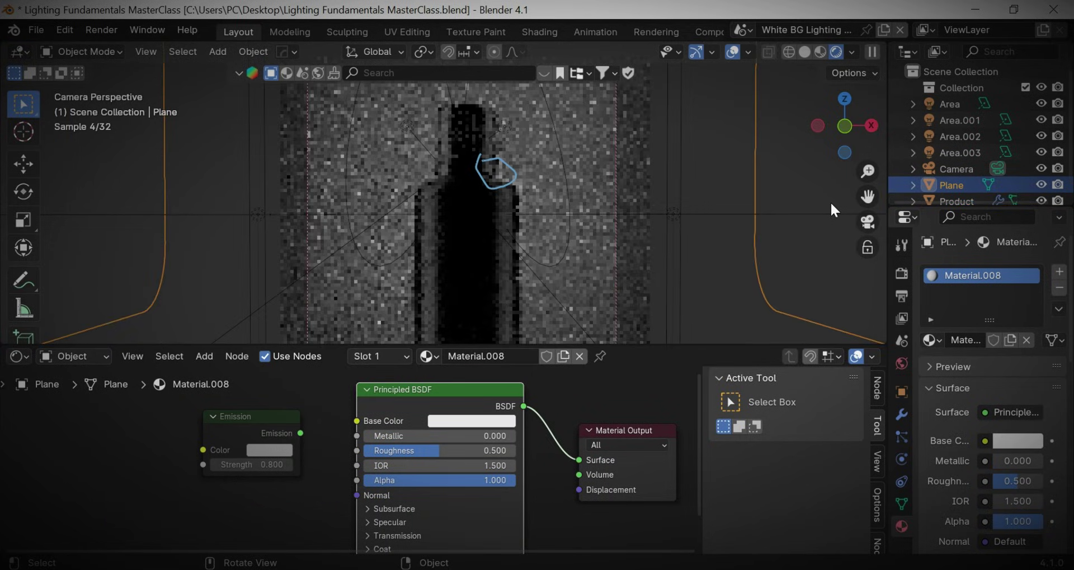
pyautogui.click(803, 52)
pyautogui.moveTo(857, 123); pyautogui.dragTo(848, 129)
pyautogui.scroll(-4, 596, 185)
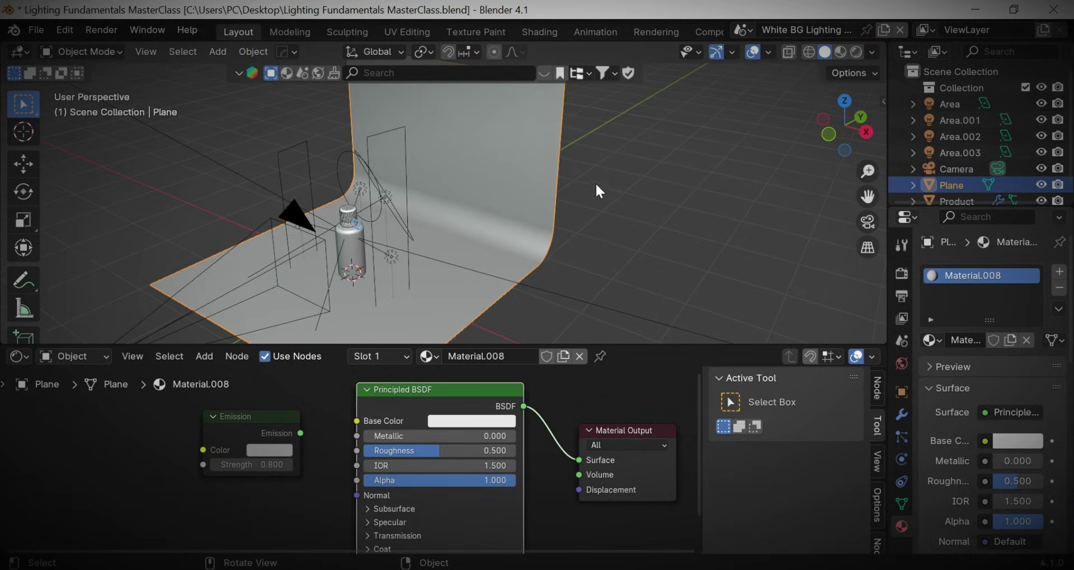
pyautogui.hotkey('shift', 'a')
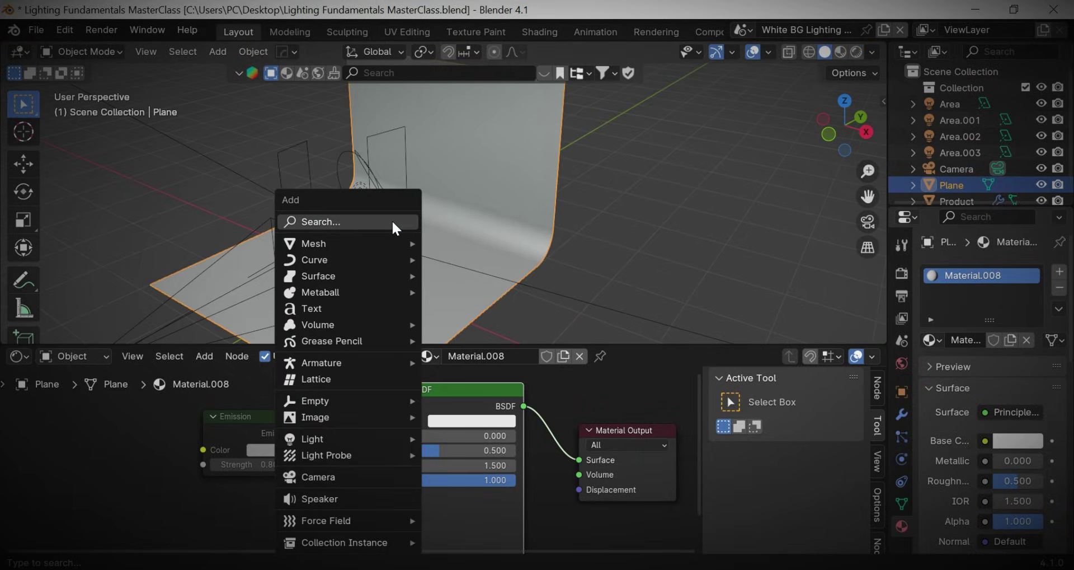
pyautogui.moveTo(339, 434)
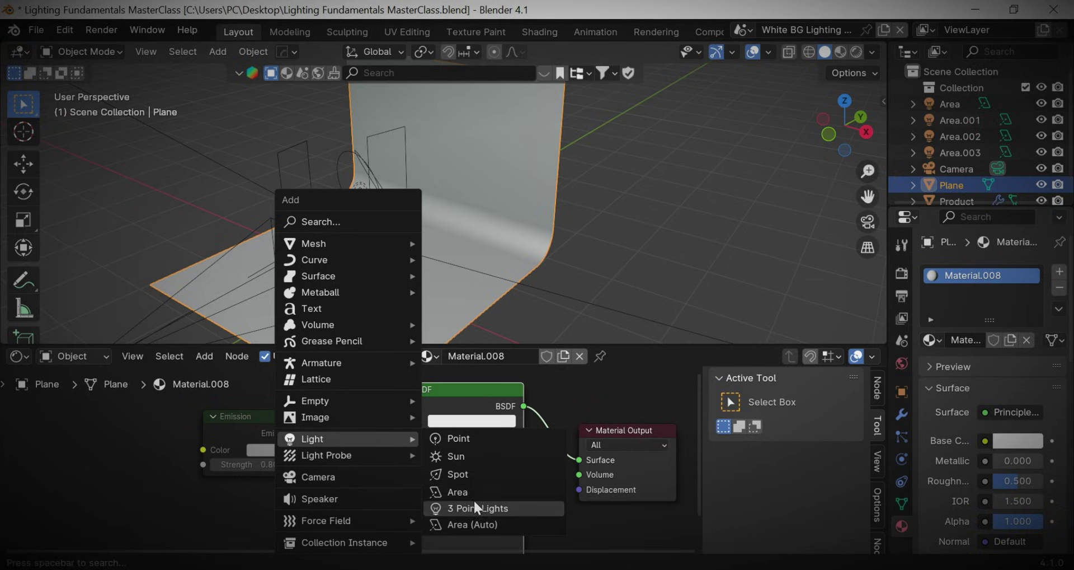
pyautogui.click(460, 491)
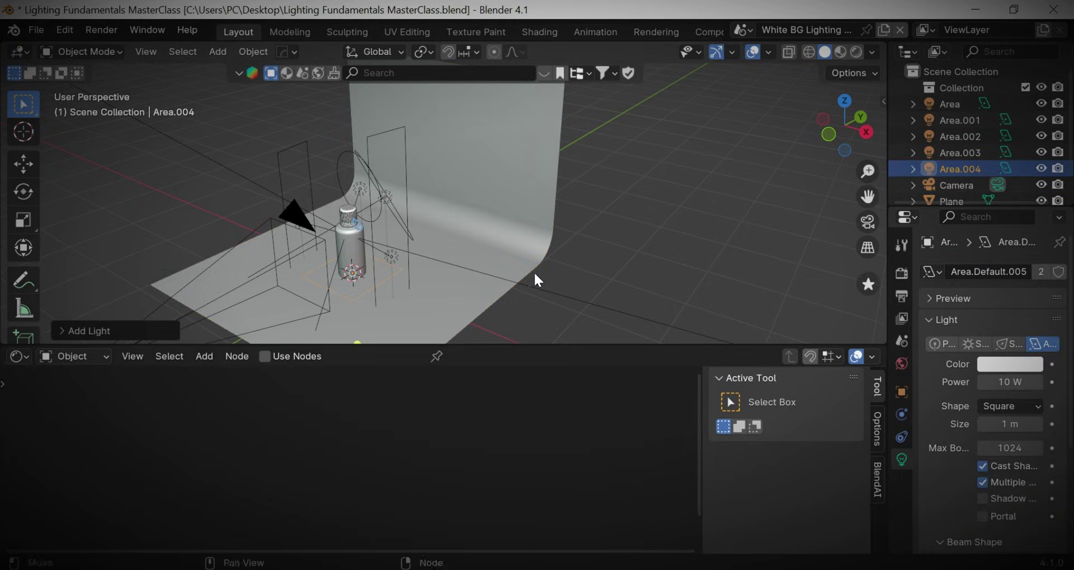
pyautogui.press('g')
pyautogui.press('z')
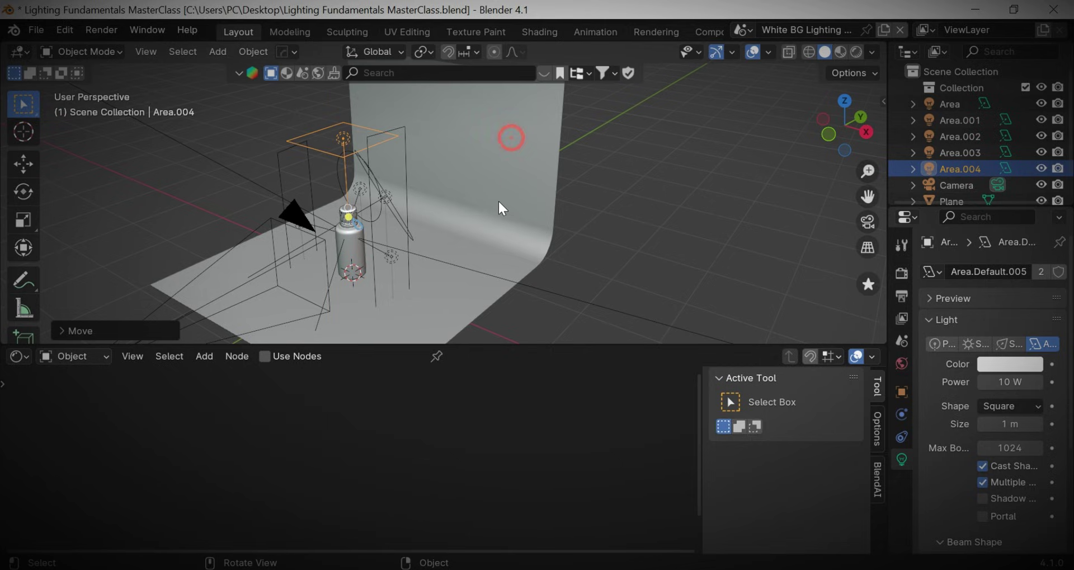
# - Rotate the new area light about X to face the curved backdrop and move it along Y toward it
pyautogui.press('r')
pyautogui.press('x')
pyautogui.click(485, 291)
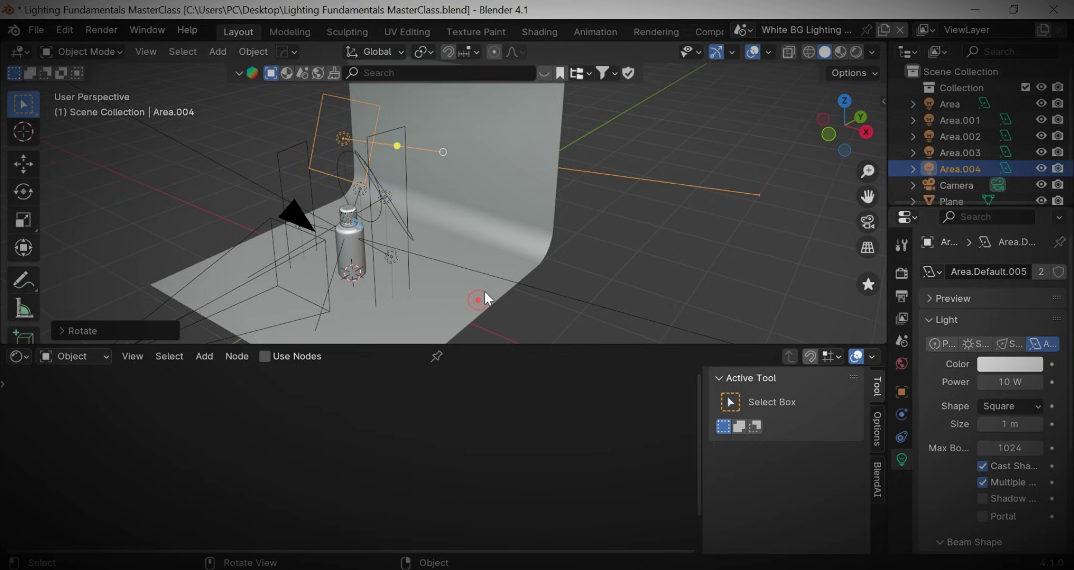
pyautogui.press('g')
pyautogui.press('y')
pyautogui.click(529, 208)
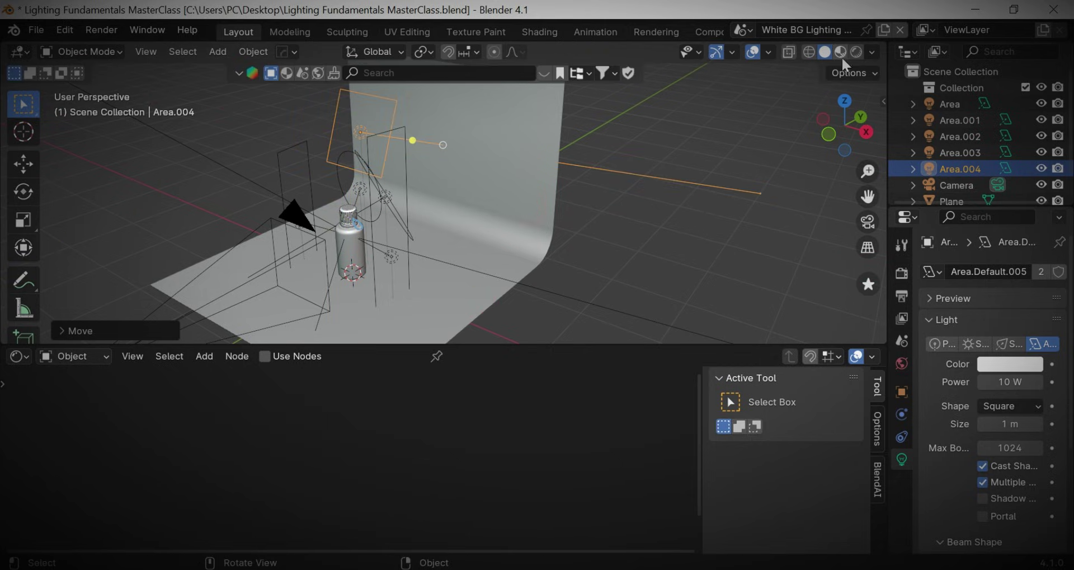
# - Set the backdrop light's power to 83.1 W in rendered shading and check the bottle through the camera
pyautogui.click(860, 51)
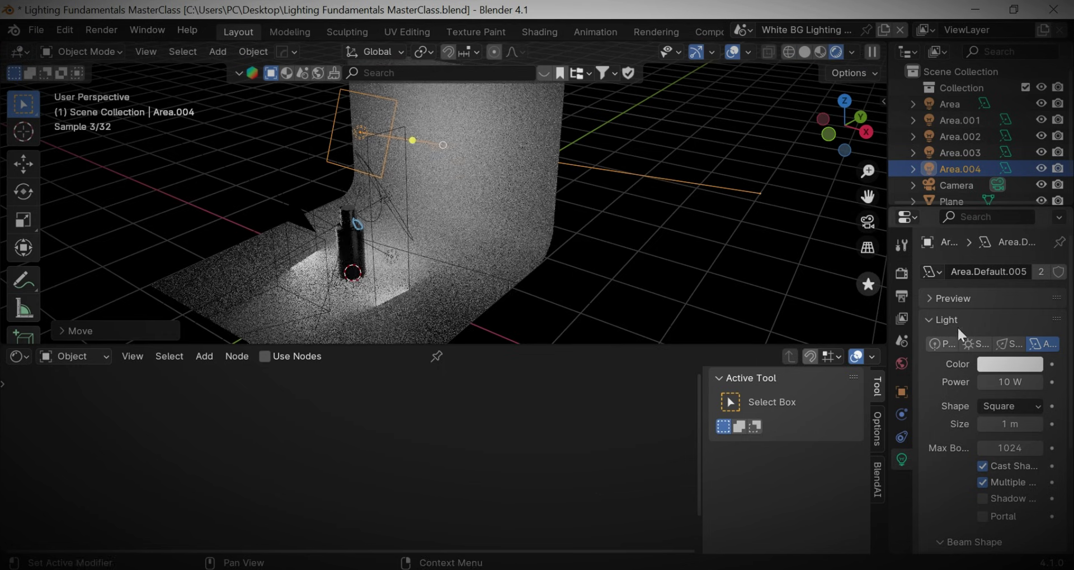
pyautogui.moveTo(1008, 377)
pyautogui.mouseDown()
pyautogui.moveTo(1035, 374)
pyautogui.moveTo(1002, 369)
pyautogui.mouseUp()
pyautogui.press('KP_0')
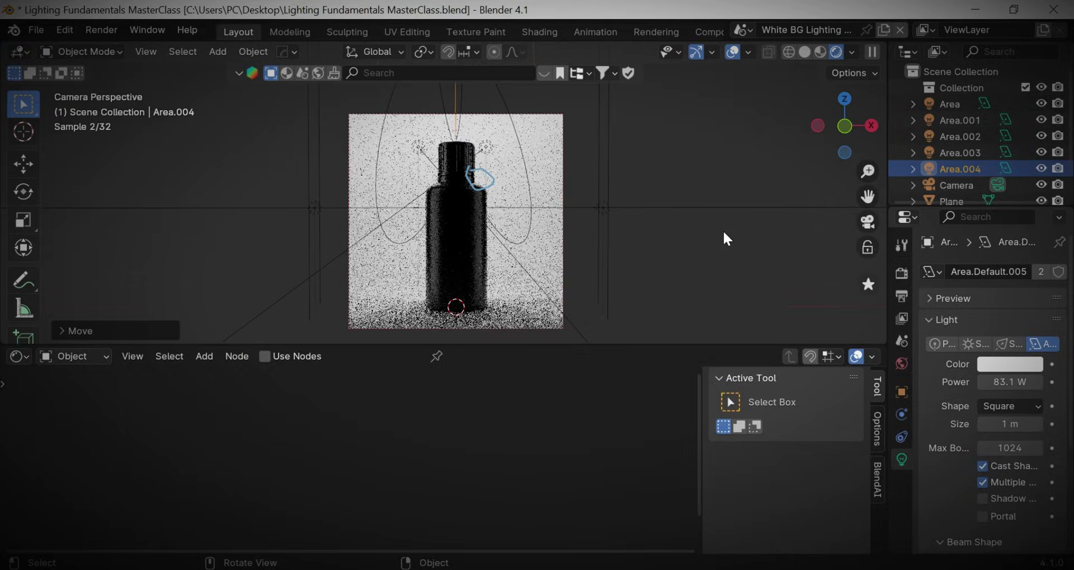
pyautogui.scroll(3, 680, 219)
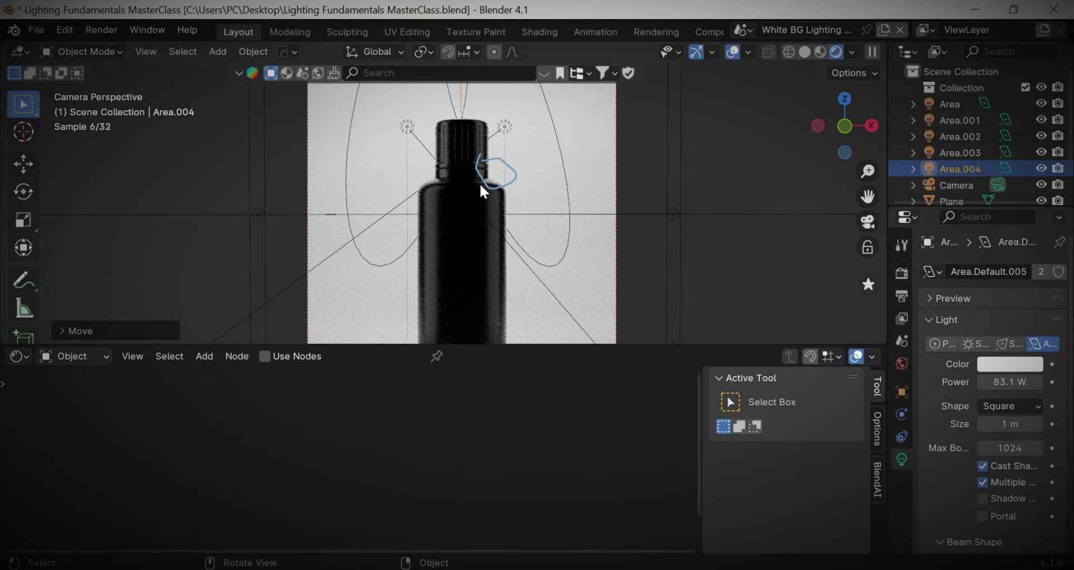
pyautogui.scroll(3, 480, 179)
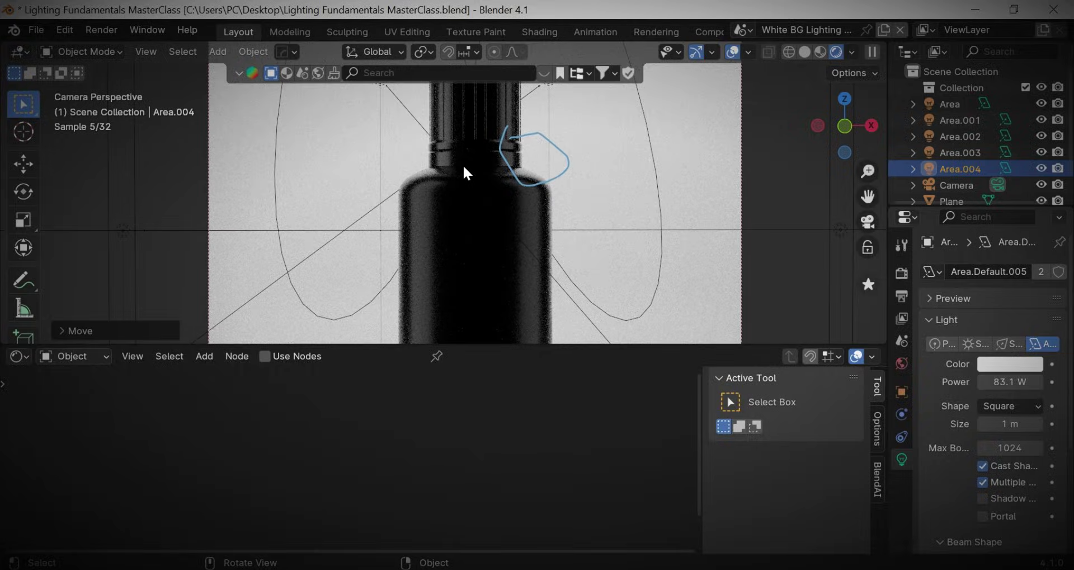
pyautogui.scroll(-5, 464, 167)
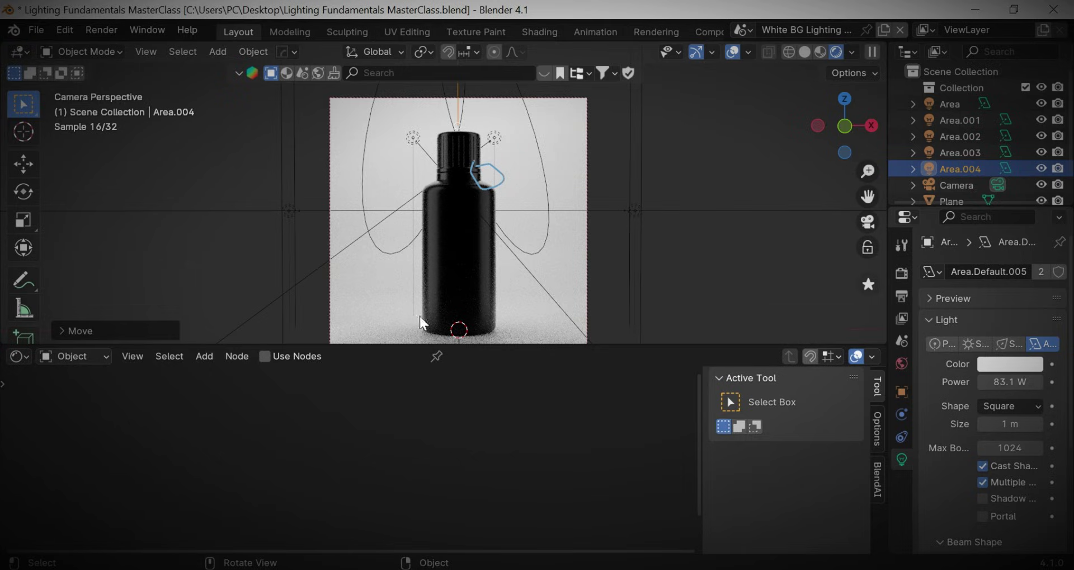
pyautogui.click(1010, 364)
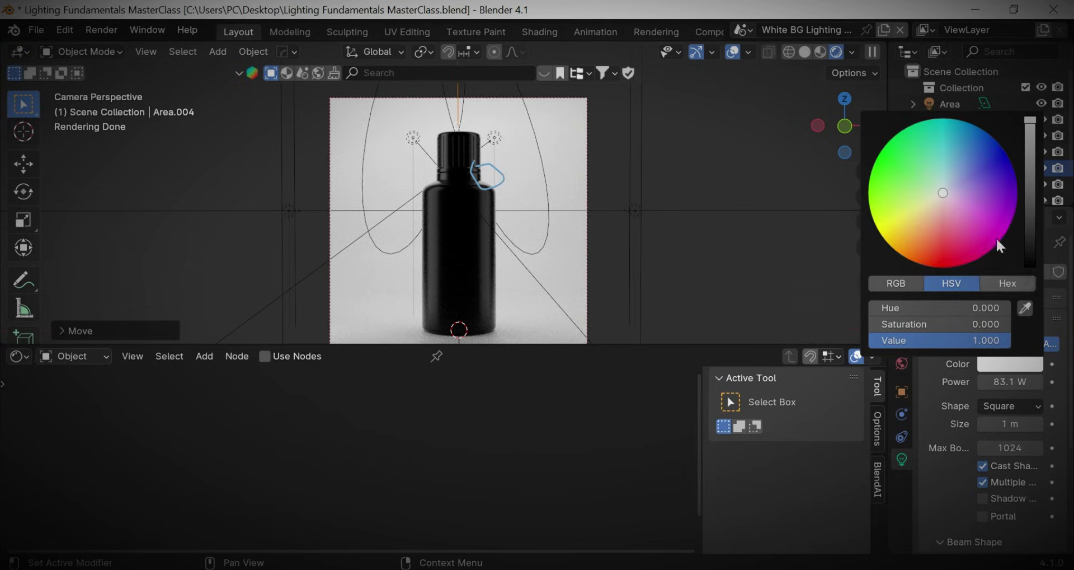
pyautogui.moveTo(945, 186); pyautogui.dragTo(996, 155)
pyautogui.press('BackSpace')
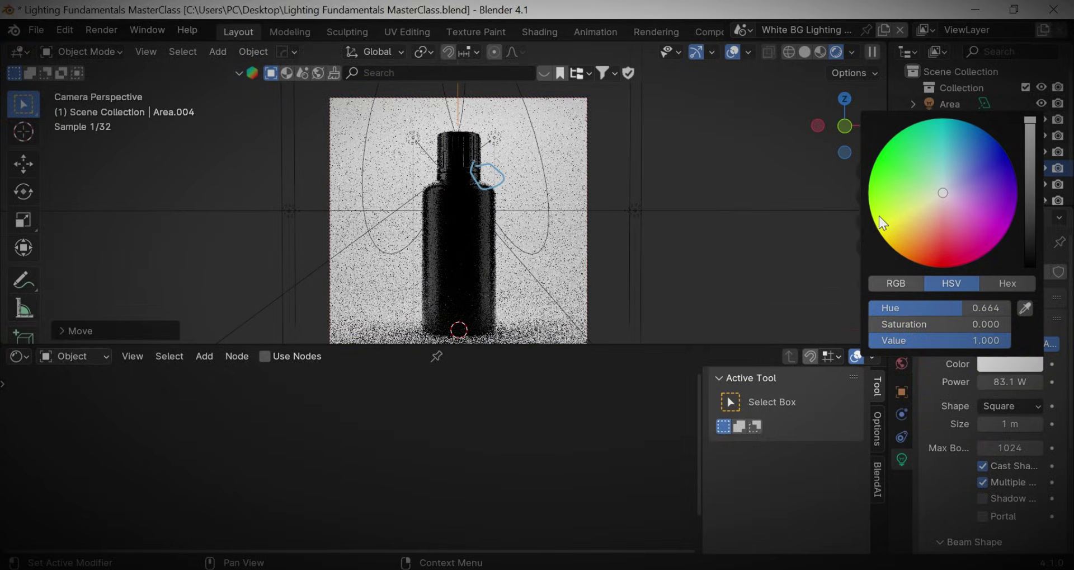
# - Brighten the backdrop material's base color to near-white and check the bottle edges against it
pyautogui.click(575, 259)
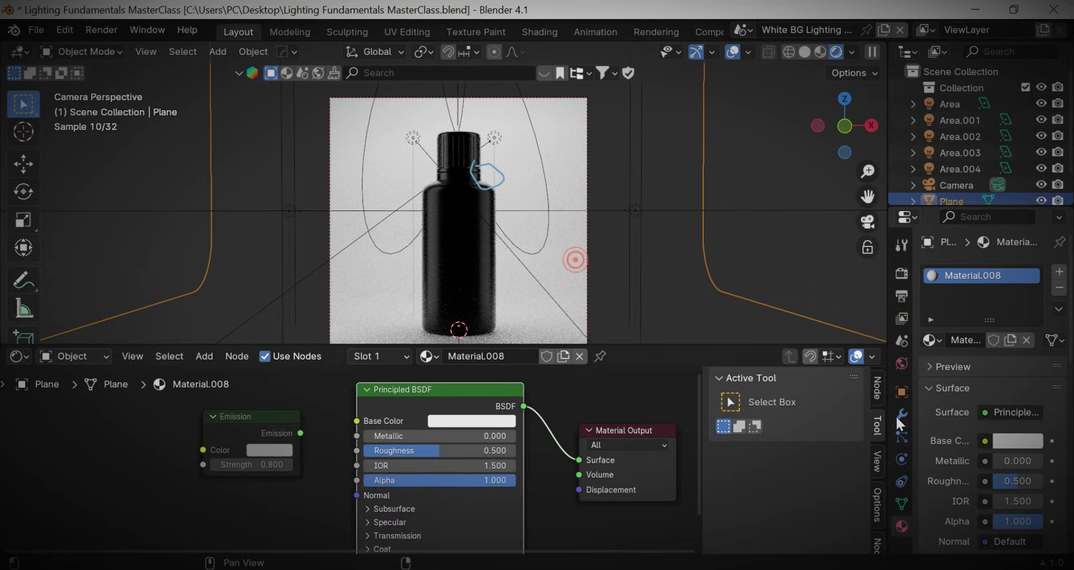
pyautogui.click(1011, 439)
pyautogui.click(961, 254)
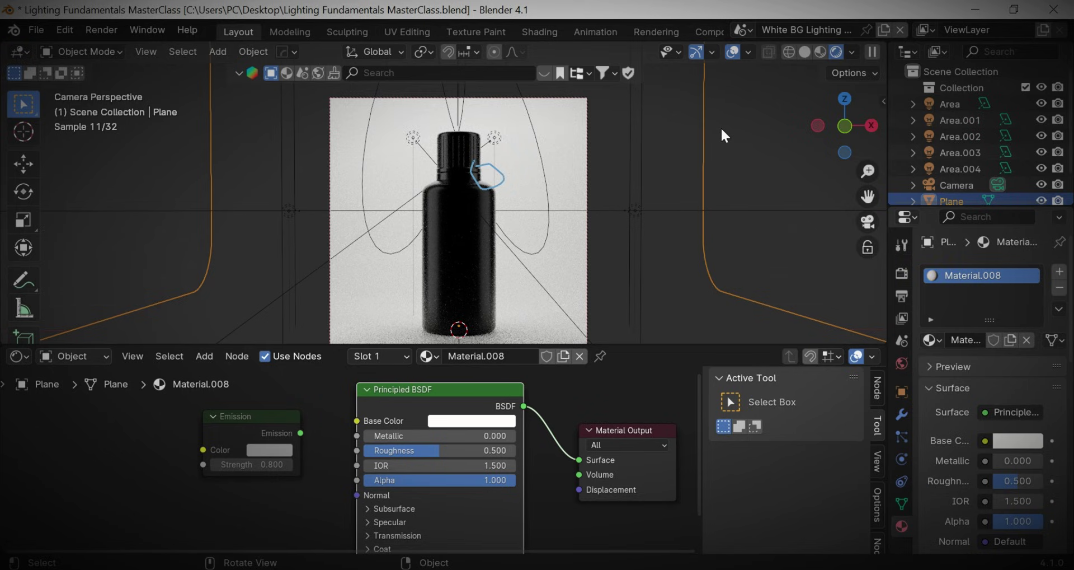
pyautogui.scroll(3, 581, 172)
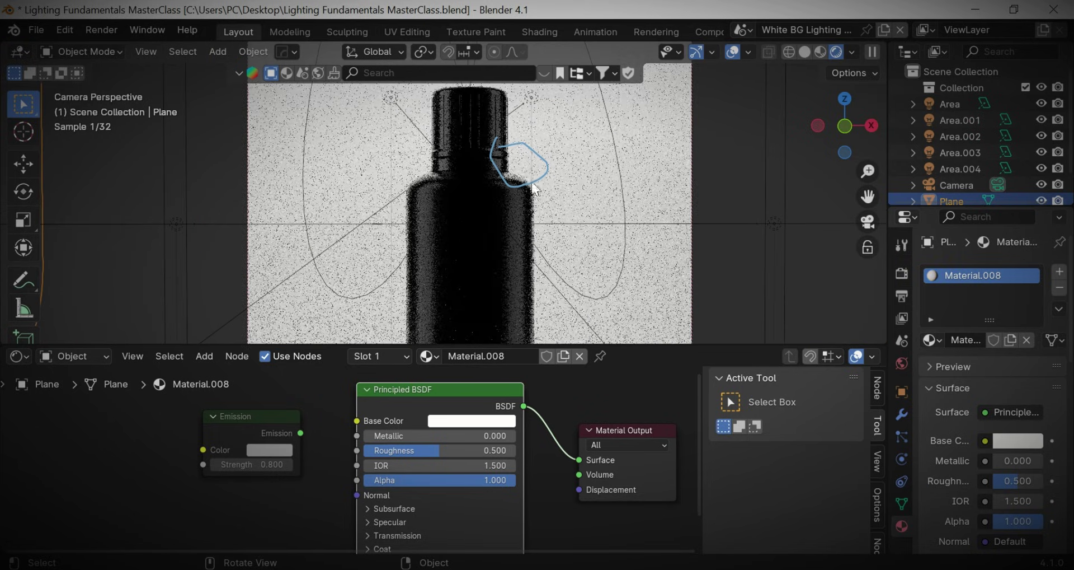
pyautogui.scroll(-3, 23, 261)
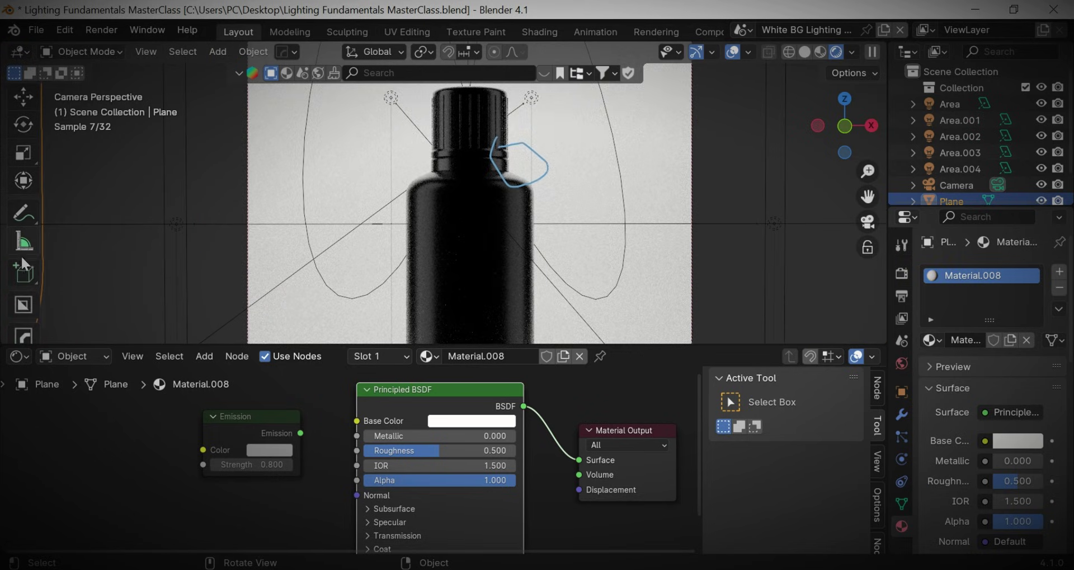
# - Erase the blue annotation beside the bottle neck with the Annotate Eraser and return to the Select Box tool
pyautogui.click(22, 219)
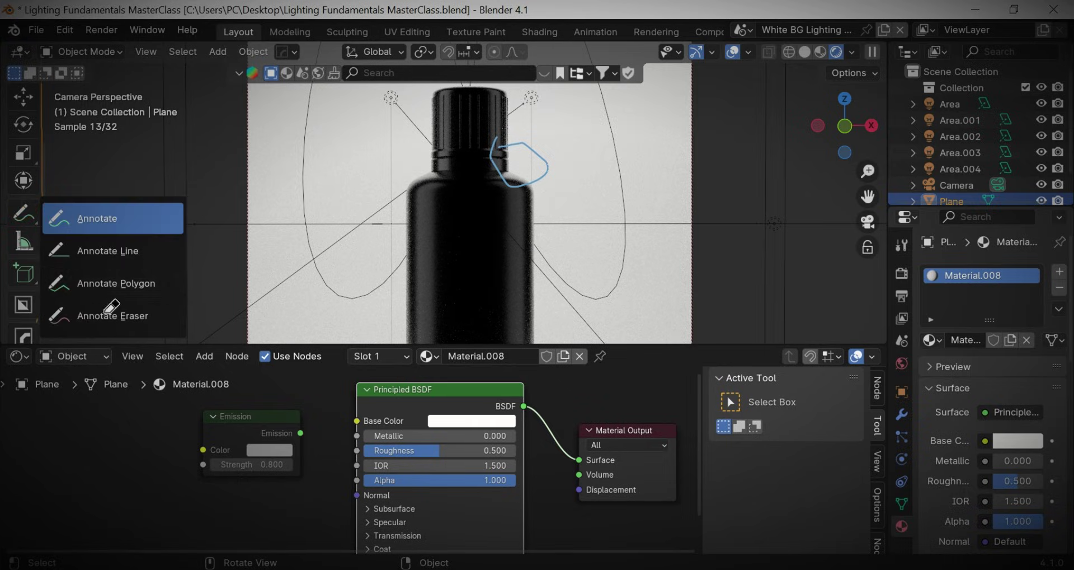
pyautogui.keyDown('ctrl'); pyautogui.moveTo(547, 183); pyautogui.dragTo(565, 184); pyautogui.keyUp('ctrl')
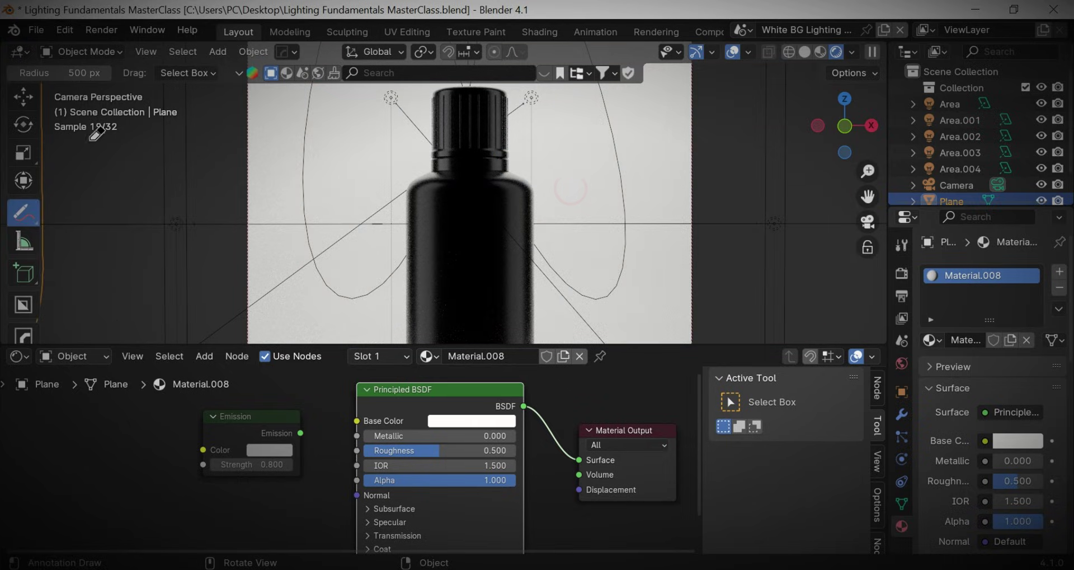
pyautogui.scroll(3, 22, 115)
pyautogui.click(22, 105)
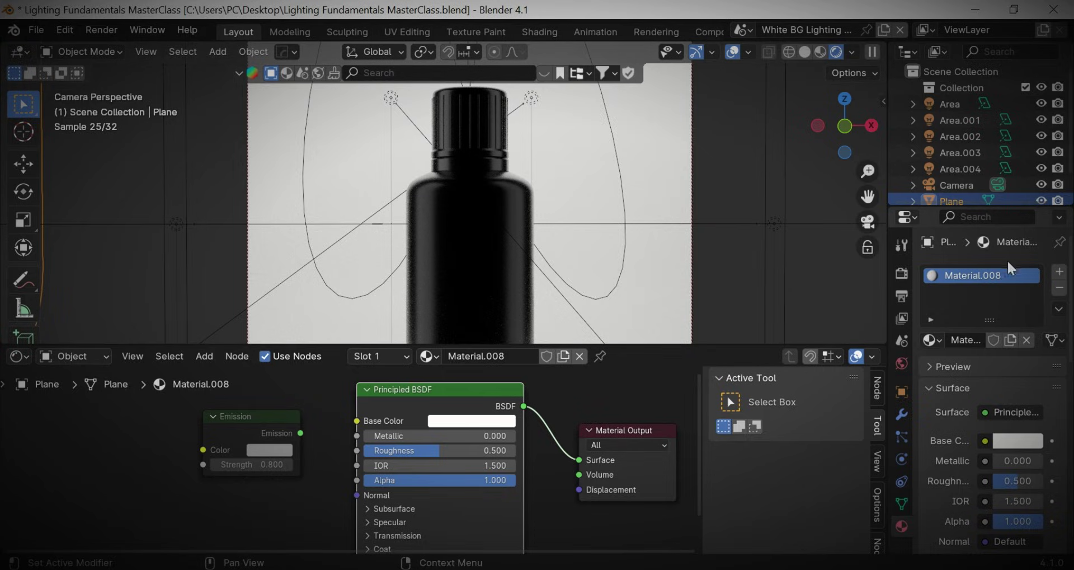
# - Enable Use Curves in the render's color management and raise the middle of the combined curve to brighten the image
pyautogui.click(900, 269)
pyautogui.scroll(-10, 990, 393)
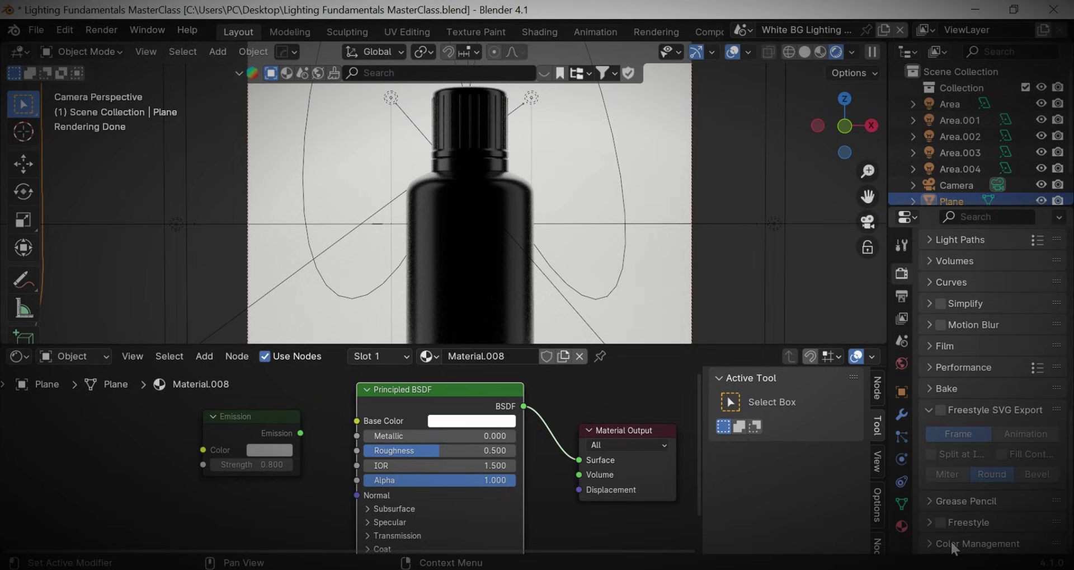
pyautogui.click(950, 542)
pyautogui.scroll(-6, 985, 476)
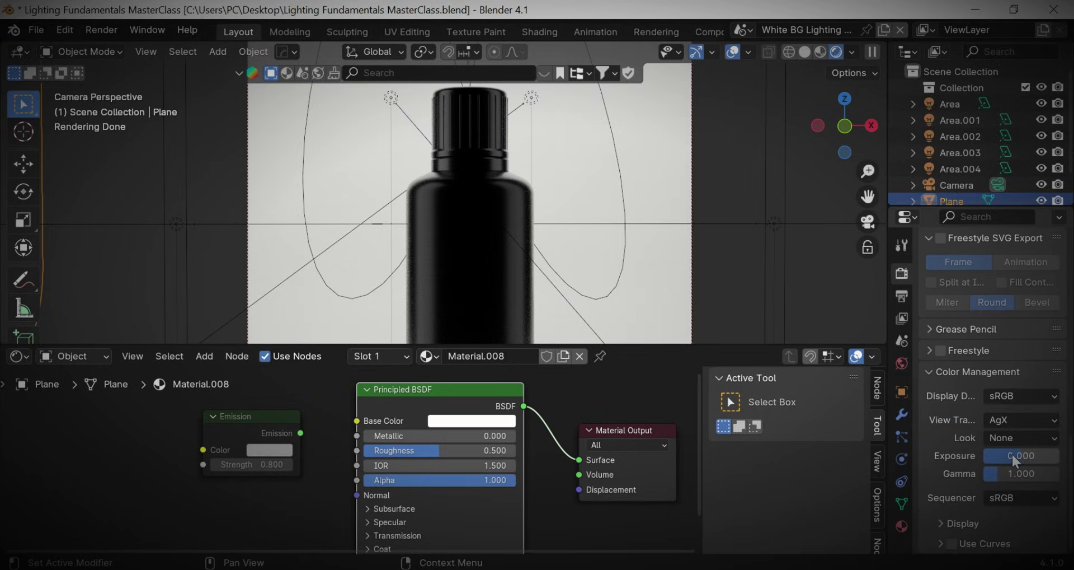
pyautogui.click(1010, 417)
pyautogui.click(1013, 418)
pyautogui.click(998, 451)
pyautogui.scroll(-10, 995, 418)
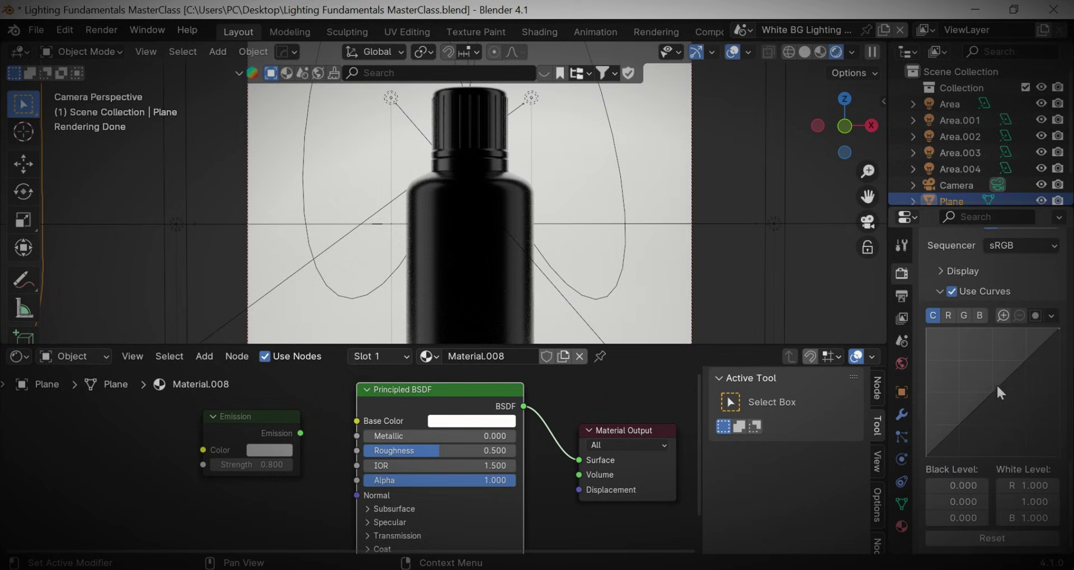
pyautogui.moveTo(994, 397)
pyautogui.mouseDown()
pyautogui.moveTo(1003, 412)
pyautogui.moveTo(986, 371)
pyautogui.moveTo(988, 382)
pyautogui.mouseUp()
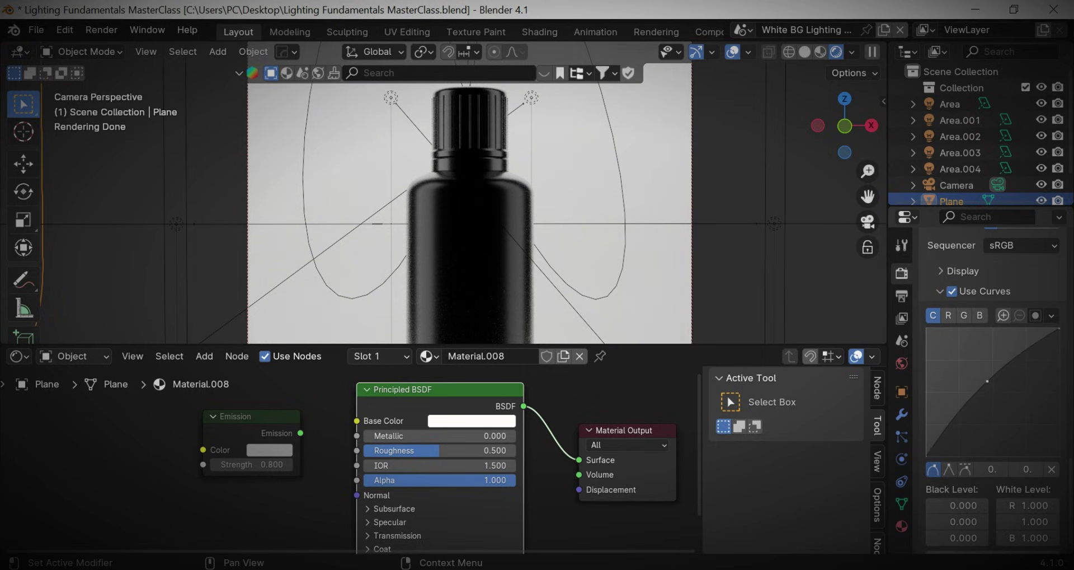
# - Change the viewport to solid shading and switch to the Reveal Lighting Setup scene
pyautogui.moveTo(864, 123); pyautogui.dragTo(813, 161)
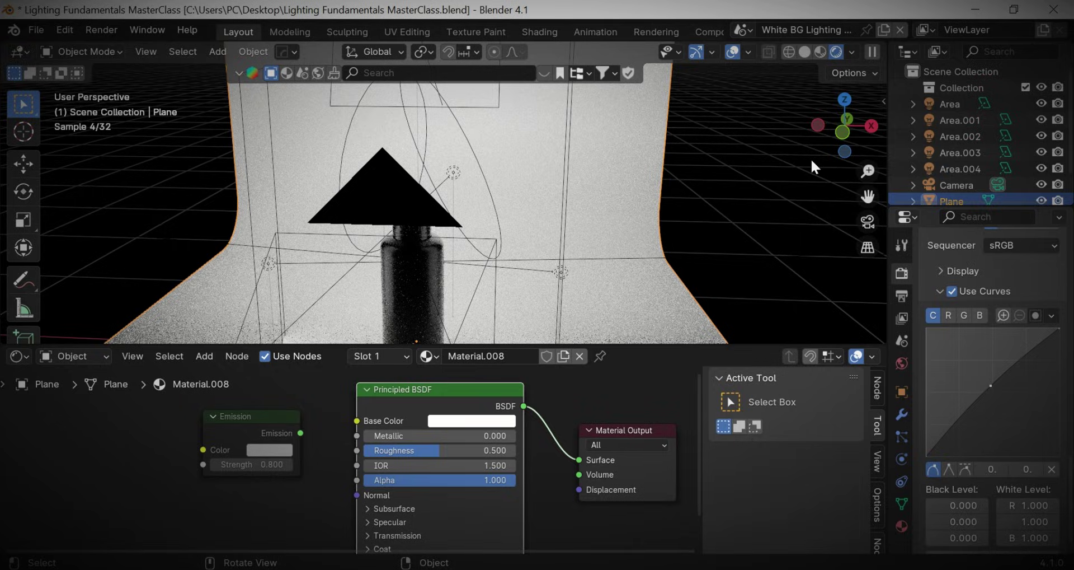
pyautogui.press('KP_0')
pyautogui.scroll(-3, 772, 168)
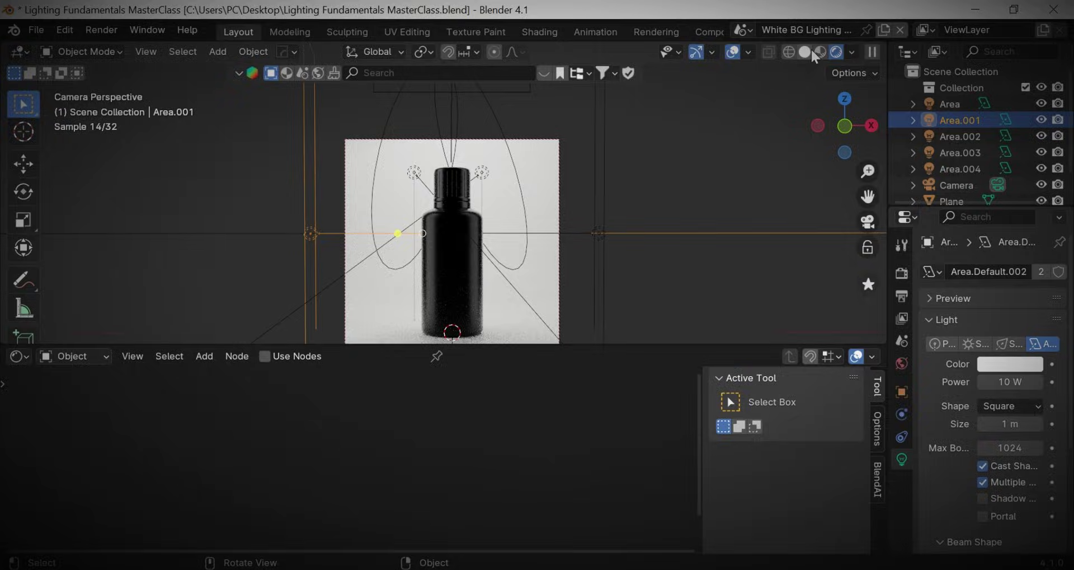
pyautogui.click(823, 51)
pyautogui.click(743, 30)
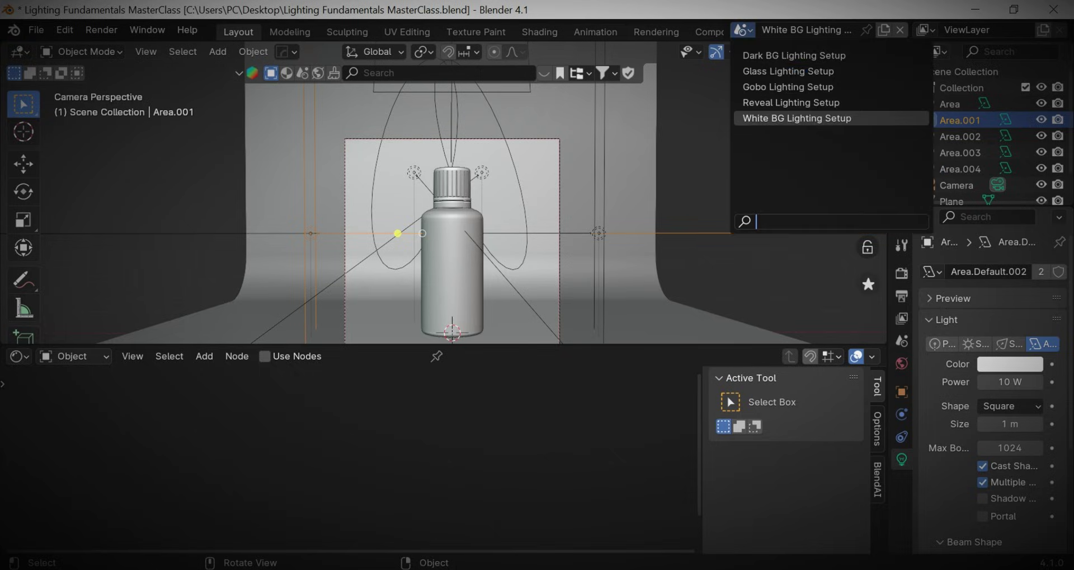
pyautogui.click(791, 102)
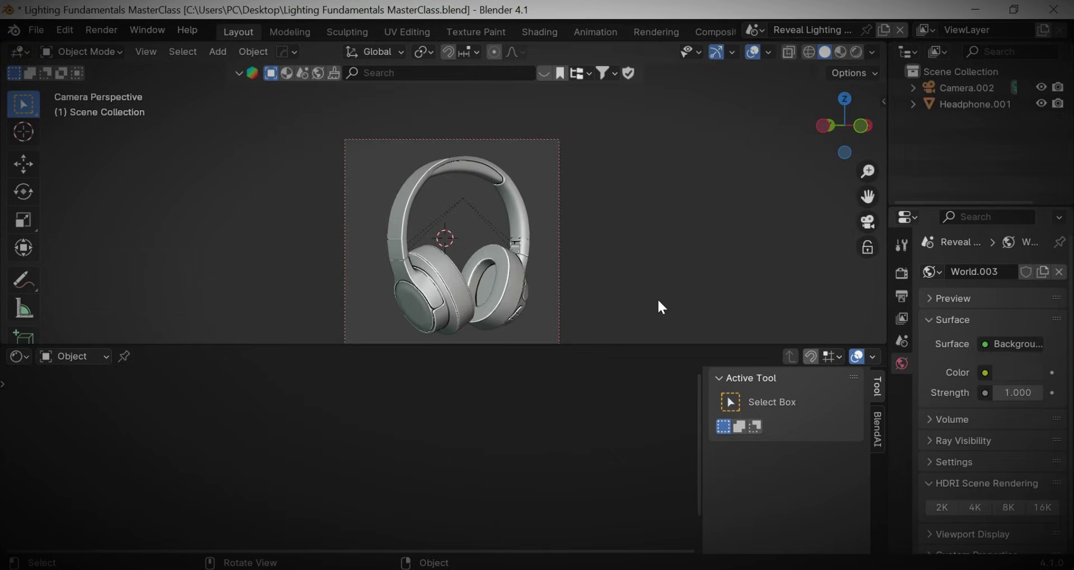
# - Enlarge the 3D viewport by shrinking the node editor so the headphones fill more of the workspace
pyautogui.scroll(-1, 671, 202)
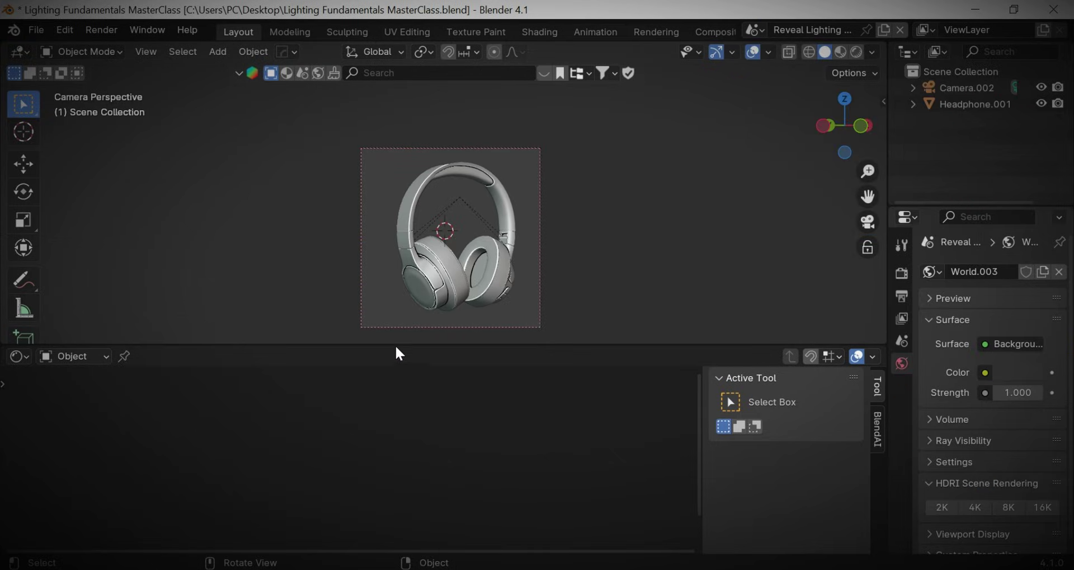
pyautogui.moveTo(396, 342); pyautogui.dragTo(395, 447)
pyautogui.scroll(4, 405, 244)
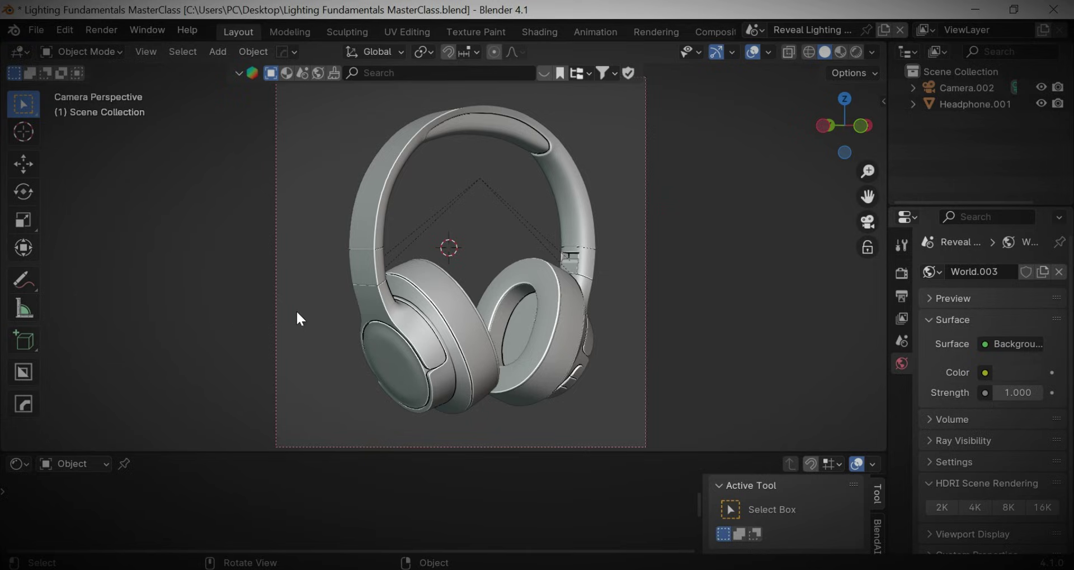
# - Show the headphones in rendered shading and darken the world background color to black
pyautogui.click(857, 52)
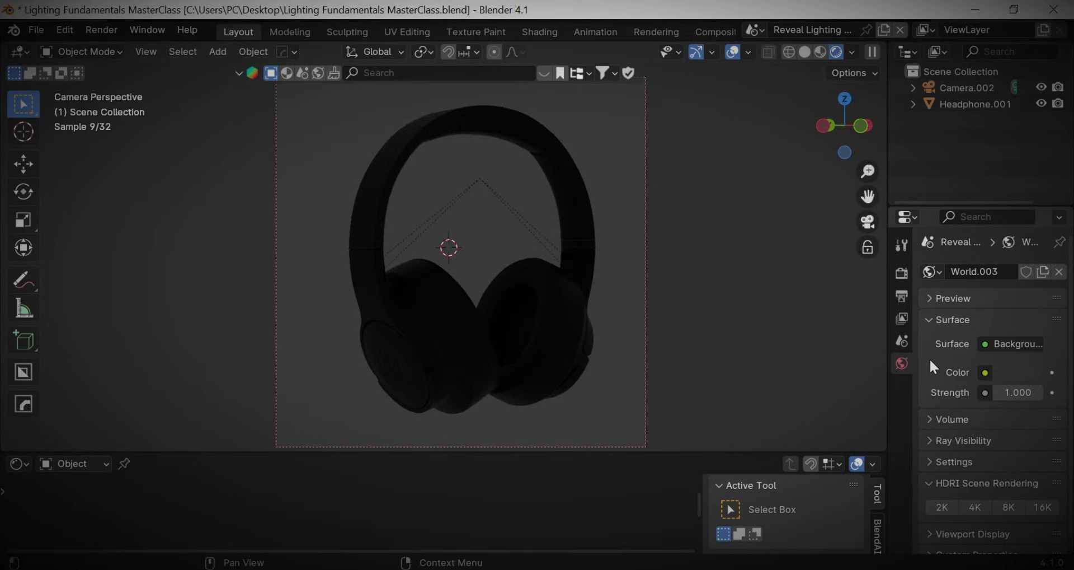
pyautogui.click(1024, 371)
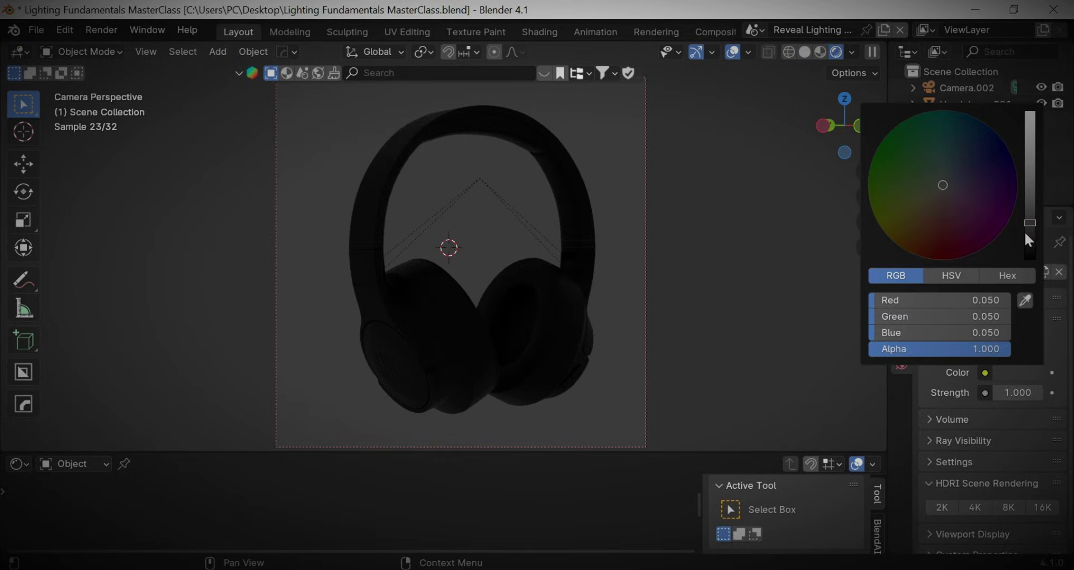
pyautogui.moveTo(1028, 228); pyautogui.dragTo(1030, 263)
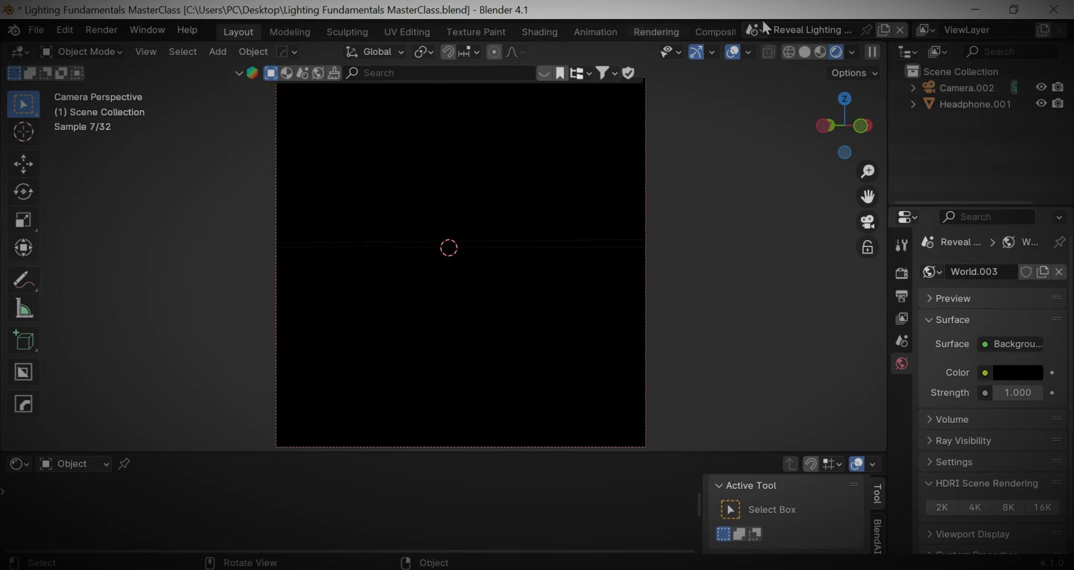
# - Change the viewport to solid shading and add an area light to the headphone scene
pyautogui.click(805, 51)
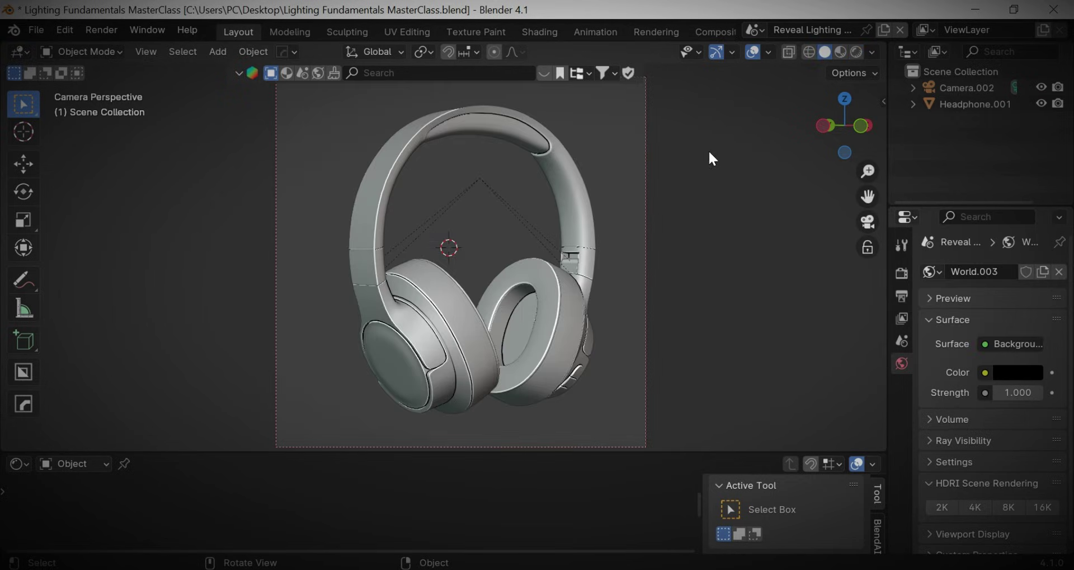
pyautogui.hotkey('shift', 'a')
pyautogui.press('Escape')
pyautogui.hotkey('shift', 'a')
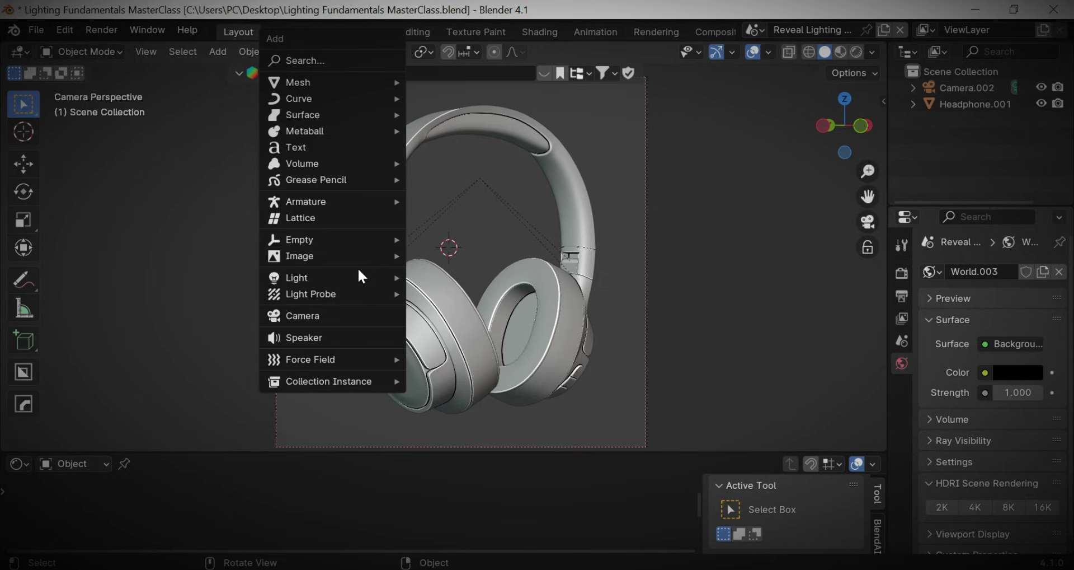
pyautogui.moveTo(340, 277)
pyautogui.click(427, 329)
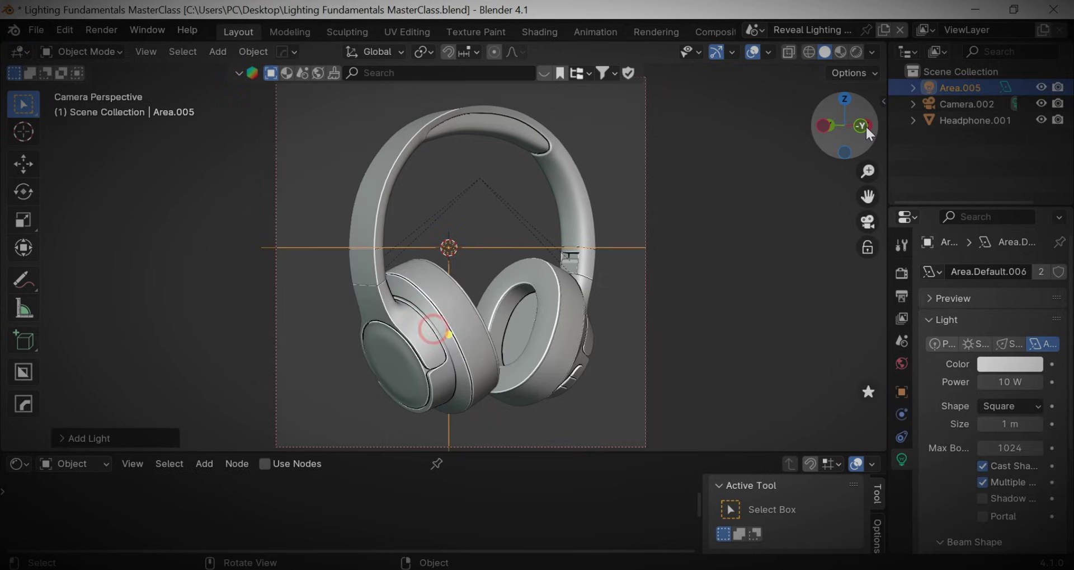
# - Rotate the area light 90 degrees around the X axis and place it behind the headphones
pyautogui.moveTo(865, 125); pyautogui.dragTo(822, 130)
pyautogui.press('r')
pyautogui.press('x')
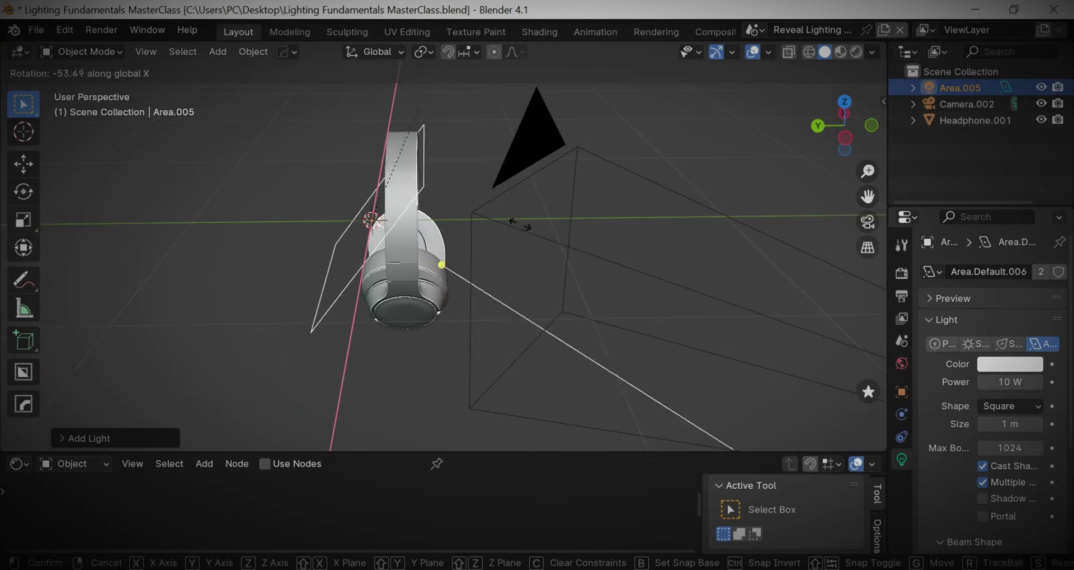
pyautogui.write('90')
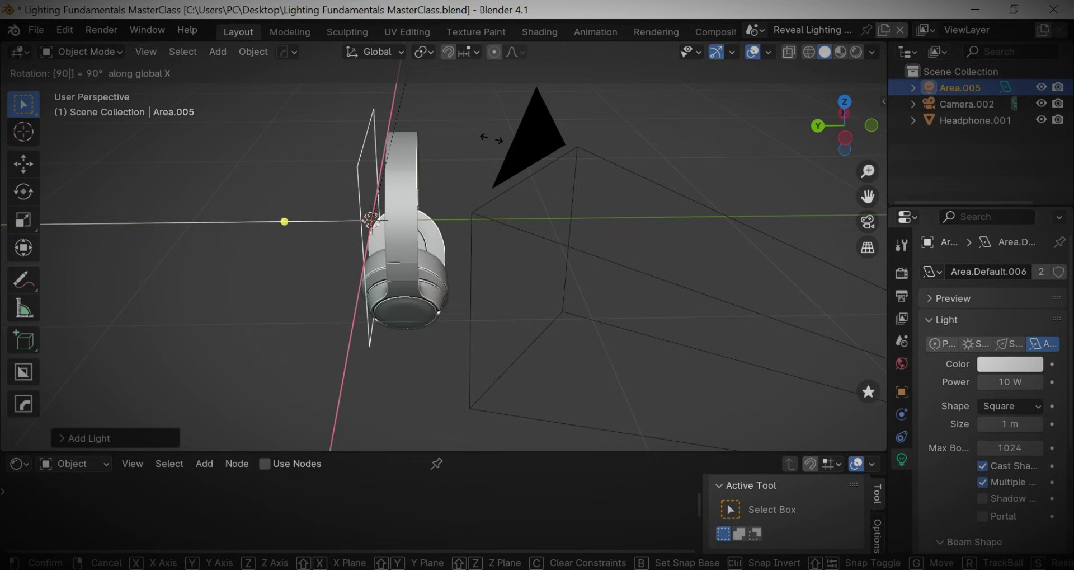
pyautogui.click(491, 138)
pyautogui.press('g')
pyautogui.click(525, 246)
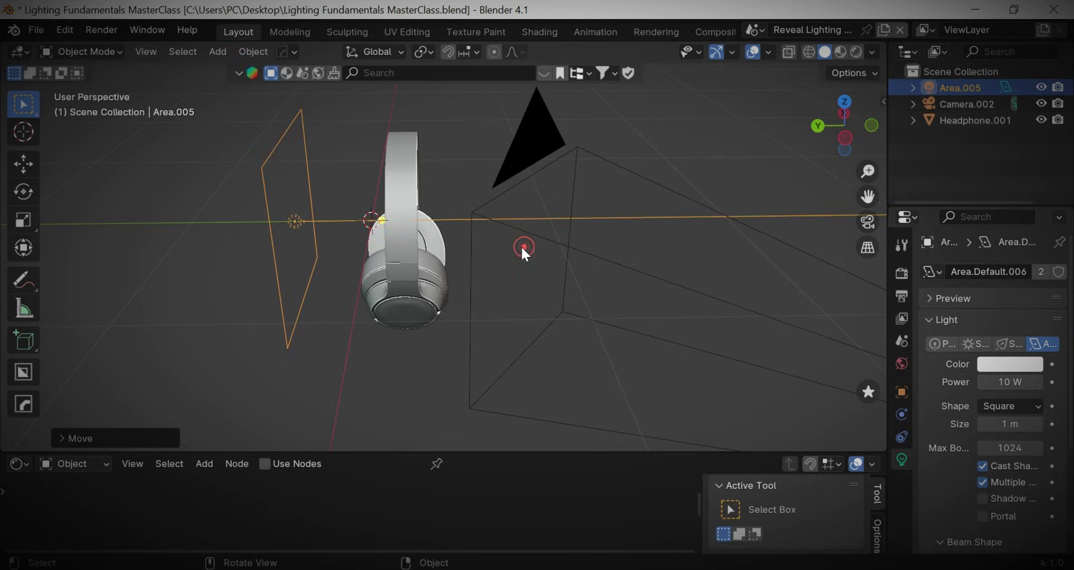
# - In the rendered camera view, enlarge the area light about 1.3 times and shift it about 0.37 m along X
pyautogui.press('KP_0')
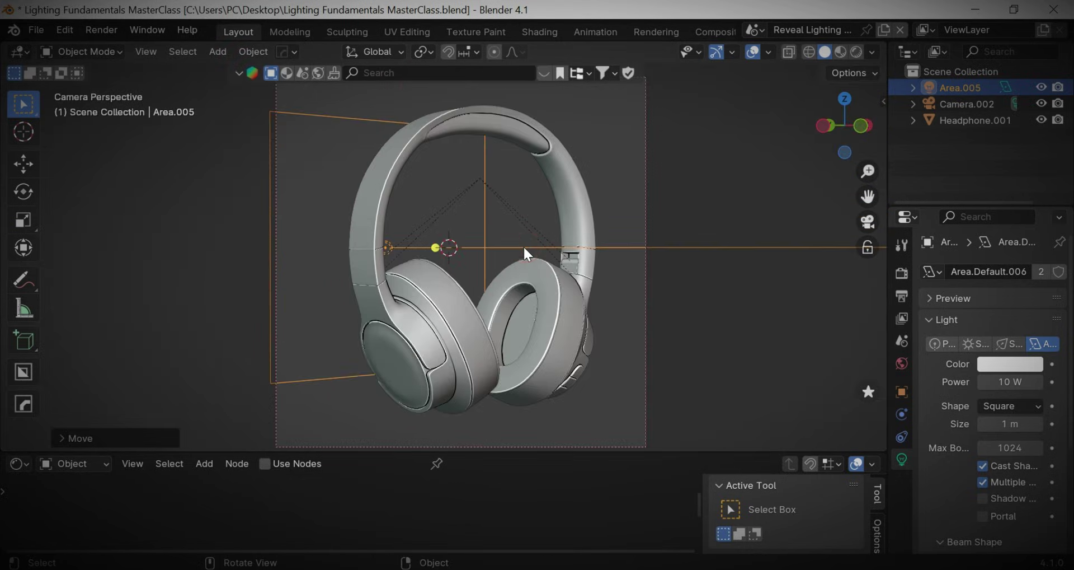
pyautogui.click(857, 52)
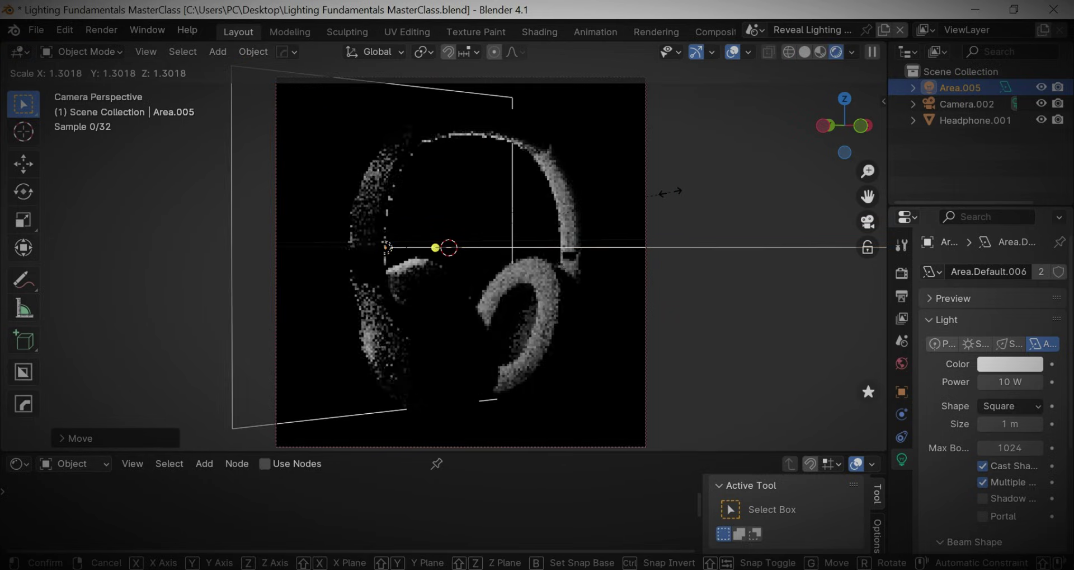
pyautogui.press('s')
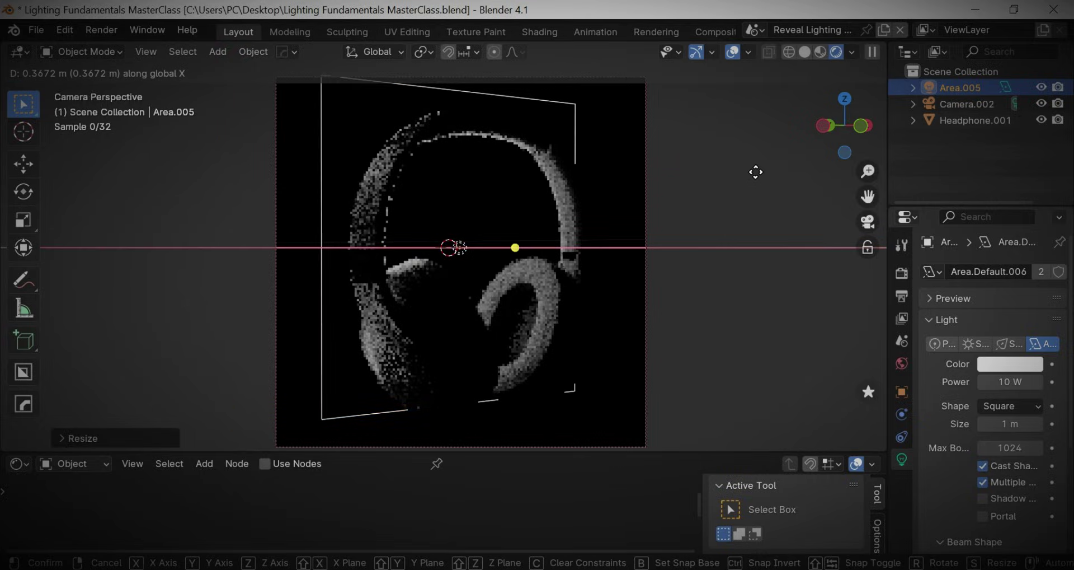
pyautogui.click(757, 172)
# - Rotate the back light about -27 degrees around Z, then fine-tune its size and horizontal position
pyautogui.press('r')
pyautogui.press('z')
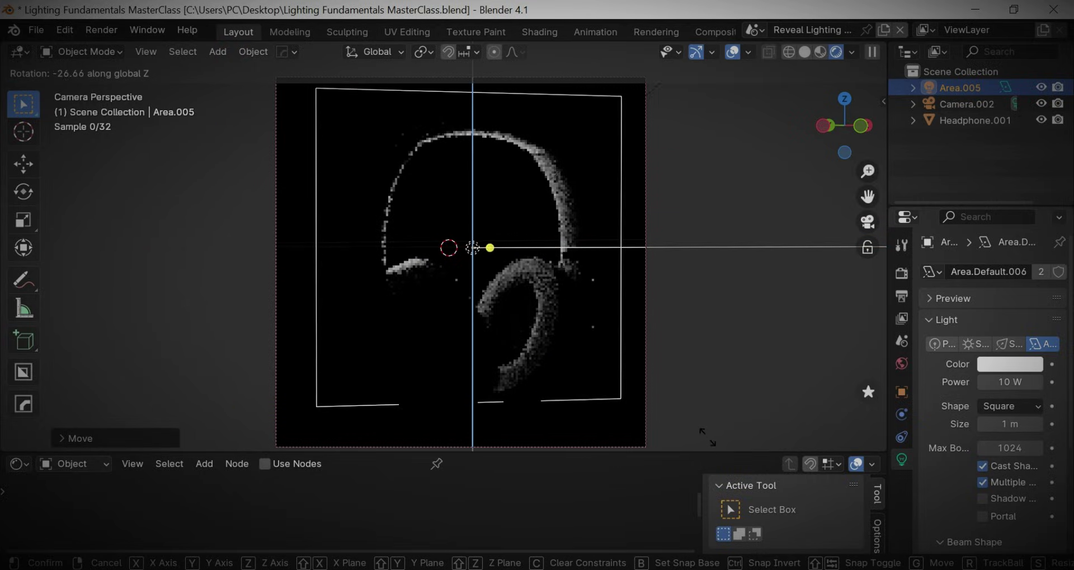
pyautogui.click(708, 436)
pyautogui.press('s')
pyautogui.click(735, 386)
pyautogui.press('g')
pyautogui.press('x')
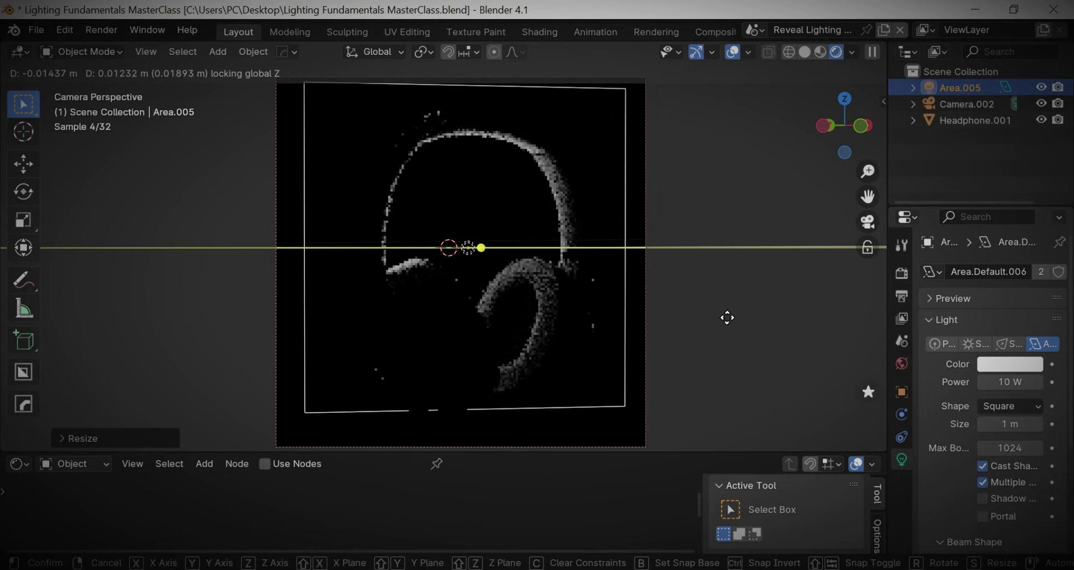
pyautogui.click(725, 313)
# - Move the back light horizontally to the rear left of the headphones and fine-tune its position along X
pyautogui.moveTo(832, 134); pyautogui.dragTo(758, 182)
pyautogui.press('g')
pyautogui.hotkey('shift', 'z')
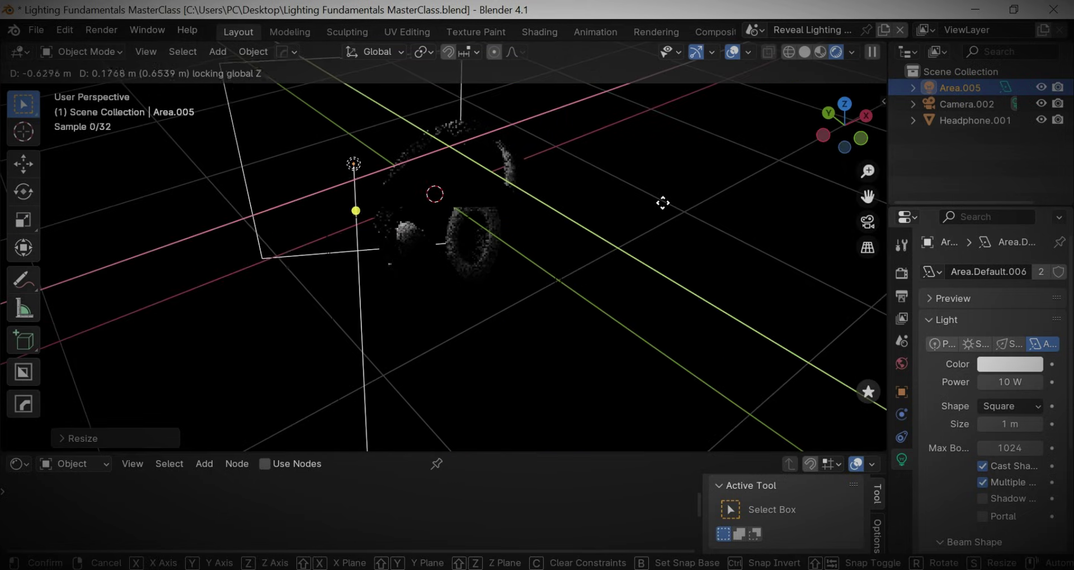
pyautogui.click(659, 216)
pyautogui.press('KP_0')
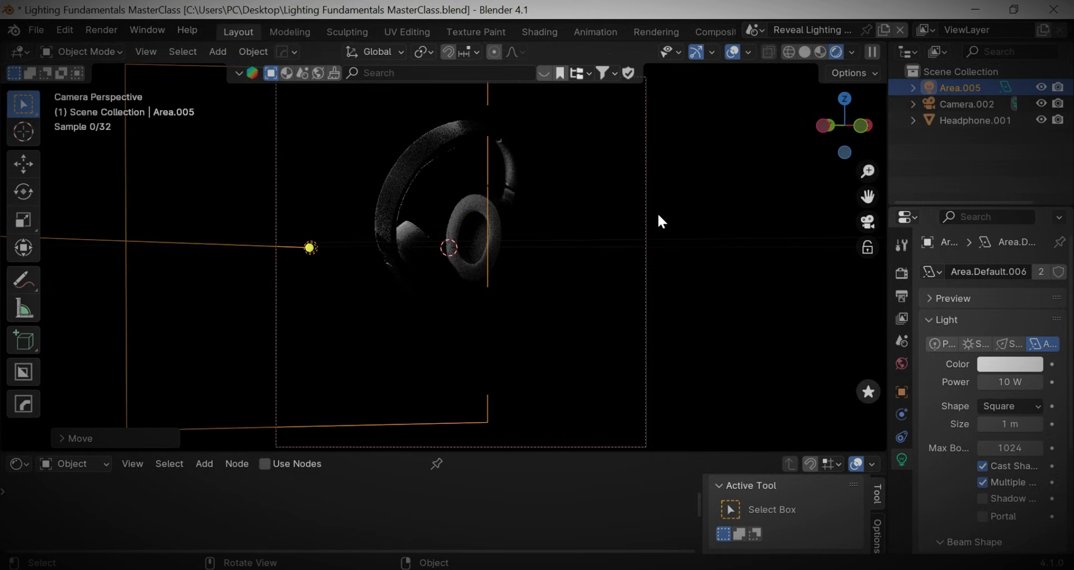
pyautogui.press('g')
pyautogui.press('x')
pyautogui.click(616, 274)
# - Duplicate the area light along X to the headphones' right side and rotate the copy around Z to face them
pyautogui.hotkey('shift', 'd')
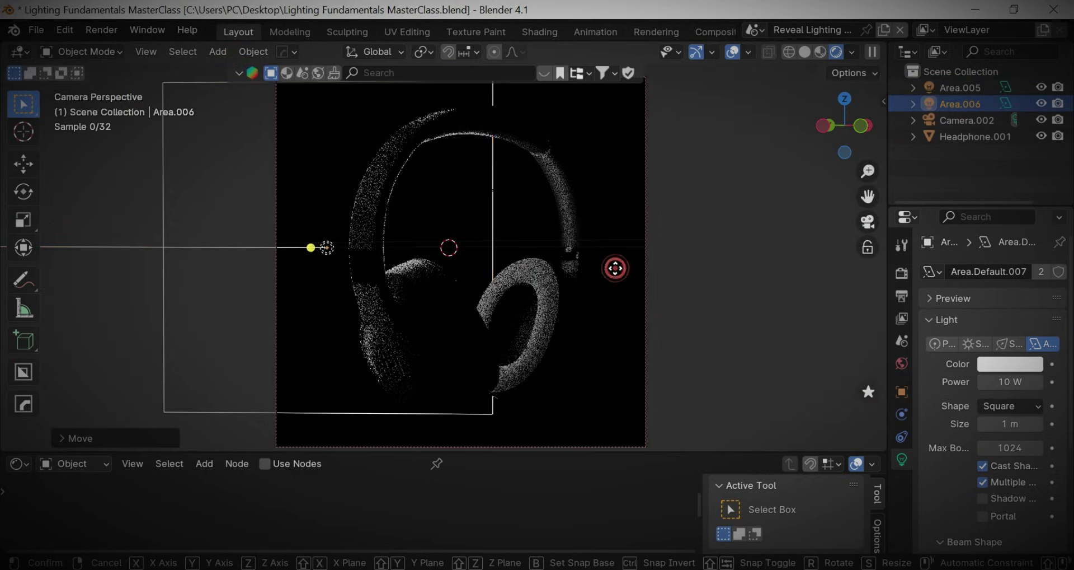
pyautogui.press('x')
pyautogui.click(442, 242)
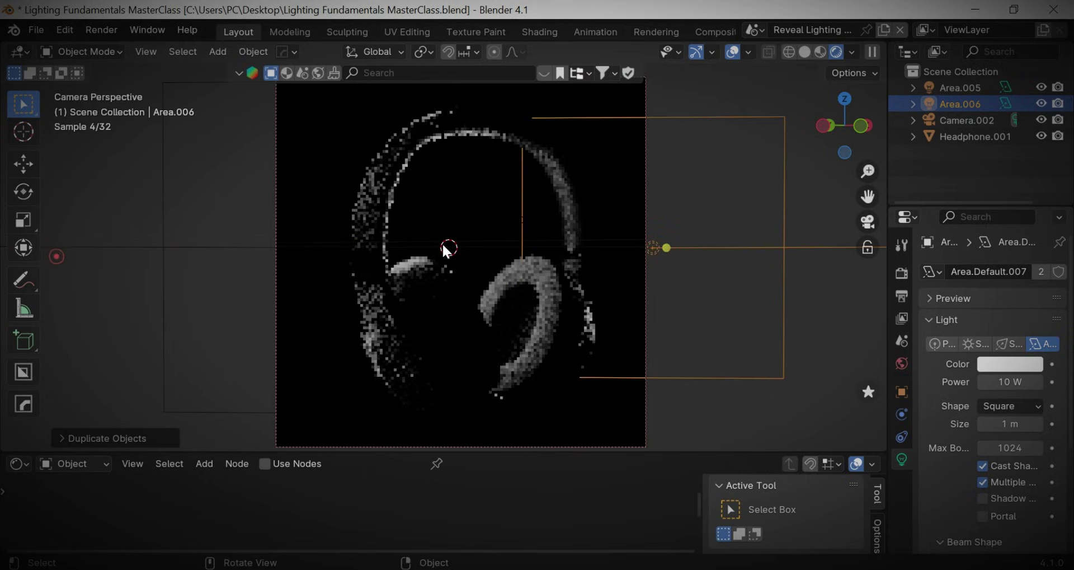
pyautogui.press('r')
pyautogui.press('z')
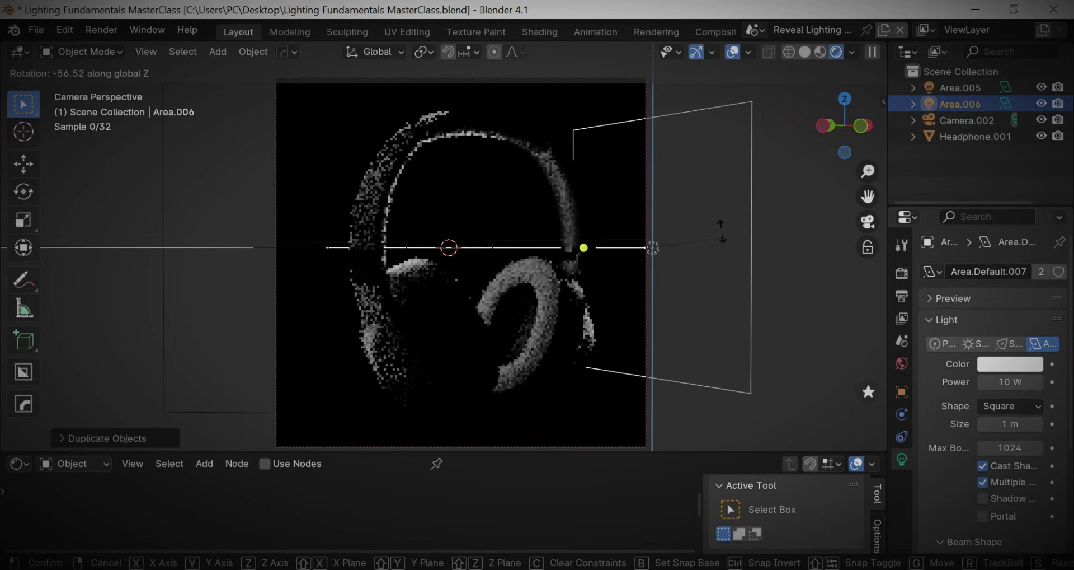
pyautogui.click(719, 244)
# - Raise the right-hand area light to the headband's height and shift it about -0.32 m along Y
pyautogui.press('g')
pyautogui.press('z')
pyautogui.click(697, 146)
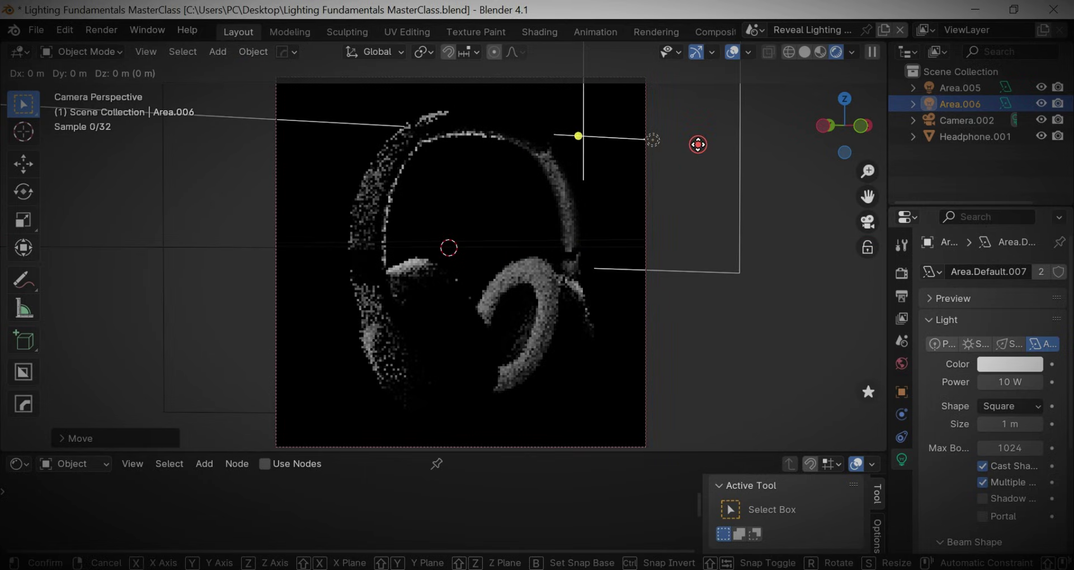
pyautogui.press('g')
pyautogui.press('x')
pyautogui.press('y')
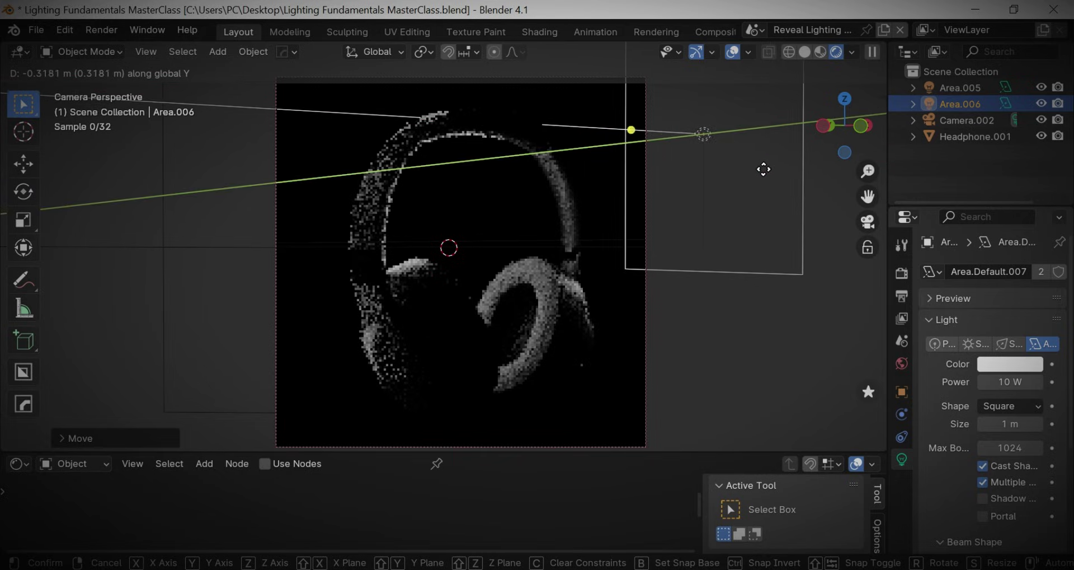
pyautogui.click(763, 170)
# - Shift the right-hand light further in negative Y and bring it about 0.55 m closer to the headphones horizontally
pyautogui.moveTo(874, 106); pyautogui.dragTo(839, 134)
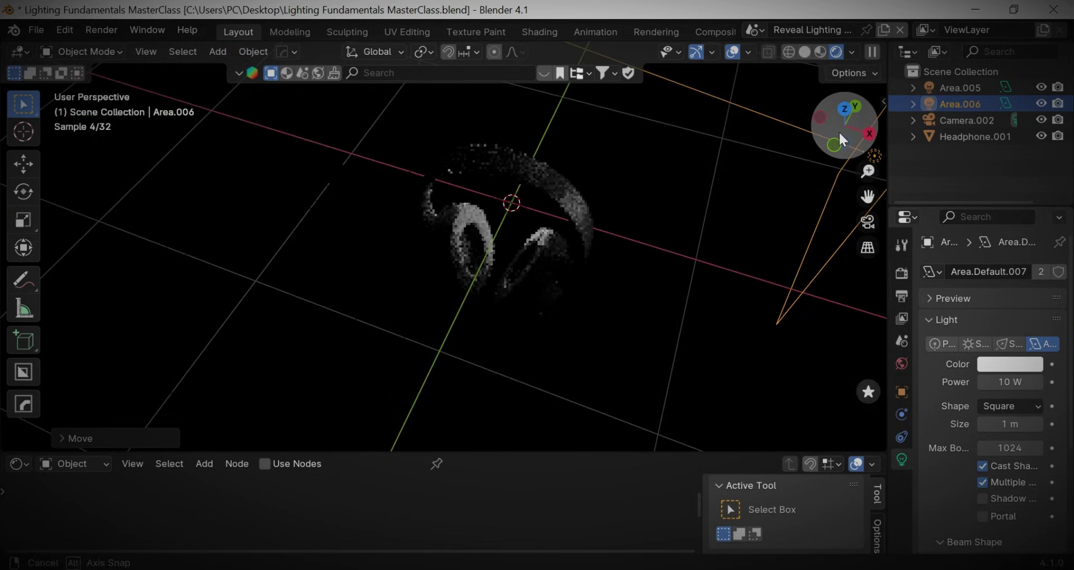
pyautogui.scroll(-4, 791, 178)
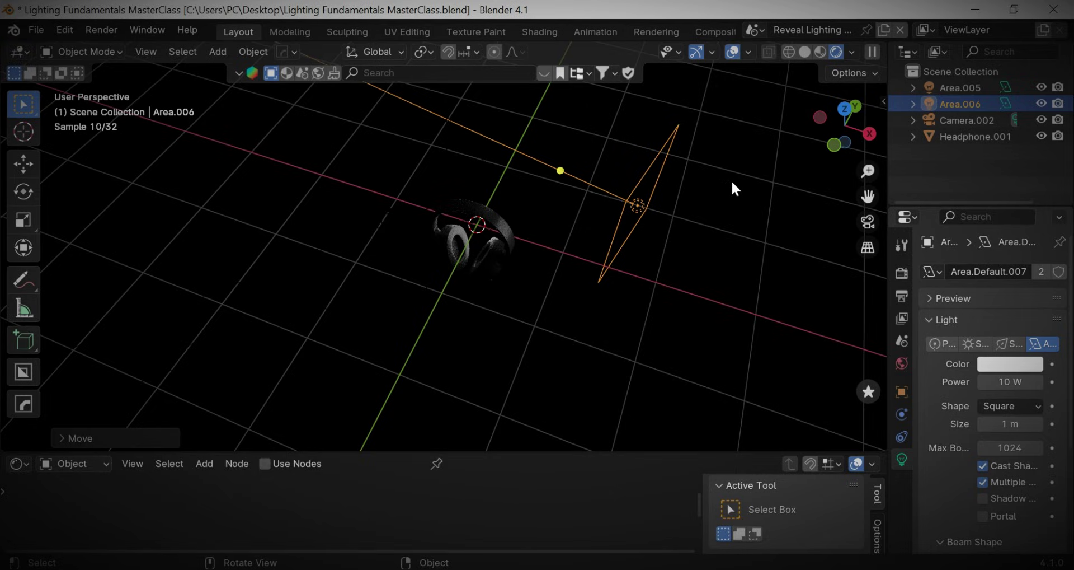
pyautogui.press('g')
pyautogui.press('y')
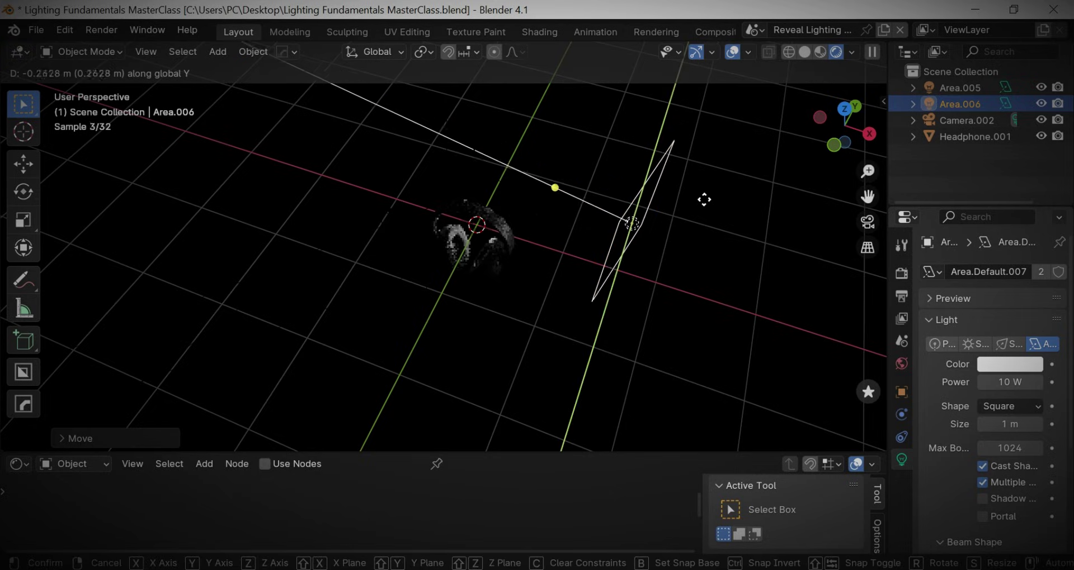
pyautogui.click(685, 218)
pyautogui.press('g')
pyautogui.press('y')
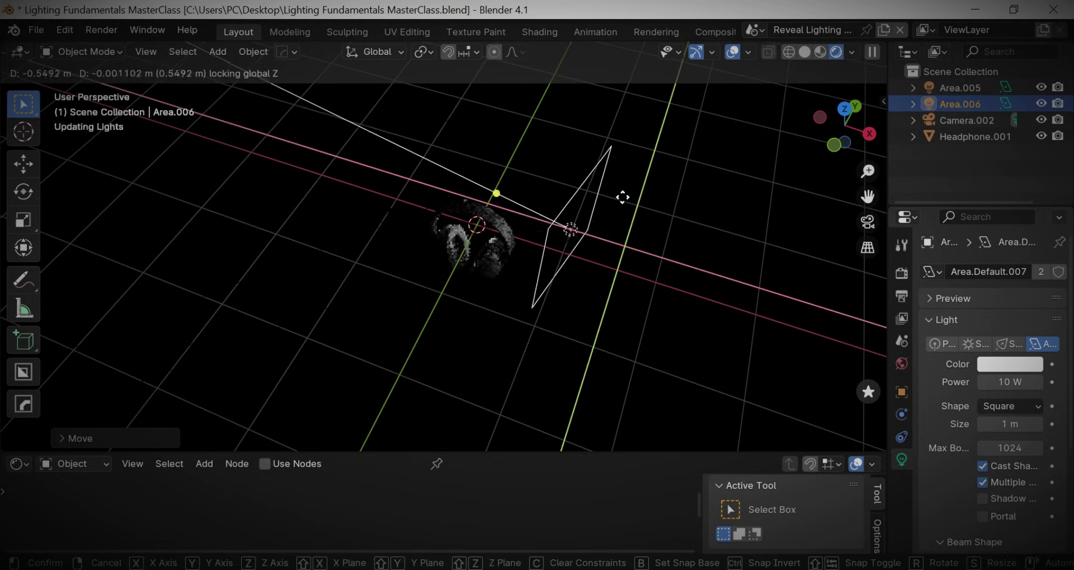
pyautogui.click(615, 197)
pyautogui.press('KP_0')
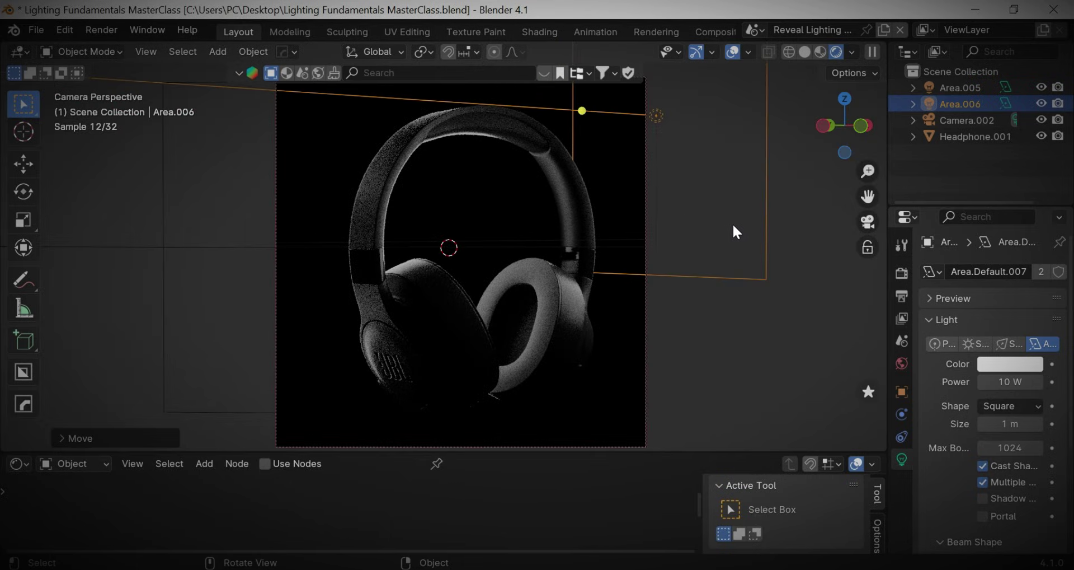
# - Duplicate the right-hand light downward along Z and place the copy beneath the headphones
pyautogui.hotkey('shift', 'd')
pyautogui.press('z')
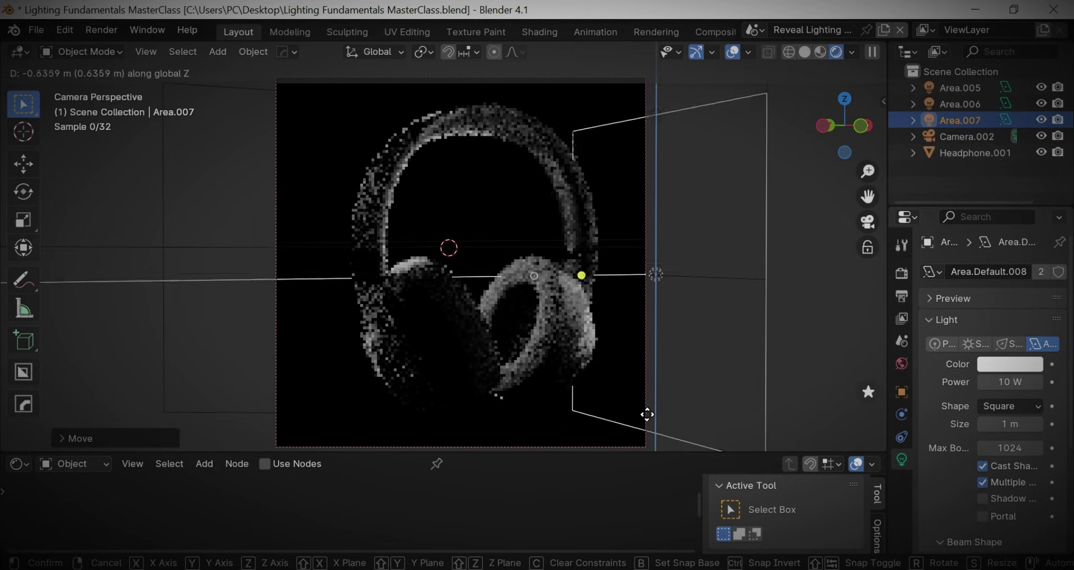
pyautogui.click(588, 235)
pyautogui.scroll(-2, 632, 236)
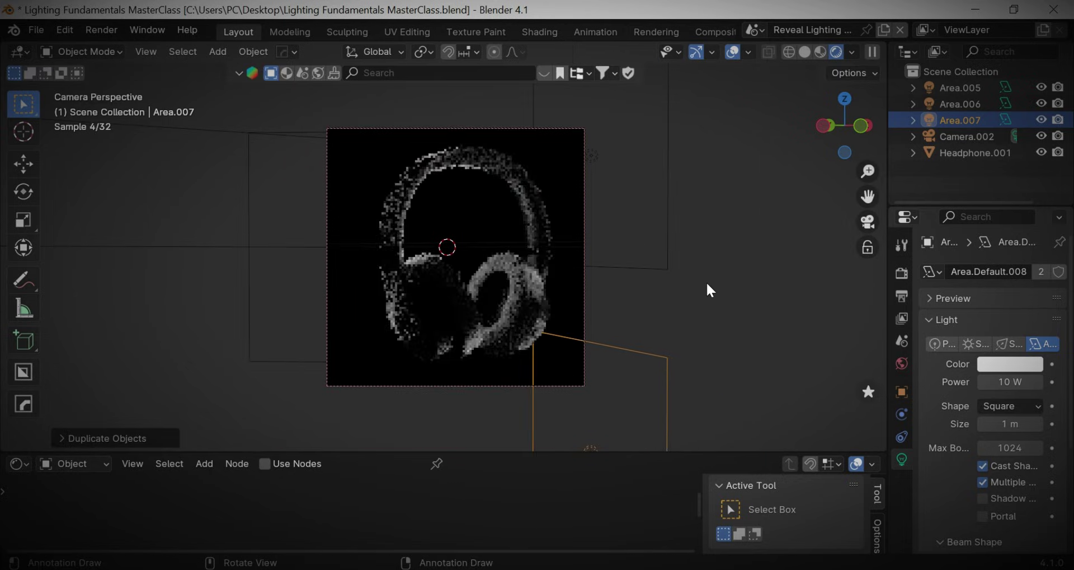
pyautogui.press('g')
pyautogui.click(603, 218)
# - Rotate the lower light around Z, tilt it to aim up at the headphones, and enlarge it
pyautogui.press('r')
pyautogui.press('z')
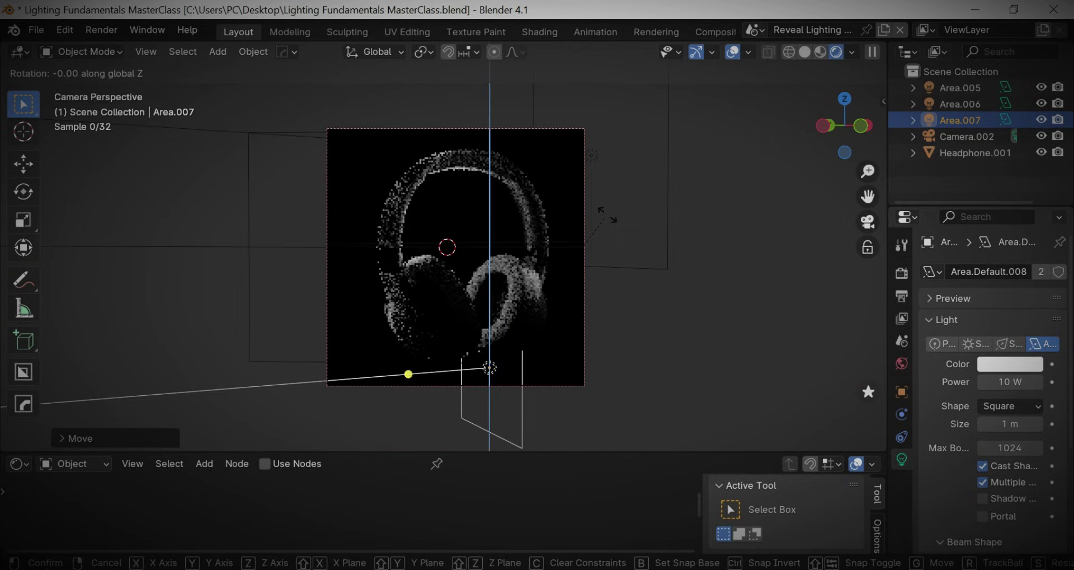
pyautogui.click(271, 127)
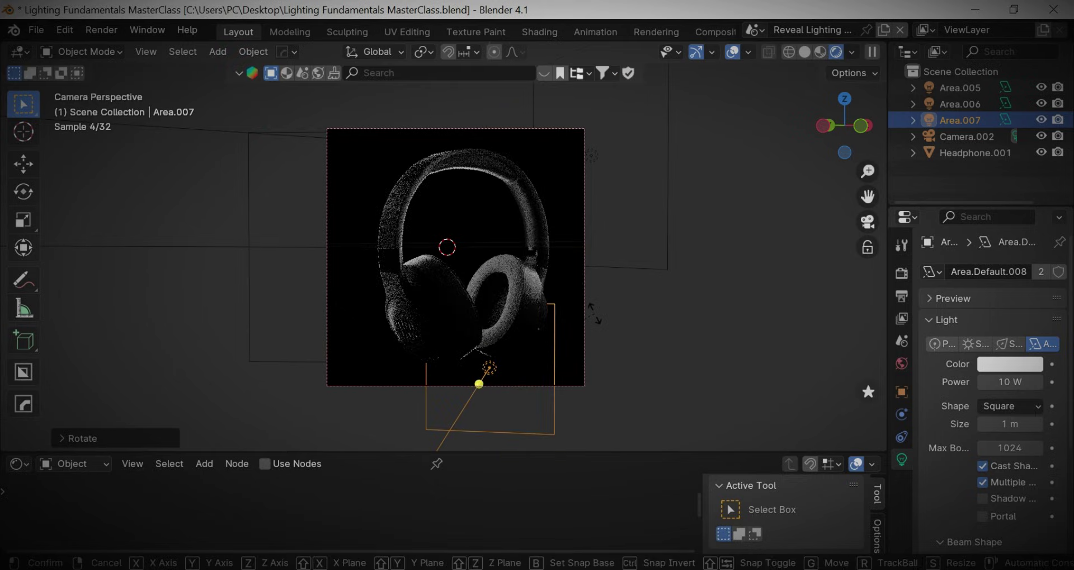
pyautogui.press('r')
pyautogui.press('r')
pyautogui.click(676, 369)
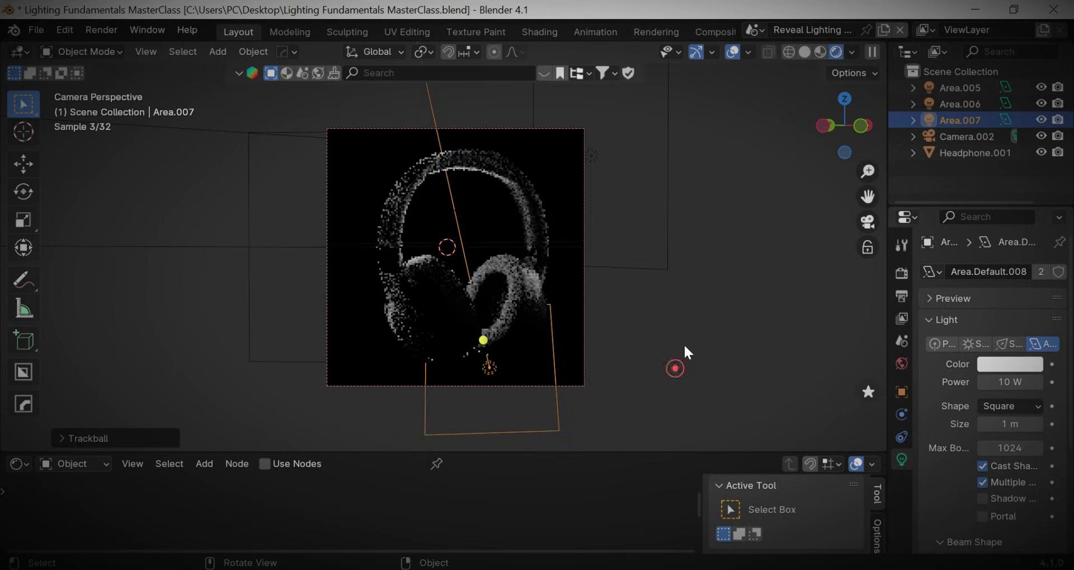
pyautogui.click(684, 344)
pyautogui.click(417, 327)
# - Examine the rim lighting on the headband, ear cups and logo up close, then over the whole camera frame
pyautogui.click(664, 249)
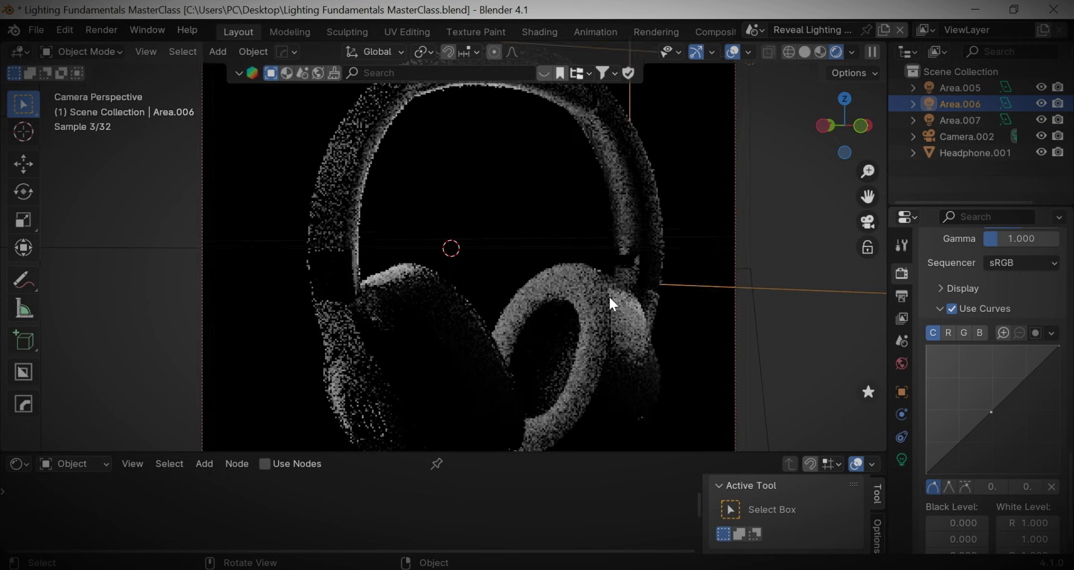
pyautogui.scroll(3, 652, 306)
pyautogui.moveTo(868, 196); pyautogui.dragTo(919, 108)
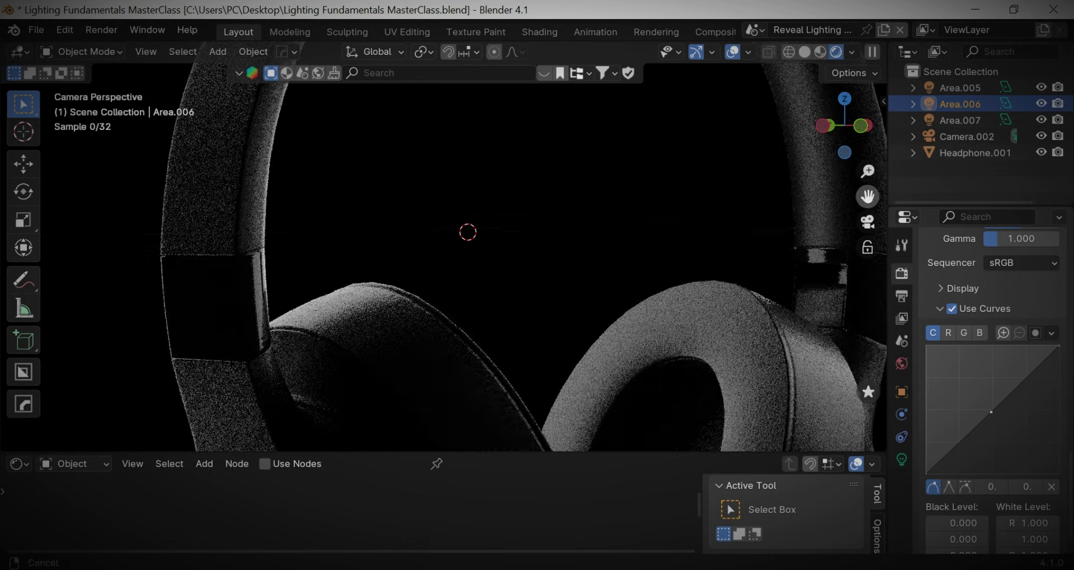
pyautogui.moveTo(507, 159); pyautogui.dragTo(849, 189)
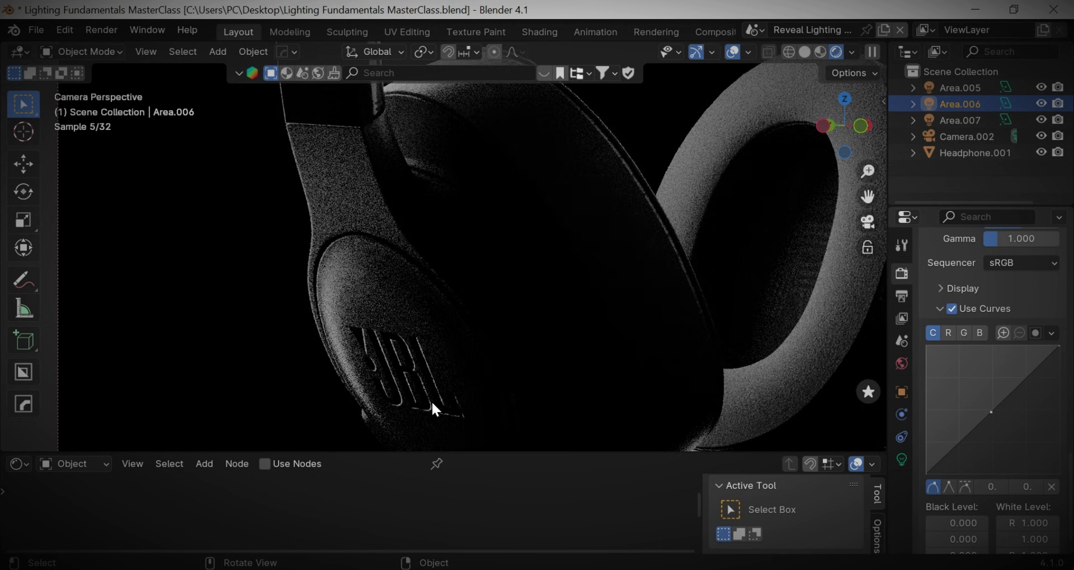
pyautogui.scroll(-6, 503, 296)
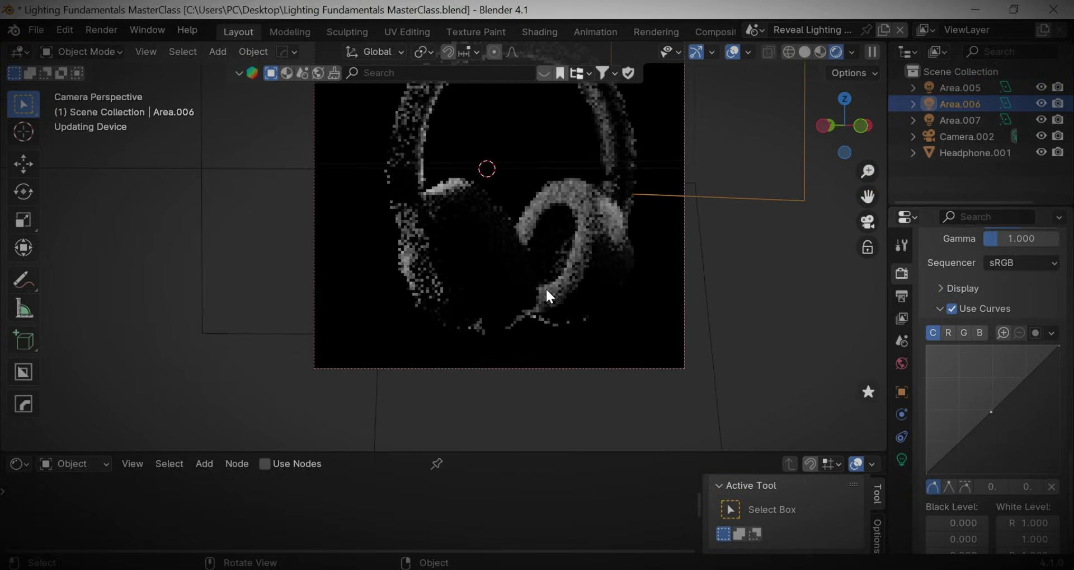
pyautogui.moveTo(868, 196); pyautogui.dragTo(868, 244)
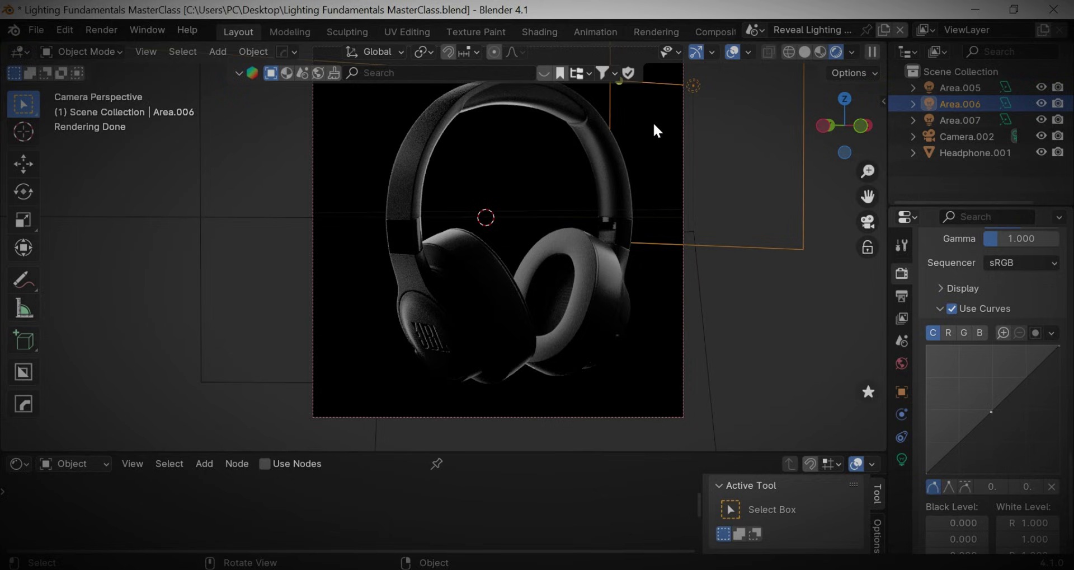
pyautogui.moveTo(868, 196); pyautogui.dragTo(872, 221)
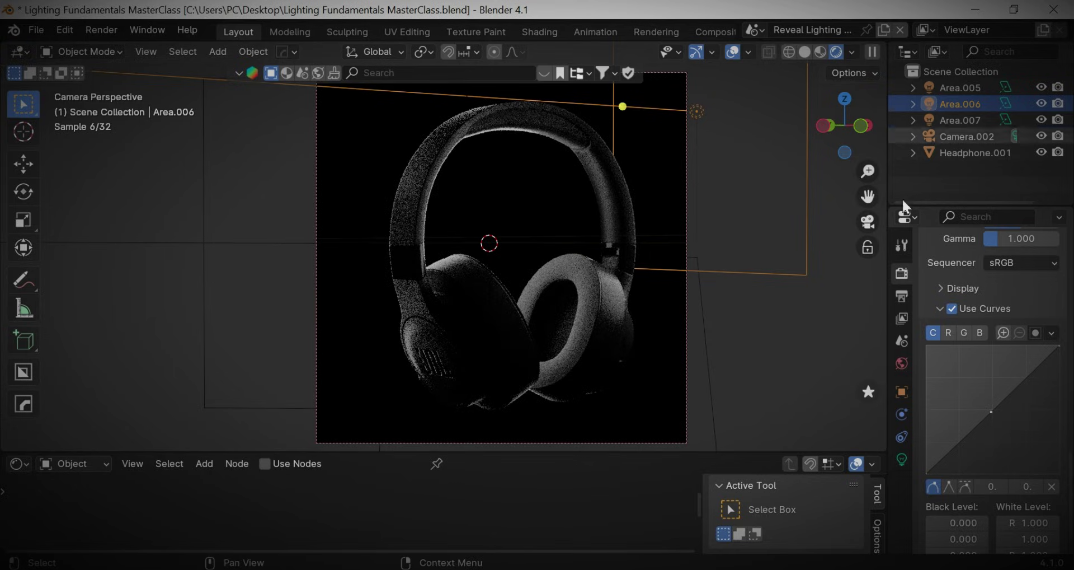
# - Try out different positions for the lights Area.005 and Area.006, moving them freely and along Z
pyautogui.keyDown('ctrl'); pyautogui.click(962, 86); pyautogui.keyUp('ctrl')
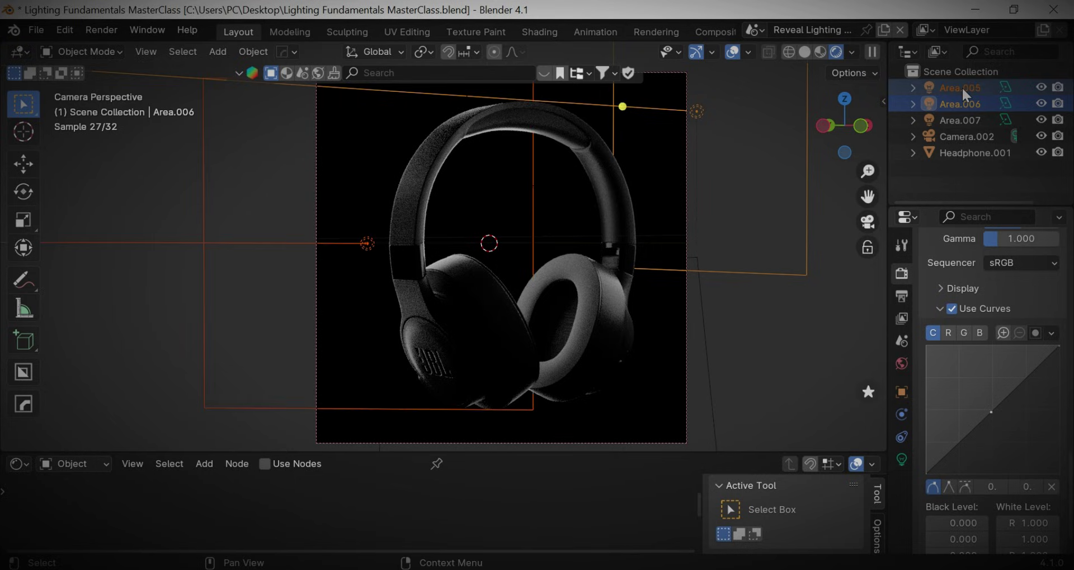
pyautogui.press('g')
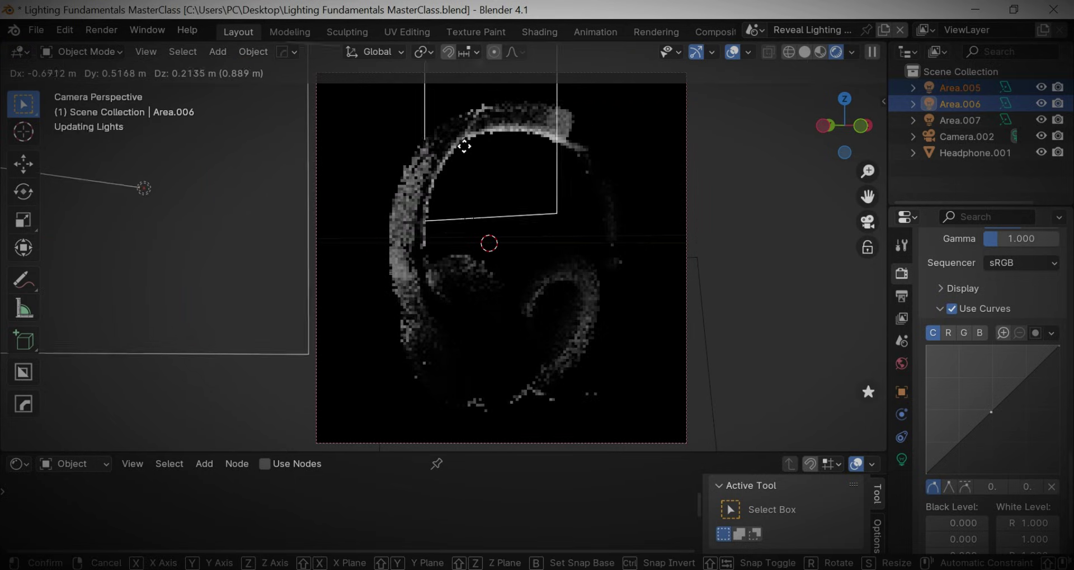
pyautogui.rightClick(748, 241)
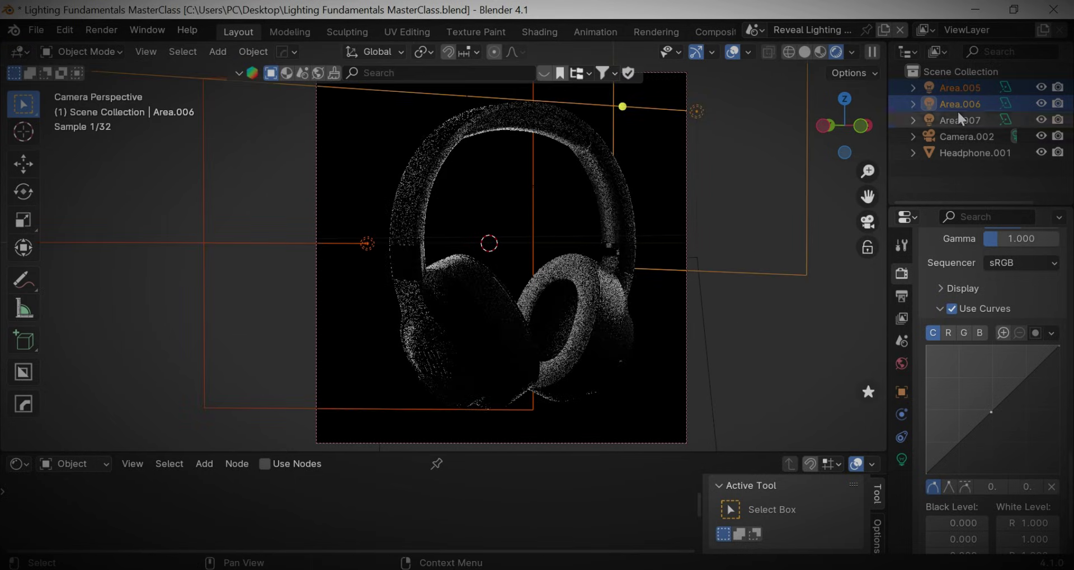
pyautogui.click(958, 108)
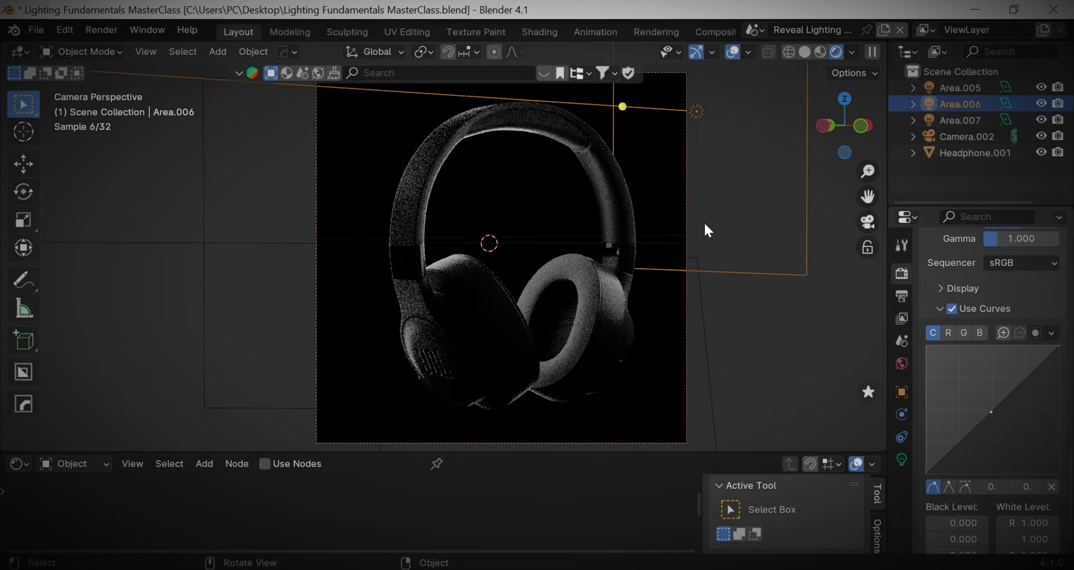
pyautogui.click(962, 89)
pyautogui.press('g')
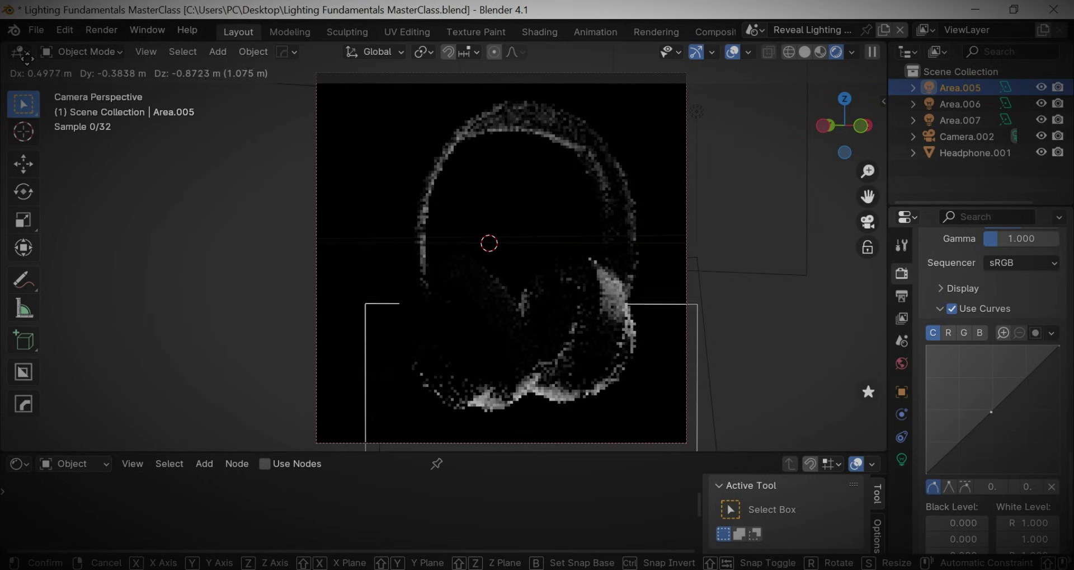
pyautogui.press('z')
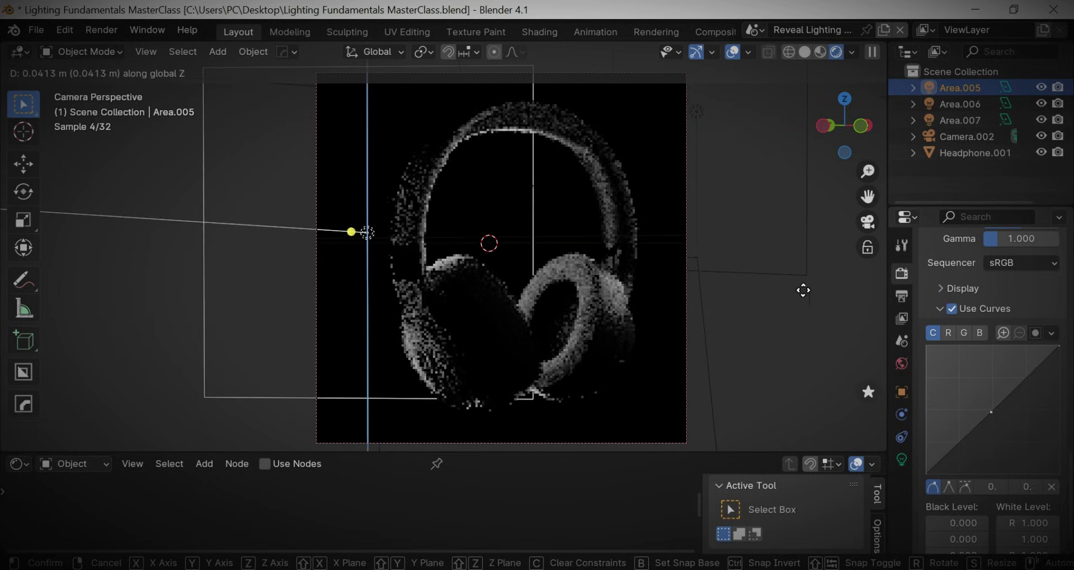
pyautogui.press('z')
pyautogui.press('z')
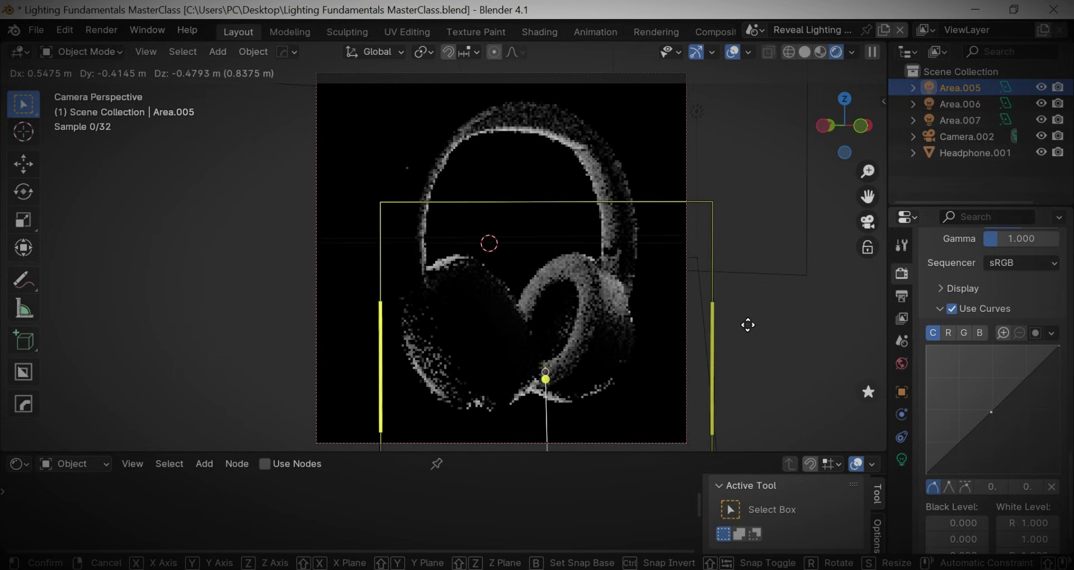
pyautogui.rightClick(666, 232)
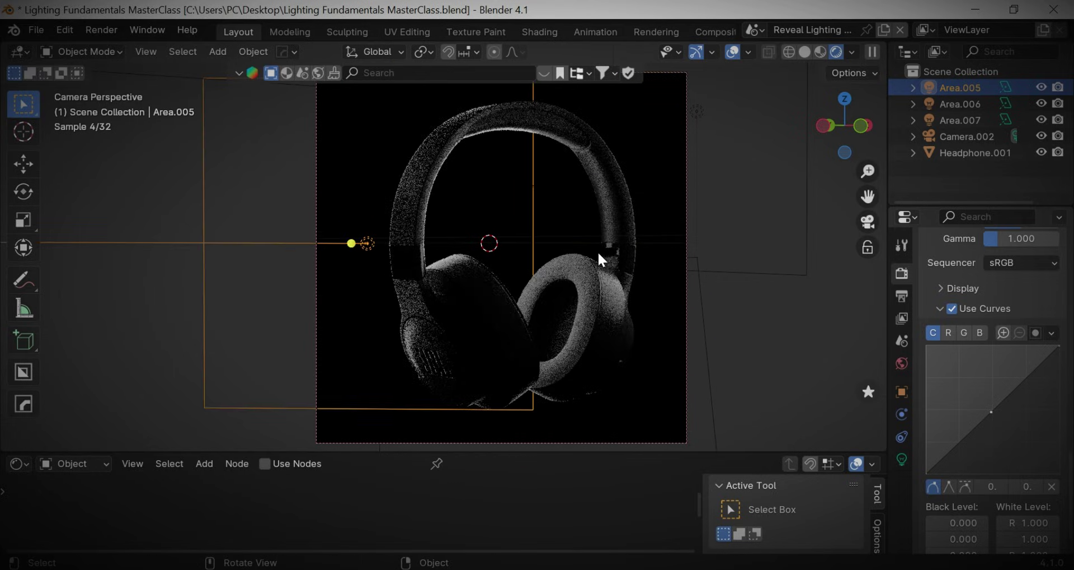
# - Tint the light Area.005 lavender with Red 0.585, Green 0.389 and Blue 1.000
pyautogui.click(902, 459)
pyautogui.scroll(6, 951, 290)
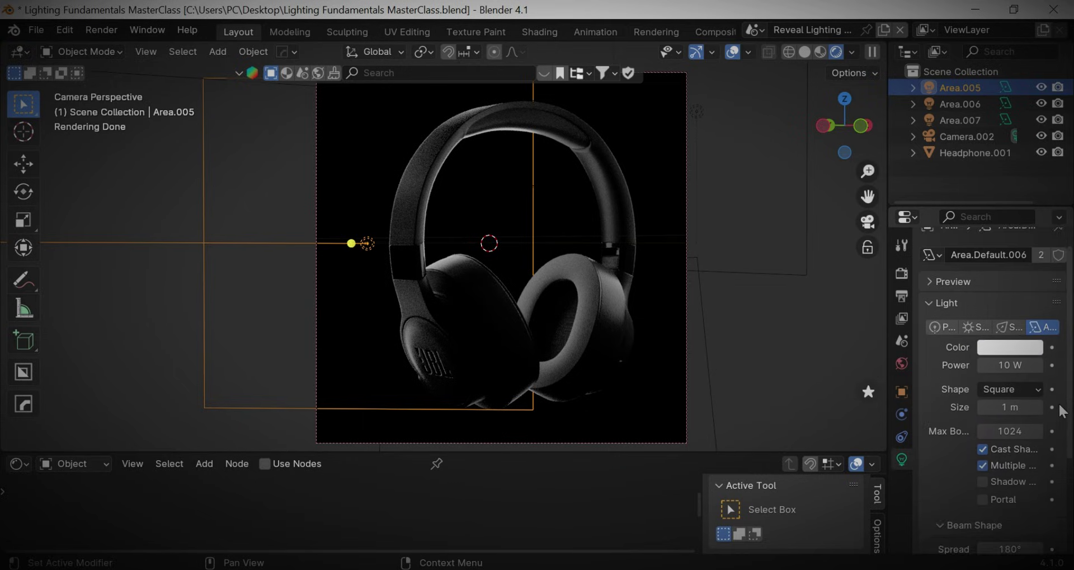
pyautogui.click(1010, 364)
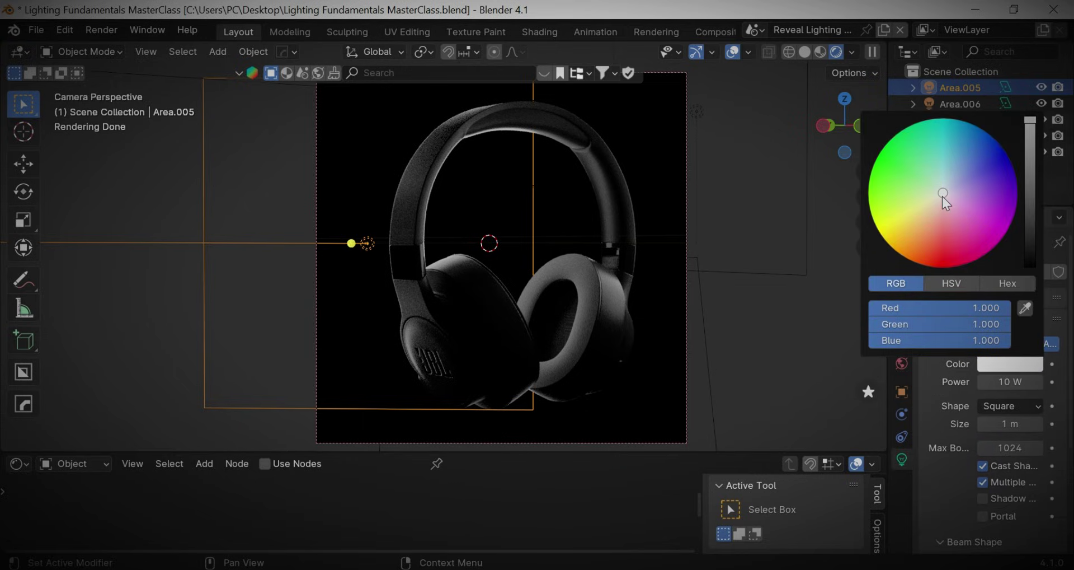
pyautogui.moveTo(942, 193); pyautogui.dragTo(964, 185)
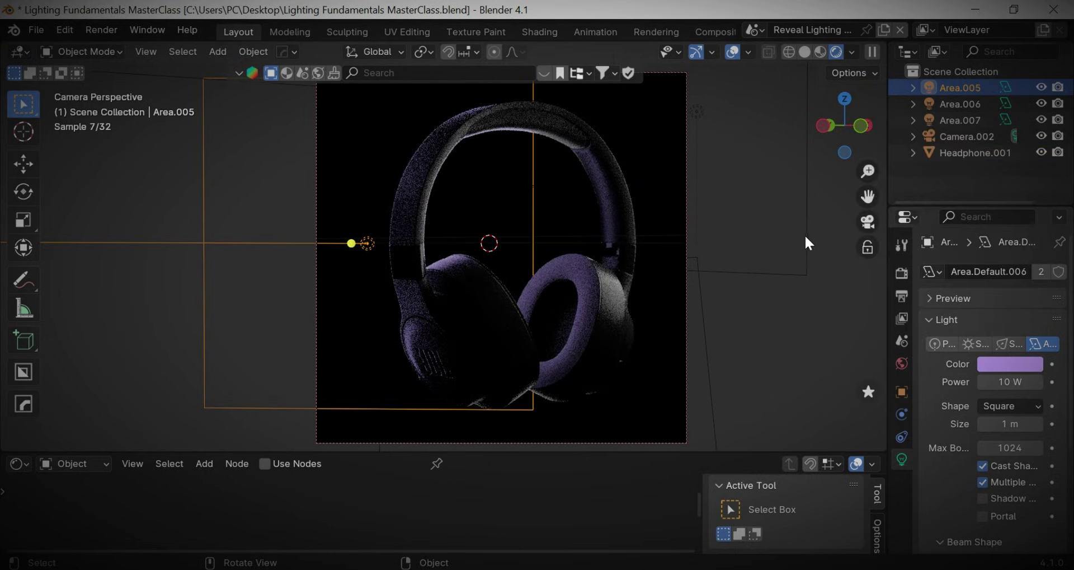
# - Tint the light Area.006 soft pink
pyautogui.click(807, 235)
pyautogui.click(1014, 365)
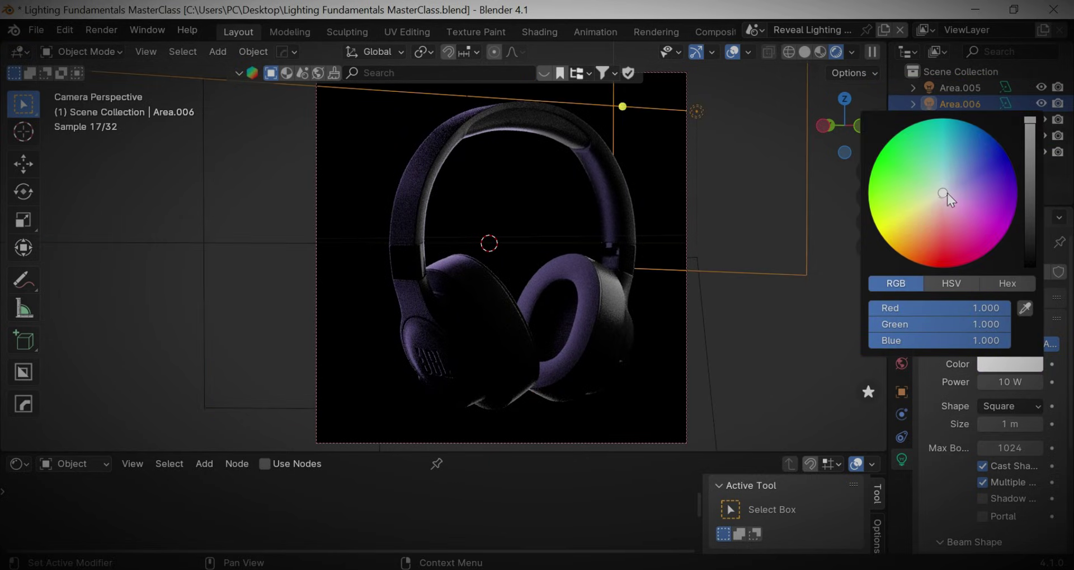
pyautogui.moveTo(948, 192); pyautogui.dragTo(946, 219)
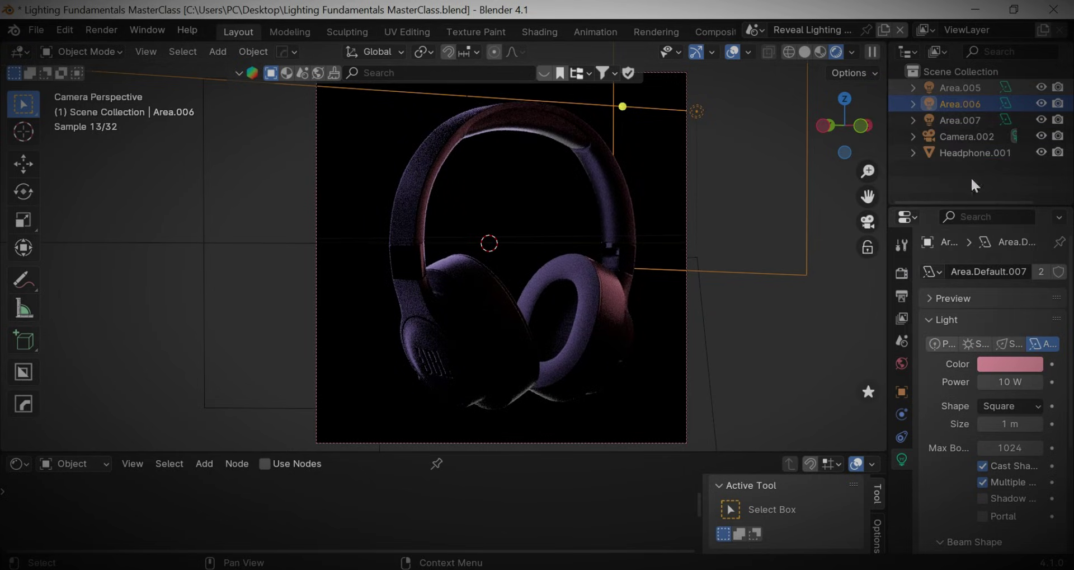
# - Tint the lower light Area.007 light green
pyautogui.click(962, 88)
pyautogui.click(965, 104)
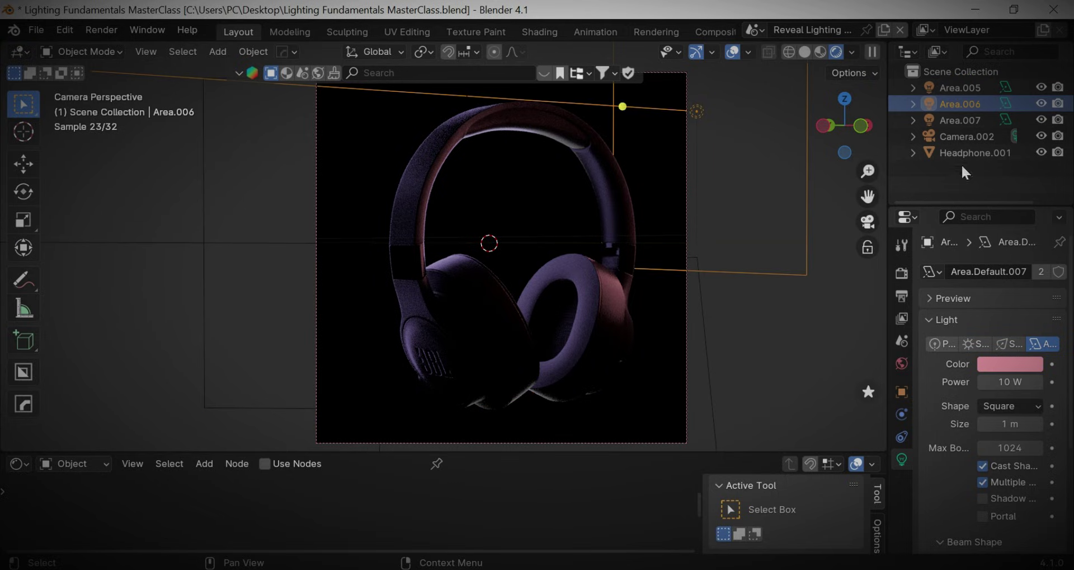
pyautogui.click(959, 119)
pyautogui.click(991, 364)
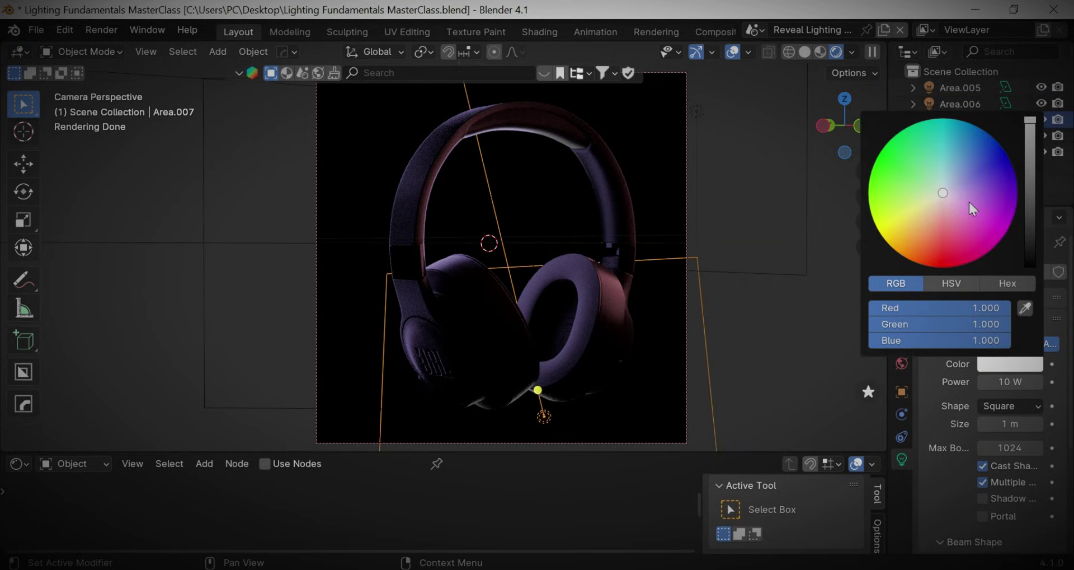
pyautogui.moveTo(943, 193); pyautogui.dragTo(921, 184)
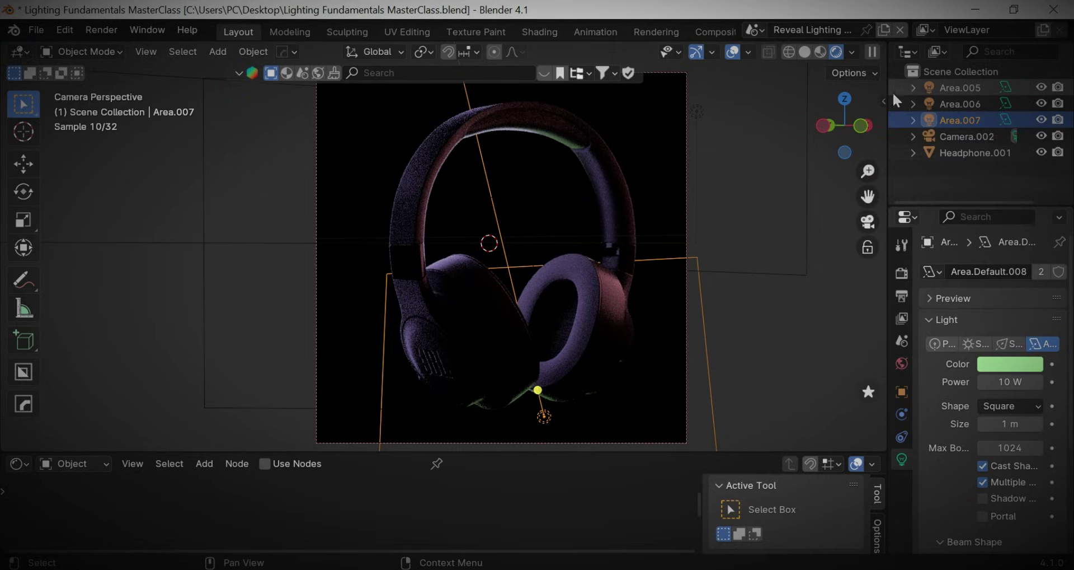
# - Set the light Area.006 to a strong red with Red 1.000, Green 0.139 and Blue 0.136
pyautogui.click(960, 88)
pyautogui.click(961, 104)
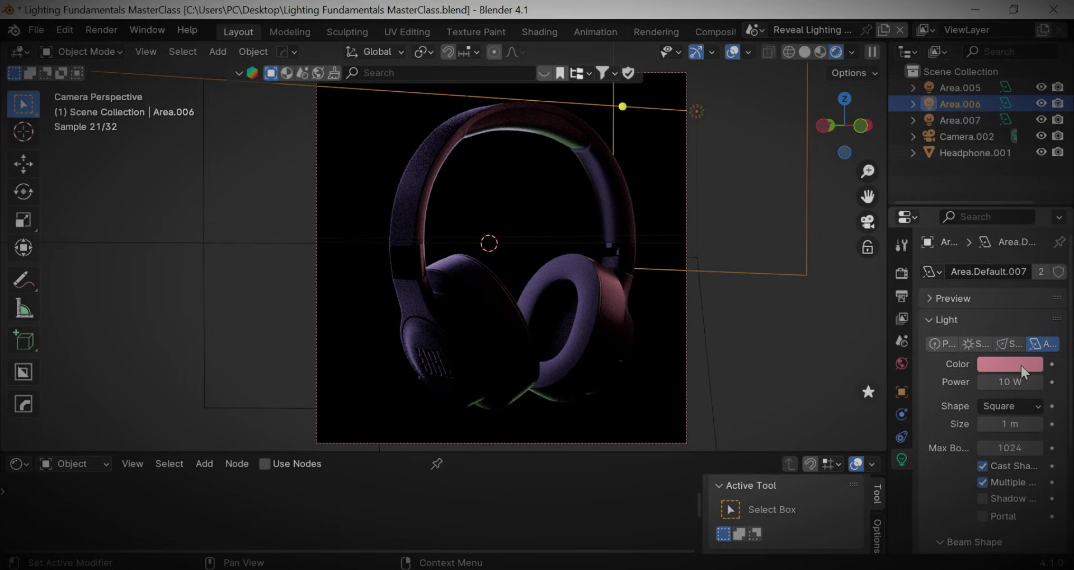
pyautogui.click(1016, 365)
pyautogui.moveTo(937, 233); pyautogui.dragTo(943, 237)
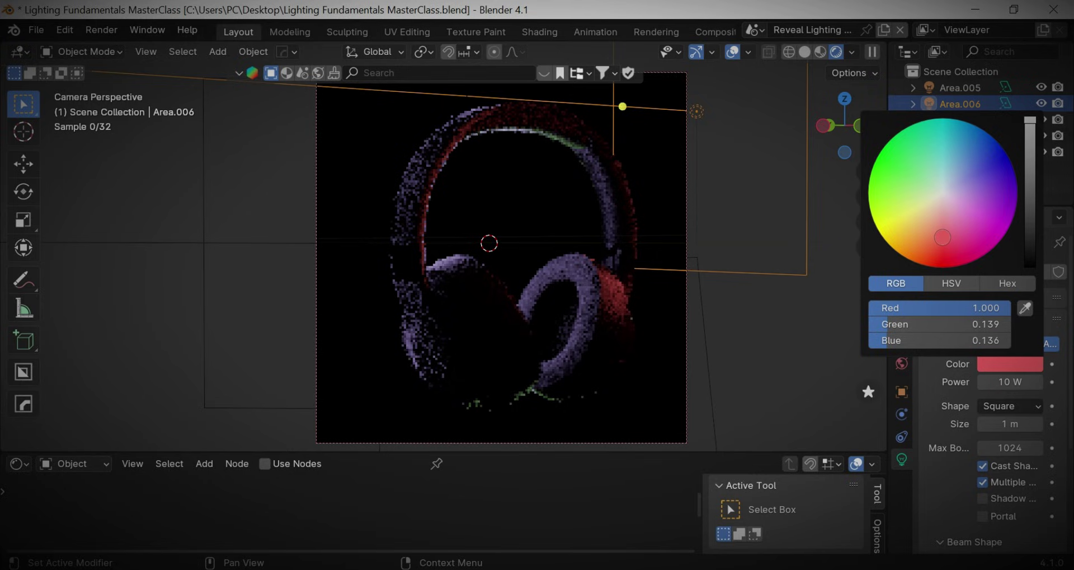
# - Set the light Area.005 to a more saturated blue-violet
pyautogui.click(960, 88)
pyautogui.click(1005, 362)
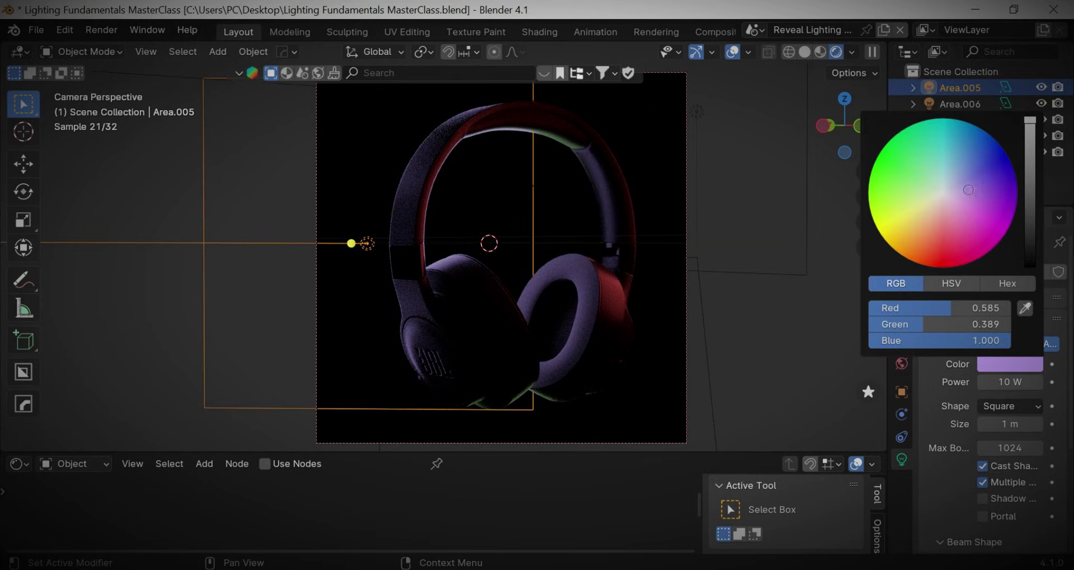
pyautogui.moveTo(969, 190); pyautogui.dragTo(978, 183)
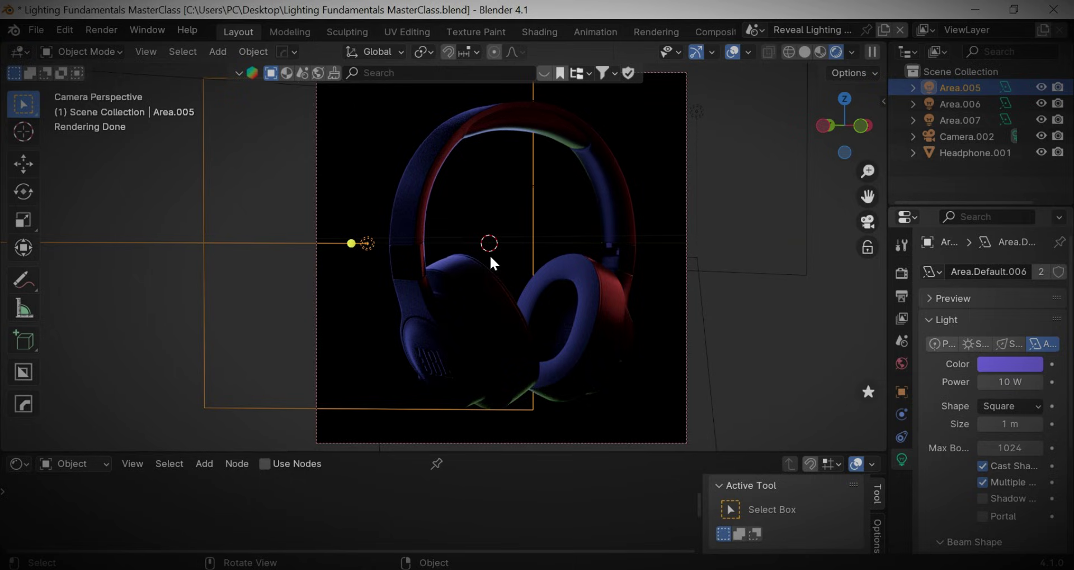
# - Switch to the Gobo Lighting Setup scene and show the bottle in rendered shading through the camera
pyautogui.click(805, 52)
pyautogui.click(755, 29)
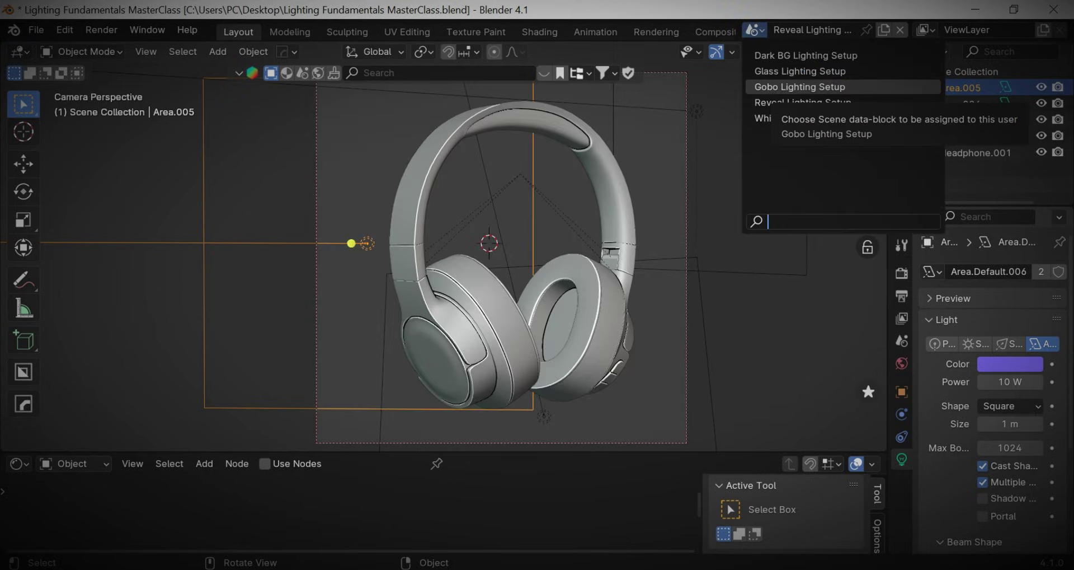
pyautogui.click(800, 87)
pyautogui.click(858, 52)
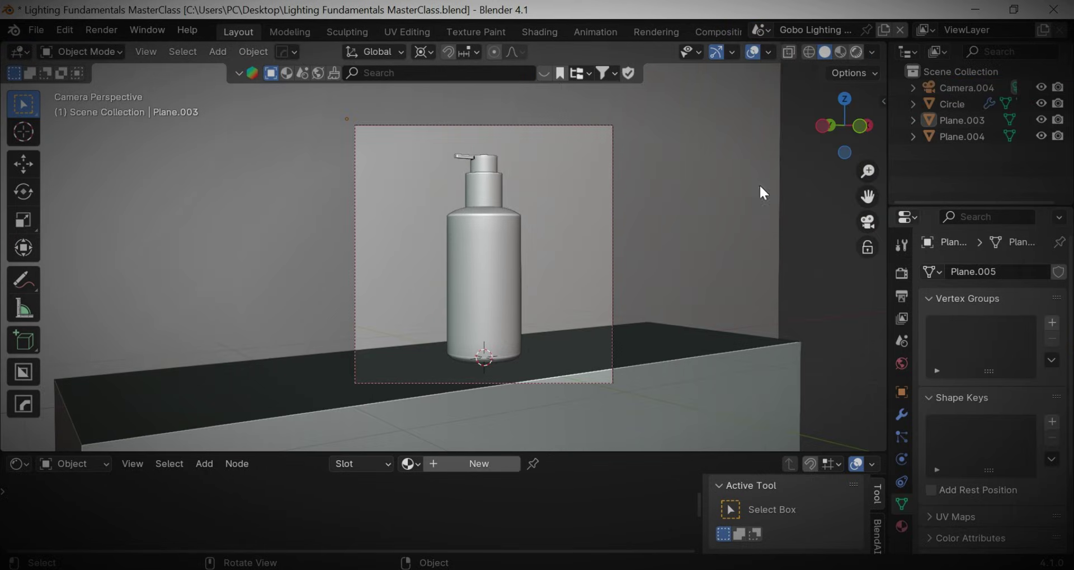
pyautogui.scroll(2, 603, 237)
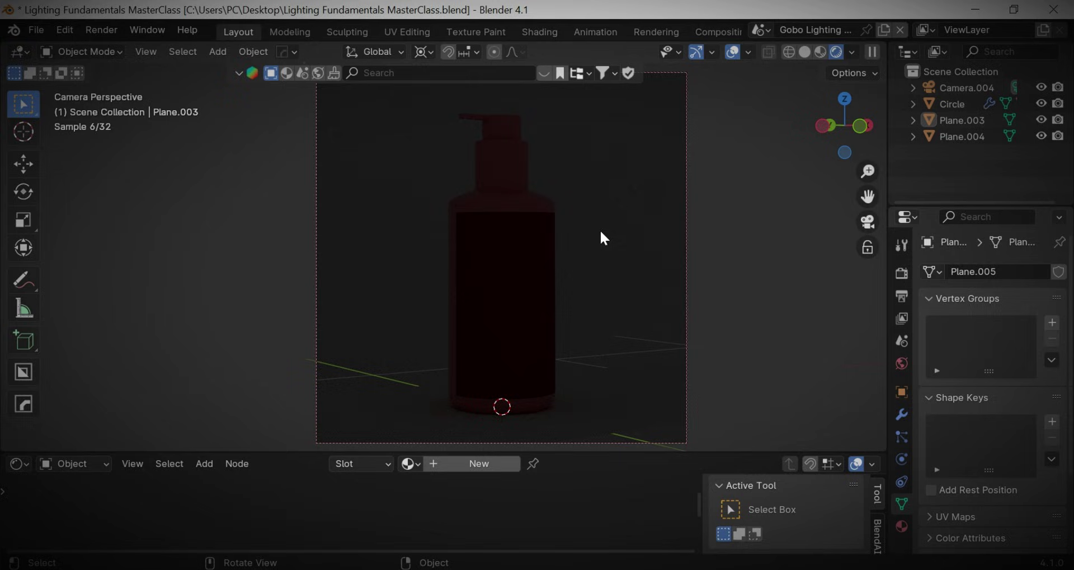
# - Set the world background color to pure black
pyautogui.click(901, 365)
pyautogui.click(1017, 372)
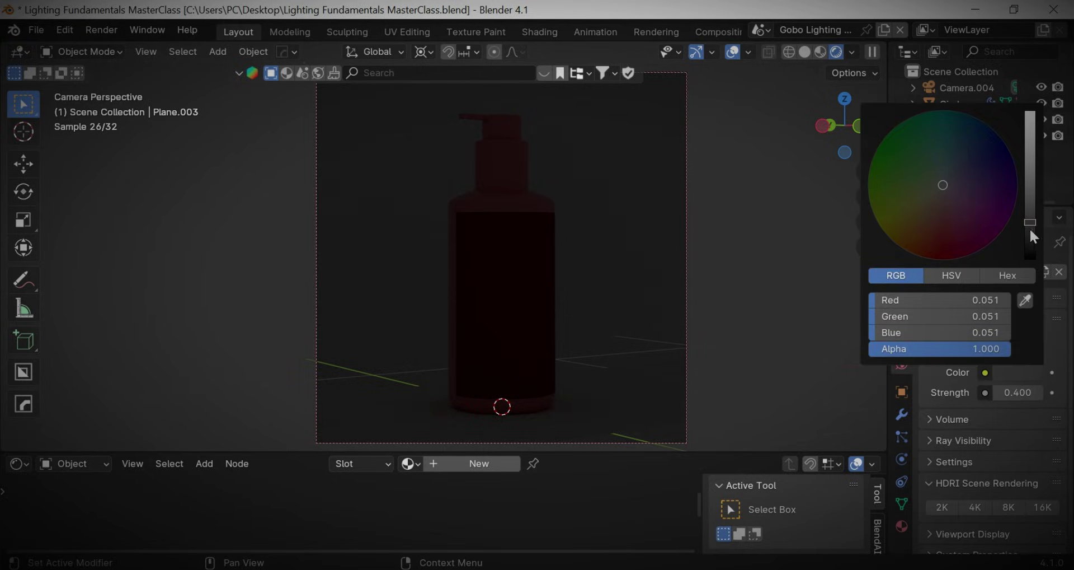
pyautogui.moveTo(1034, 236); pyautogui.dragTo(1034, 263)
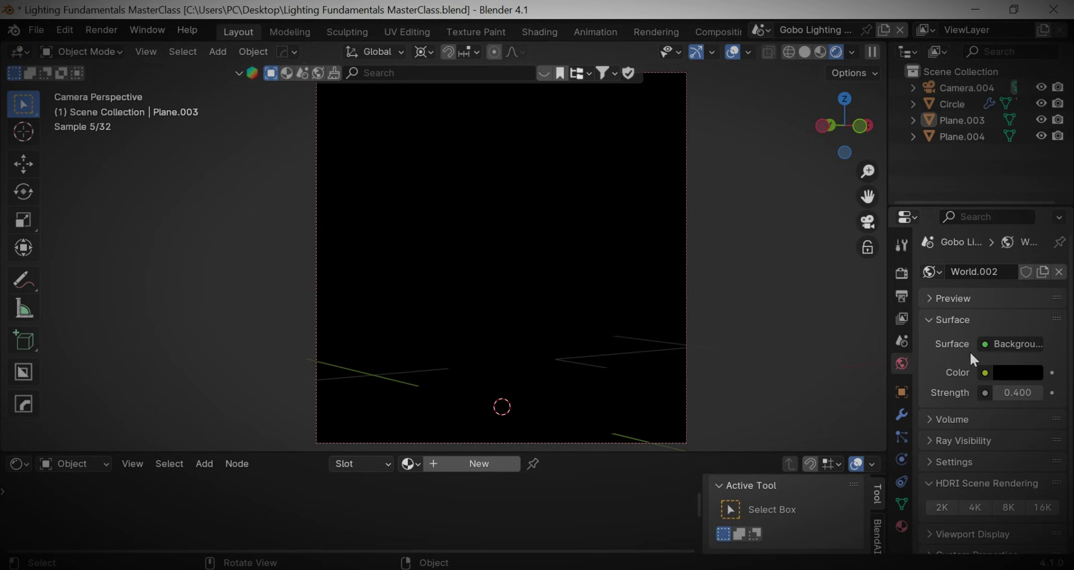
# - In solid shading, add an area light and move it along negative Y in front of the bottle
pyautogui.click(806, 50)
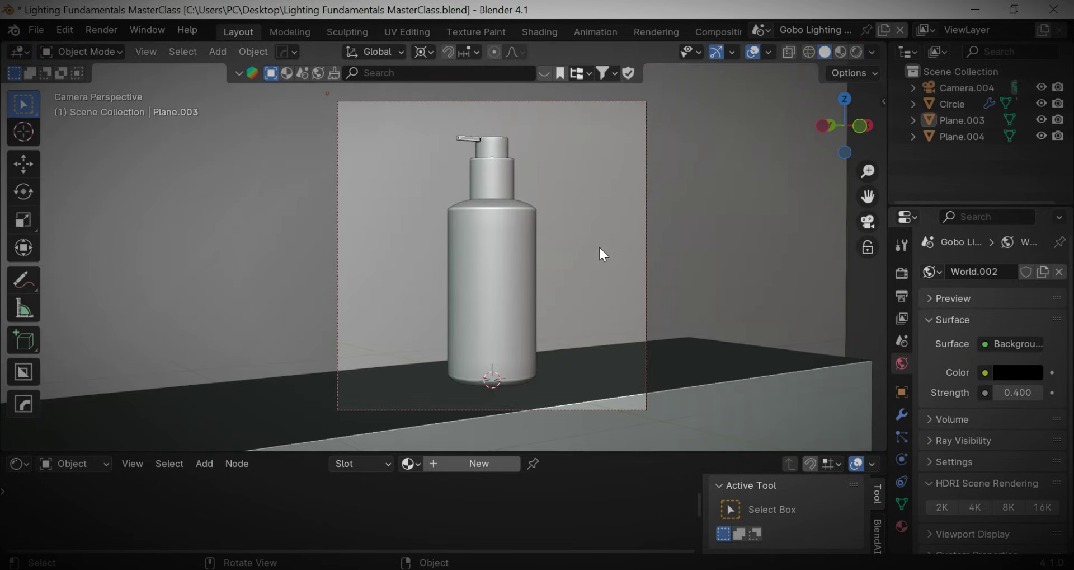
pyautogui.hotkey('shift', 'a')
pyautogui.click(675, 332)
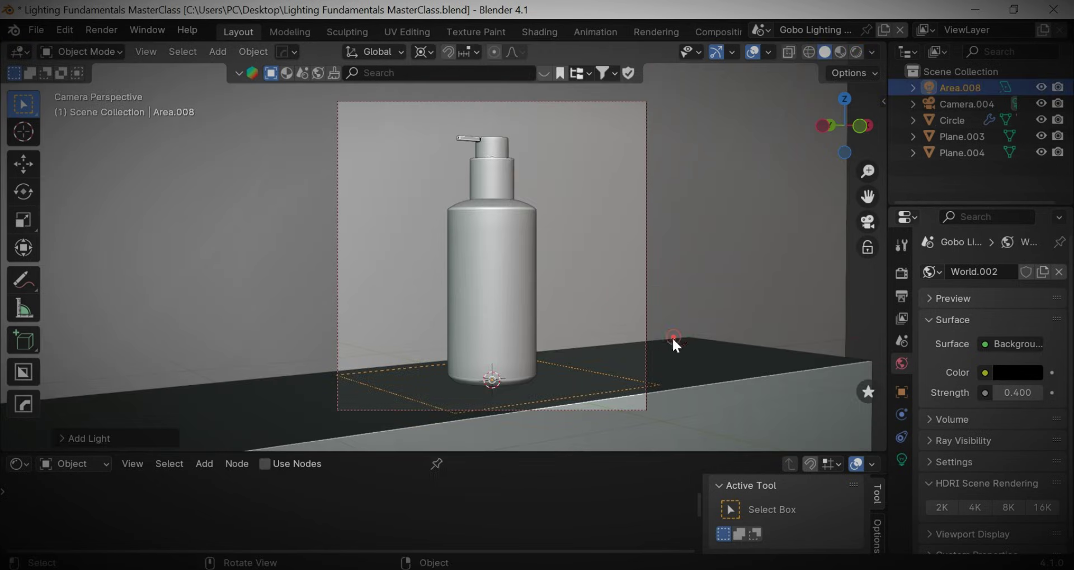
pyautogui.scroll(-4, 673, 337)
pyautogui.press('g')
pyautogui.press('x')
pyautogui.press('y')
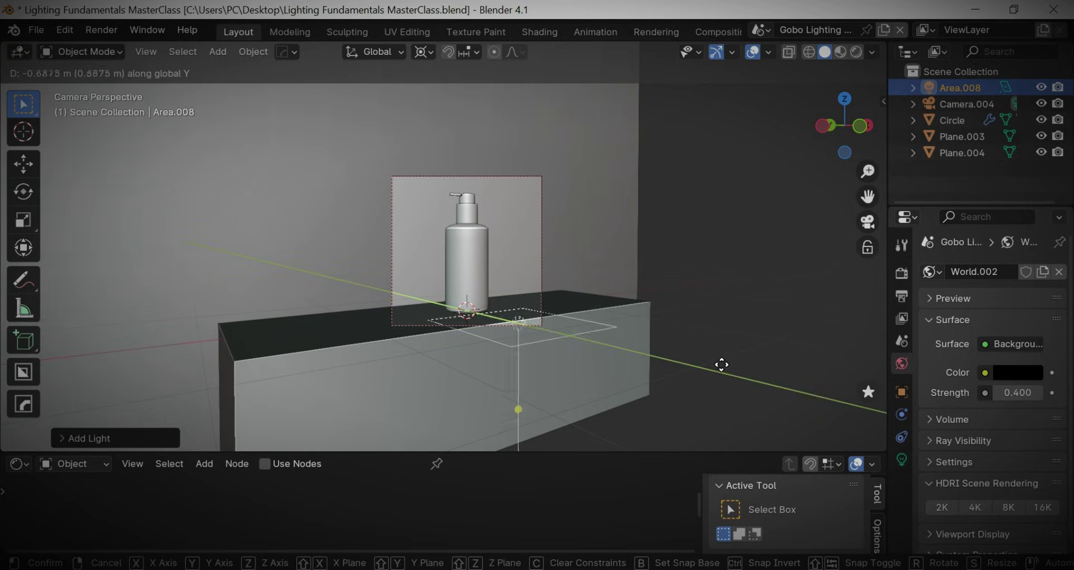
pyautogui.click(723, 365)
# - Change the transform pivot to the median point and rotate the area light 90° around X
pyautogui.press('r')
pyautogui.press('x')
pyautogui.rightClick(614, 234)
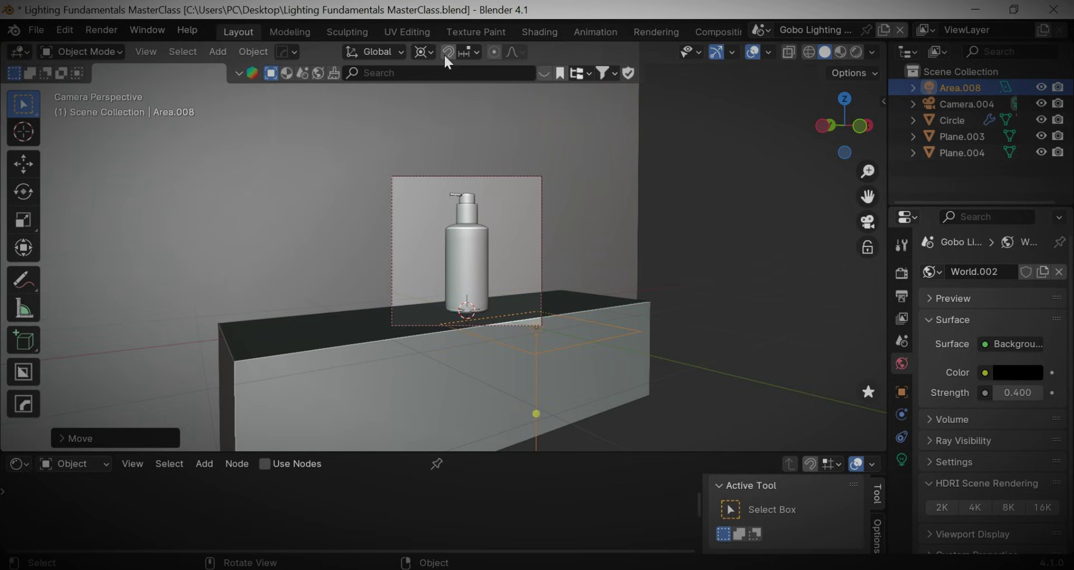
pyautogui.click(423, 52)
pyautogui.click(463, 127)
pyautogui.write('rx90')
pyautogui.click(705, 173)
# - Raise the area light about 0.46 m along Z to bottle height and preview it in rendered shading
pyautogui.press('g')
pyautogui.press('z')
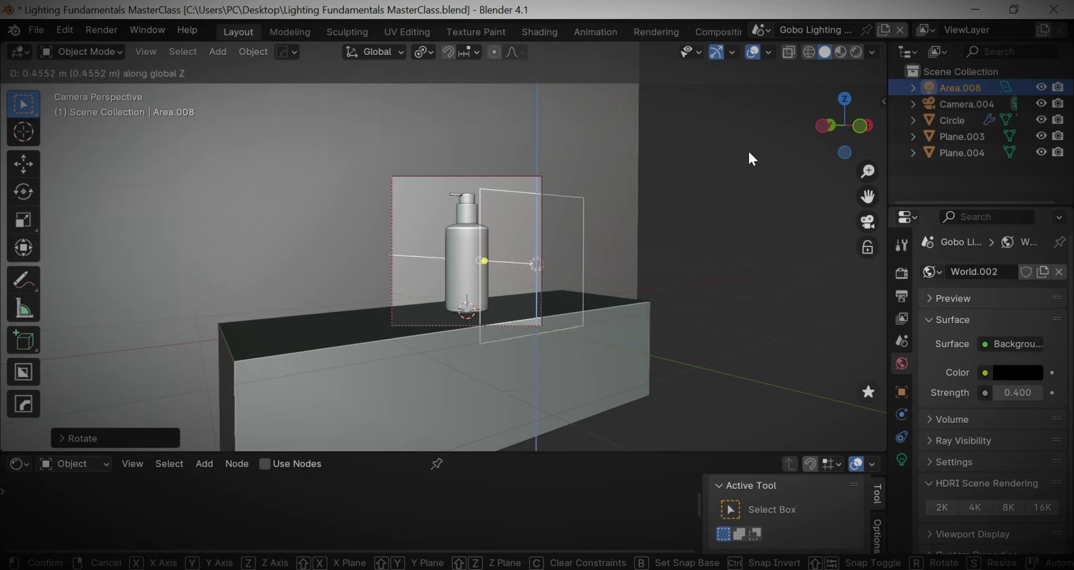
pyautogui.click(749, 153)
pyautogui.click(855, 51)
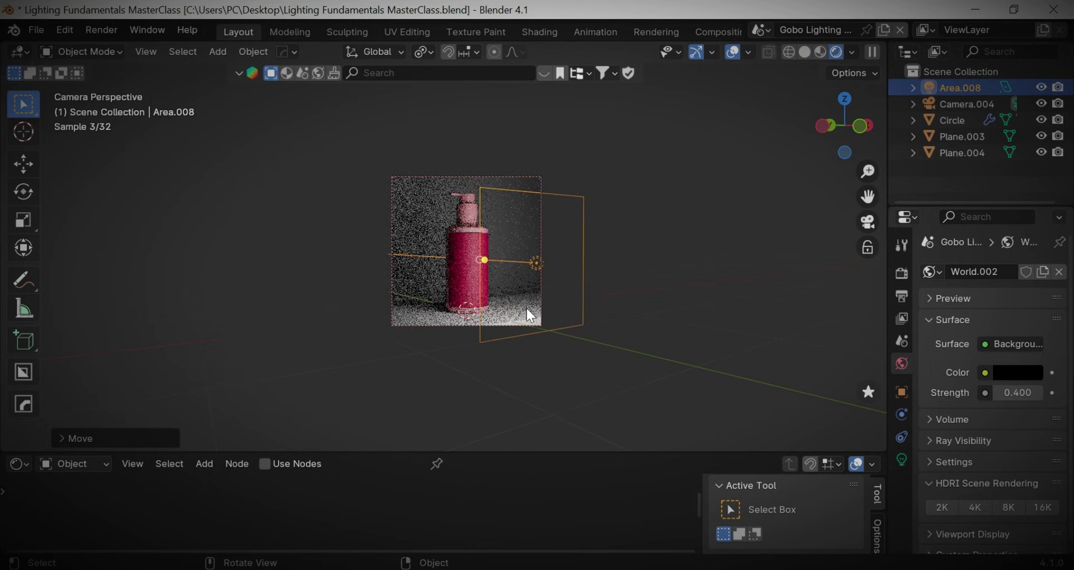
pyautogui.scroll(3, 531, 316)
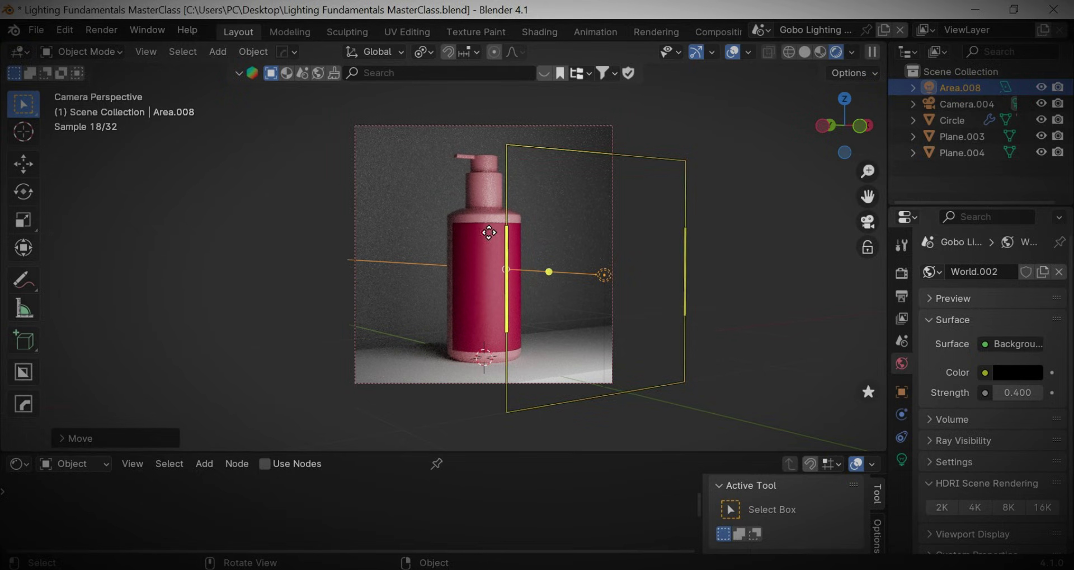
# - Move the area light along positive X beyond the camera frame and rotate it around Z to aim at the bottle
pyautogui.press('g')
pyautogui.press('x')
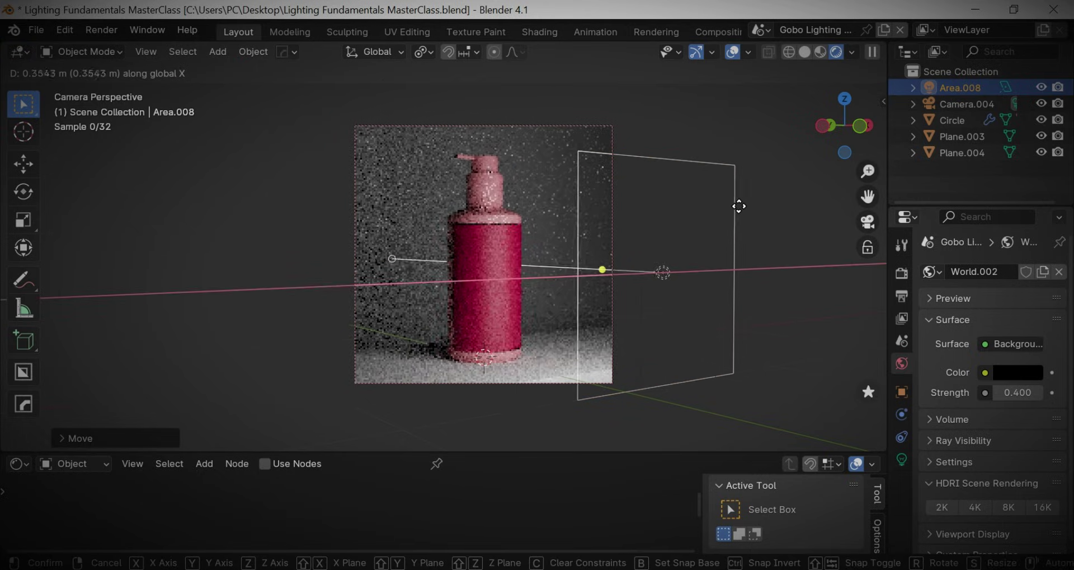
pyautogui.click(787, 197)
pyautogui.press('r')
pyautogui.press('z')
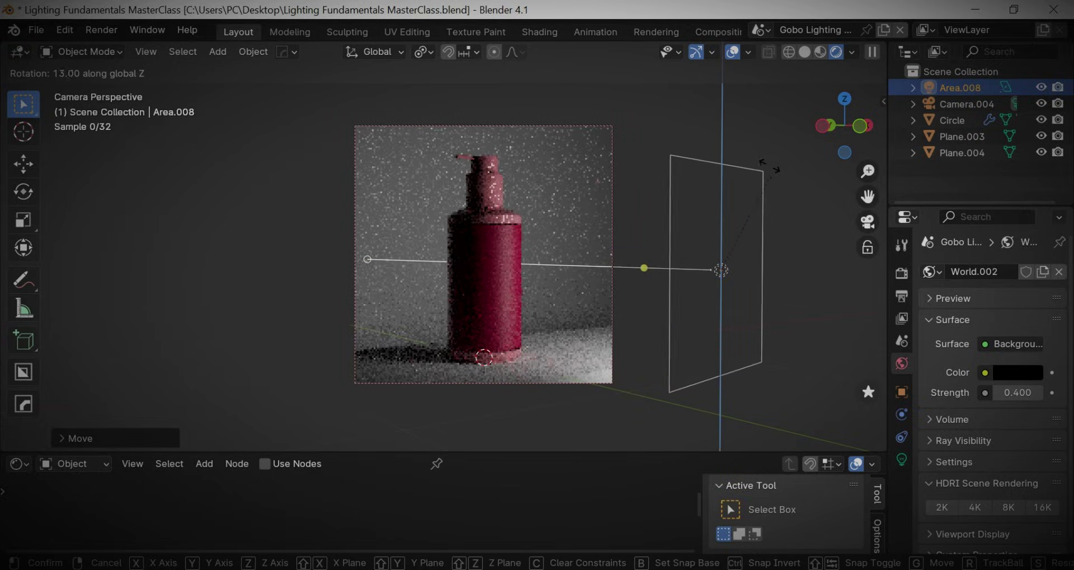
pyautogui.click(757, 111)
# - Duplicate the area light along negative X to the opposite side of the bottle
pyautogui.hotkey('shift', 'd')
pyautogui.press('x')
pyautogui.click(582, 258)
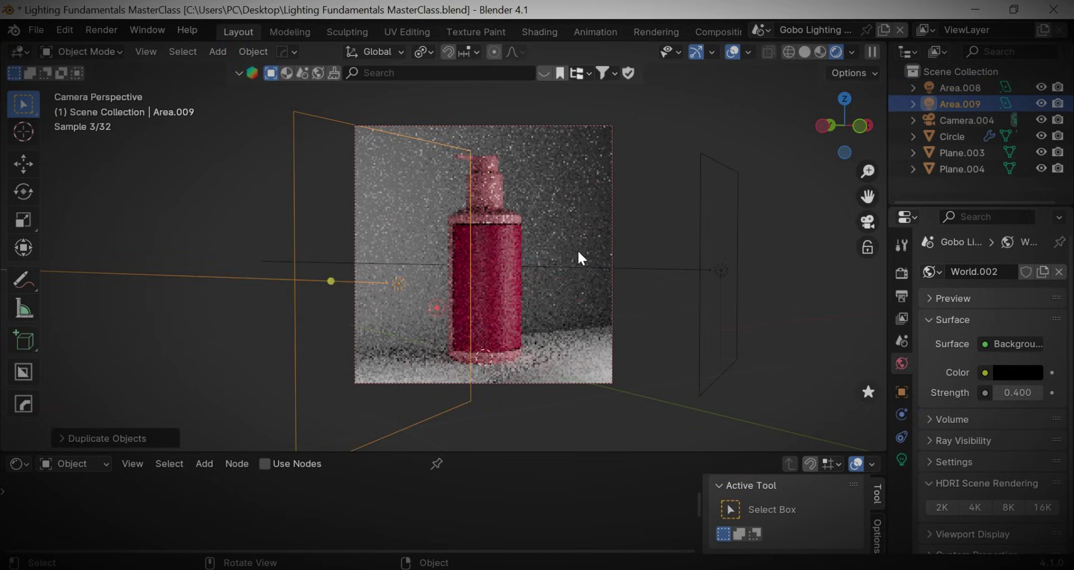
# - Rotate the duplicated area light around Z to aim at the bottle and move it along Y out of the camera frame
pyautogui.press('r')
pyautogui.press('z')
pyautogui.click(560, 156)
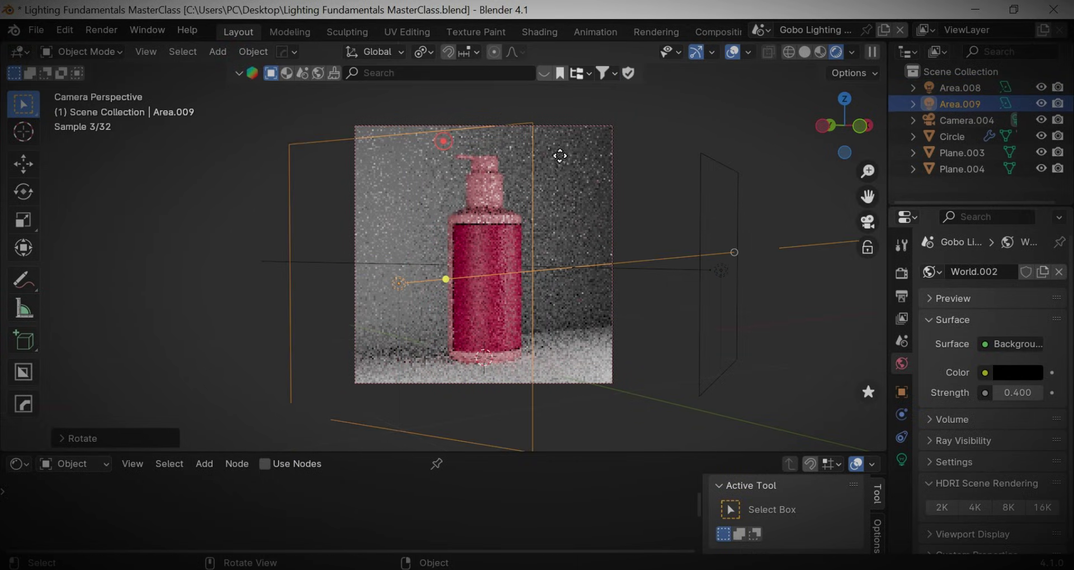
pyautogui.press('g')
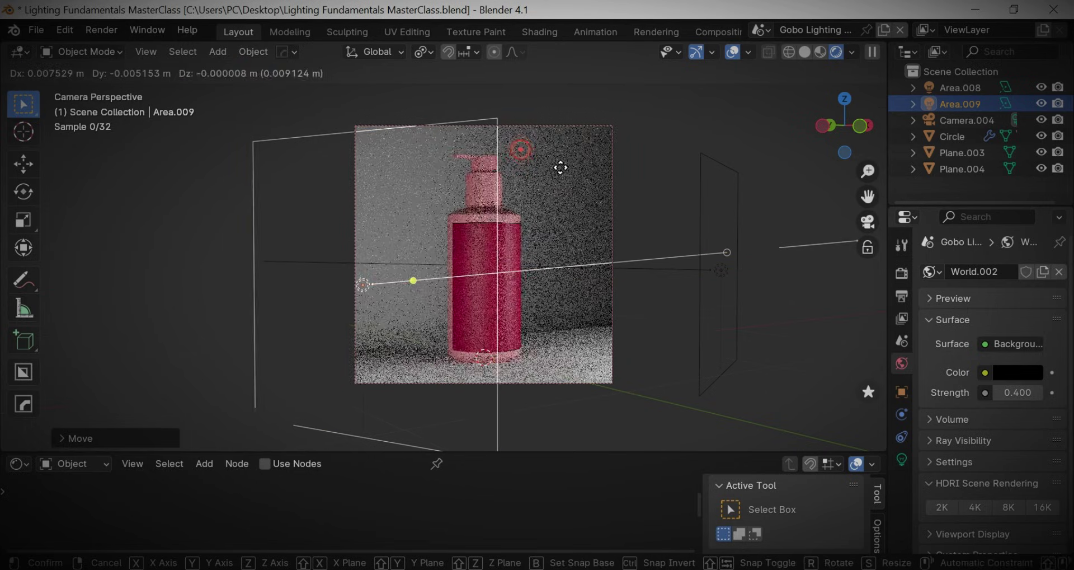
pyautogui.press('y')
pyautogui.scroll(-3, 791, 177)
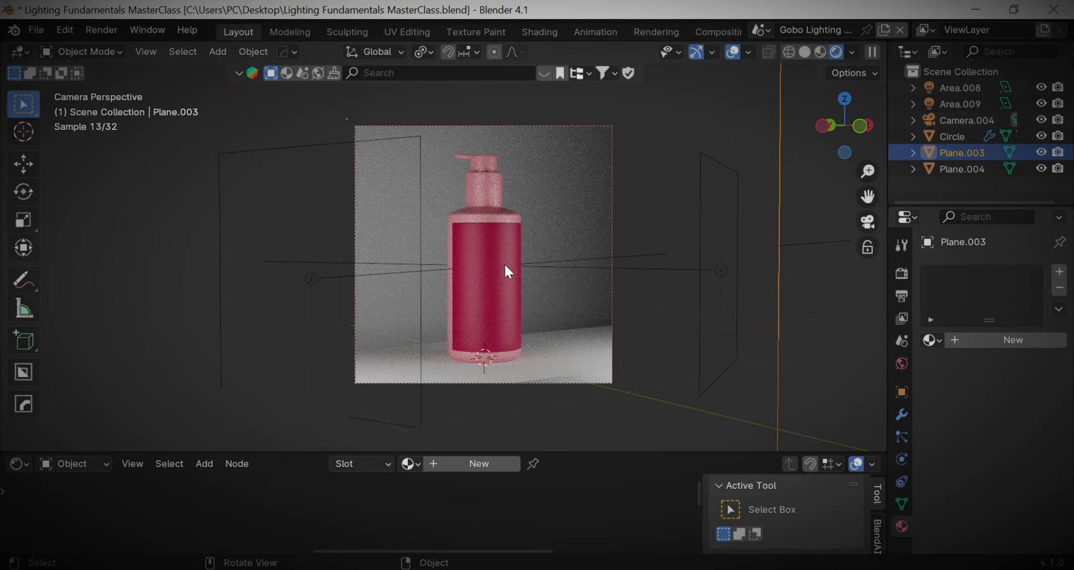
# - Switch the Shader Editor area to the Asset Browser and place the Abstract12 gobo light in the scene near the bottle's pump
pyautogui.click(25, 466)
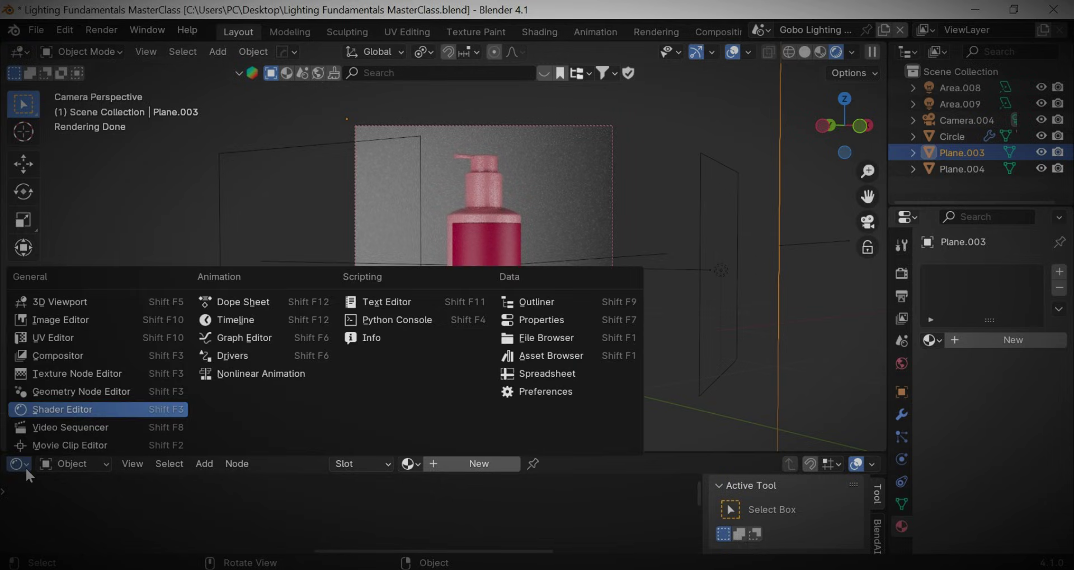
pyautogui.click(535, 358)
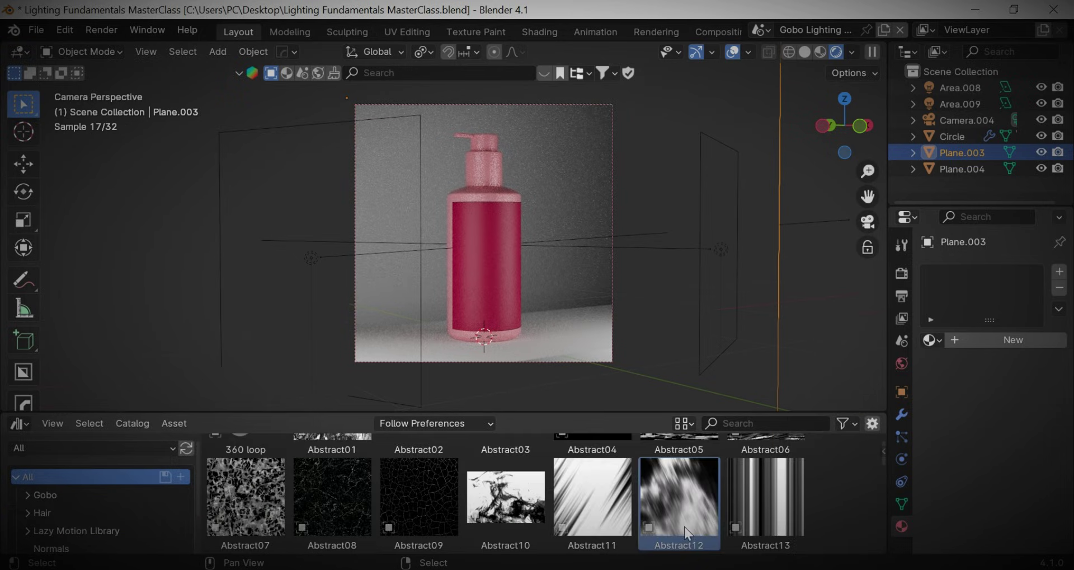
pyautogui.moveTo(684, 528); pyautogui.dragTo(438, 190)
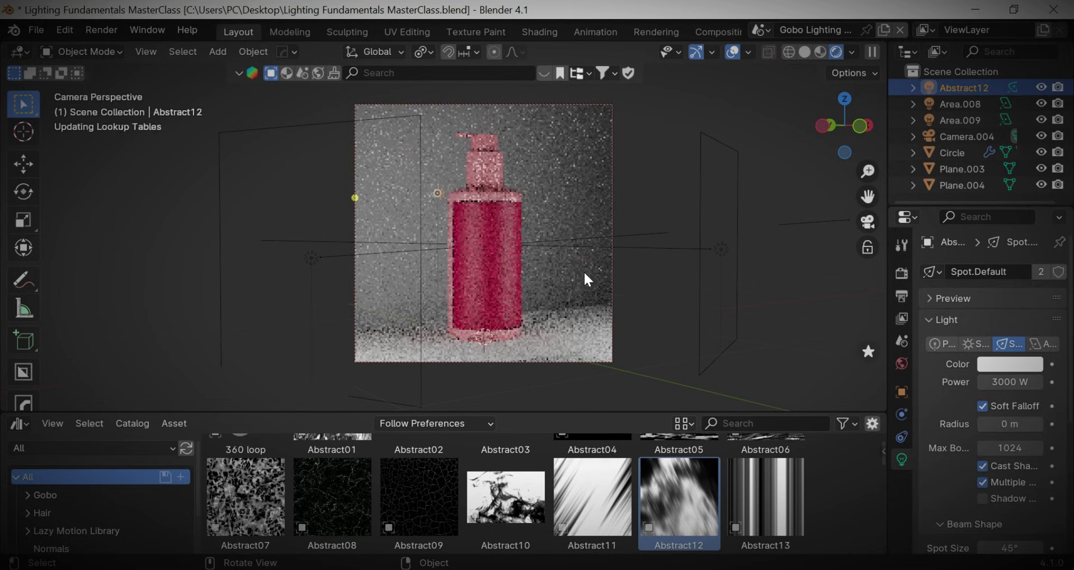
# - Move the Abstract12 gobo light about -4.7 m along global Y and about 0.29 m along global X
pyautogui.press('g')
pyautogui.press('y')
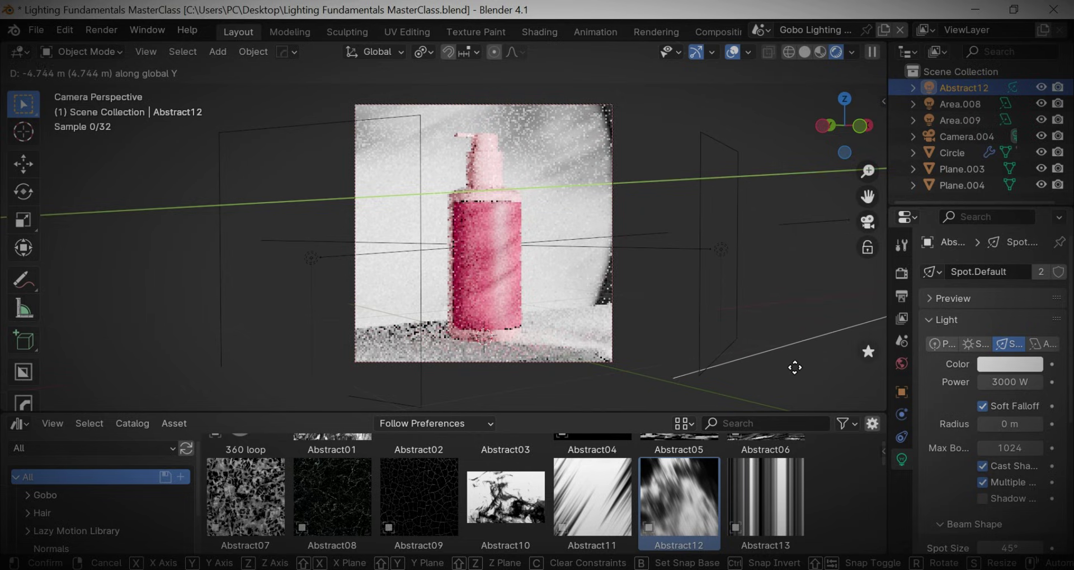
pyautogui.click(647, 289)
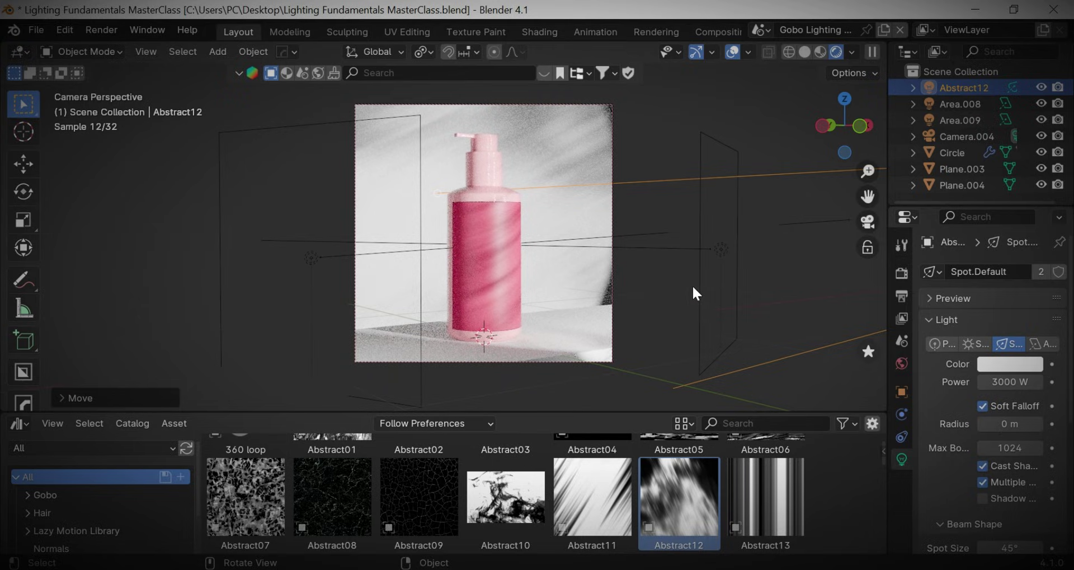
pyautogui.press('g')
pyautogui.press('x')
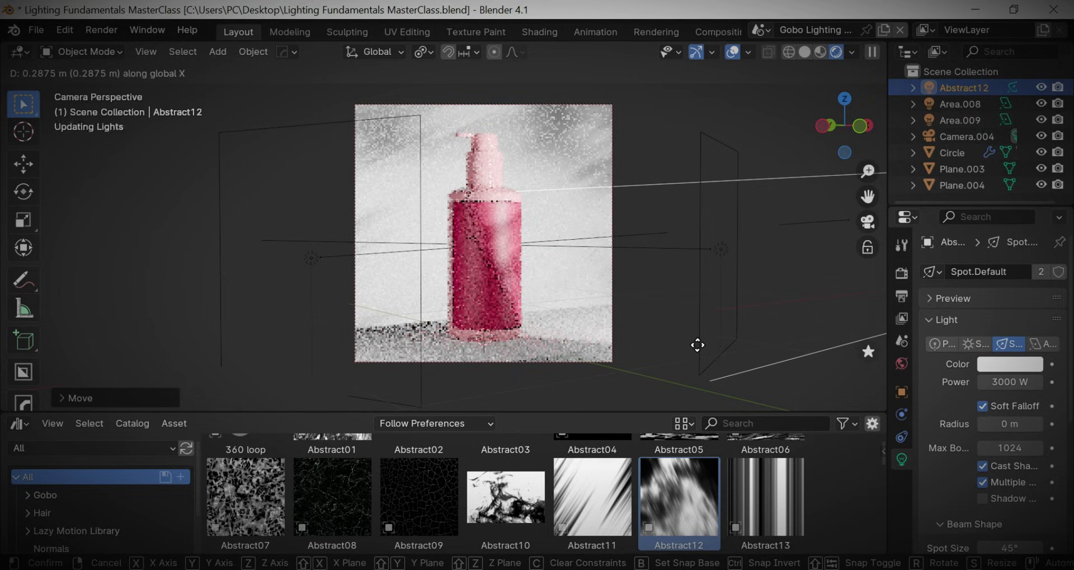
pyautogui.click(697, 345)
# - Set the base color of the Plane.003 backdrop's material to red
pyautogui.click(962, 169)
pyautogui.click(982, 338)
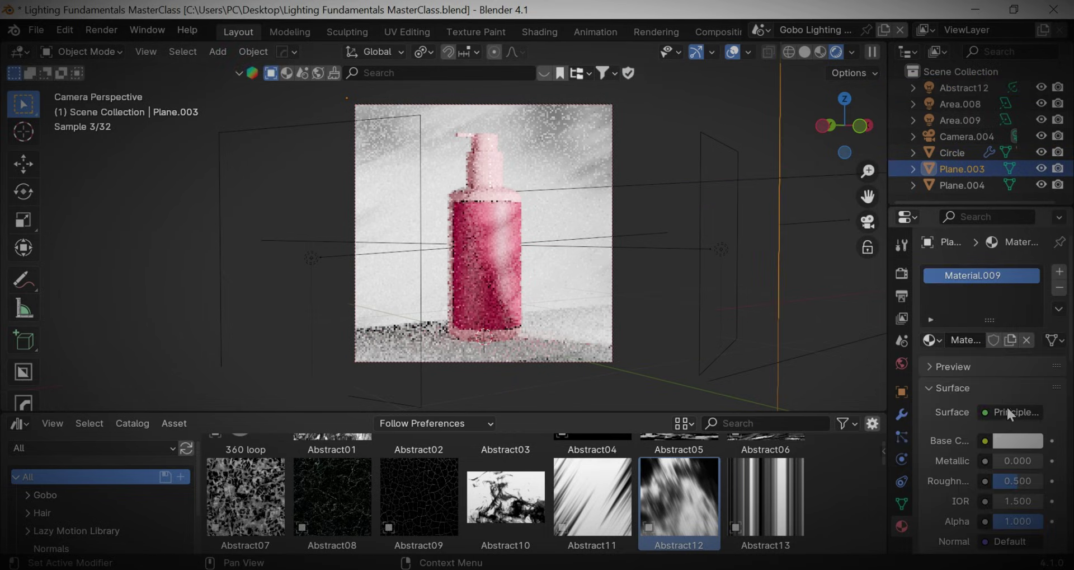
pyautogui.click(1017, 439)
pyautogui.moveTo(931, 277); pyautogui.dragTo(945, 318)
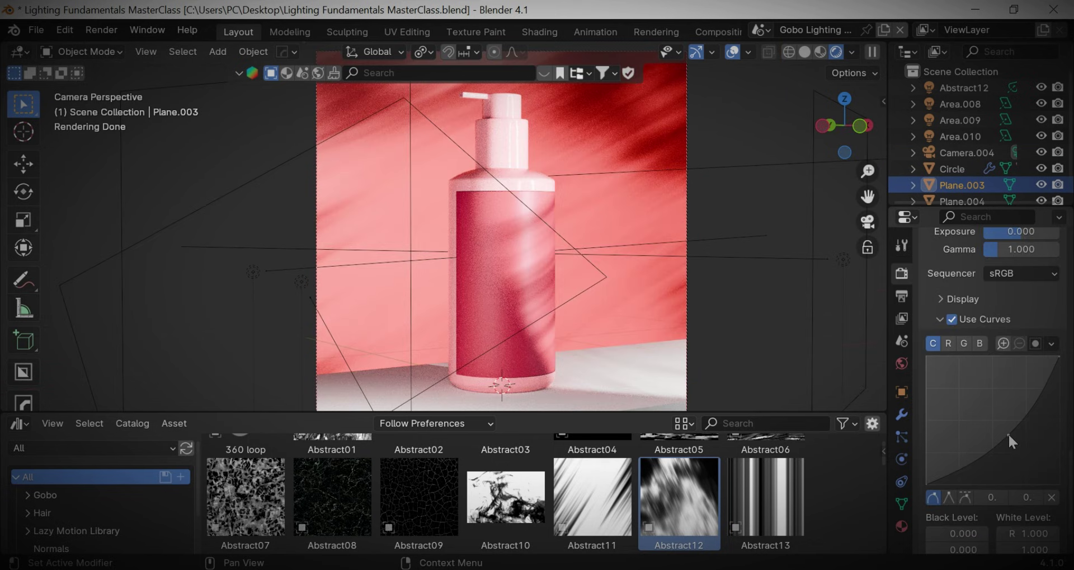
# - Lower the midpoint of the combined color management curve slightly to deepen the image contrast, and check the lighting around the bottle
pyautogui.moveTo(1008, 433); pyautogui.dragTo(1012, 438)
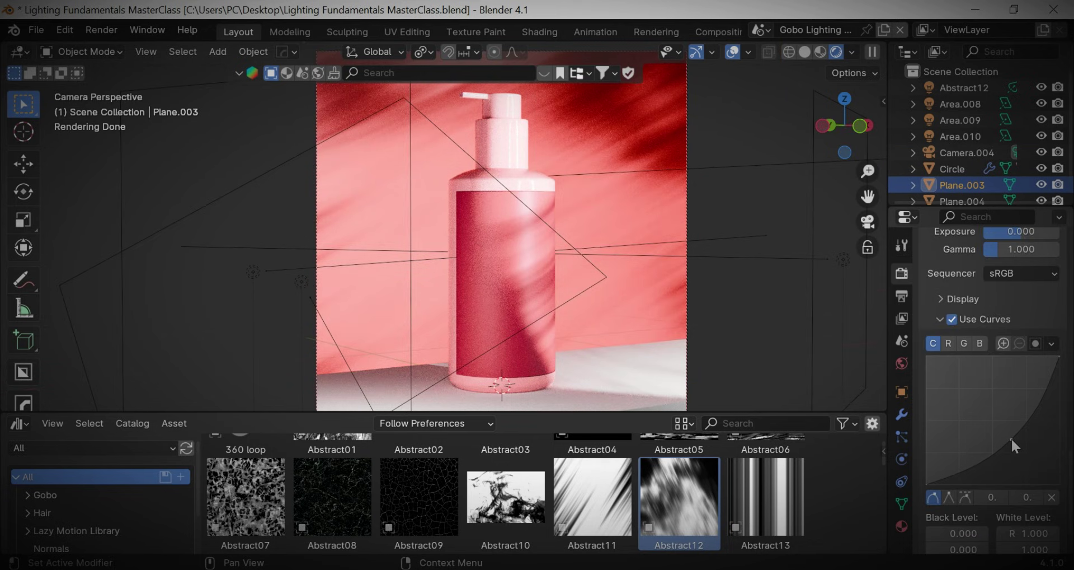
pyautogui.moveTo(714, 340); pyautogui.dragTo(189, 221, button='middle')
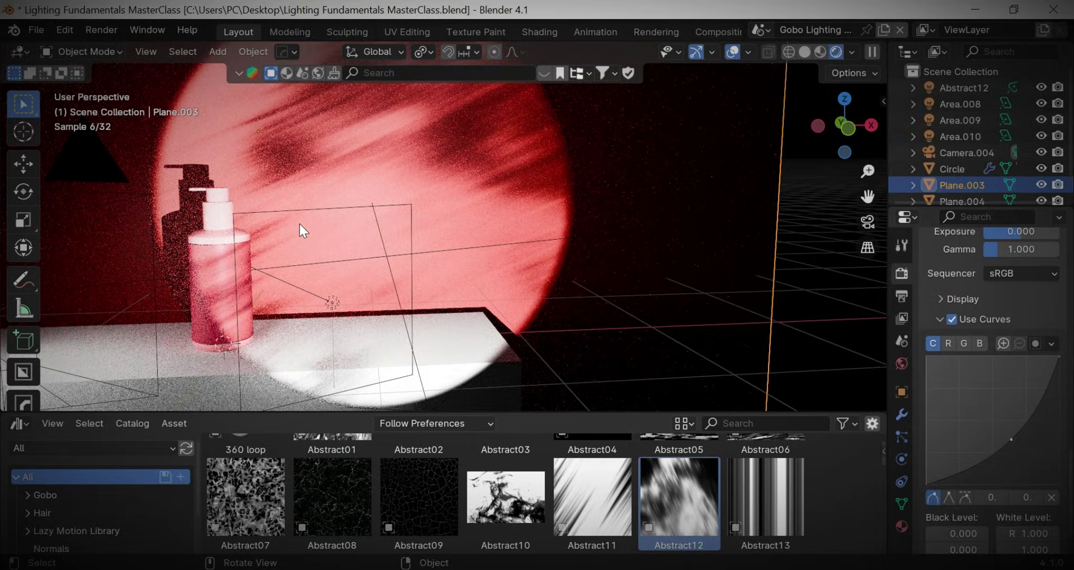
pyautogui.press('KP_0')
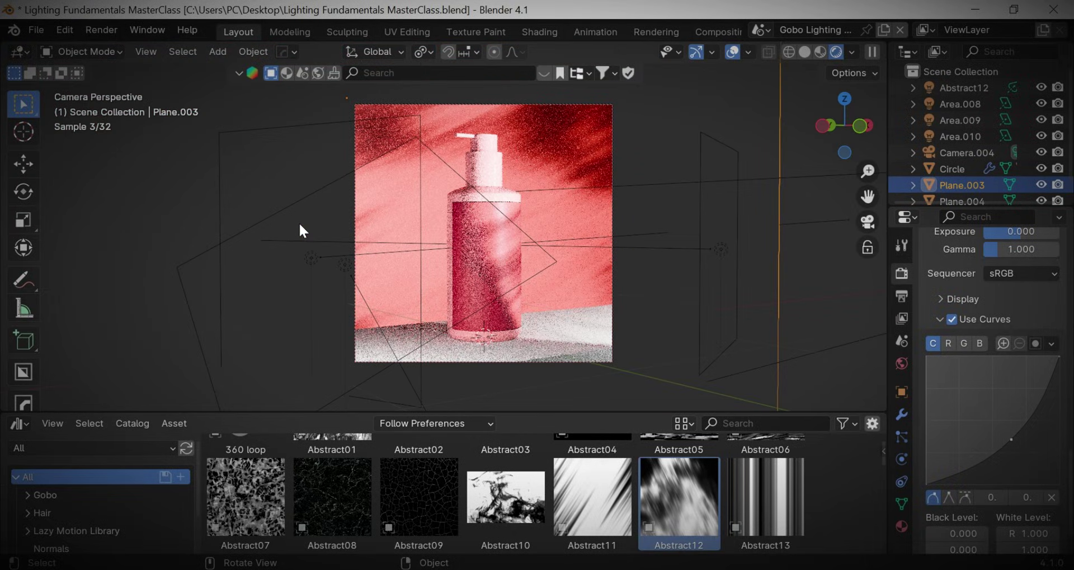
# - Turn off Shadow ray visibility for the bottle body
pyautogui.click(485, 261)
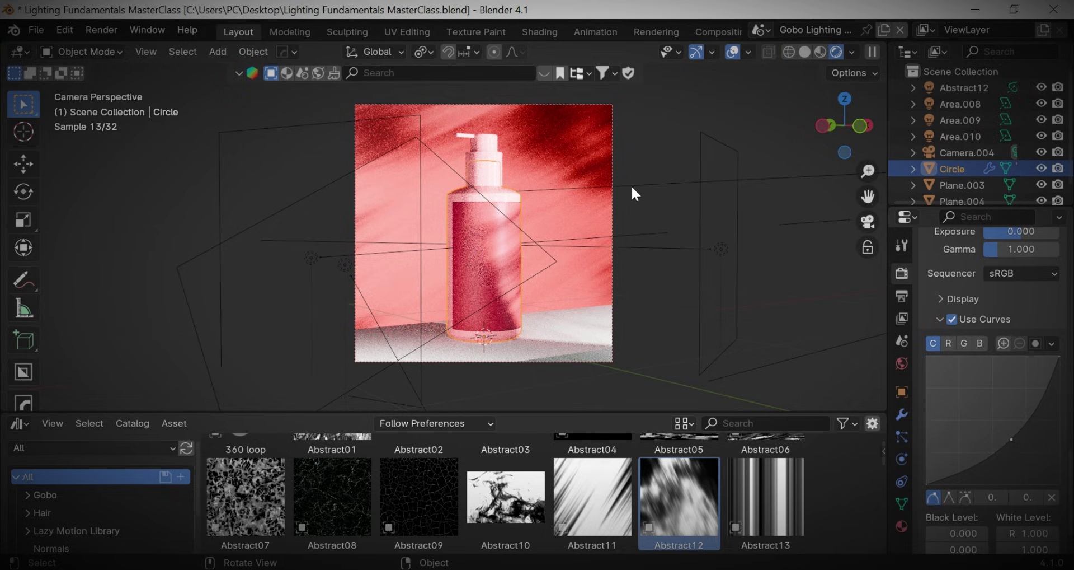
pyautogui.click(902, 398)
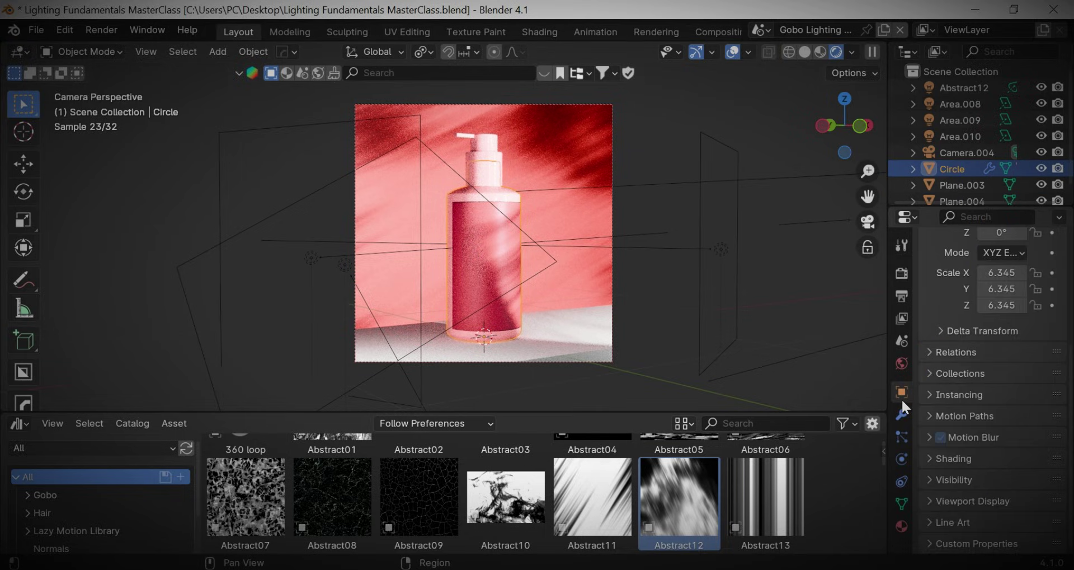
pyautogui.click(944, 476)
pyautogui.scroll(-4, 975, 483)
pyautogui.scroll(-4, 994, 448)
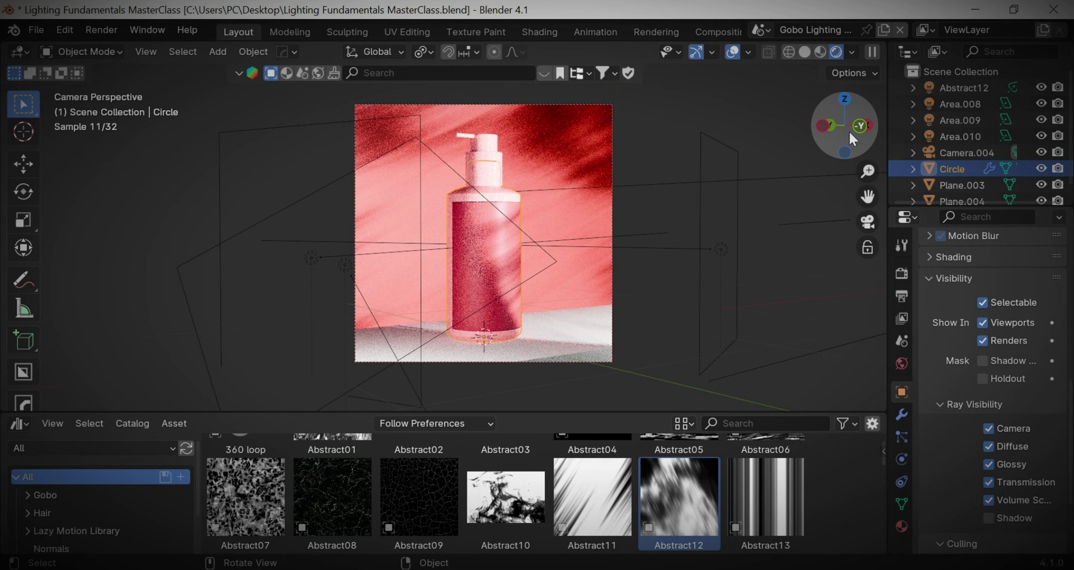
# - Turn off Shadow ray visibility for the bottle's pump and return to the camera view
pyautogui.moveTo(848, 130); pyautogui.dragTo(836, 130)
pyautogui.moveTo(214, 240); pyautogui.dragTo(200, 233, button='middle')
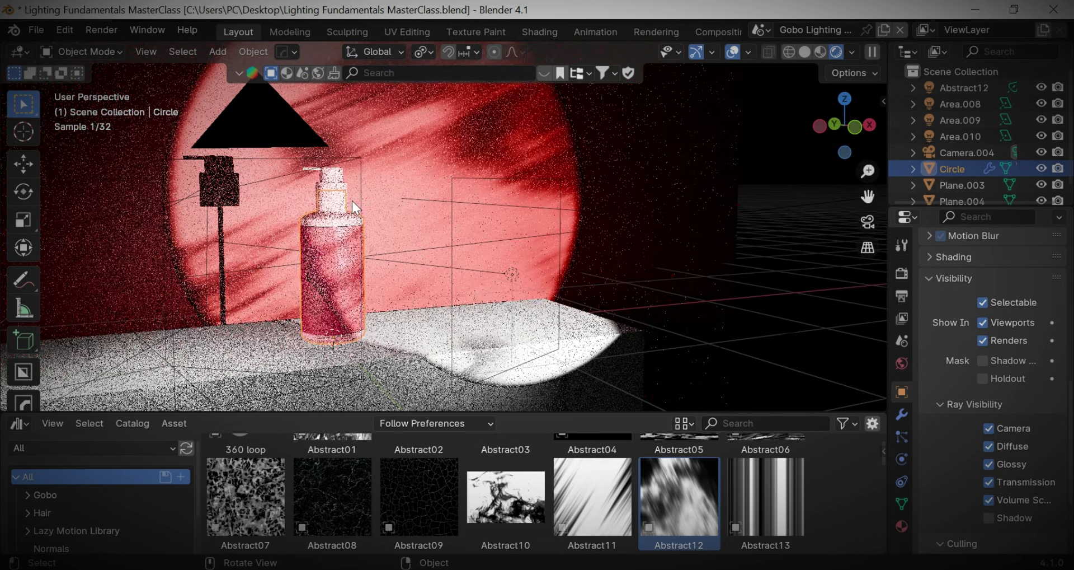
pyautogui.keyDown('shift'); pyautogui.click(336, 175); pyautogui.keyUp('shift')
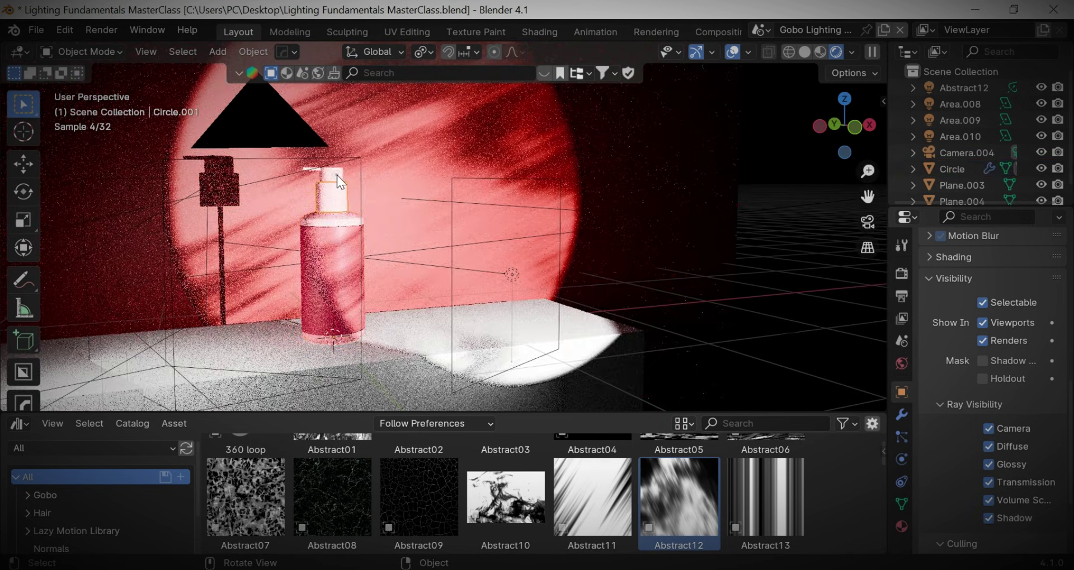
pyautogui.keyDown('shift'); pyautogui.click(340, 230); pyautogui.keyUp('shift')
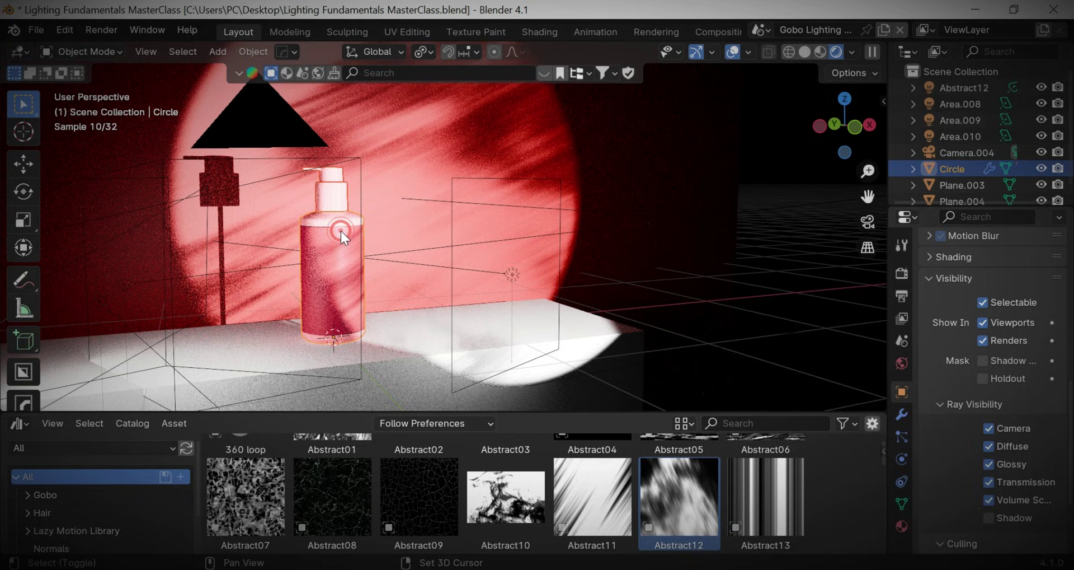
pyautogui.click(989, 517)
pyautogui.click(989, 518)
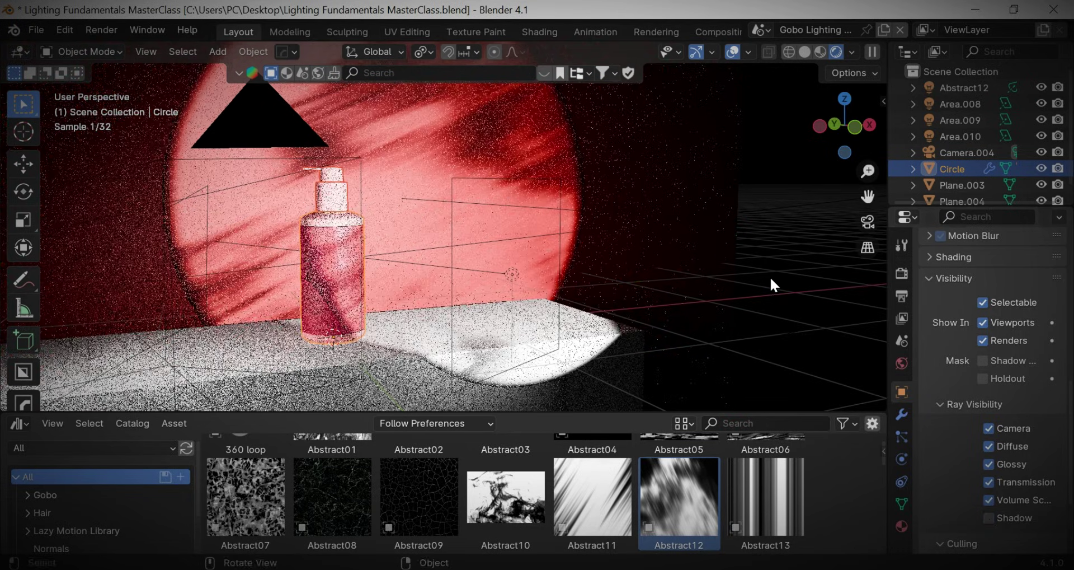
pyautogui.press('KP_0')
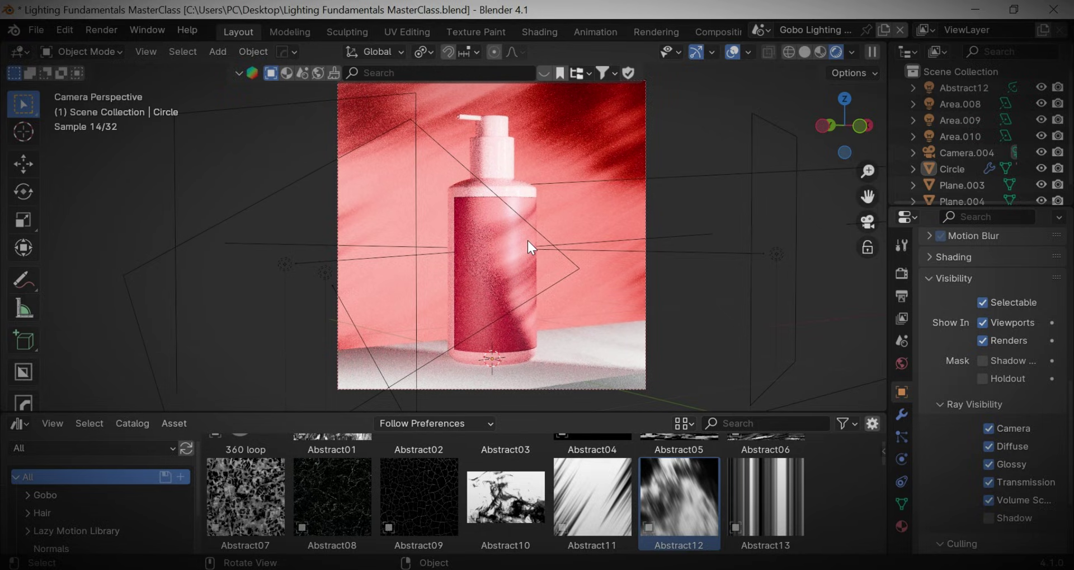
# - Select the Abstract12 spot light in solid shading and replace the Asset Browser with the Shader Editor
pyautogui.scroll(-4, 540, 220)
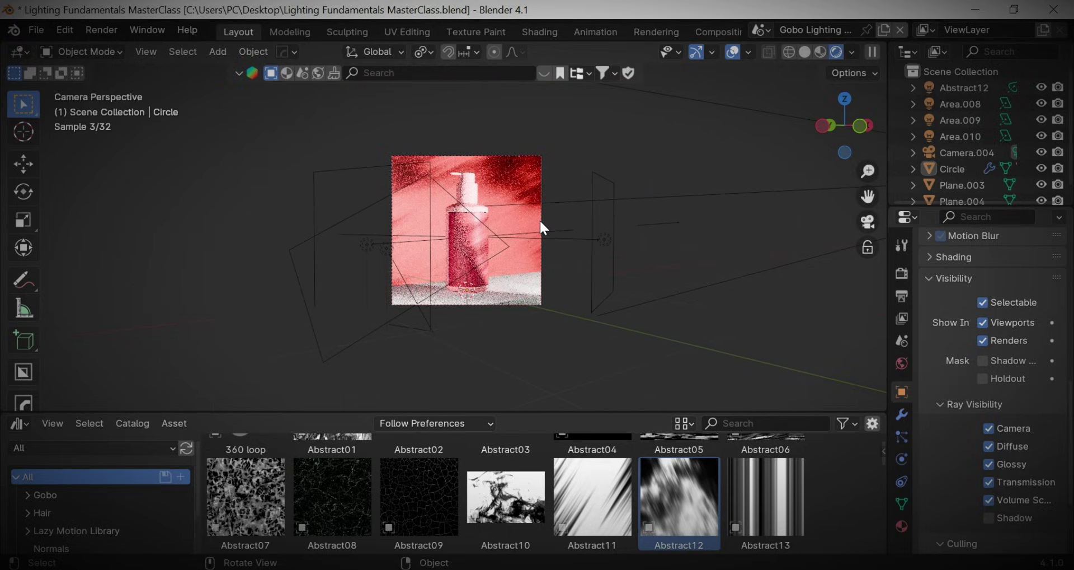
pyautogui.moveTo(867, 196); pyautogui.dragTo(739, 220)
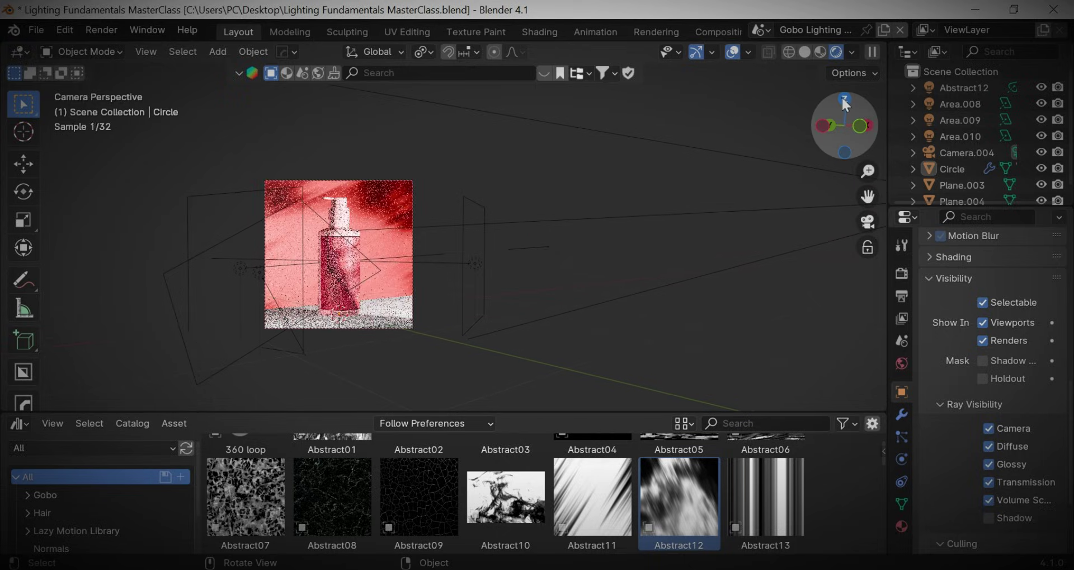
pyautogui.click(806, 51)
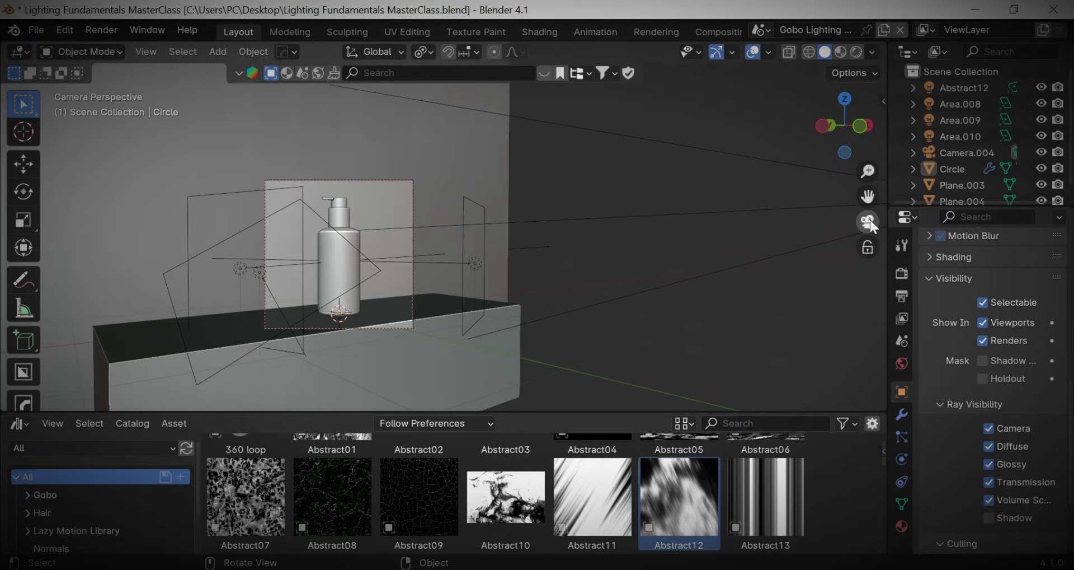
pyautogui.moveTo(868, 195); pyautogui.dragTo(807, 200)
pyautogui.click(799, 213)
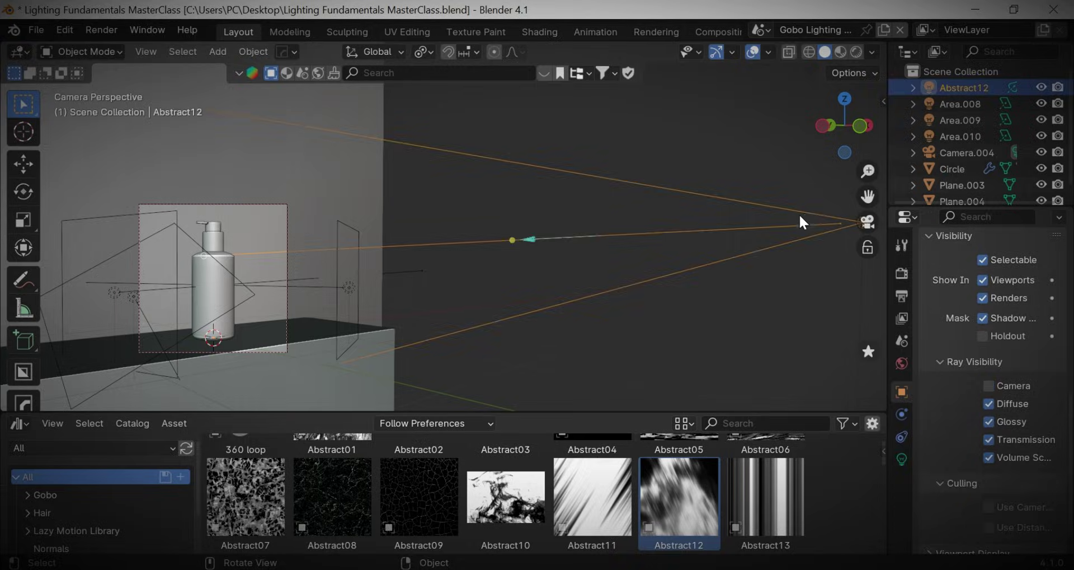
pyautogui.click(20, 423)
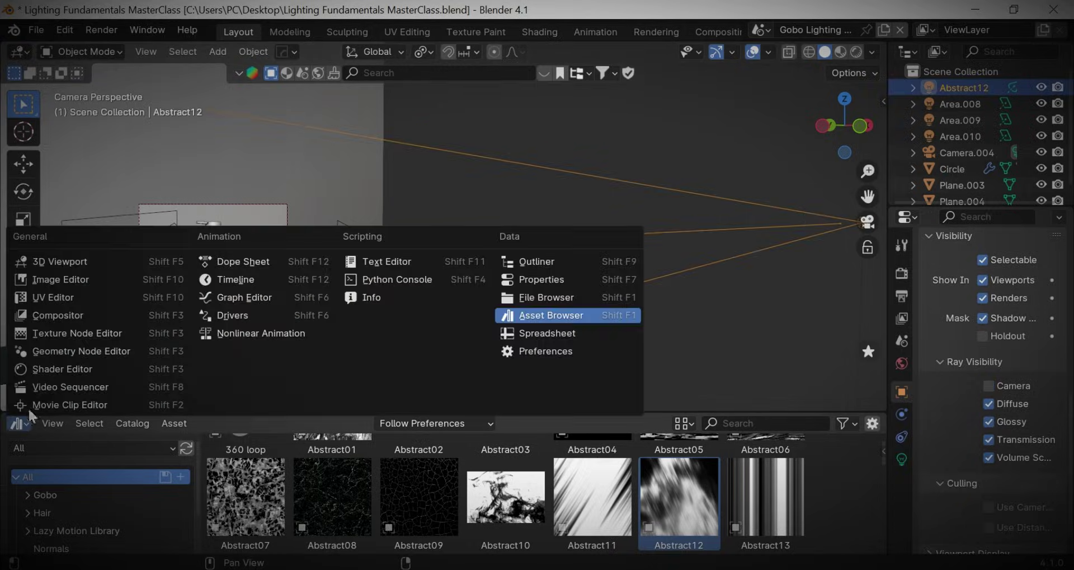
pyautogui.click(62, 369)
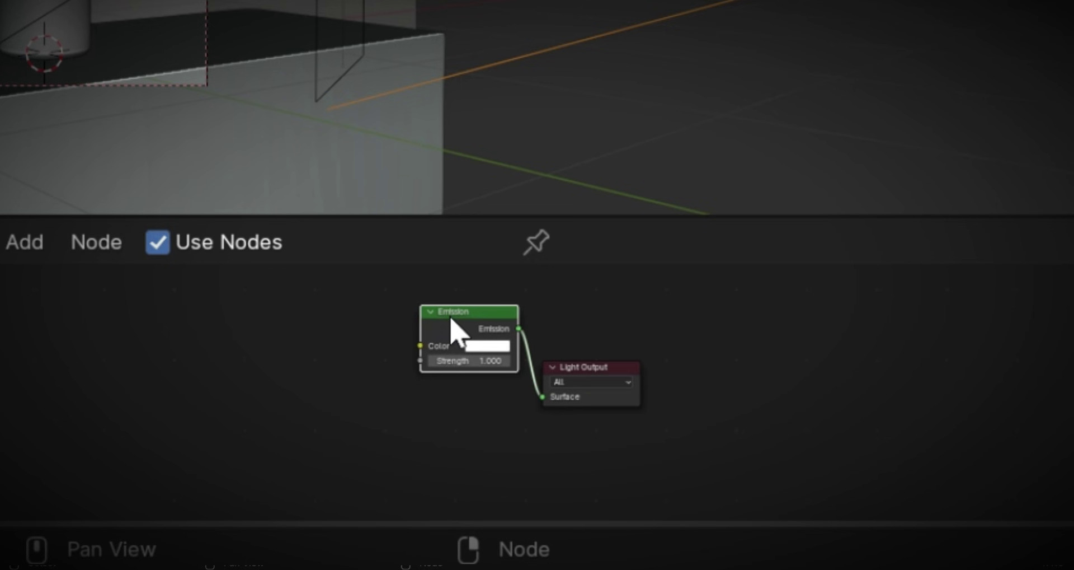
# - Reposition the Emission node beside Light Output and show the bottle scene in rendered shading
pyautogui.moveTo(451, 317); pyautogui.dragTo(425, 376)
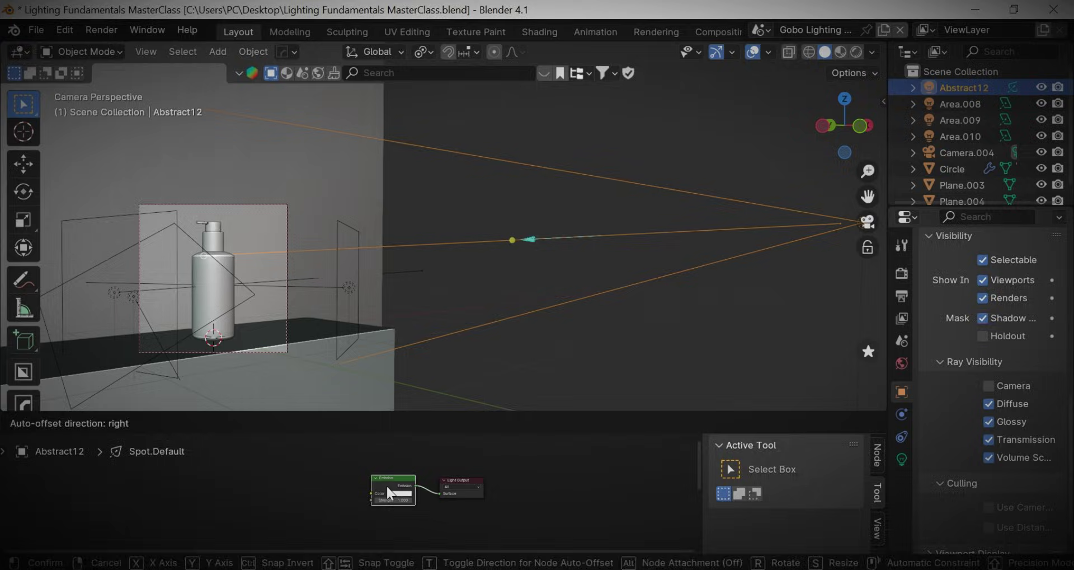
pyautogui.scroll(4, 436, 296)
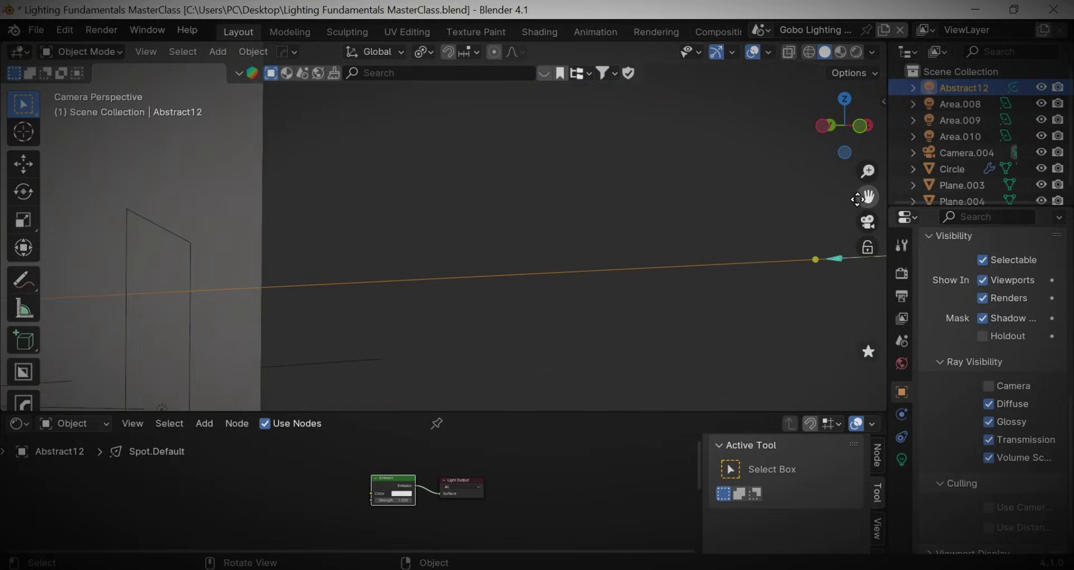
pyautogui.moveTo(858, 199); pyautogui.dragTo(1023, 144)
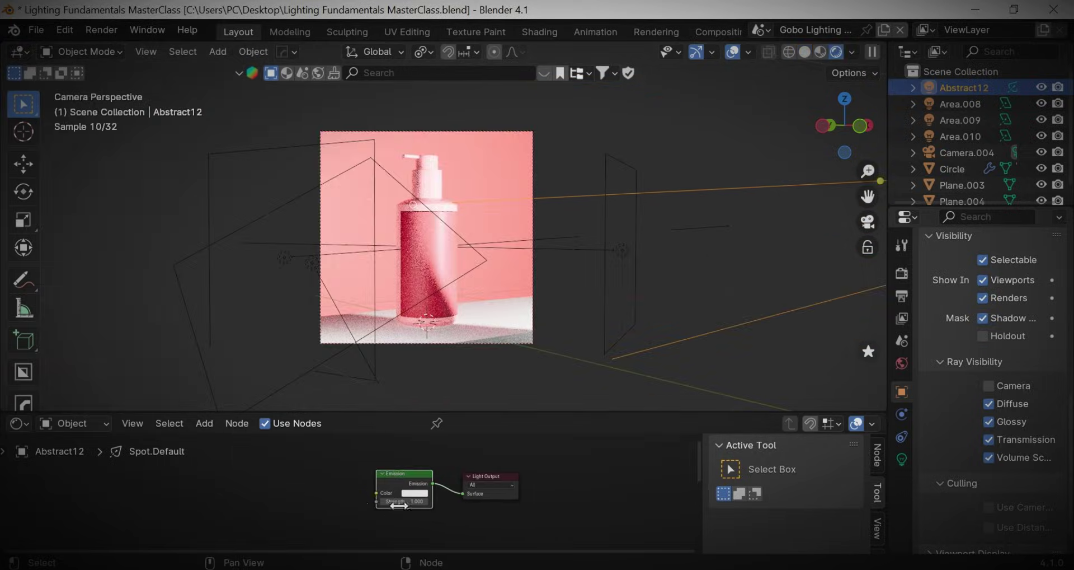
pyautogui.scroll(4, 444, 519)
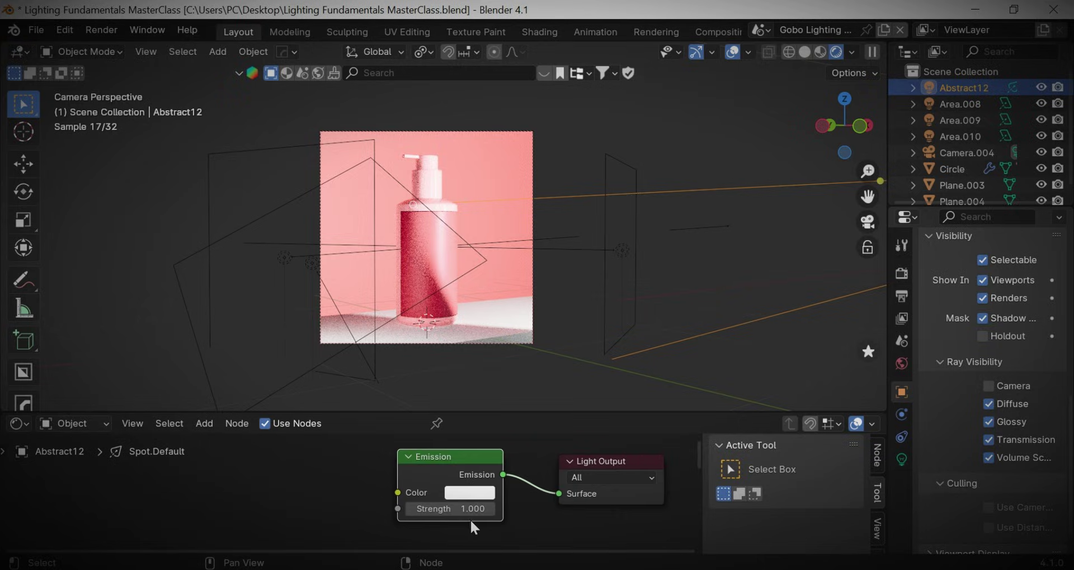
pyautogui.scroll(-1, 474, 527)
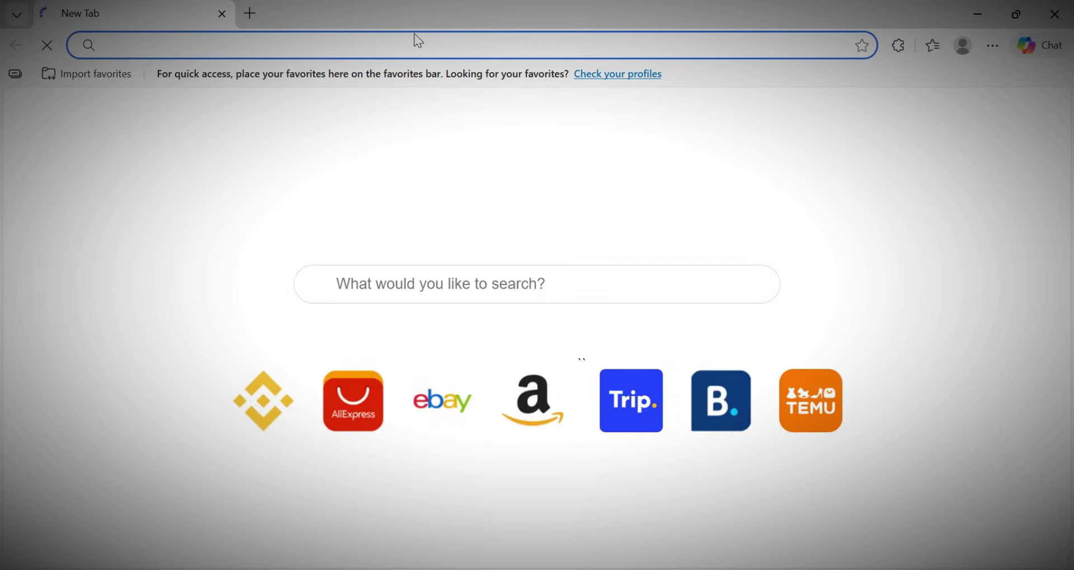
# - Search the web for "gobos png" in the browser and show the image results
pyautogui.write('gobos p')
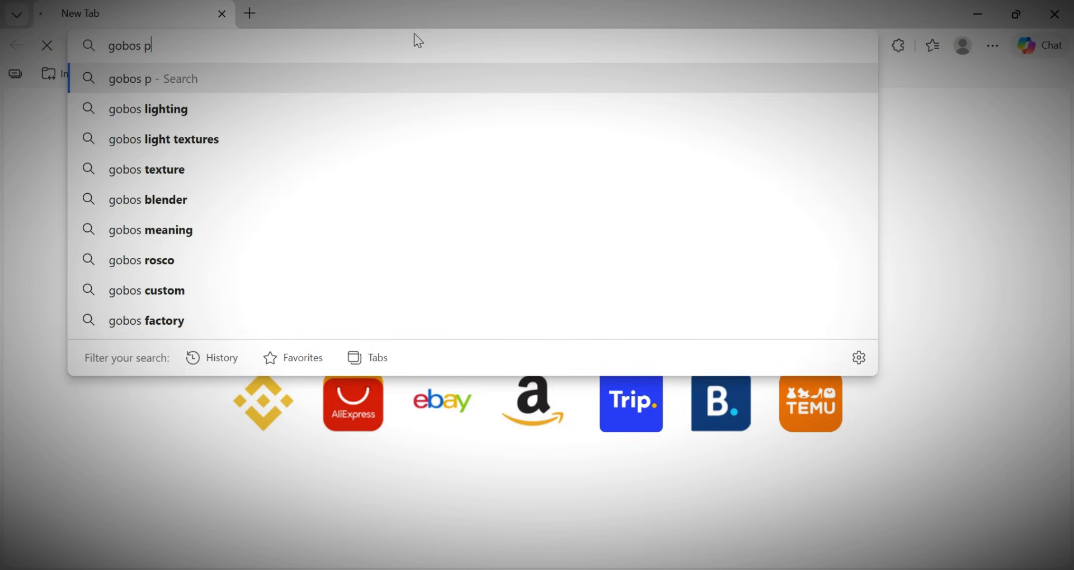
pyautogui.write('ng')
pyautogui.press('Return')
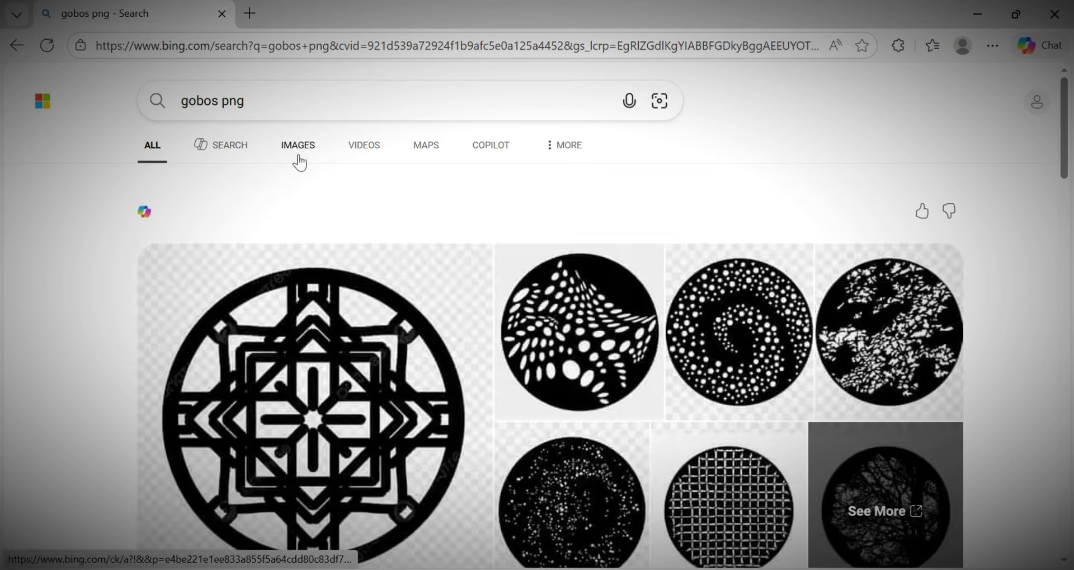
pyautogui.click(298, 154)
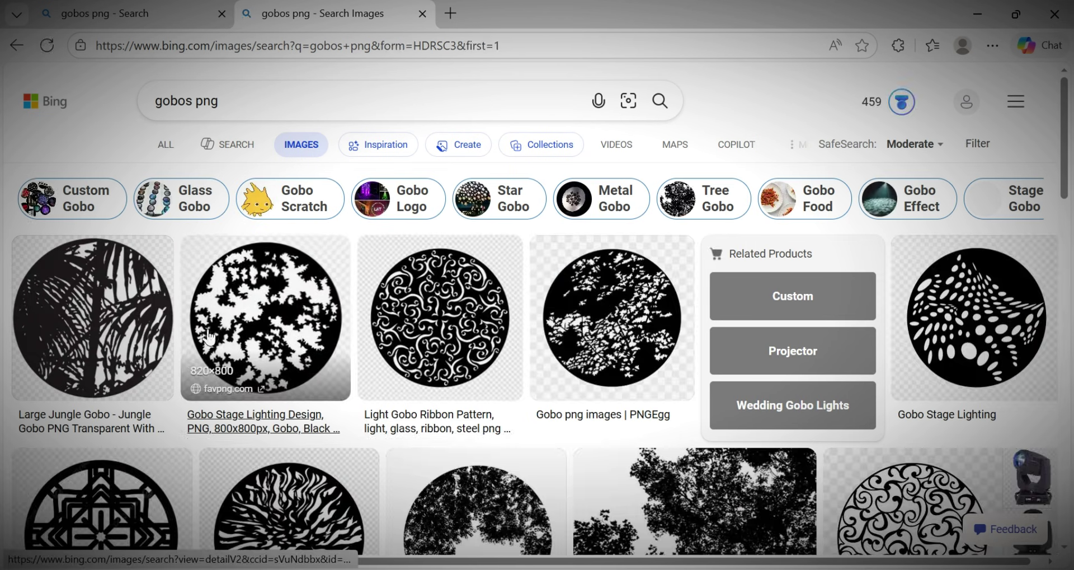
# - Save the black-and-white Gobo Stage Lighting Design image from favpng.com to the Downloads folder as a JPG file
pyautogui.click(268, 306)
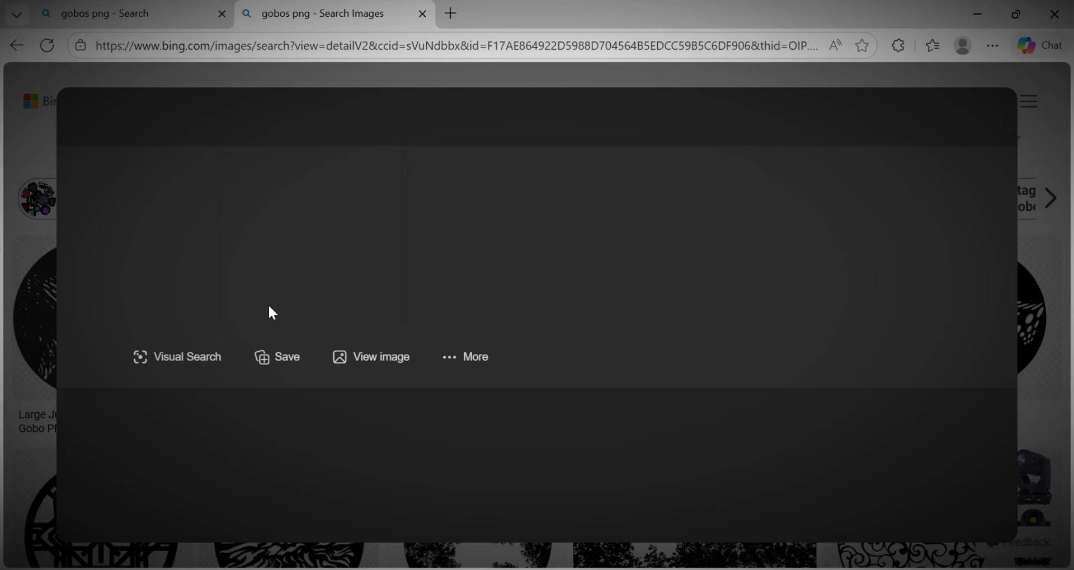
pyautogui.click(292, 366)
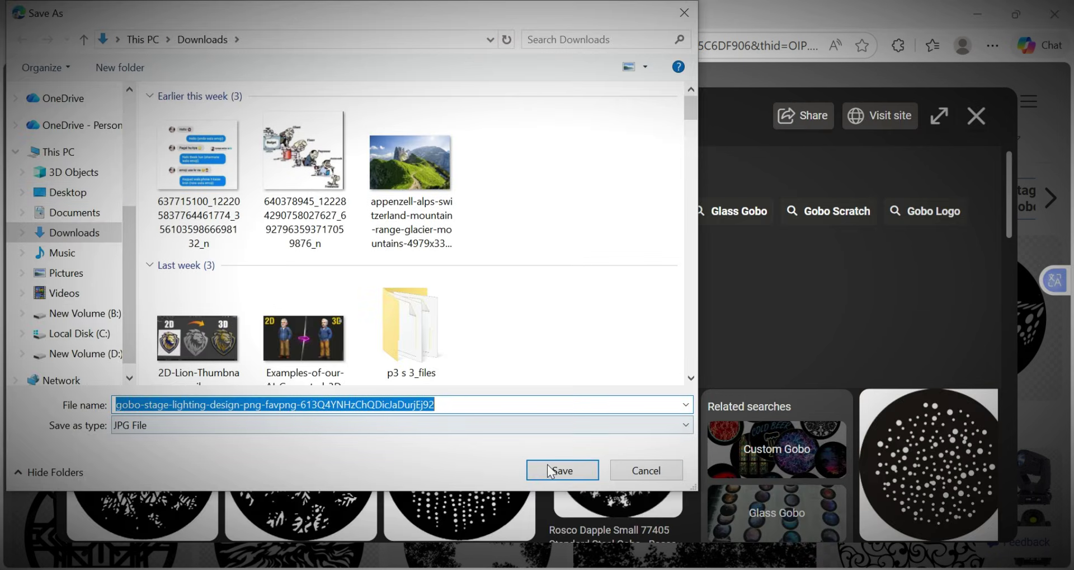
pyautogui.click(549, 468)
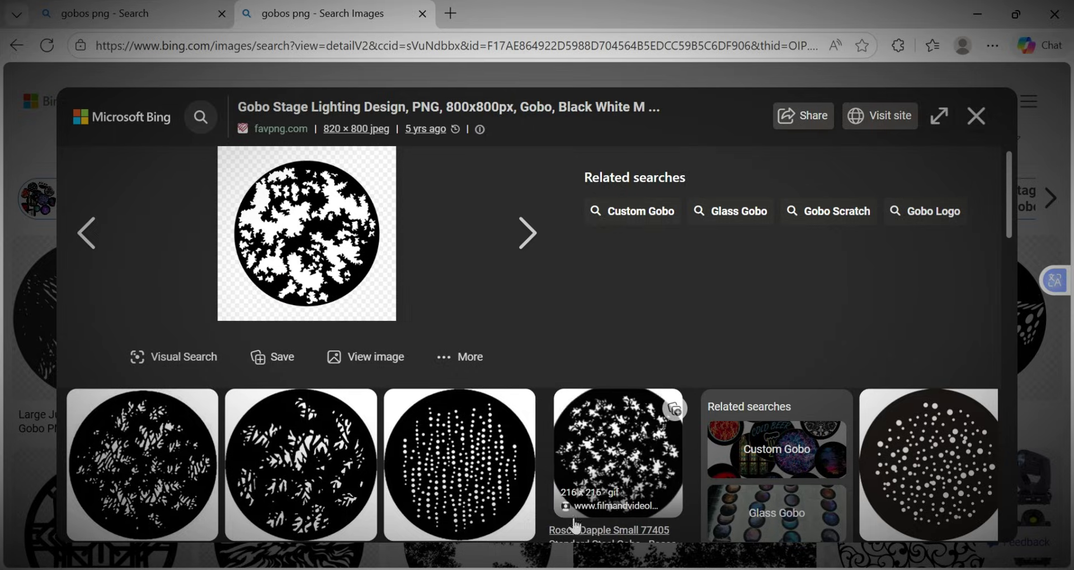
# - Switch back to Blender and add an Image Texture node in front of the Abstract12 light's Emission node
pyautogui.hotkey('alt', 'Tab')
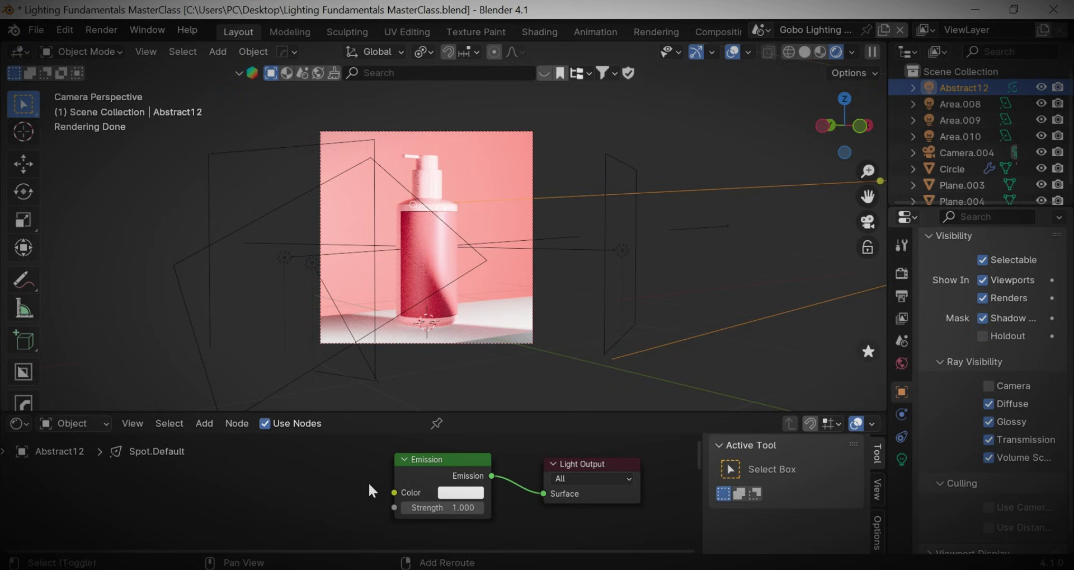
pyautogui.hotkey('shift', 'a')
pyautogui.hotkey('shift', 'a')
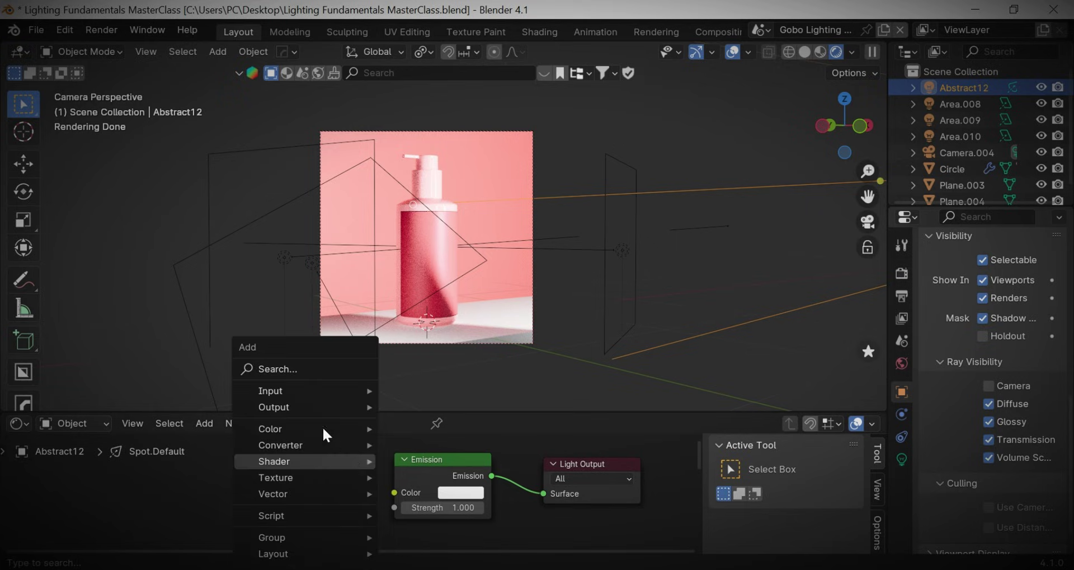
pyautogui.click(279, 369)
pyautogui.click(291, 411)
pyautogui.click(207, 458)
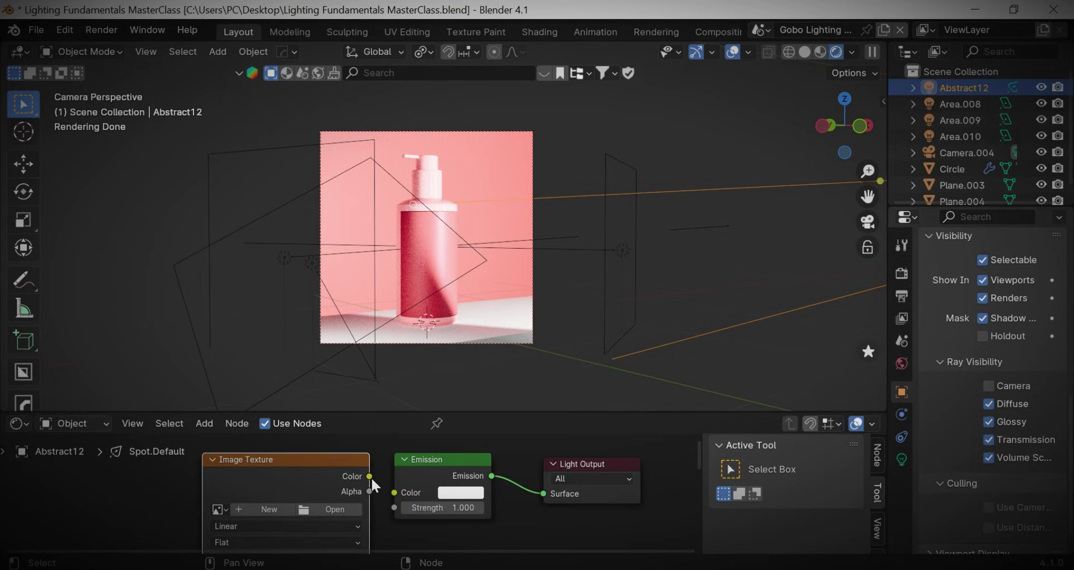
# - Feed the downloaded gobo-stage-lighting image into the Emission color with mapping nodes, and show the scene in rendered shading
pyautogui.moveTo(371, 475); pyautogui.dragTo(392, 491)
pyautogui.click(321, 510)
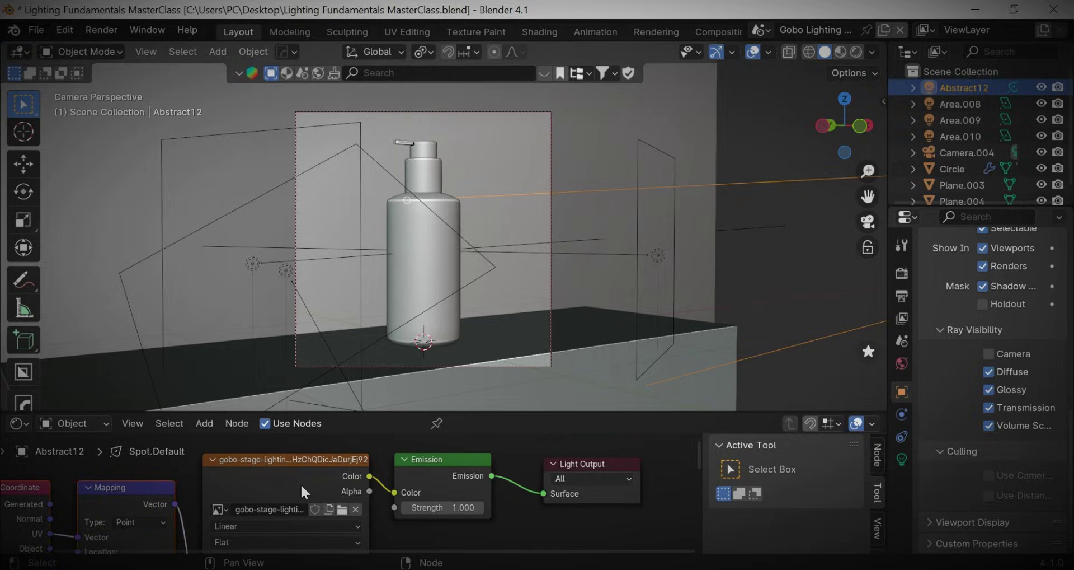
pyautogui.click(856, 51)
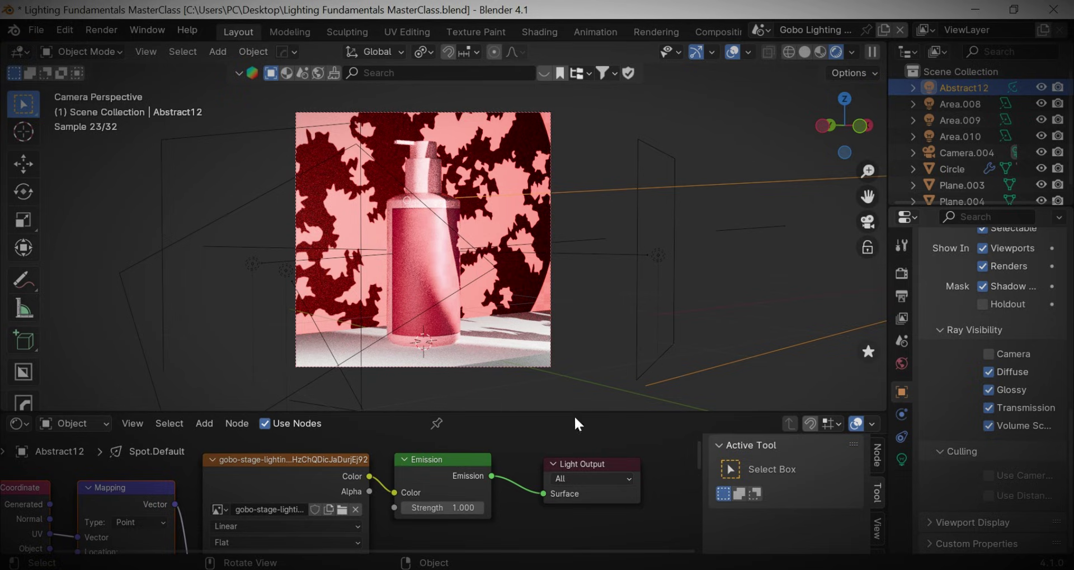
# - Set the Abstract12 spot light's radius to 0.09 m in its light settings
pyautogui.moveTo(699, 454); pyautogui.dragTo(697, 500)
pyautogui.scroll(3, 955, 427)
pyautogui.click(903, 458)
pyautogui.scroll(3, 979, 428)
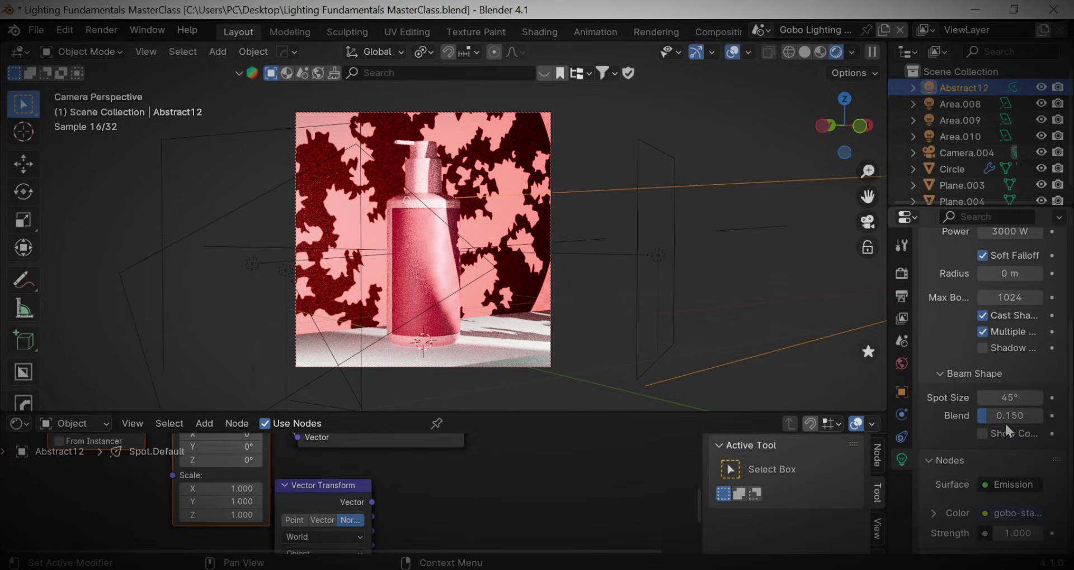
pyautogui.scroll(4, 1006, 404)
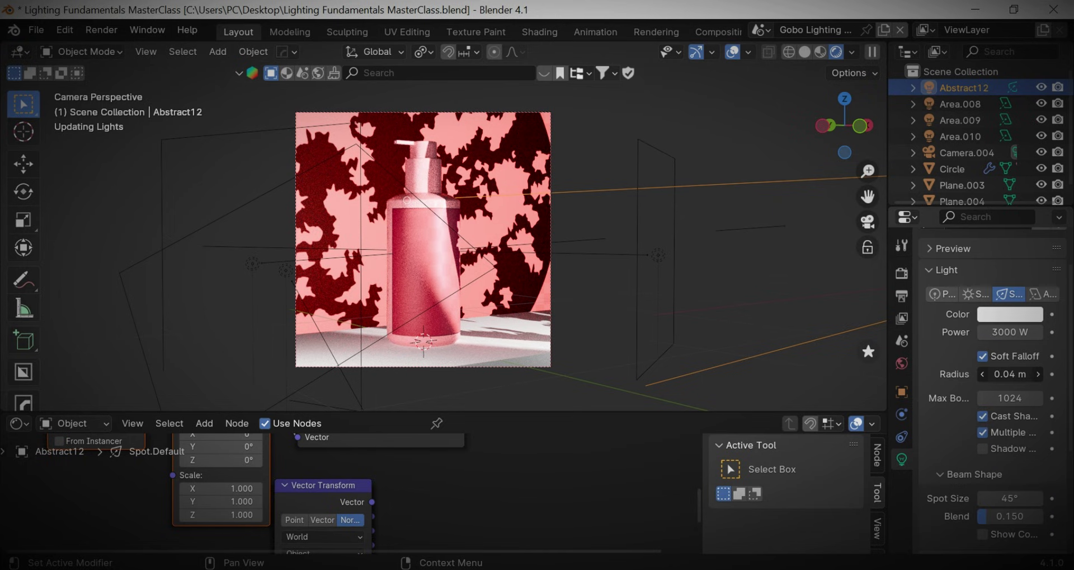
pyautogui.moveTo(1010, 374); pyautogui.dragTo(1016, 374)
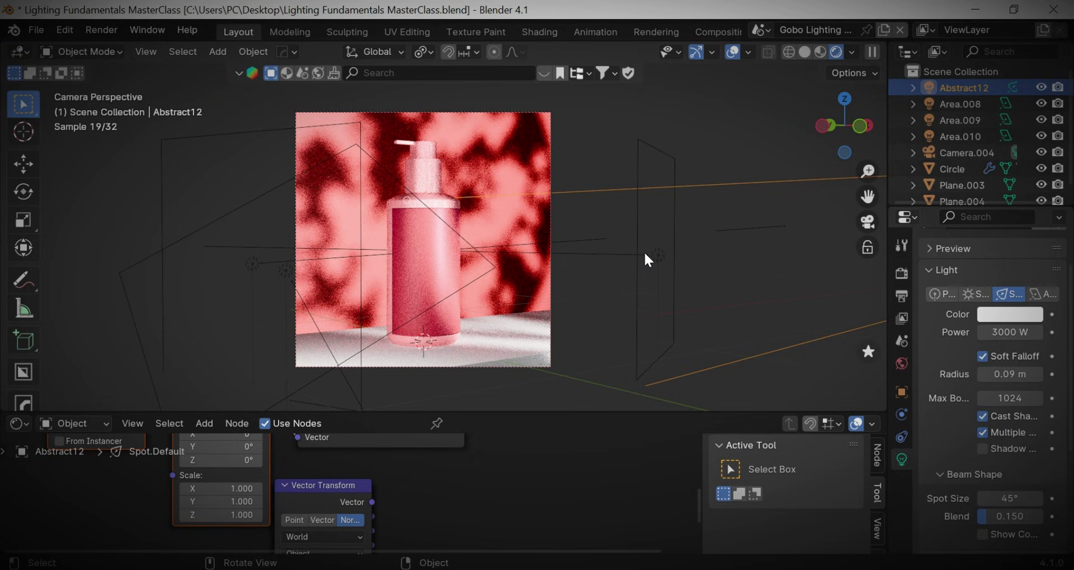
# - Shift the Abstract12 spot light slightly to reposition the gobo shadow pattern, and clear the selection
pyautogui.press('g')
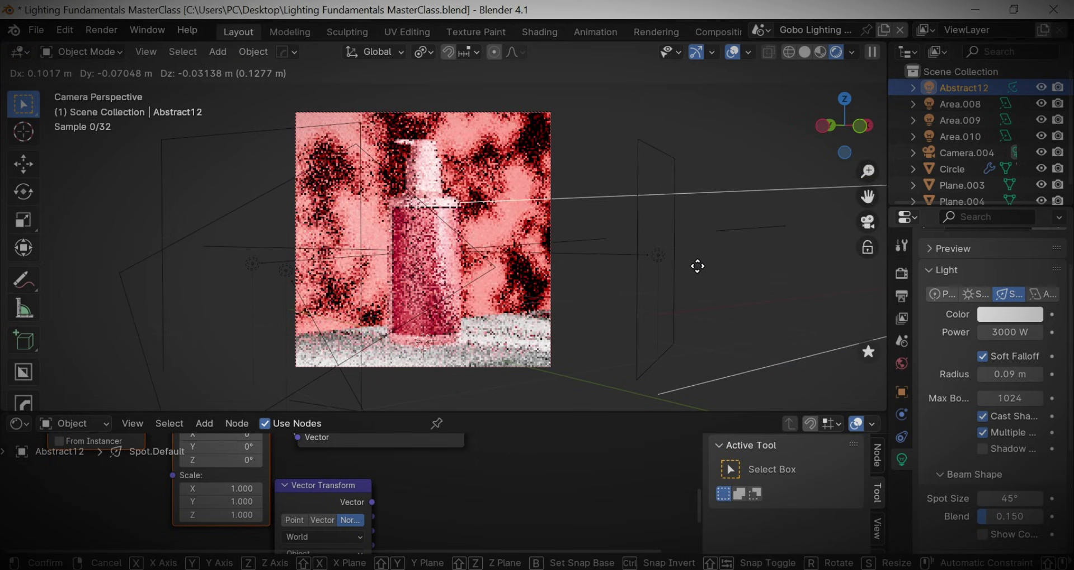
pyautogui.click(710, 272)
pyautogui.click(750, 235)
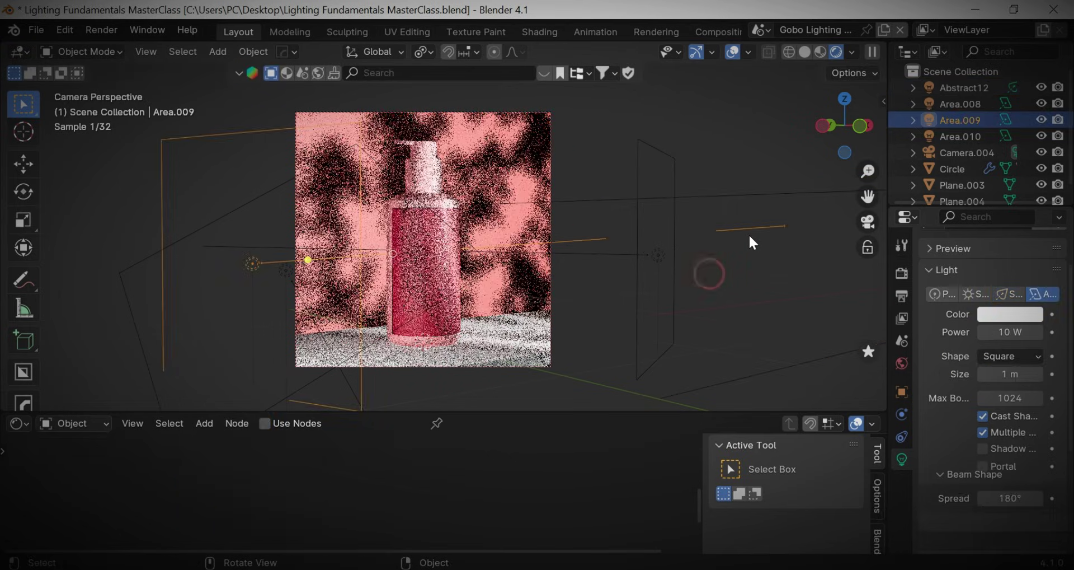
pyautogui.click(742, 126)
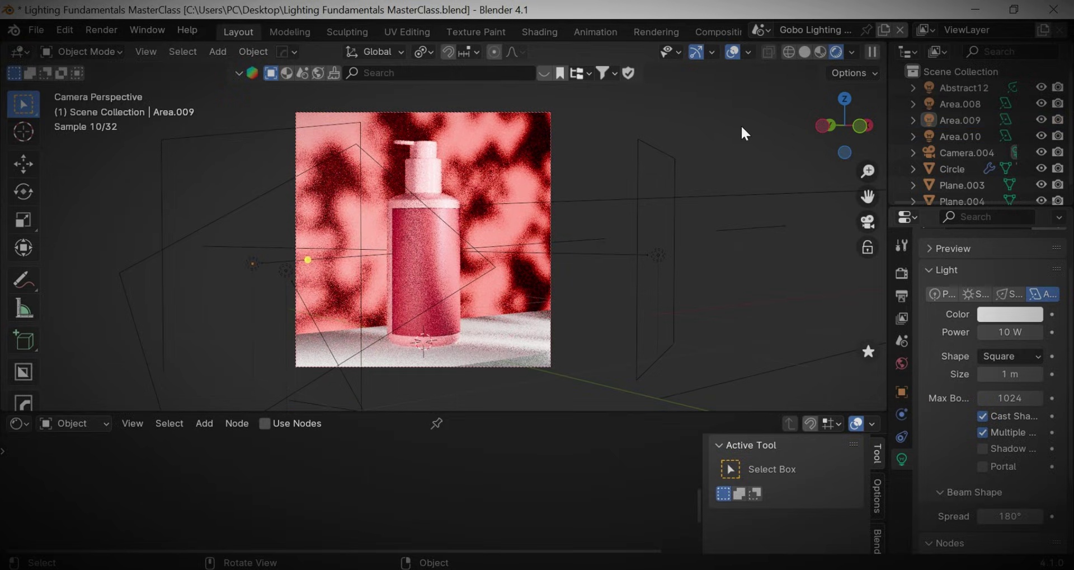
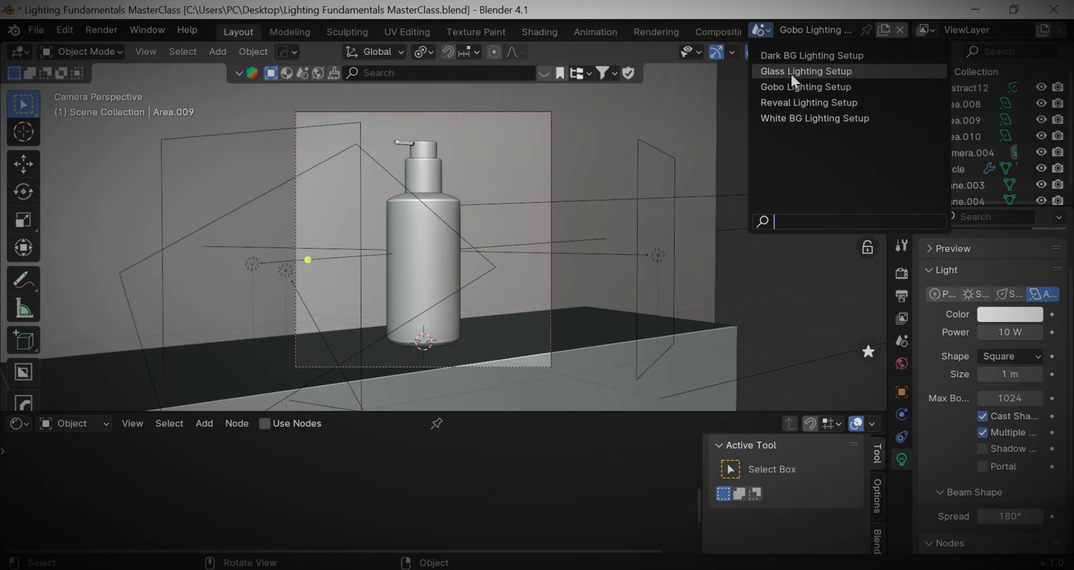
# - Switch to the Glass Lighting Setup scene and frame the perfume bottle in the camera view
pyautogui.press('Return')
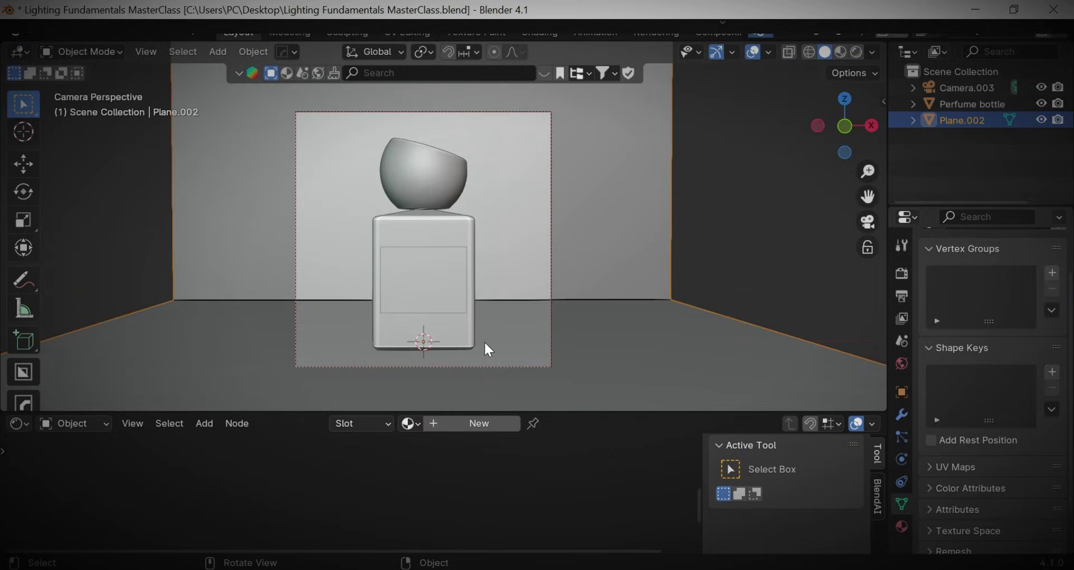
pyautogui.moveTo(473, 31); pyautogui.dragTo(473, 35)
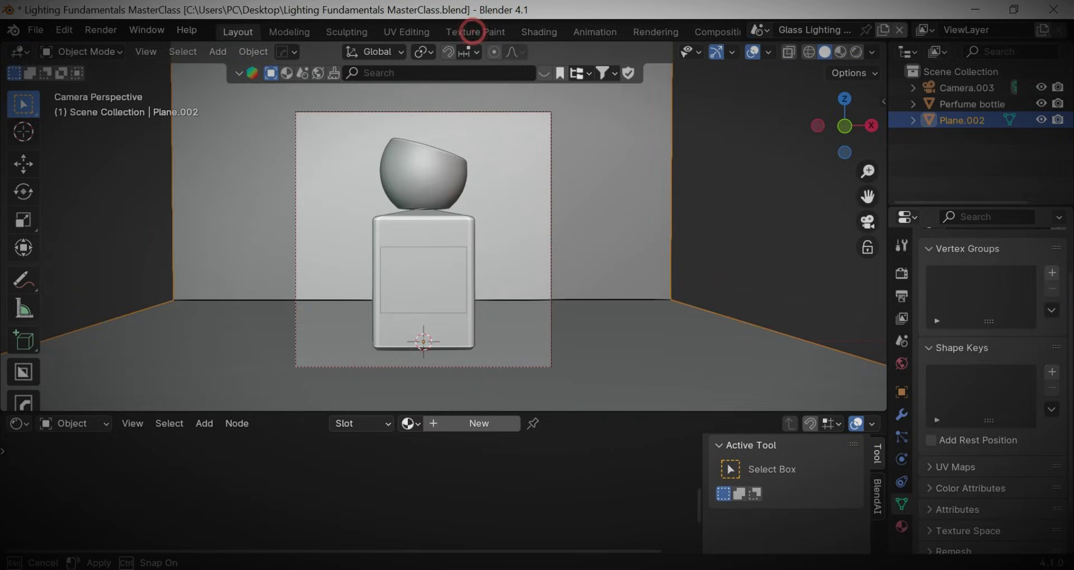
pyautogui.scroll(2, 396, 288)
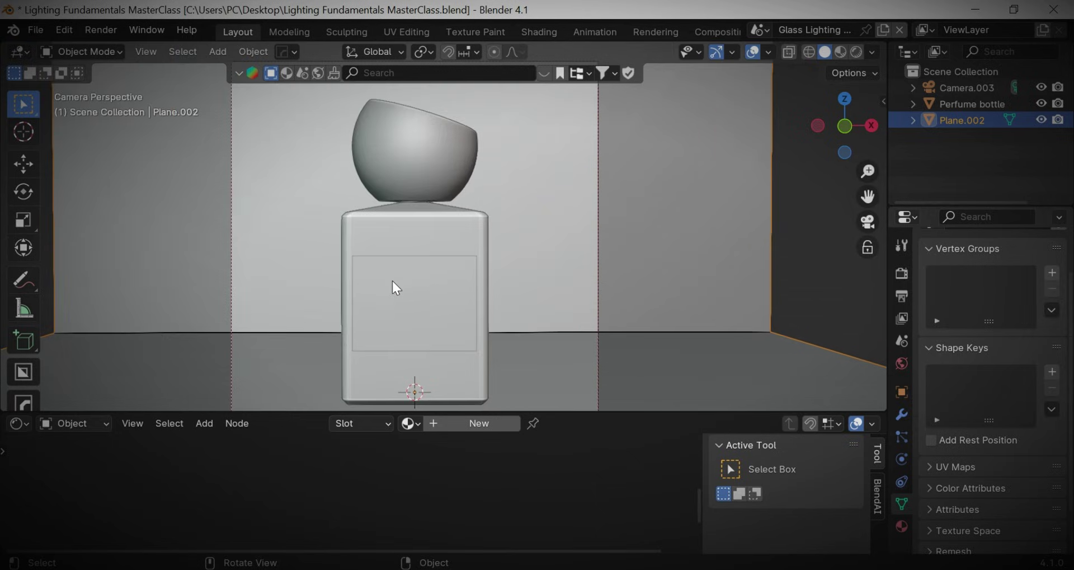
pyautogui.scroll(-3, 366, 236)
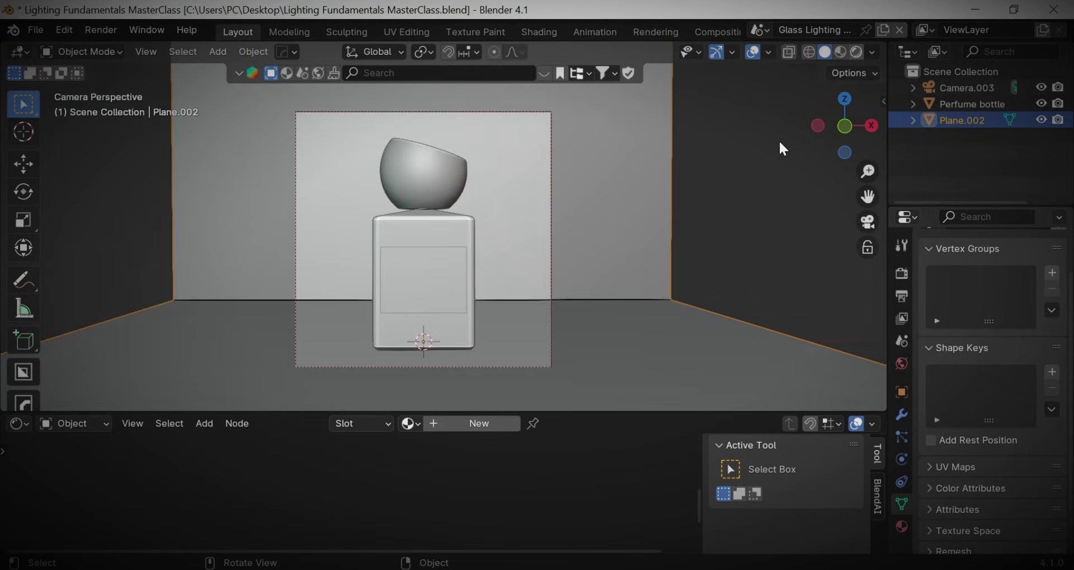
# - Try an area light aimed at the perfume bottle in rendered shading, and delete it back in solid shading
pyautogui.press('z')
pyautogui.press('8')
pyautogui.hotkey('shift', 'a')
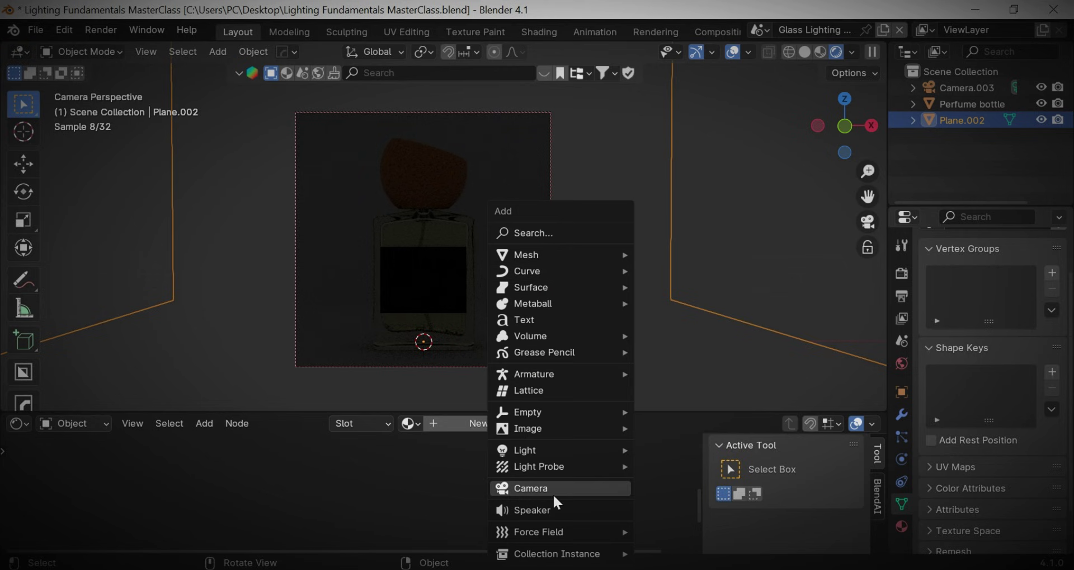
pyautogui.moveTo(560, 450)
pyautogui.click(667, 504)
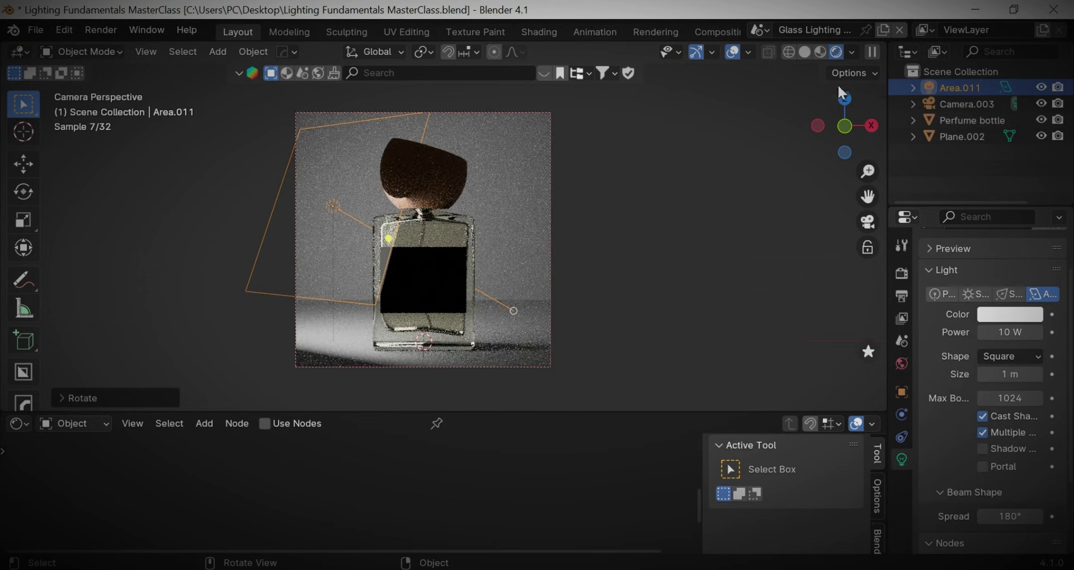
pyautogui.click(810, 52)
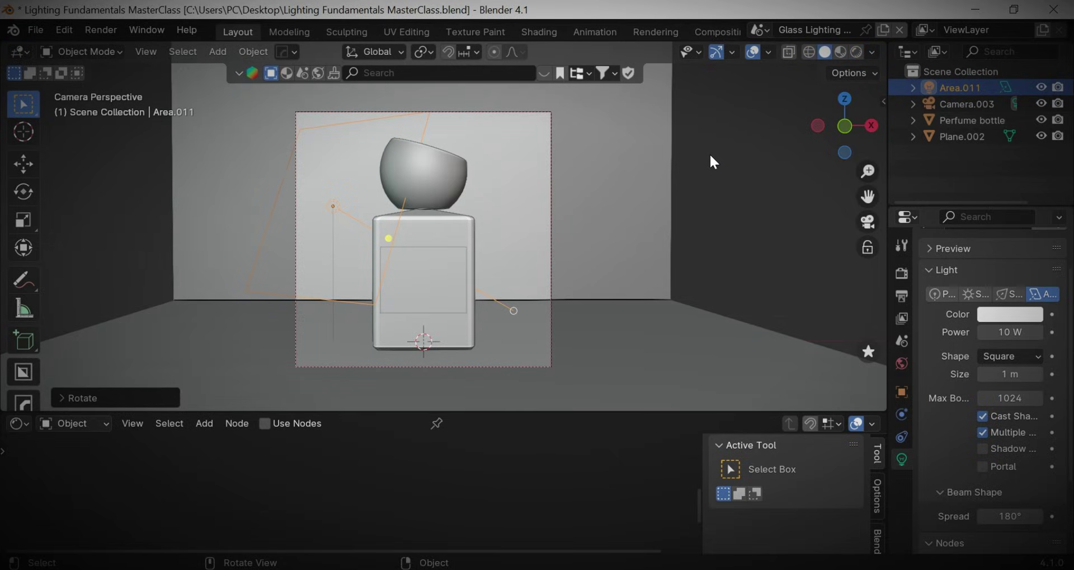
pyautogui.press('x')
pyautogui.click(606, 176)
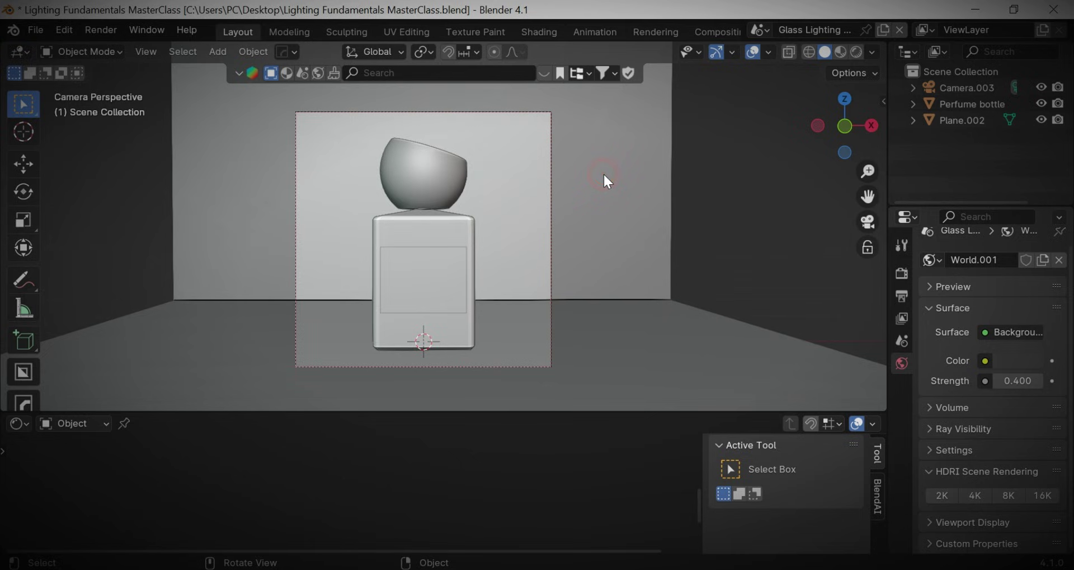
# - Add an area light at the perfume bottle and rotate it about the X axis so it stands upright
pyautogui.hotkey('shift', 'a')
pyautogui.moveTo(456, 276)
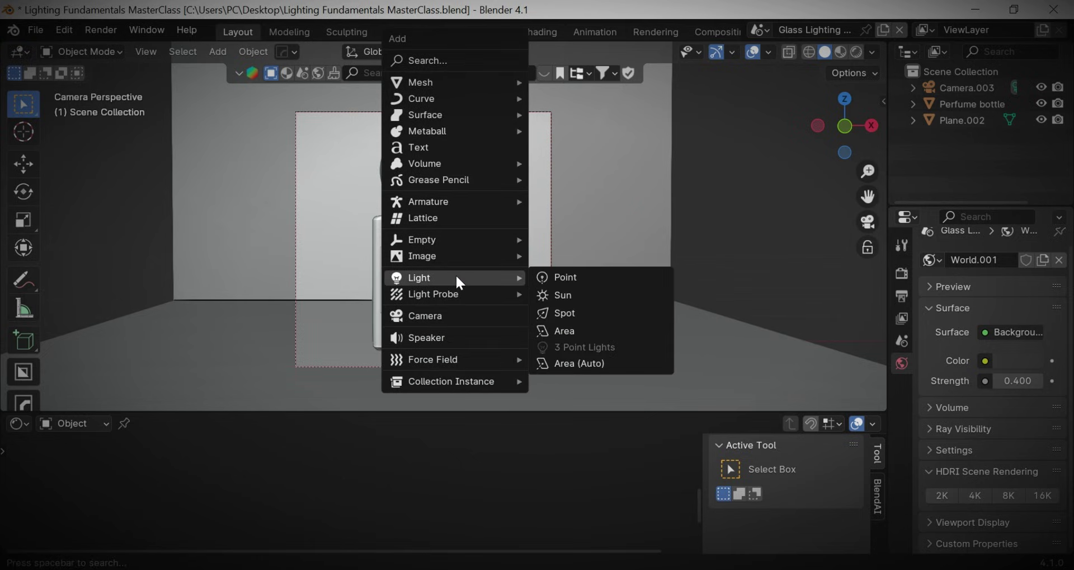
pyautogui.click(595, 335)
pyautogui.moveTo(837, 126); pyautogui.dragTo(805, 134)
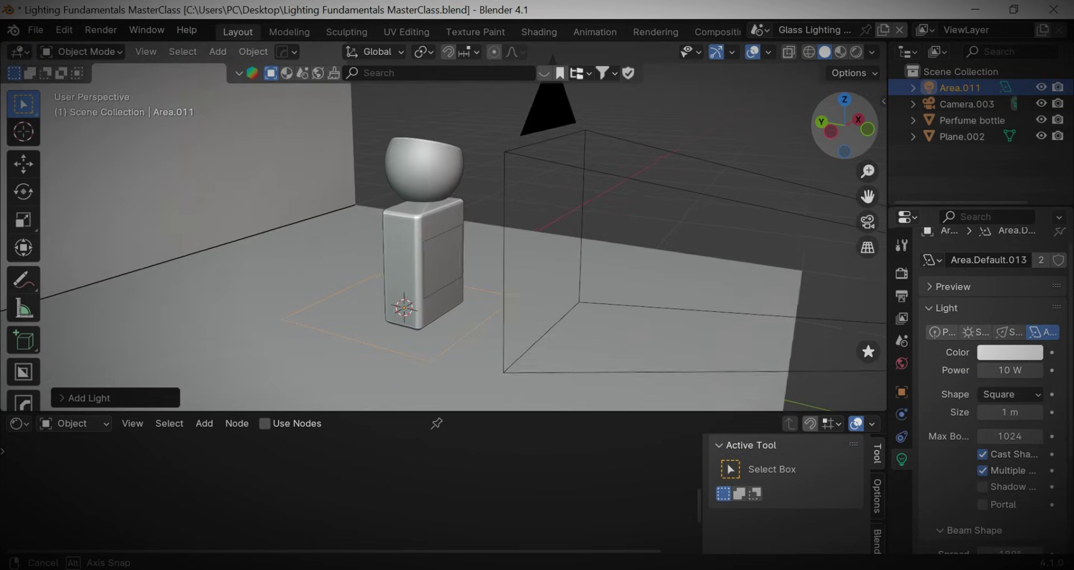
pyautogui.press('r')
pyautogui.press('x')
pyautogui.click(508, 364)
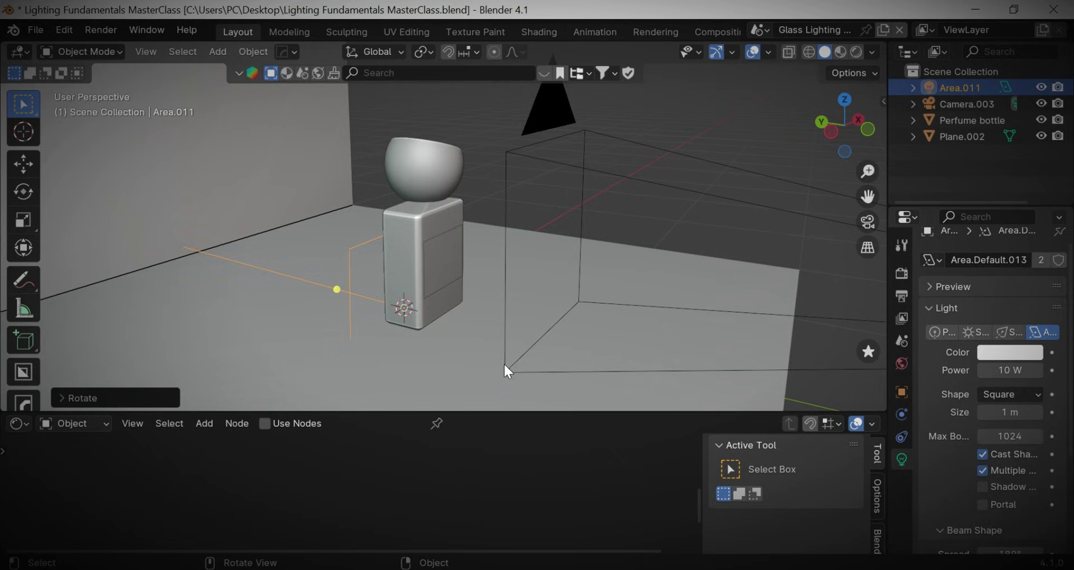
# - Move the area light along Y to behind the perfume bottle and raise it along Z in front of the backdrop
pyautogui.press('g')
pyautogui.press('y')
pyautogui.click(360, 243)
pyautogui.press('g')
pyautogui.press('z')
pyautogui.click(335, 176)
# - Bevel the bend of the Plane.002 backdrop into a smooth curve and apply Shade Smooth by Angle
pyautogui.click(283, 230)
pyautogui.press('Tab')
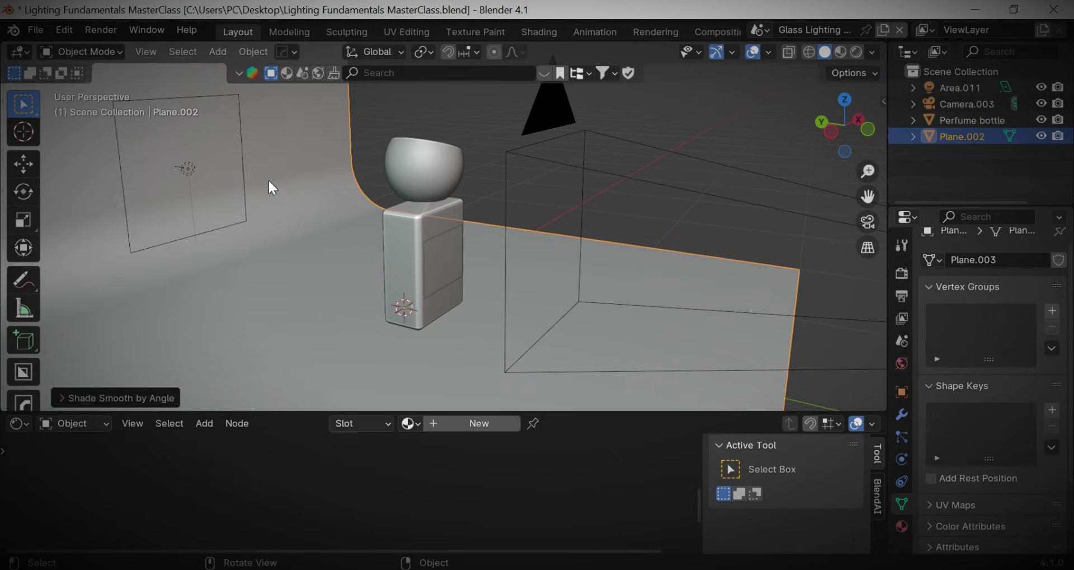
# - In the rendered camera view, make the back area light an Ellipse with 4.2 W power, resize it and lower it behind the bottle
pyautogui.click(216, 173)
pyautogui.press('KP_0')
pyautogui.hotkey('alt', 'c')
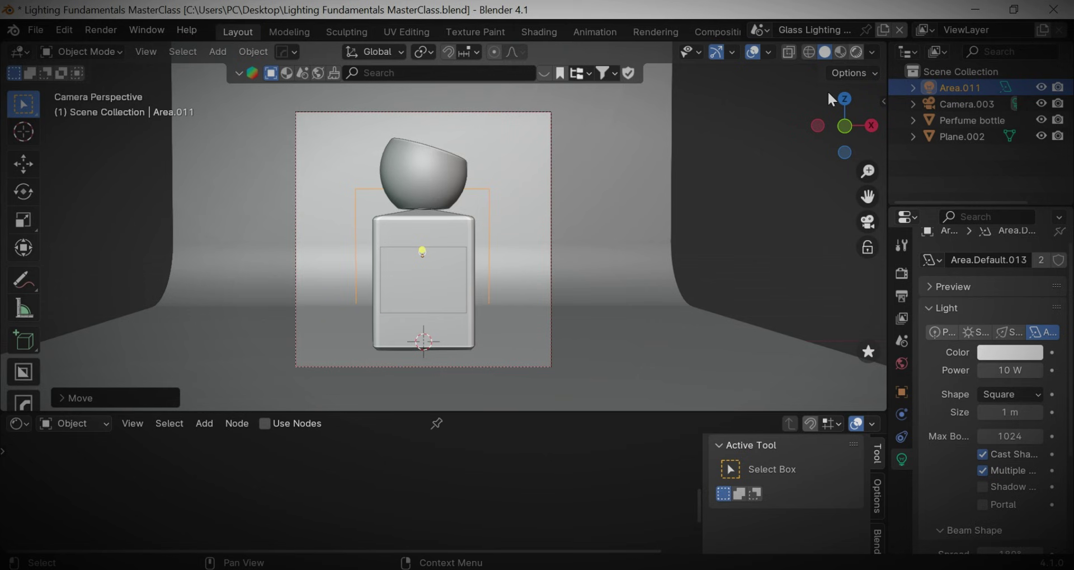
pyautogui.click(856, 52)
pyautogui.press('g')
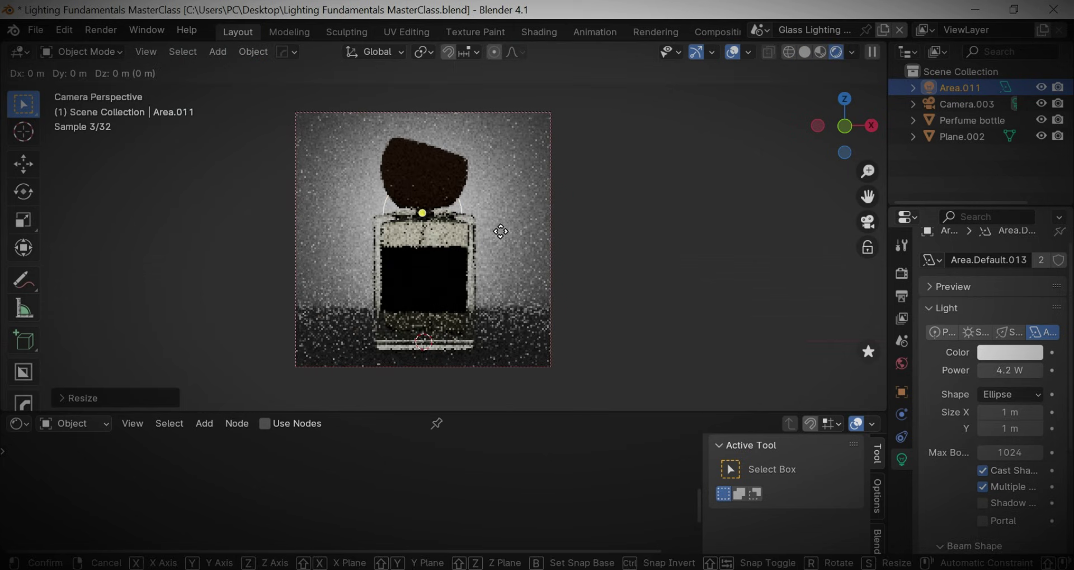
pyautogui.click(499, 273)
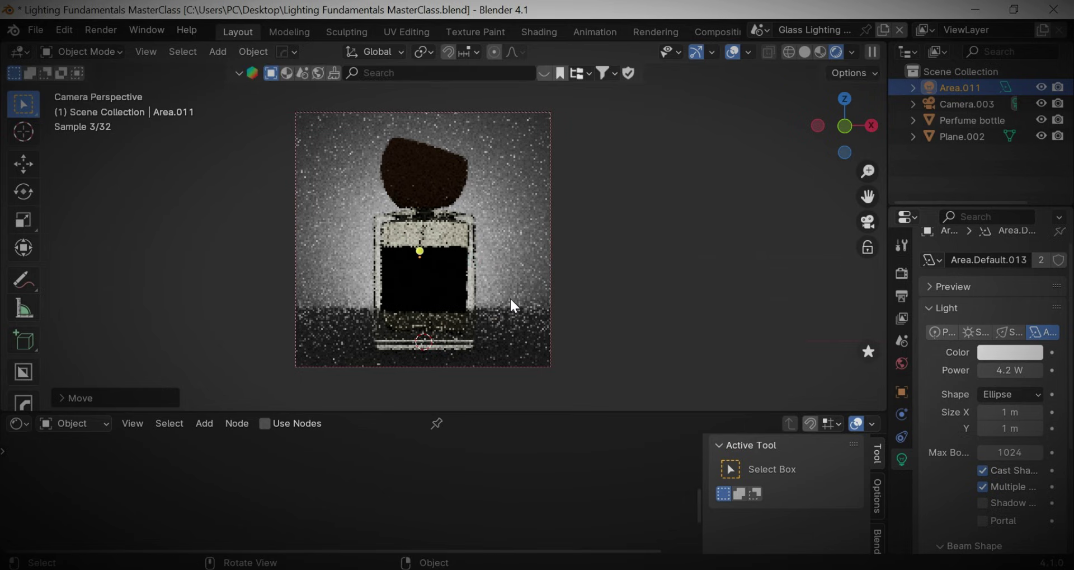
pyautogui.click(510, 296)
pyautogui.press('Tab')
pyautogui.press('Tab')
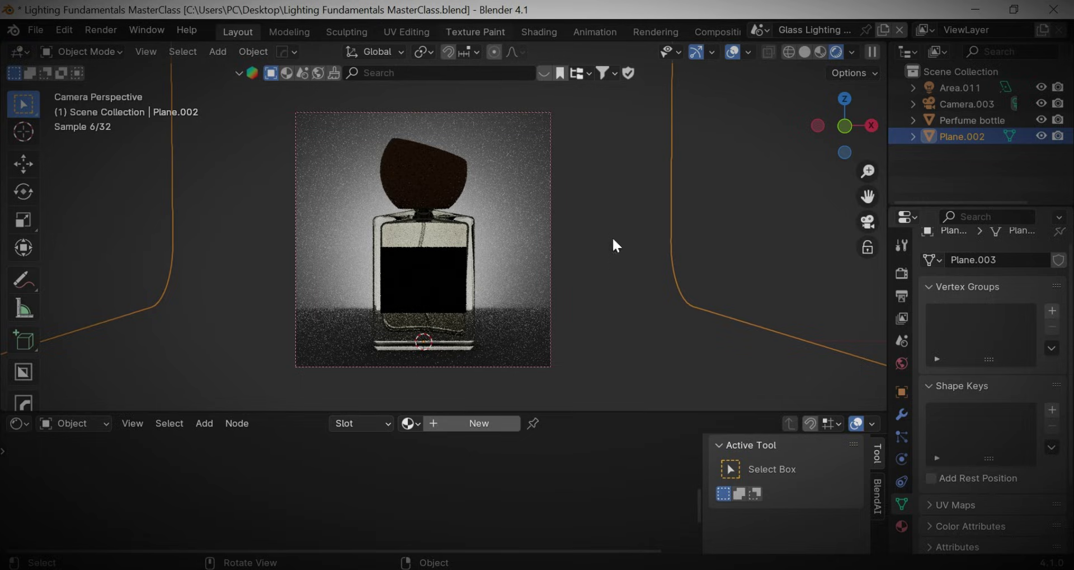
# - Add a second area light and move it along the X axis to the right side of the perfume bottle
pyautogui.hotkey('shift', 'a')
pyautogui.moveTo(520, 302)
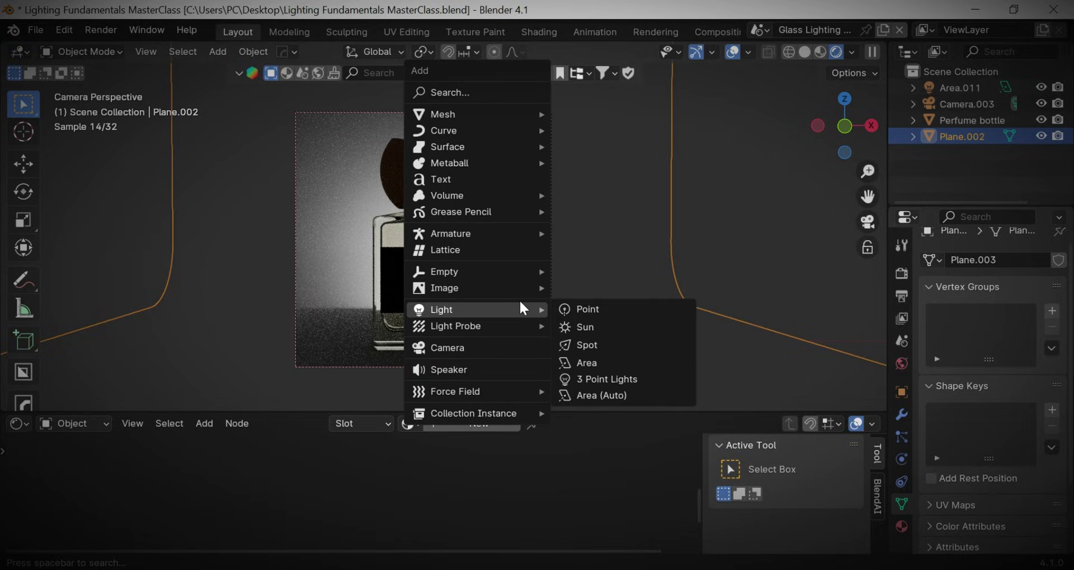
pyautogui.click(593, 359)
pyautogui.press('g')
pyautogui.press('x')
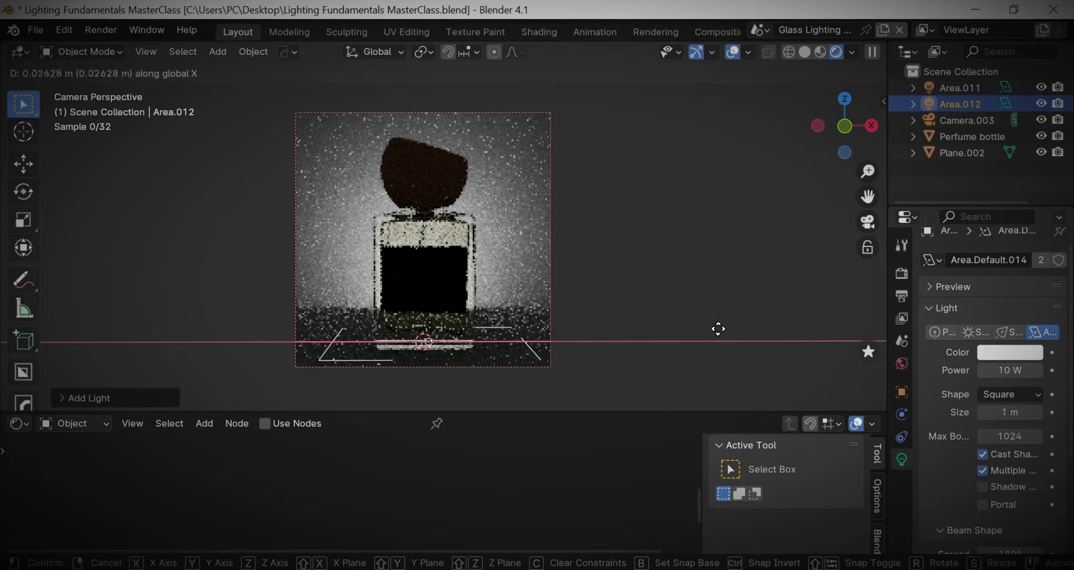
pyautogui.click(782, 329)
# - Rotate the second area light about the Y axis toward the bottle and raise it to the bottle's upper right
pyautogui.press('r')
pyautogui.press('x')
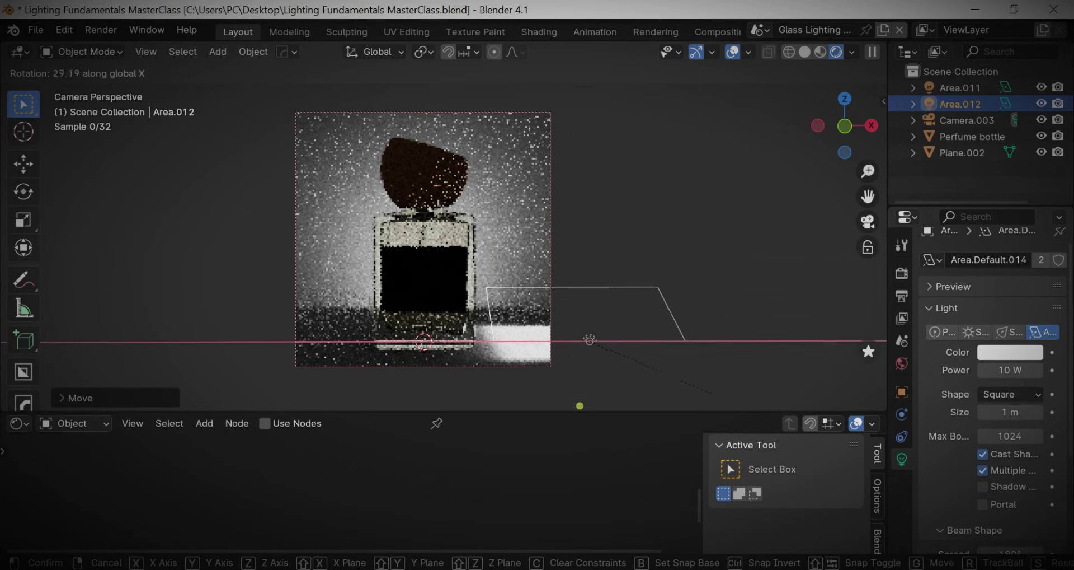
pyautogui.press('y')
pyautogui.click(760, 210)
pyautogui.press('g')
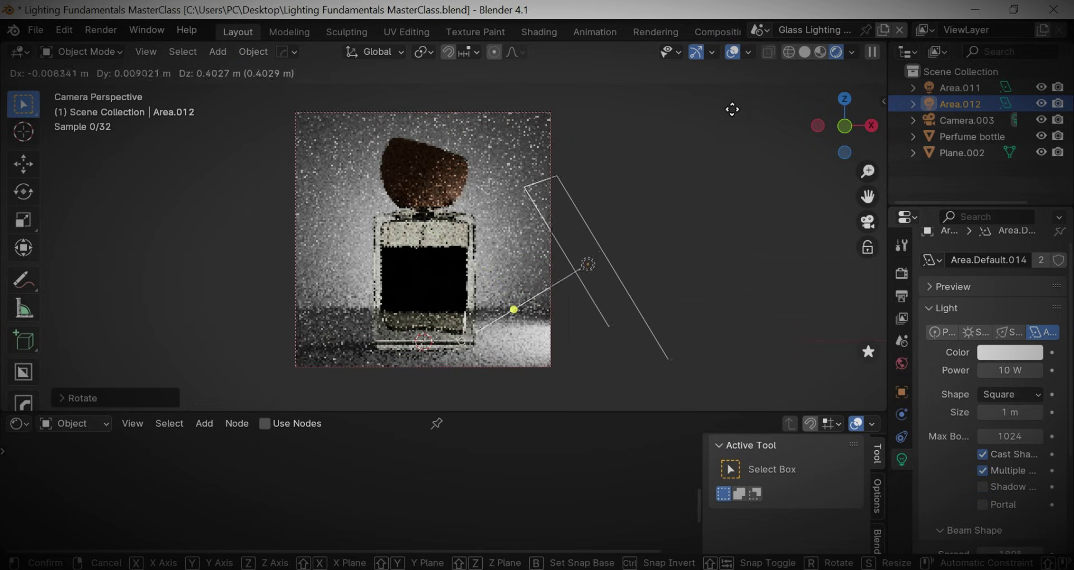
pyautogui.click(719, 90)
# - Enlarge the second area light and move it slightly farther up and right from the perfume bottle
pyautogui.press('s')
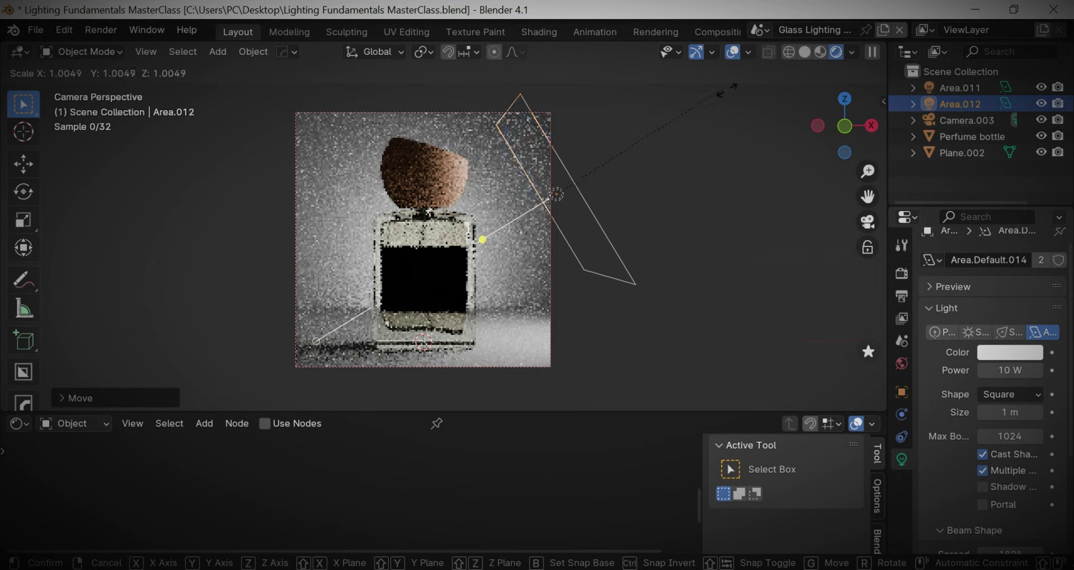
pyautogui.click(784, 56)
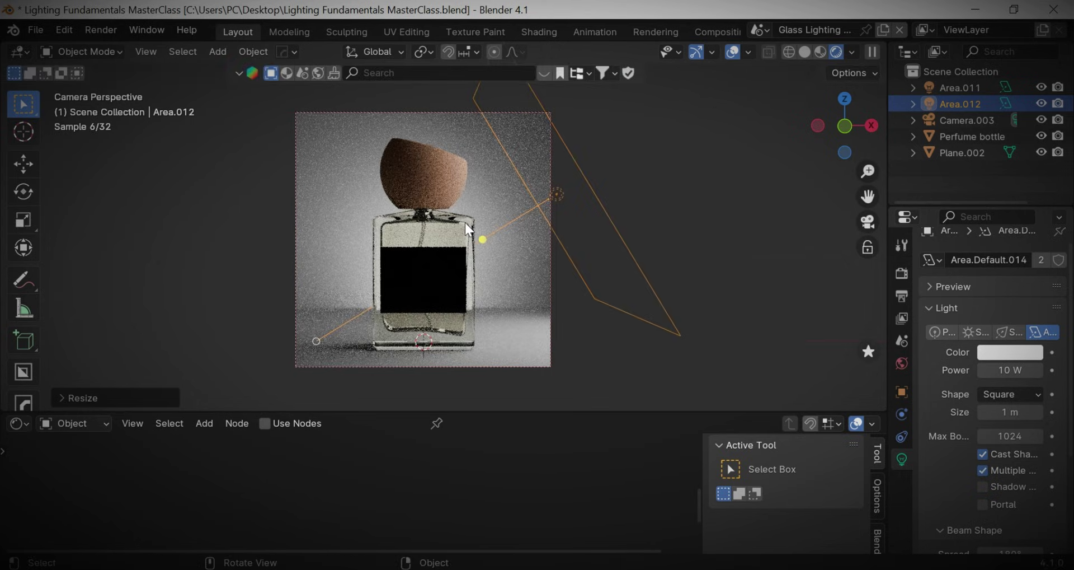
pyautogui.press('g')
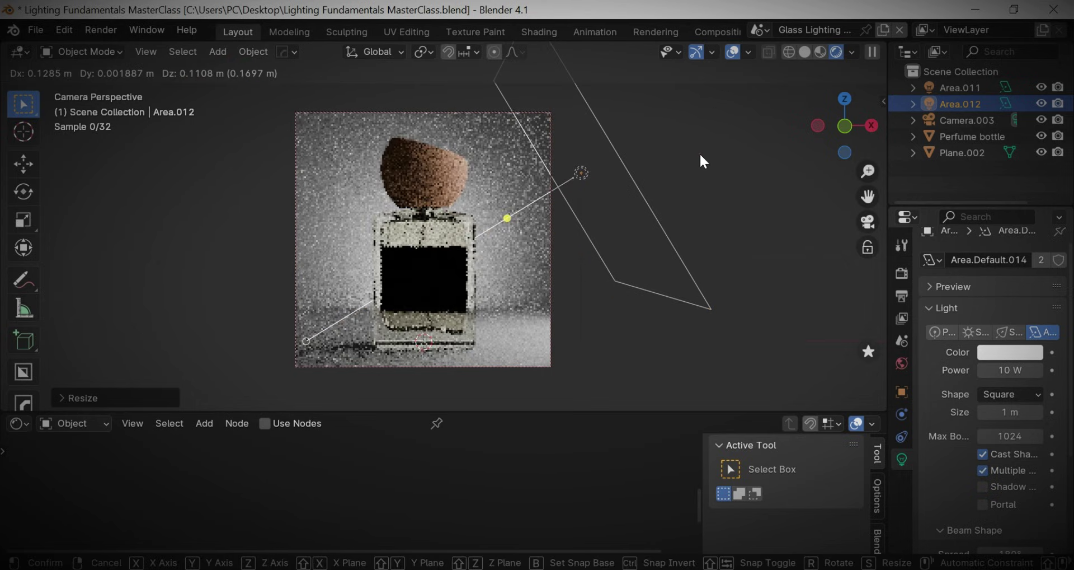
pyautogui.click(700, 152)
# - Add a plane, tilt it about the Y axis and move it between the right area light and the bottle
pyautogui.hotkey('shift', 'a')
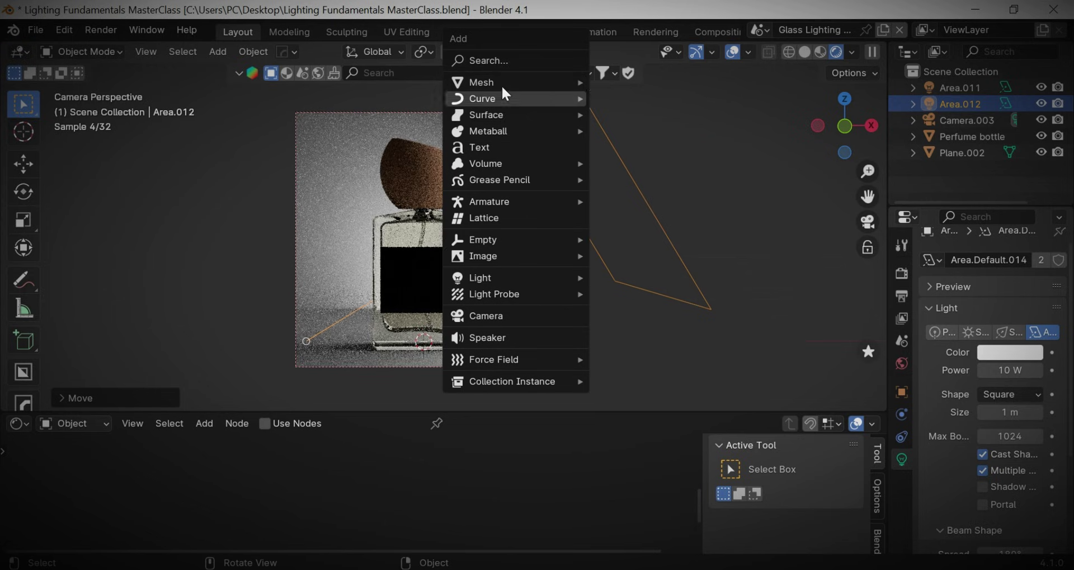
pyautogui.moveTo(560, 82)
pyautogui.click(708, 89)
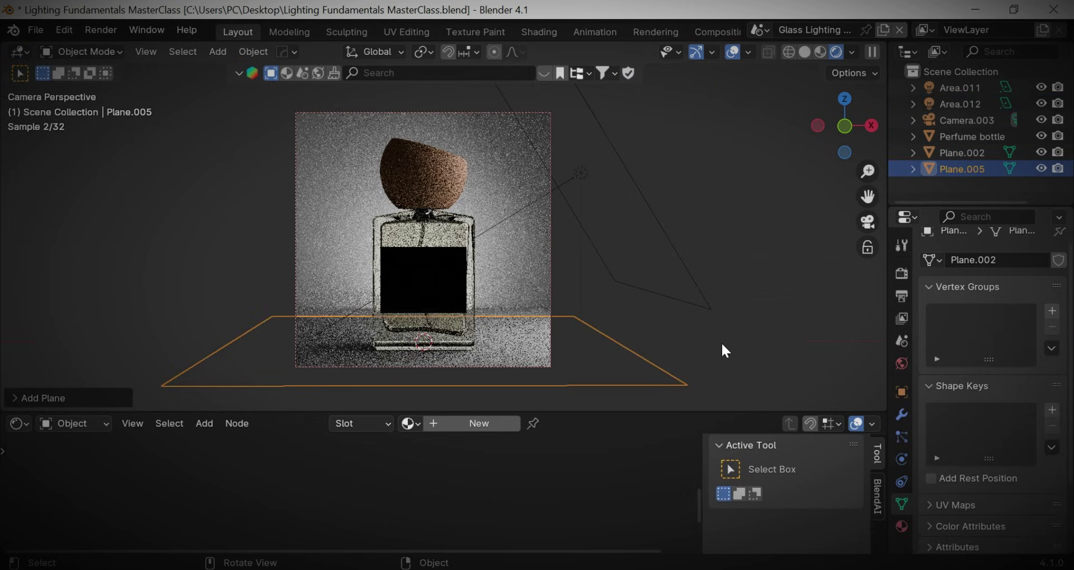
pyautogui.press('r')
pyautogui.press('y')
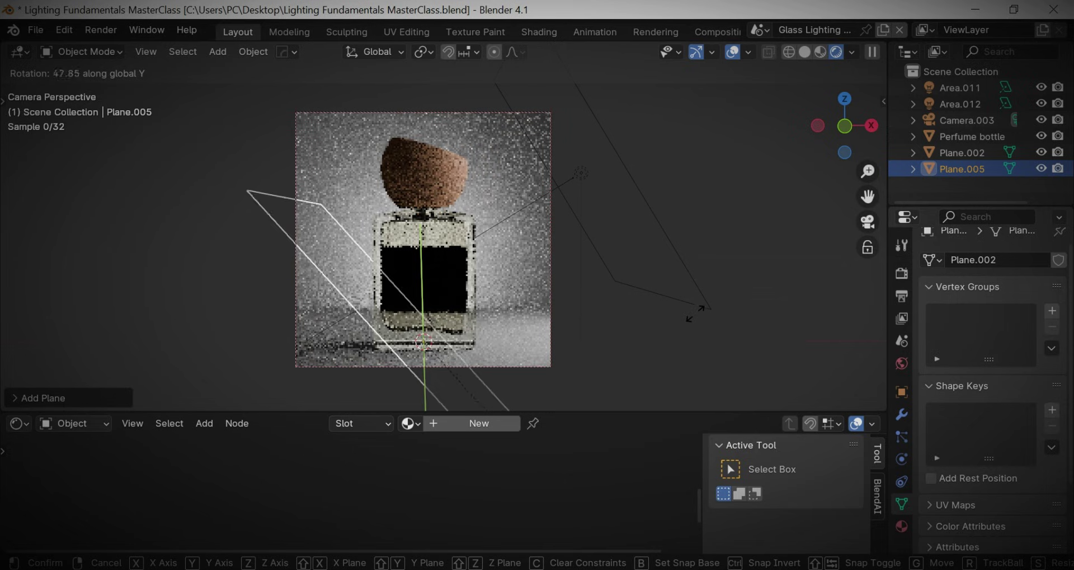
pyautogui.click(685, 357)
pyautogui.press('g')
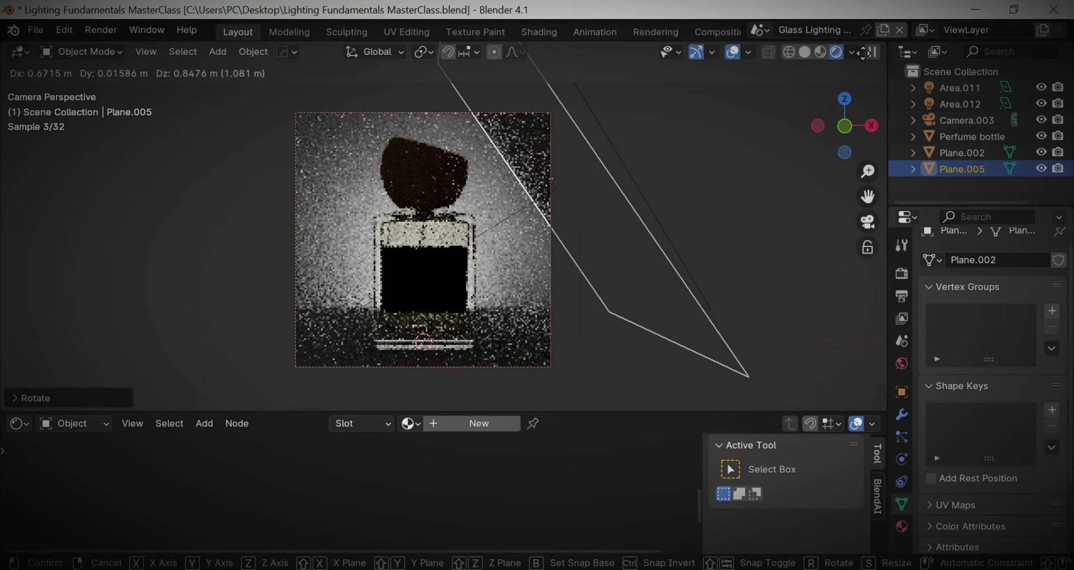
pyautogui.press('Return')
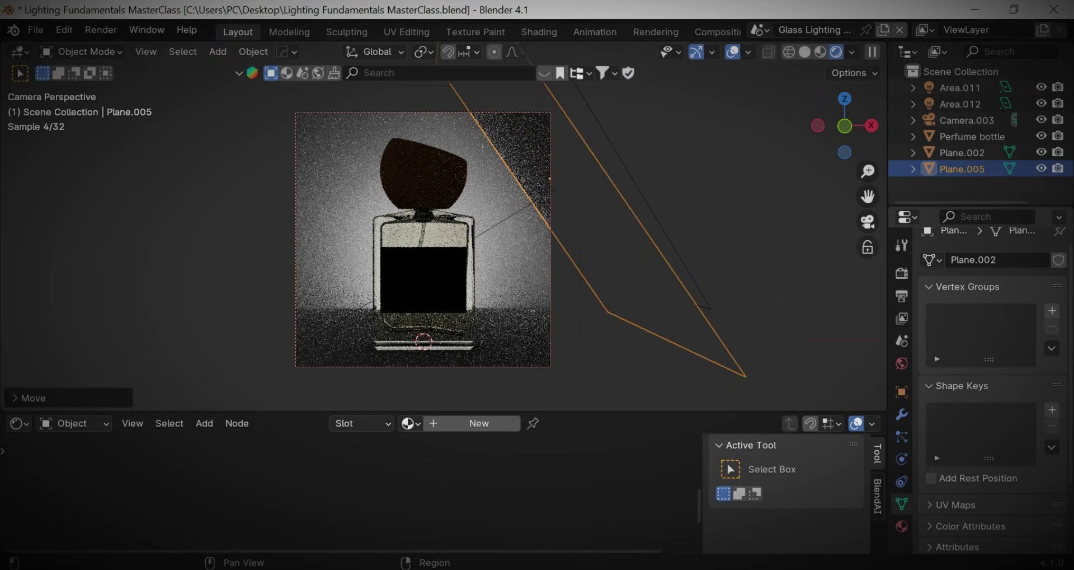
# - Give the tilted plane a new material with a Translucent BSDF surface so it diffuses the light
pyautogui.click(903, 527)
pyautogui.click(1010, 340)
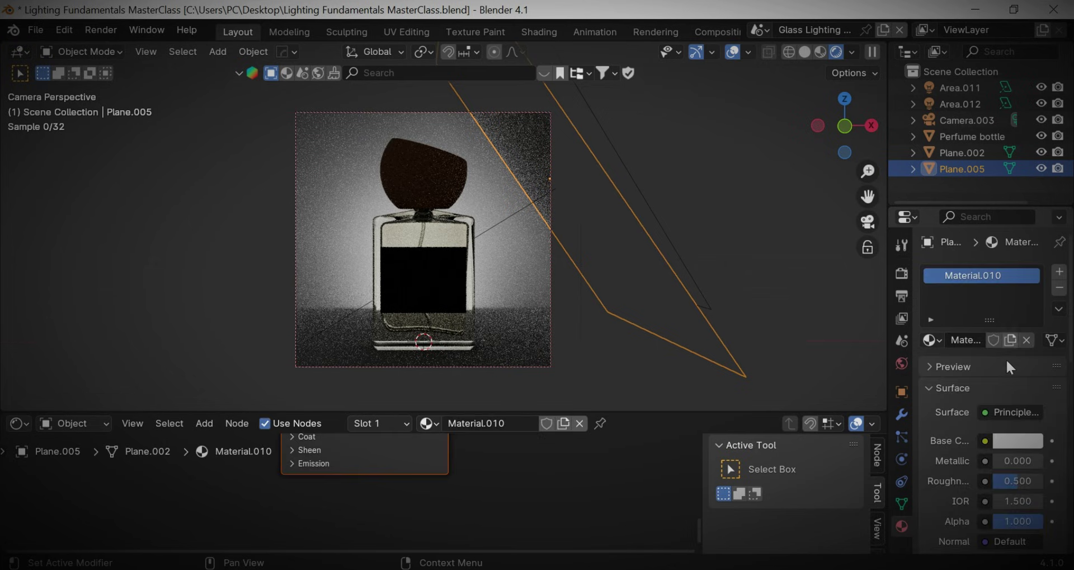
pyautogui.click(1006, 413)
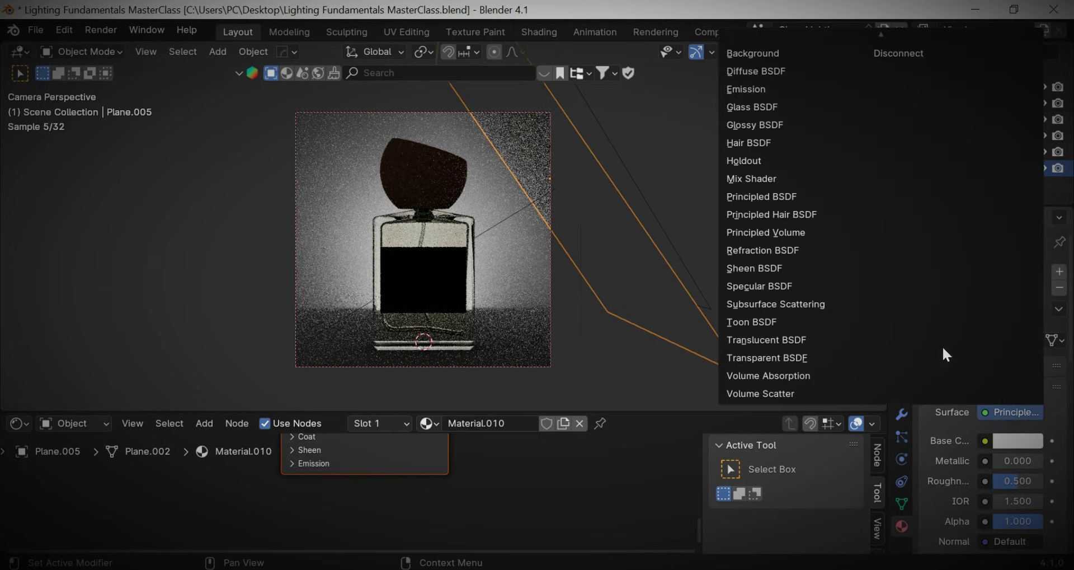
pyautogui.click(783, 353)
# - Select the right area light together with its diffuser plane and move both up and away from the bottle
pyautogui.click(620, 180)
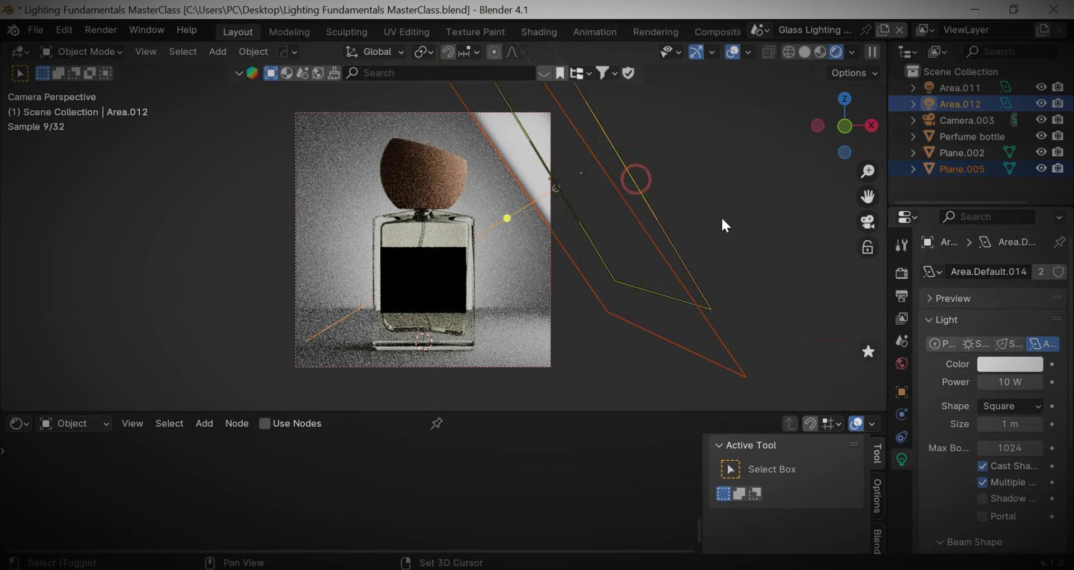
pyautogui.press('g')
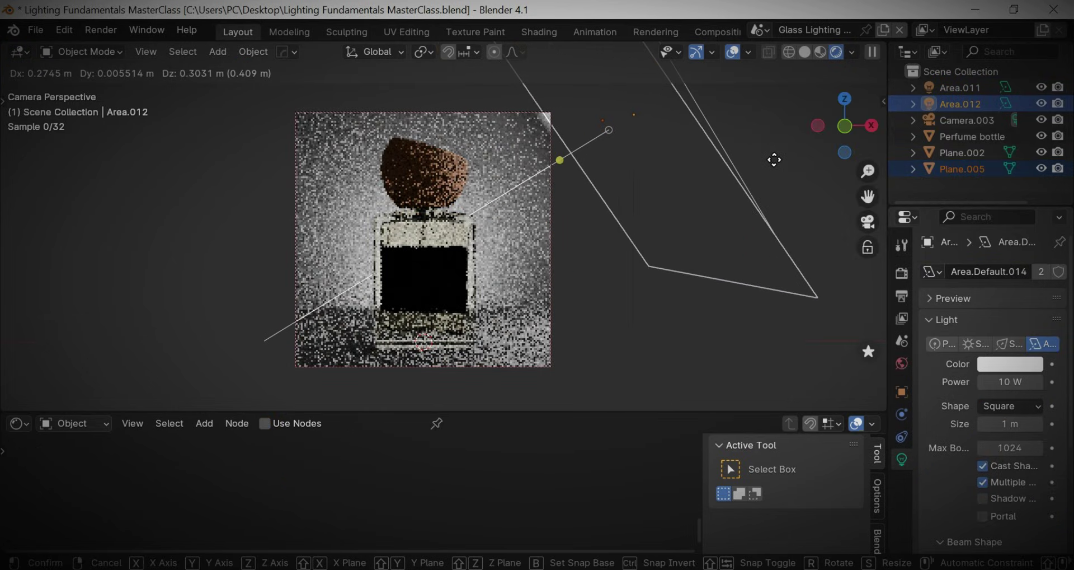
pyautogui.click(778, 151)
# - Duplicate the area light and diffuser plane, place the copies at the bottle's upper left and rotate them to face it
pyautogui.hotkey('shift', 'd')
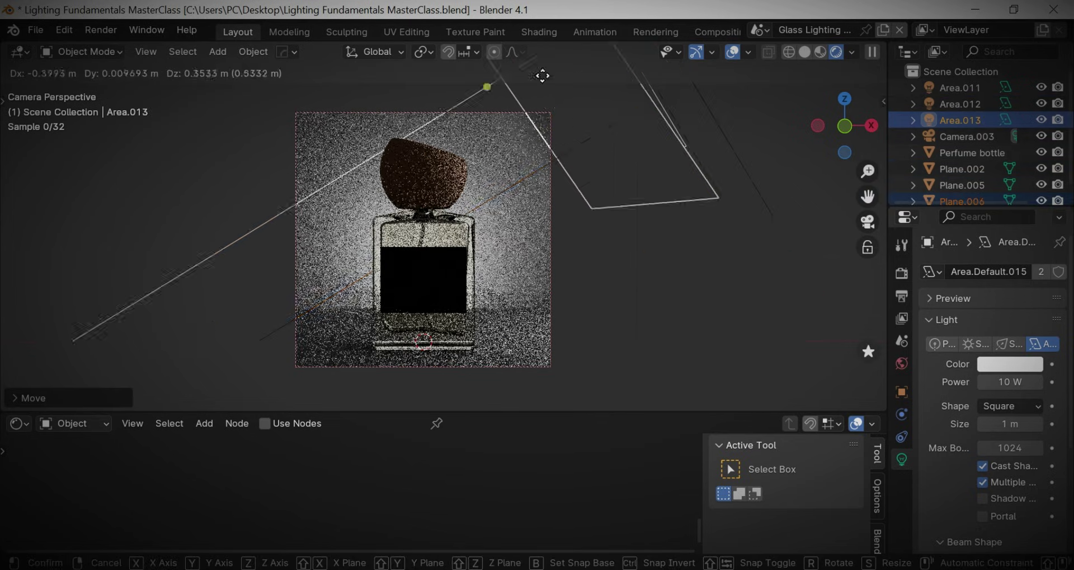
pyautogui.click(467, 96)
pyautogui.press('r')
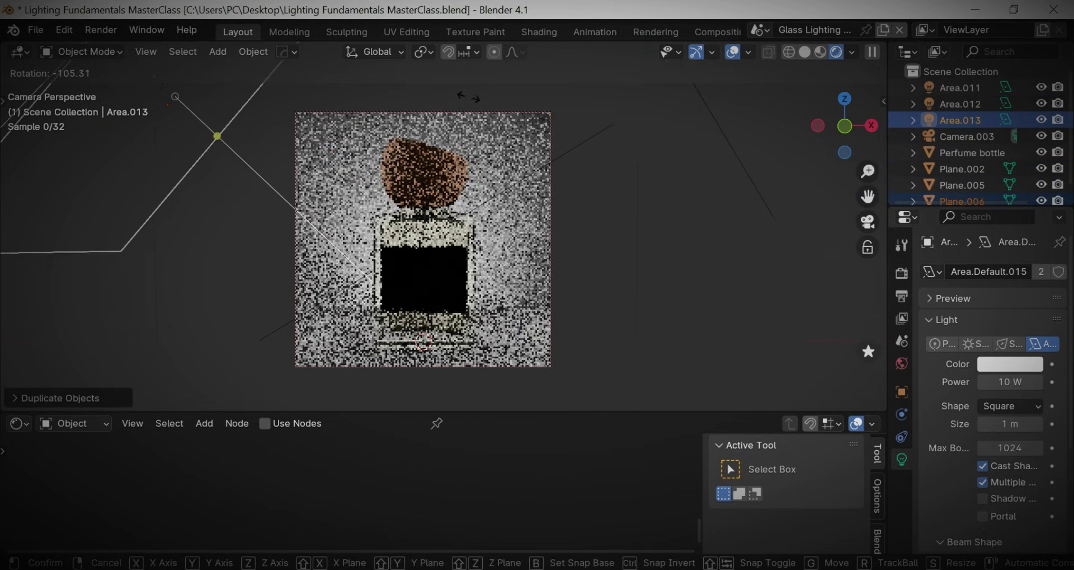
pyautogui.click(448, 386)
pyautogui.press('g')
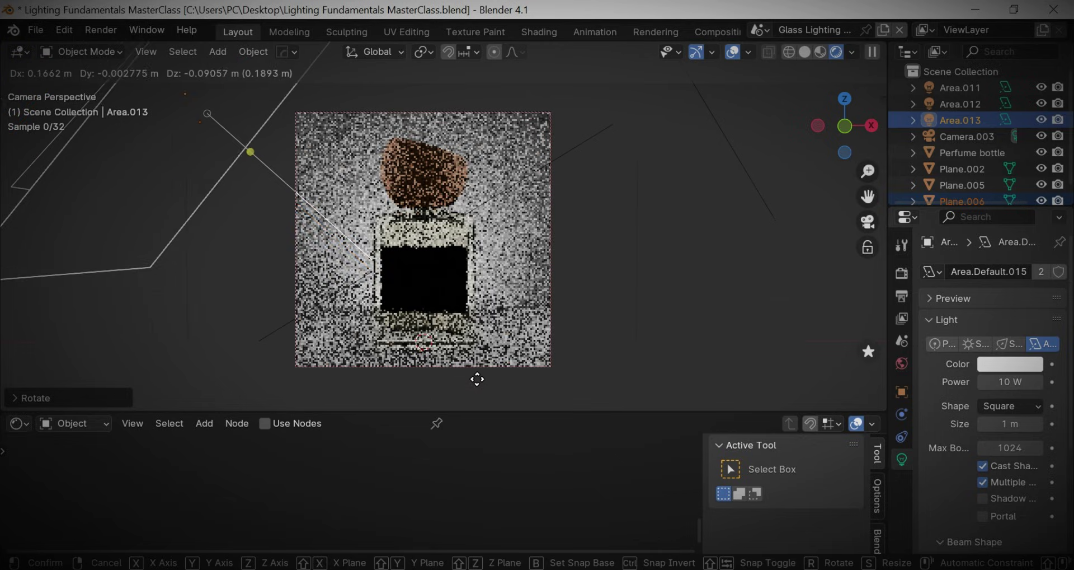
pyautogui.click(482, 379)
pyautogui.press('r')
pyautogui.click(598, 155)
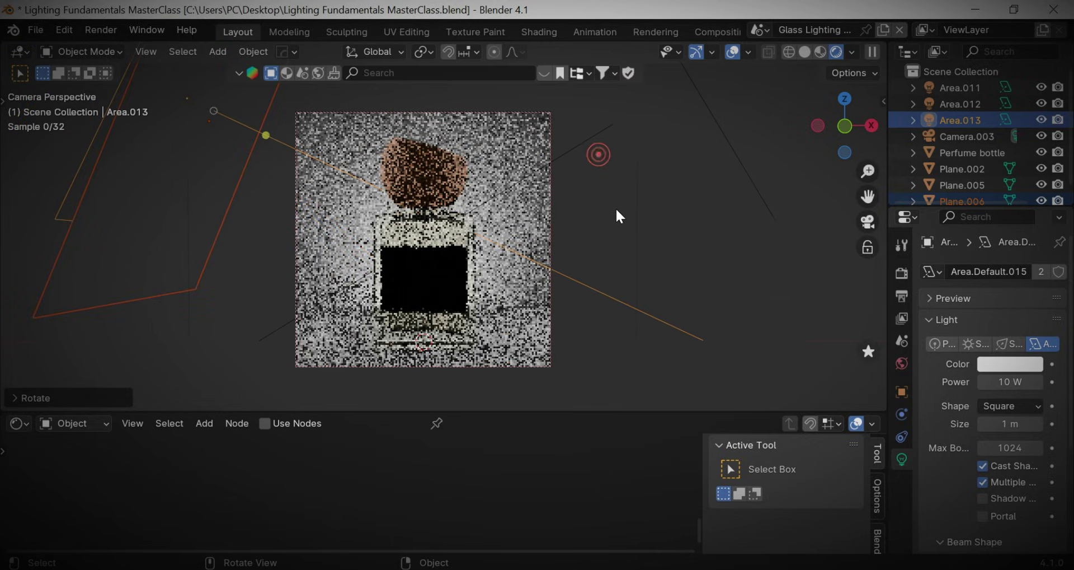
# - Give the Plane.002 backdrop a new material, testing a red base color and a pale one before darkening it to near black
pyautogui.click(962, 168)
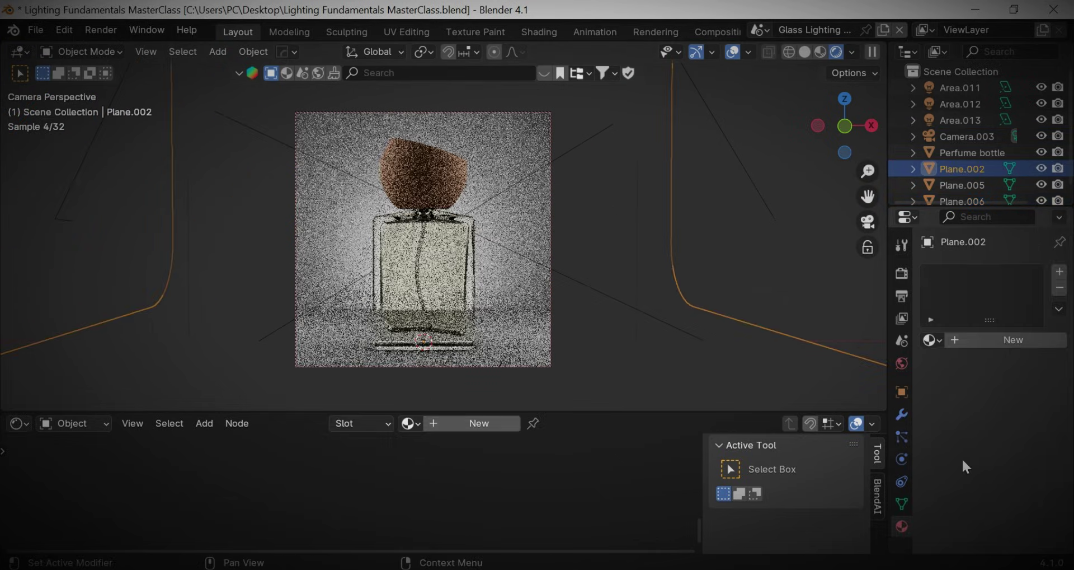
pyautogui.click(985, 346)
pyautogui.click(1017, 442)
pyautogui.moveTo(940, 253); pyautogui.dragTo(937, 290)
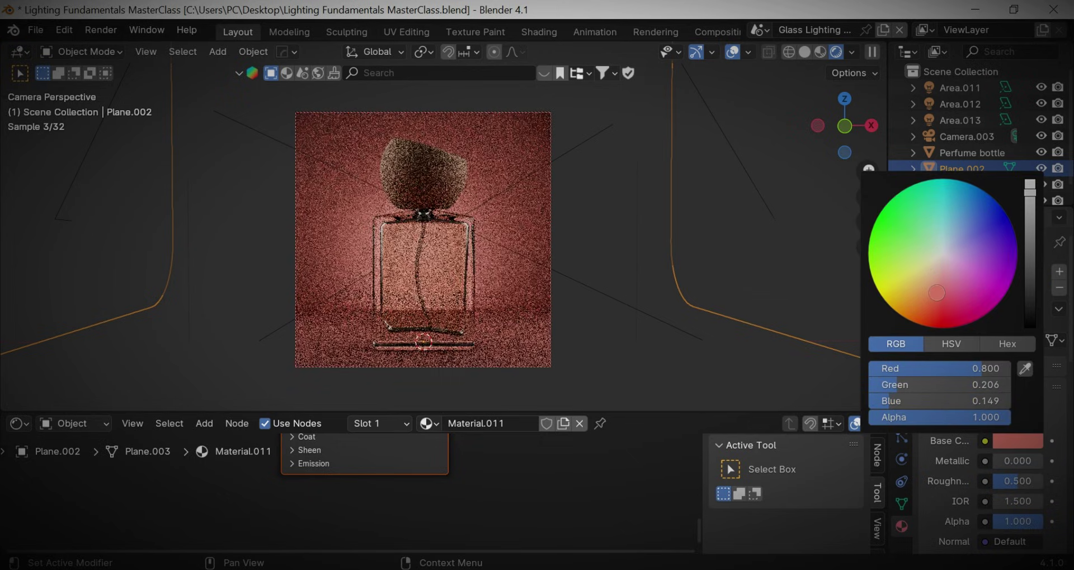
pyautogui.moveTo(940, 295); pyautogui.dragTo(941, 255)
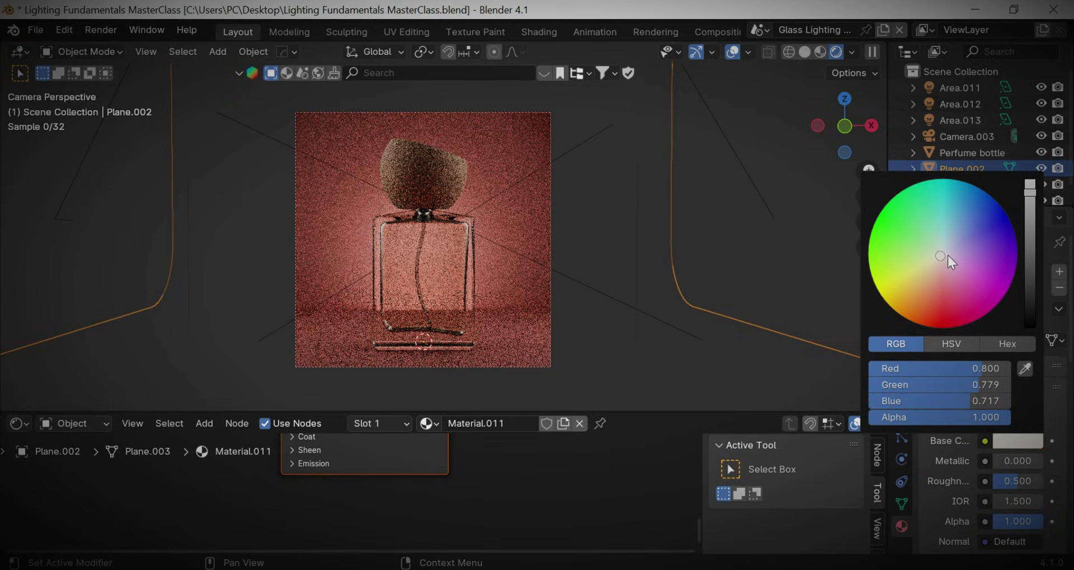
pyautogui.moveTo(1031, 185); pyautogui.dragTo(1030, 299)
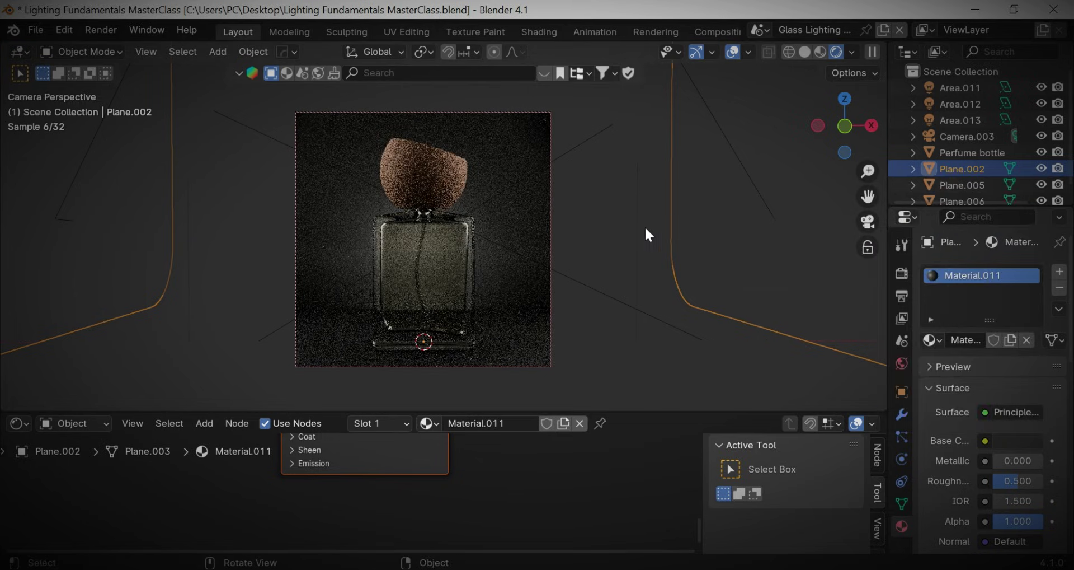
# - Inspect the bottle, backdrop and diffuser planes from an angled perspective and return to the camera view
pyautogui.scroll(4, 579, 211)
pyautogui.moveTo(828, 106); pyautogui.dragTo(609, 185)
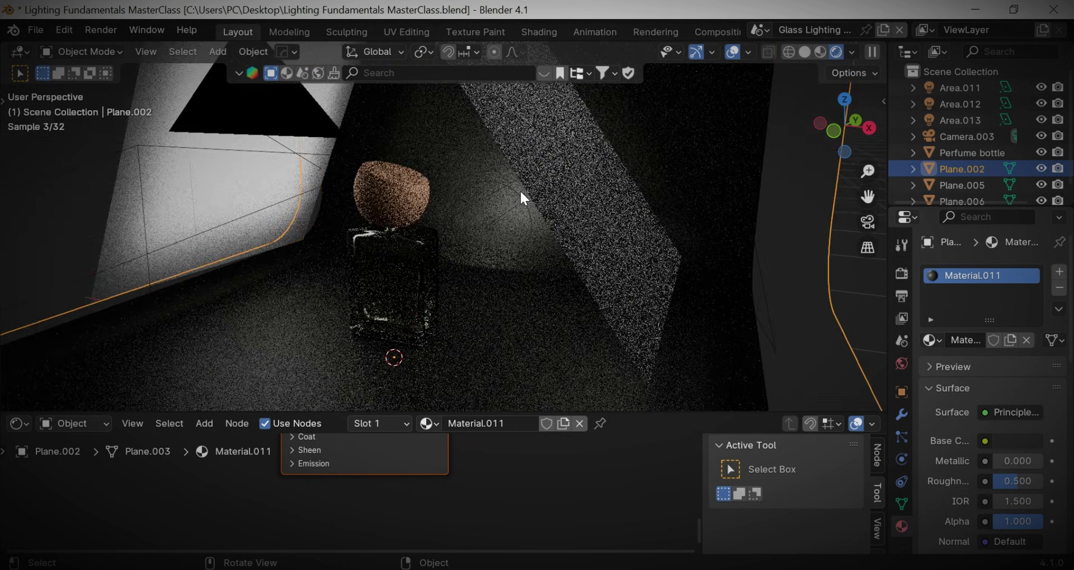
pyautogui.scroll(6, 519, 190)
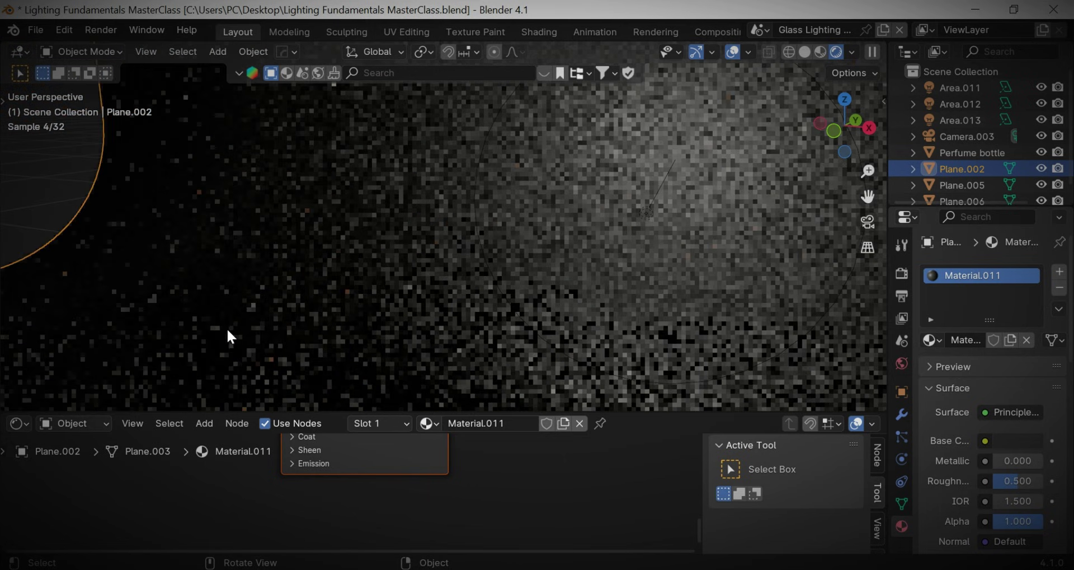
pyautogui.scroll(-4, 229, 330)
pyautogui.keyDown('shift'); pyautogui.moveTo(229, 330); pyautogui.dragTo(300, 279, button='middle'); pyautogui.keyUp('shift')
pyautogui.press('KP_0')
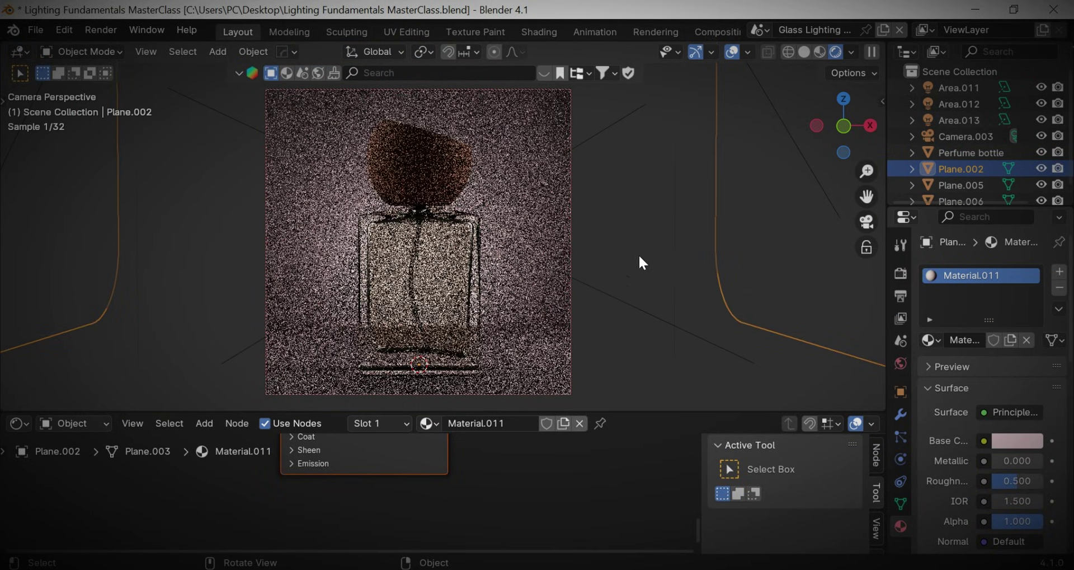
# - In solid shading, delete the backdrop, both diffuser planes and both side area lights
pyautogui.click(810, 48)
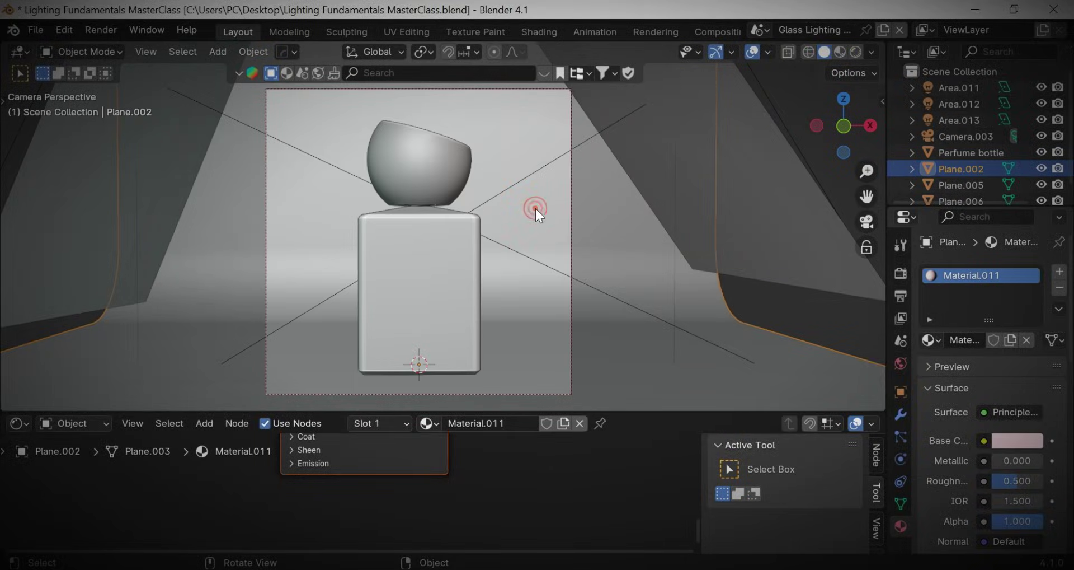
pyautogui.press('Delete')
pyautogui.click(778, 176)
pyautogui.press('Delete')
pyautogui.click(794, 142)
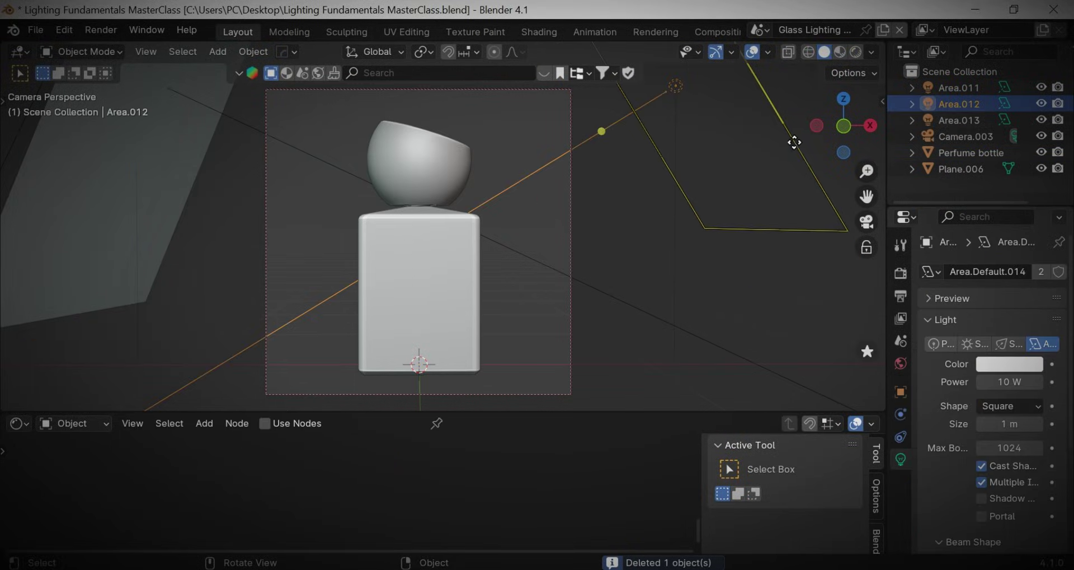
pyautogui.press('Delete')
pyautogui.moveTo(236, 143); pyautogui.dragTo(168, 215)
pyautogui.press('Delete')
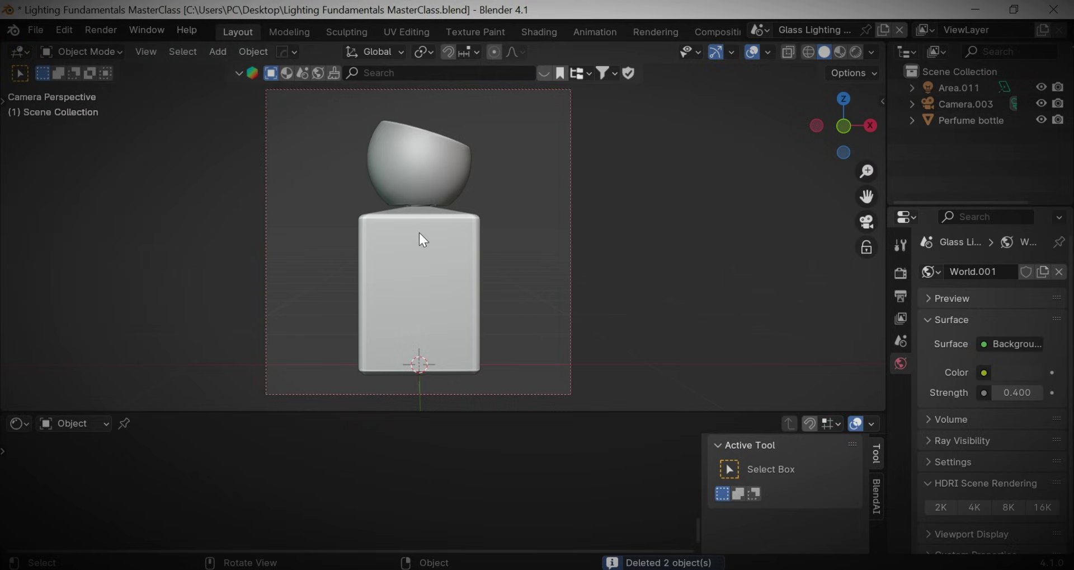
# - Add an area light, rotate it upright about the X axis and move it about 4.4 m along Y behind the bottle
pyautogui.hotkey('shift', 'a')
pyautogui.moveTo(395, 427)
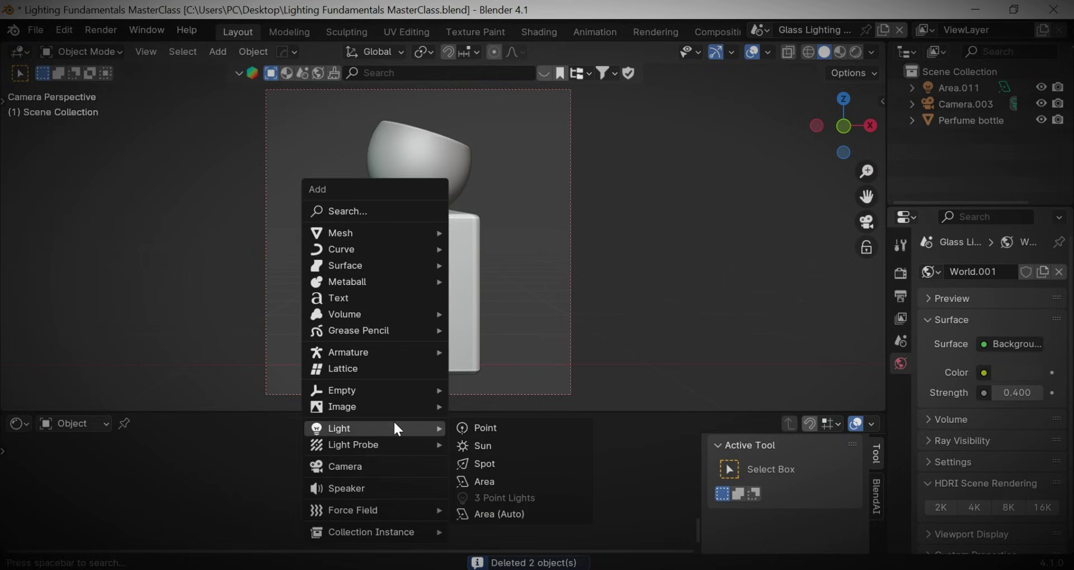
pyautogui.click(479, 481)
pyautogui.press('r')
pyautogui.press('x')
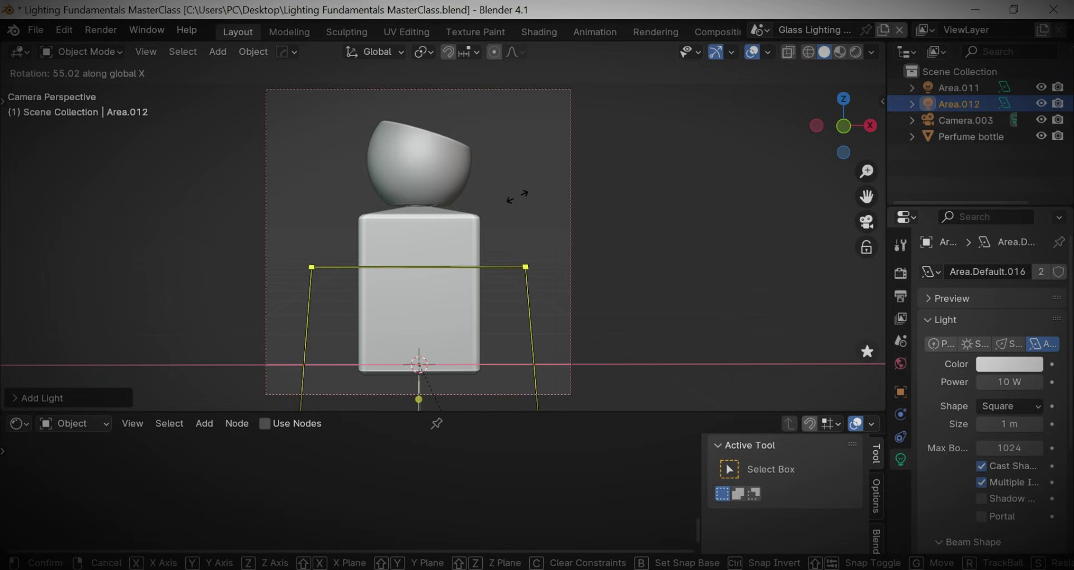
pyautogui.click(544, 365)
pyautogui.press('g')
pyautogui.press('y')
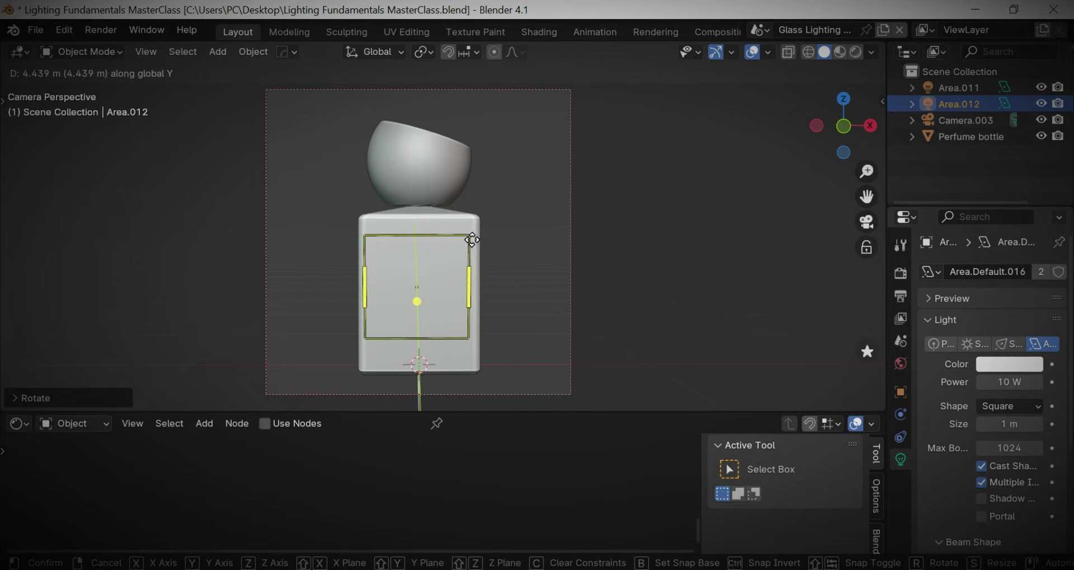
pyautogui.click(473, 235)
# - In rendered shading, enlarge the new area light and move it along the X axis to the bottle's left
pyautogui.press('z')
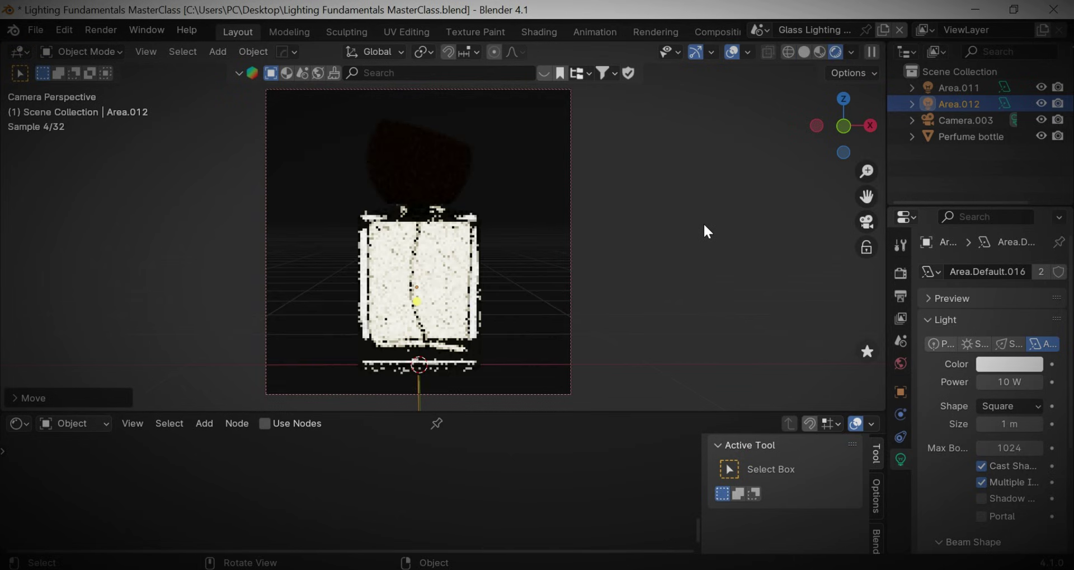
pyautogui.press('s')
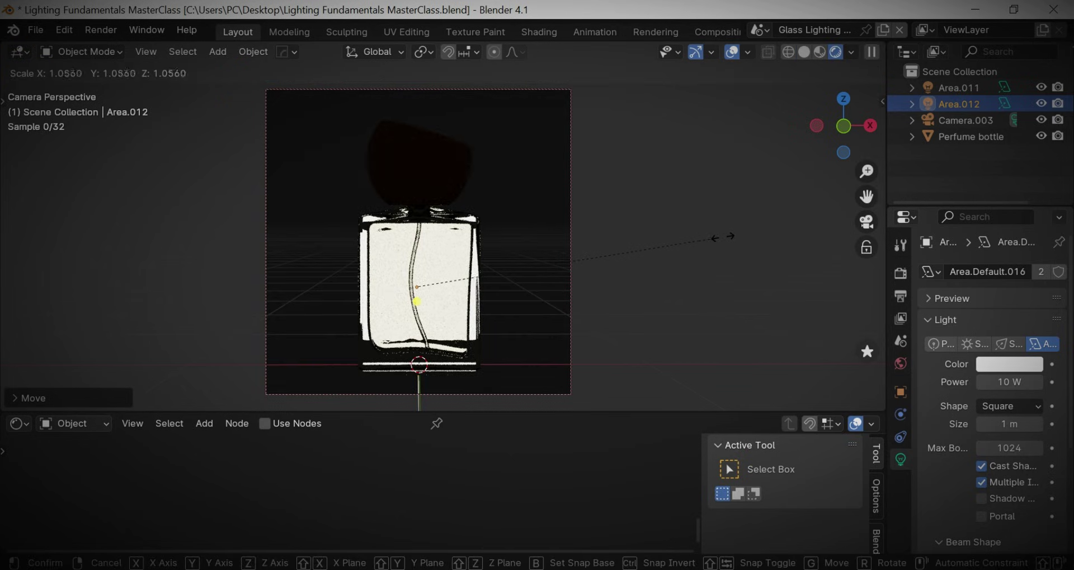
pyautogui.click(610, 283)
pyautogui.press('g')
pyautogui.press('x')
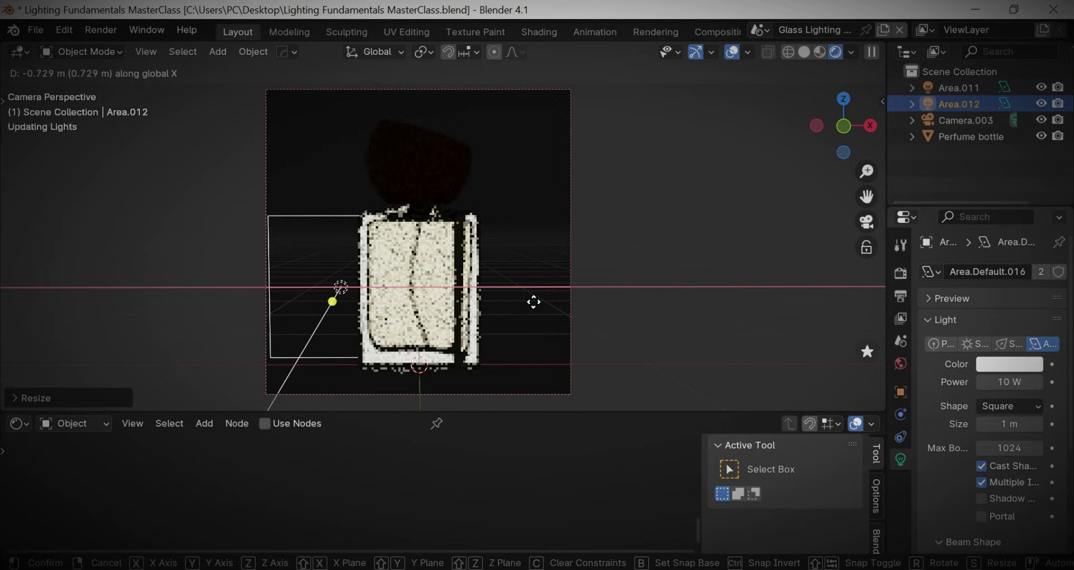
pyautogui.click(499, 306)
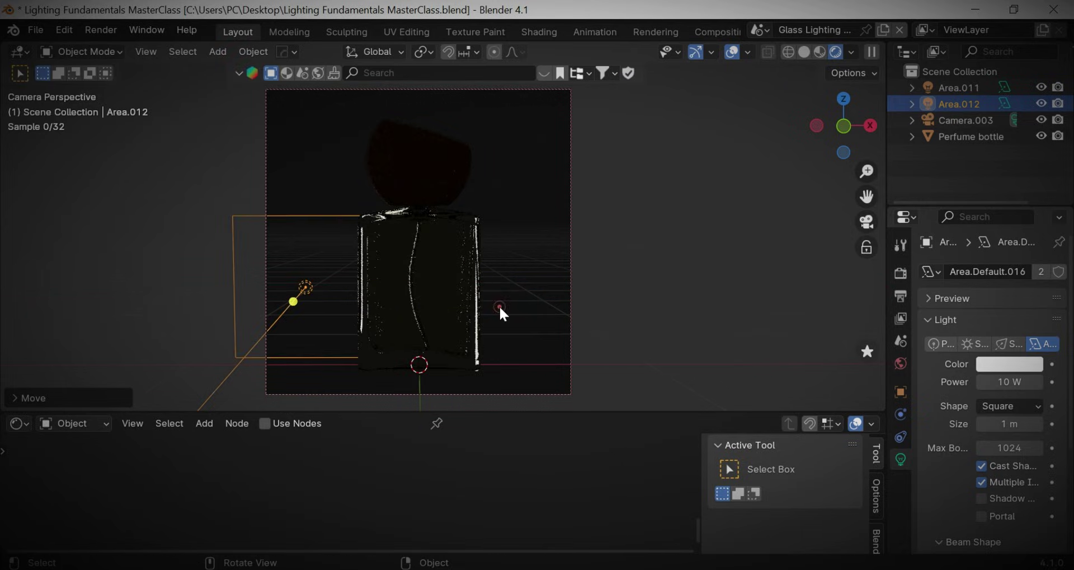
# - Turn the area light at the bottle's left about the Z axis toward the bottle and scale it up about 1.12 times
pyautogui.press('q')
pyautogui.click(588, 247)
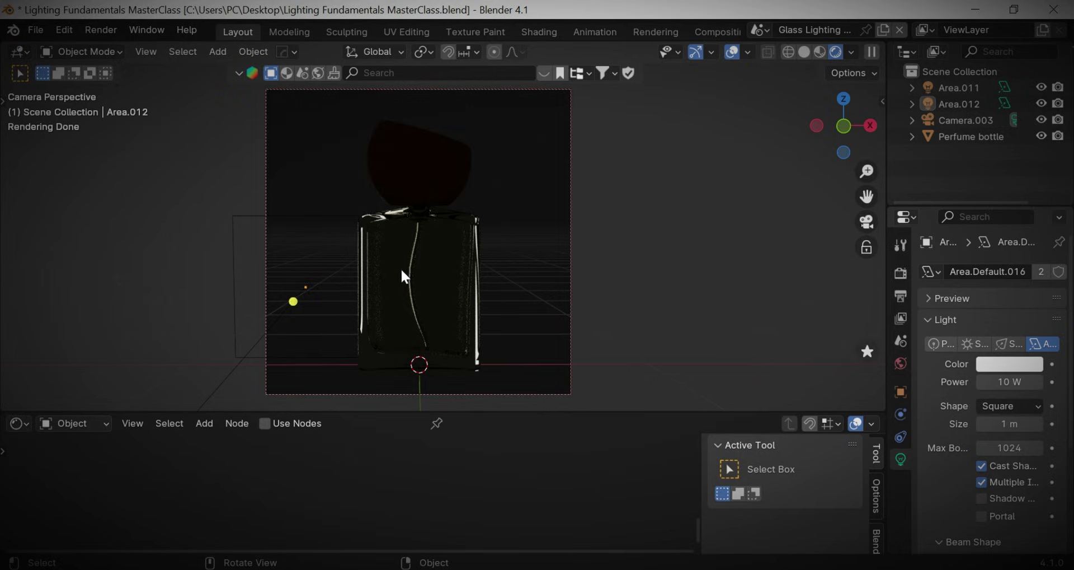
pyautogui.click(322, 232)
pyautogui.click(319, 223)
pyautogui.click(285, 162)
pyautogui.press('r')
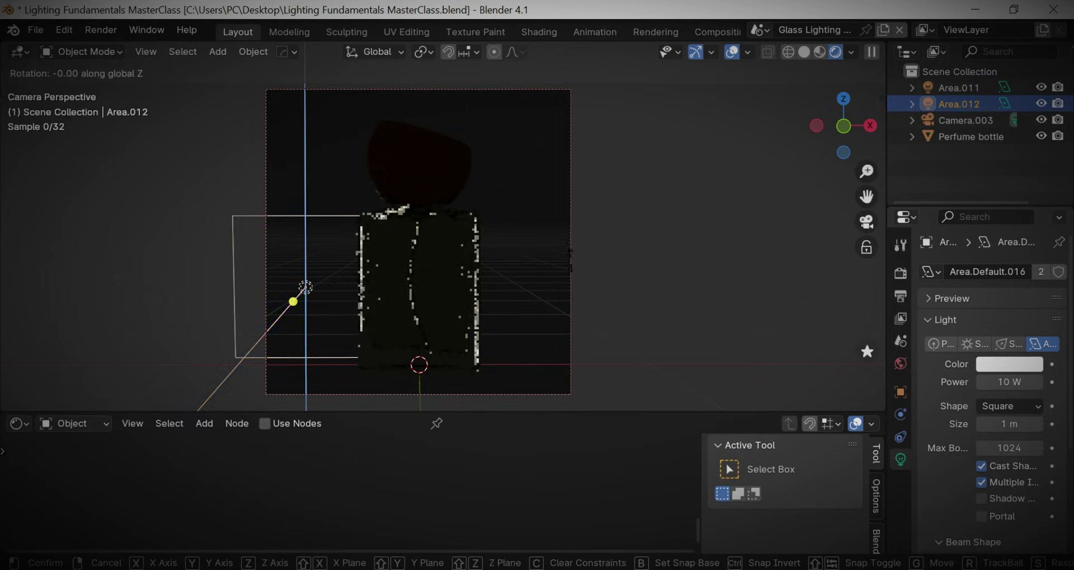
pyautogui.click(593, 229)
pyautogui.press('s')
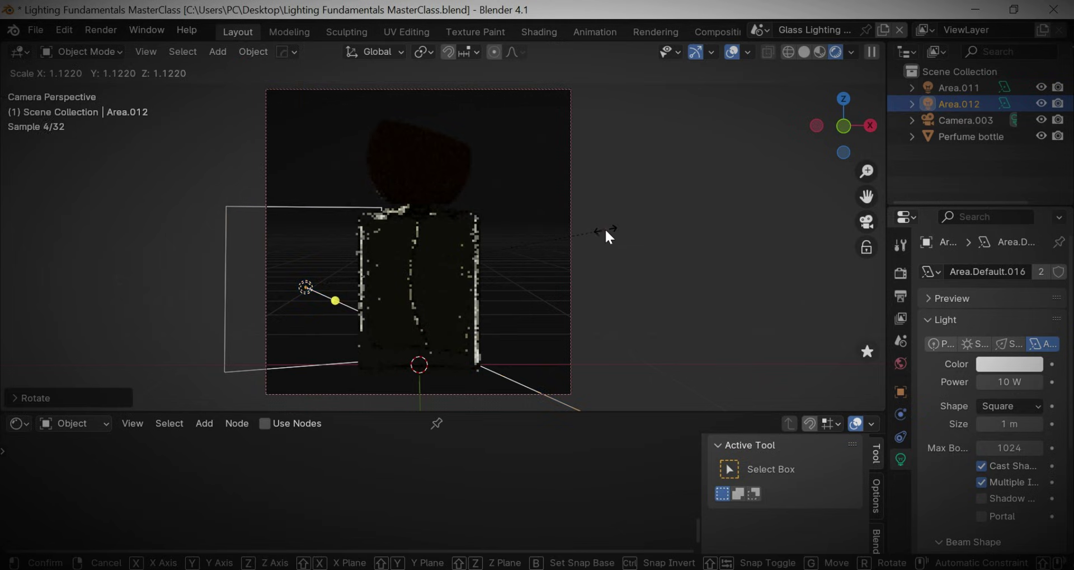
pyautogui.click(605, 232)
# - Add a plane to the scene and rotate it 90 degrees about the X axis to stand upright
pyautogui.hotkey('shift', 'a')
pyautogui.moveTo(412, 84)
pyautogui.click(517, 86)
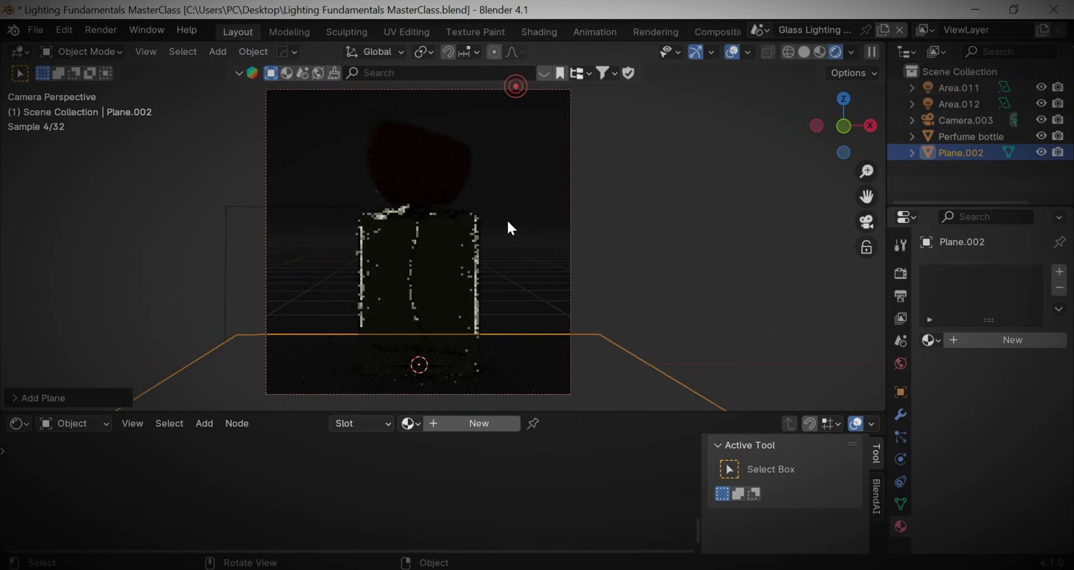
pyautogui.write('rx')
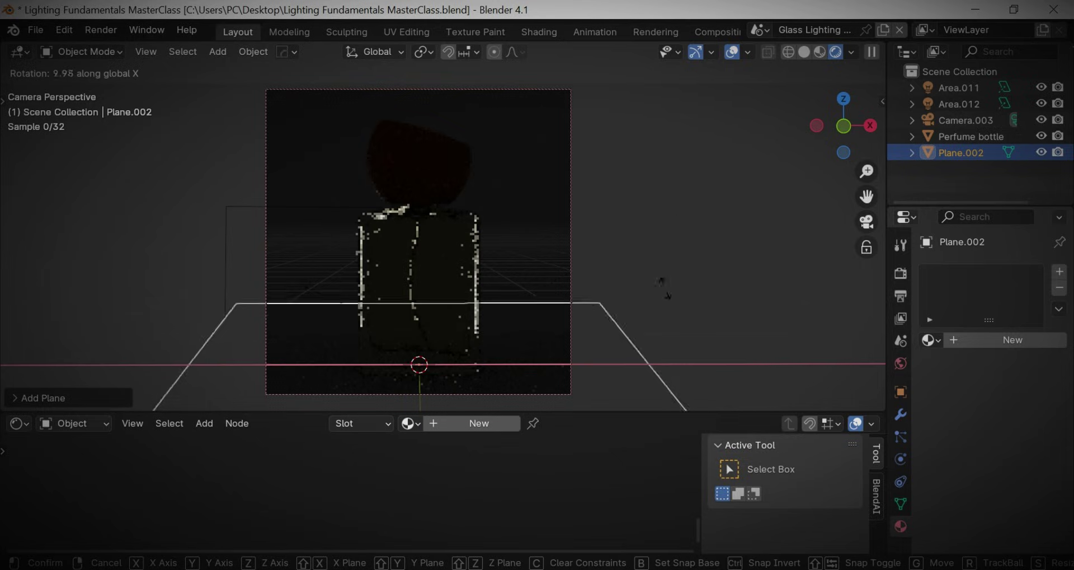
pyautogui.write('90')
pyautogui.press('Return')
# - Scale the upright plane down and move it to the bottle's left, over the area light in camera view
pyautogui.press('s')
pyautogui.click(494, 290)
pyautogui.press('g')
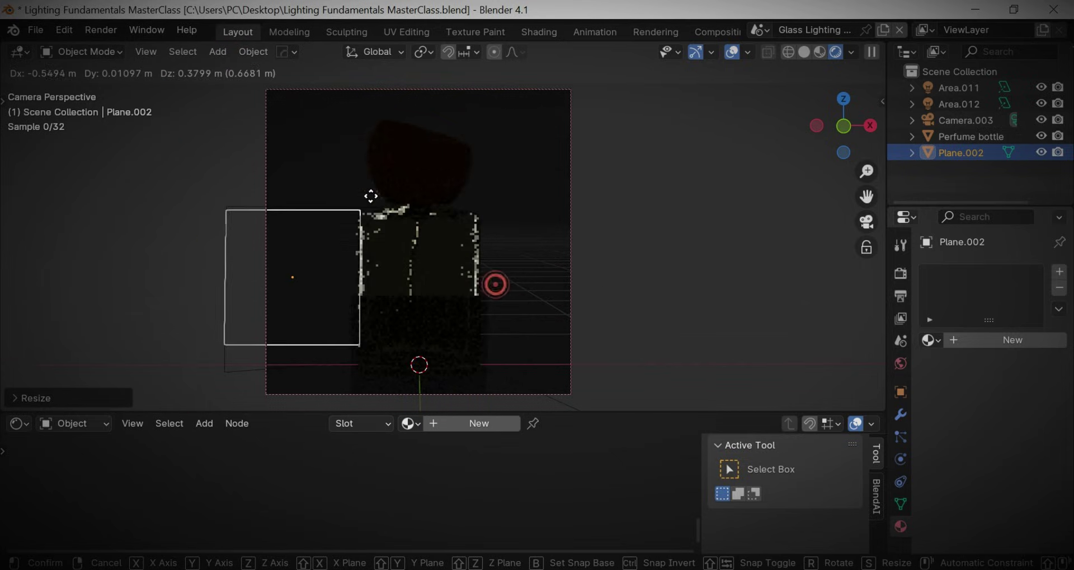
pyautogui.click(371, 196)
# - In solid shading, move the plane far behind the bottle near the left area light and delete the elliptical area light
pyautogui.click(809, 52)
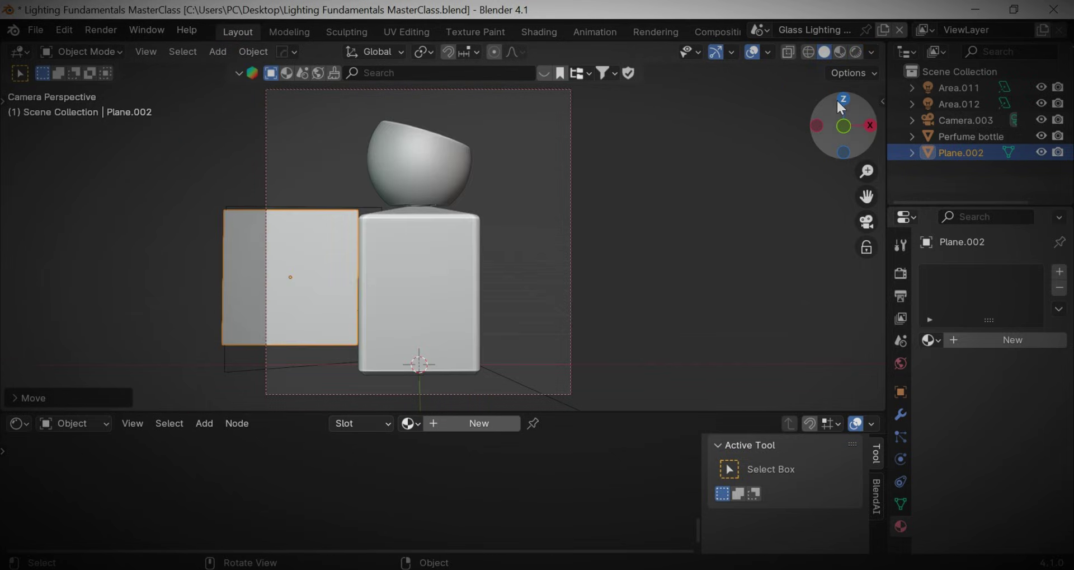
pyautogui.moveTo(837, 99); pyautogui.dragTo(773, 204)
pyautogui.press('g')
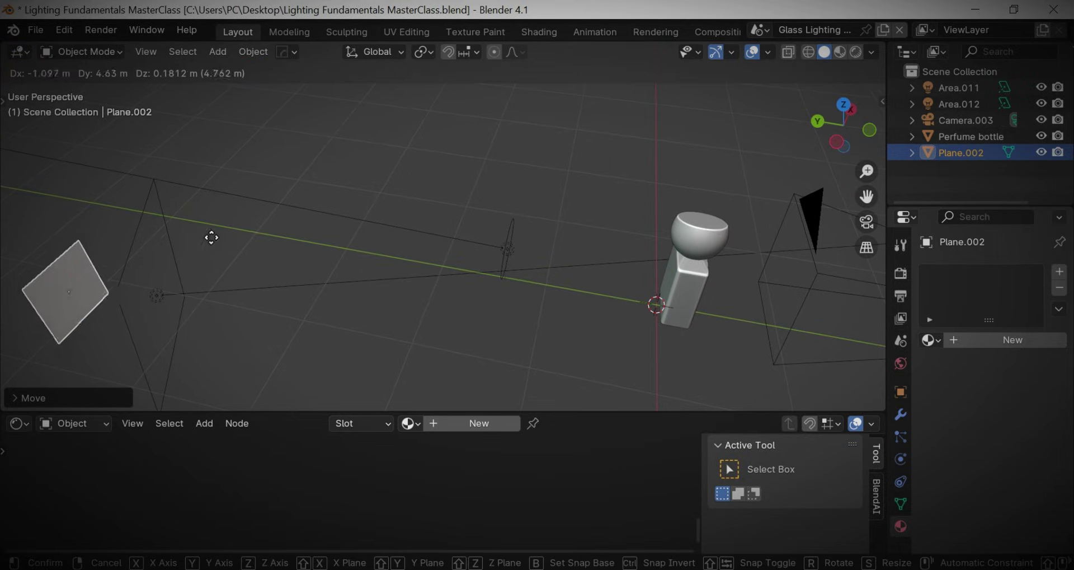
pyautogui.click(341, 236)
pyautogui.click(517, 246)
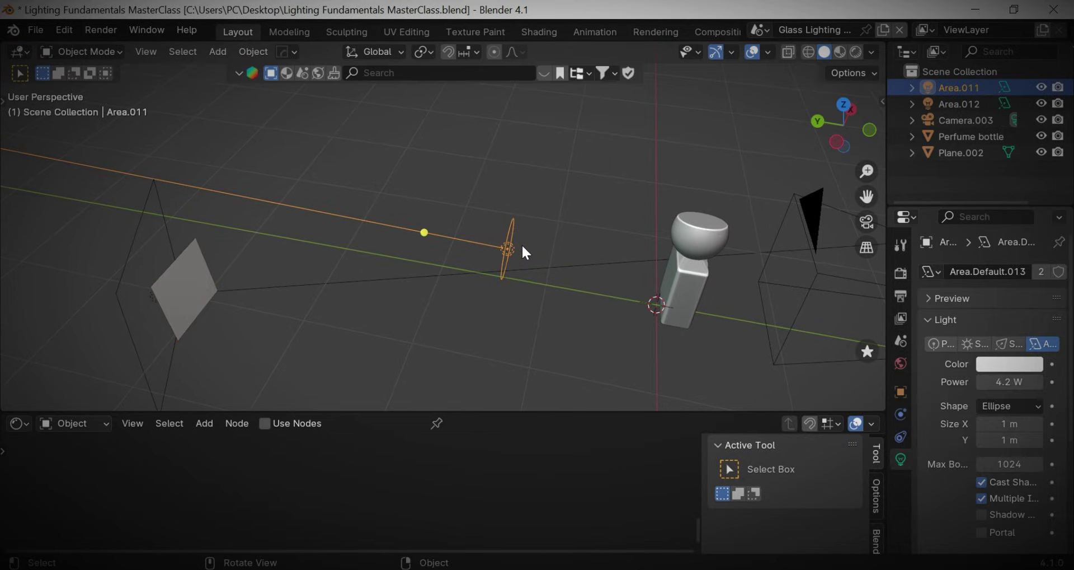
pyautogui.press('Delete')
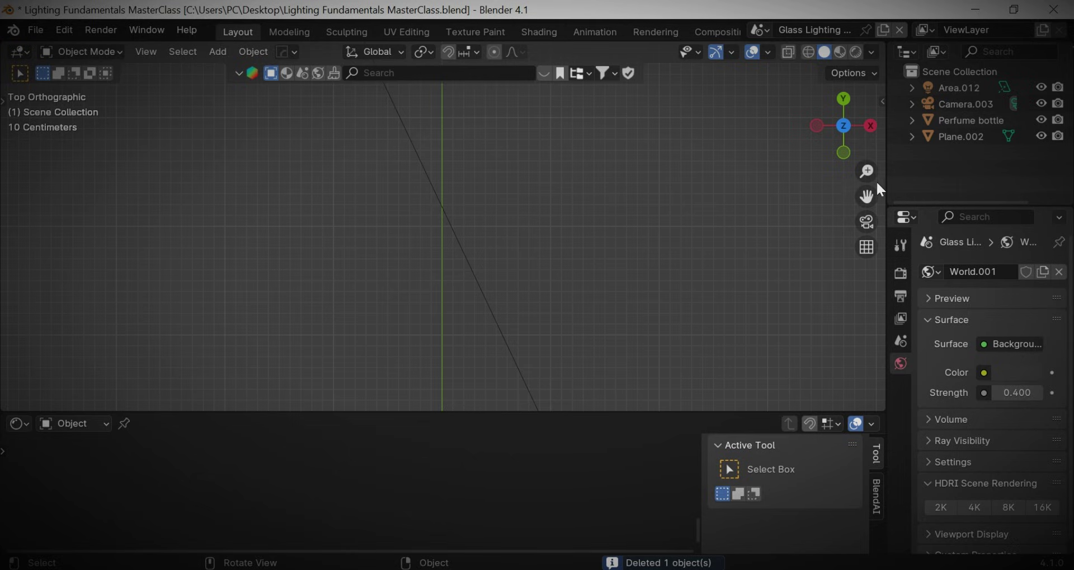
# - In top view, enlarge the plane until it is slightly wider than the angled area light
pyautogui.scroll(-1, 878, 189)
pyautogui.moveTo(867, 196); pyautogui.dragTo(939, 375)
pyautogui.scroll(1, 448, 252)
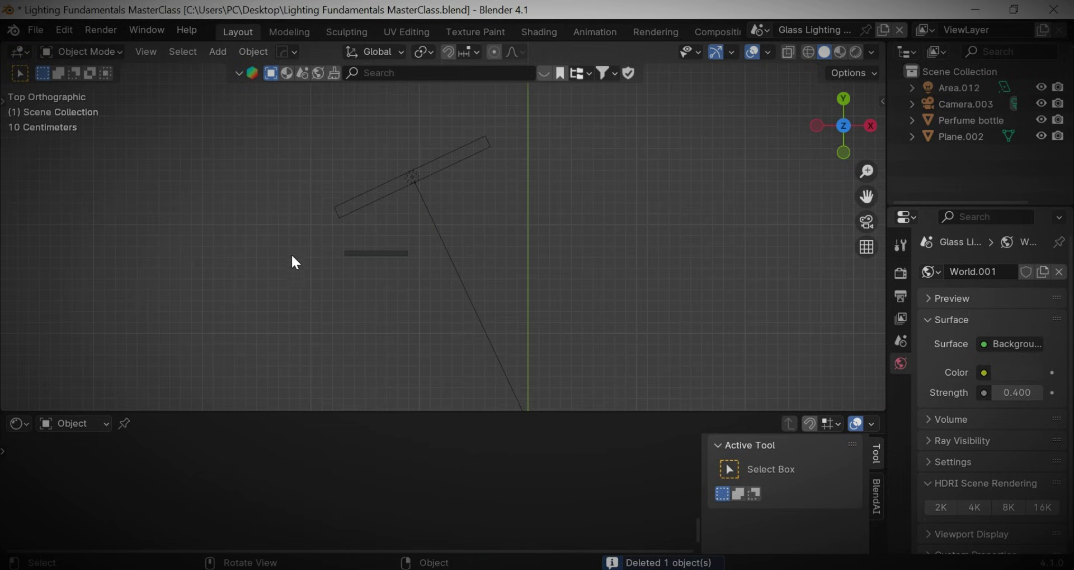
pyautogui.click(394, 252)
pyautogui.press('s')
pyautogui.click(833, 240)
# - Rotate the plane parallel to the area light and move it directly in front of the light, toward the bottle
pyautogui.press('r')
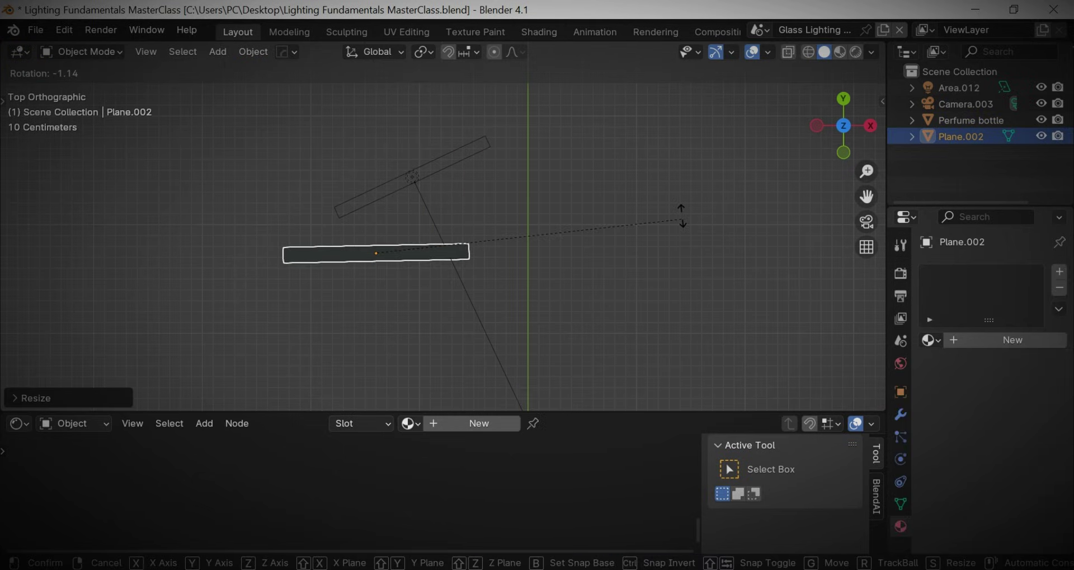
pyautogui.click(694, 73)
pyautogui.press('r')
pyautogui.press('r')
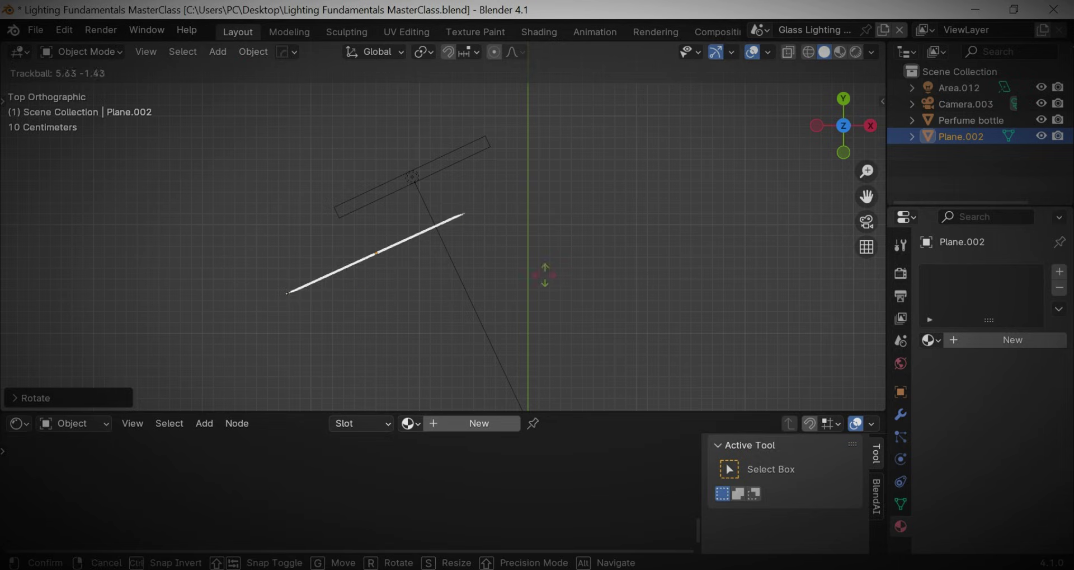
pyautogui.click(600, 259)
pyautogui.press('g')
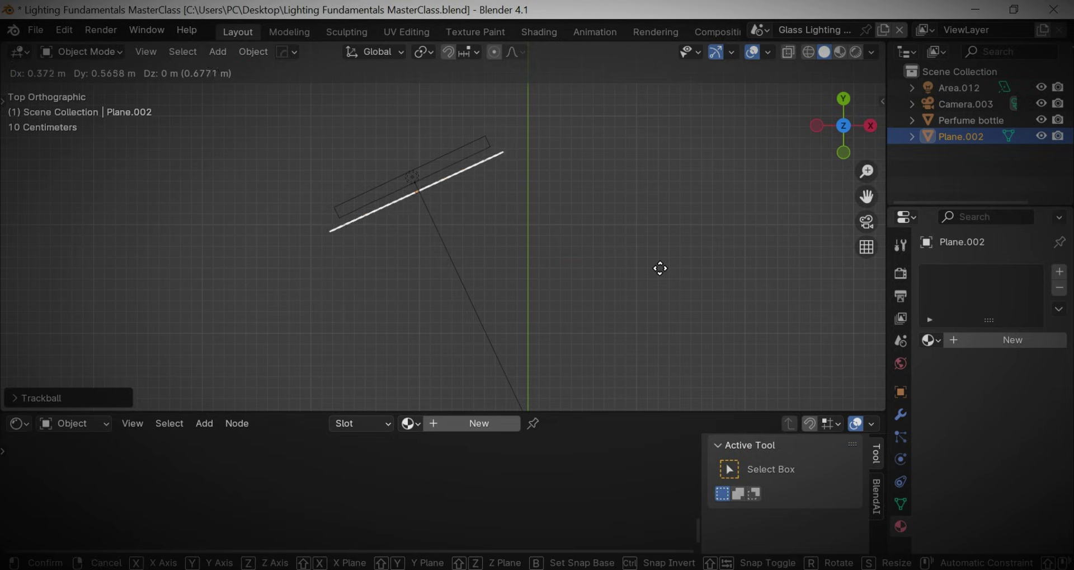
pyautogui.click(661, 268)
# - In camera view, enlarge the plane and reposition it so it covers the area behind the bottle's left side
pyautogui.press('KP_0')
pyautogui.press('s')
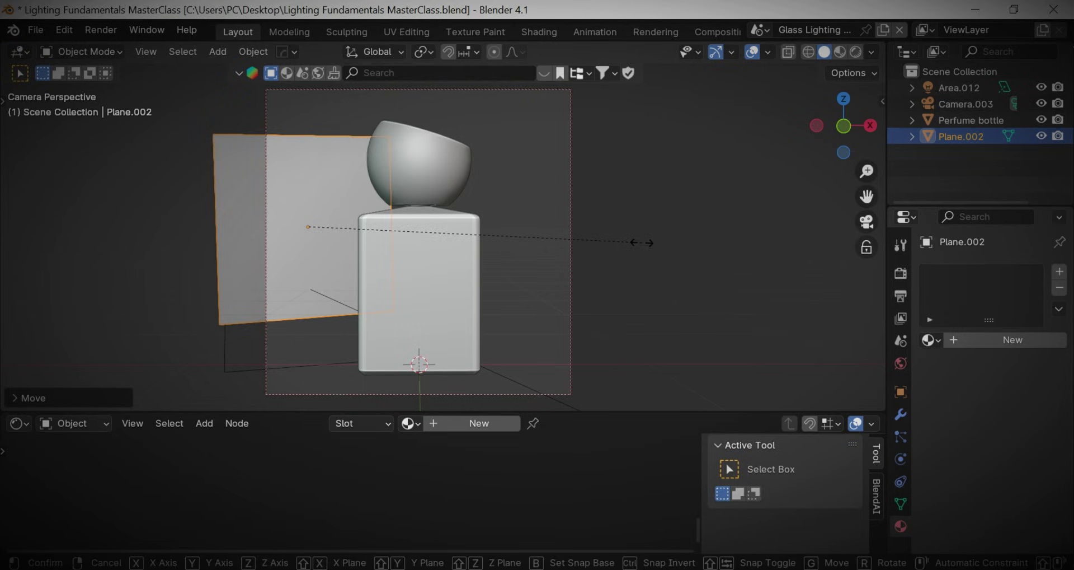
pyautogui.click(711, 261)
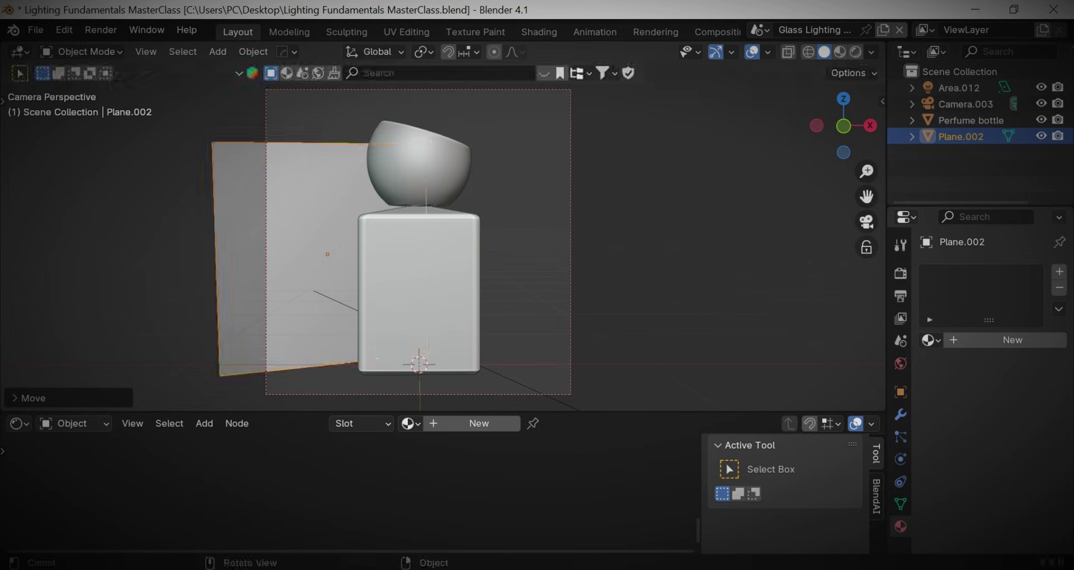
pyautogui.click(586, 220)
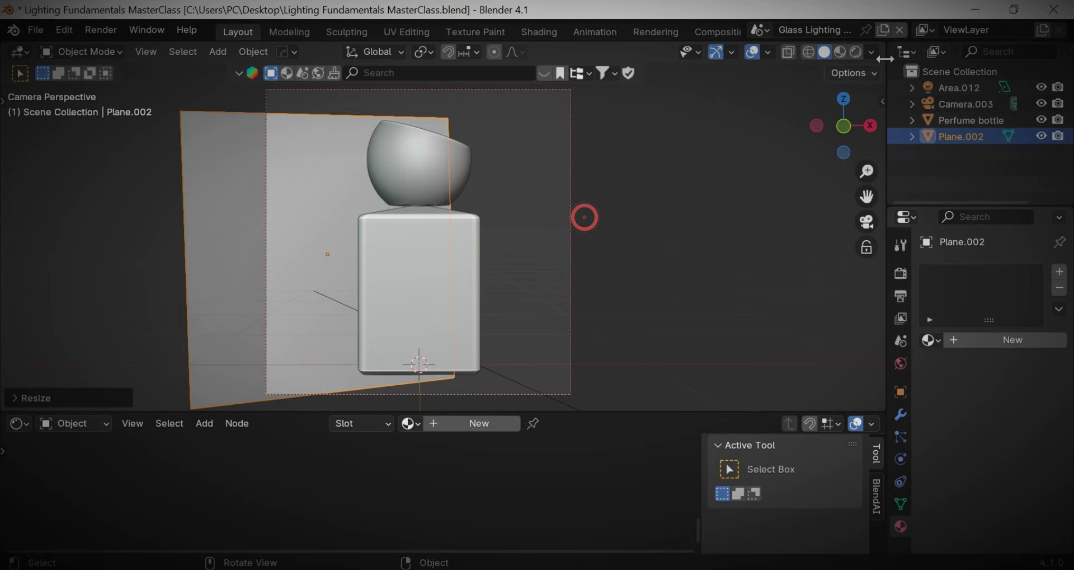
# - In rendered shading, give the plane a new material and set its surface to Translucent BSDF
pyautogui.click(854, 51)
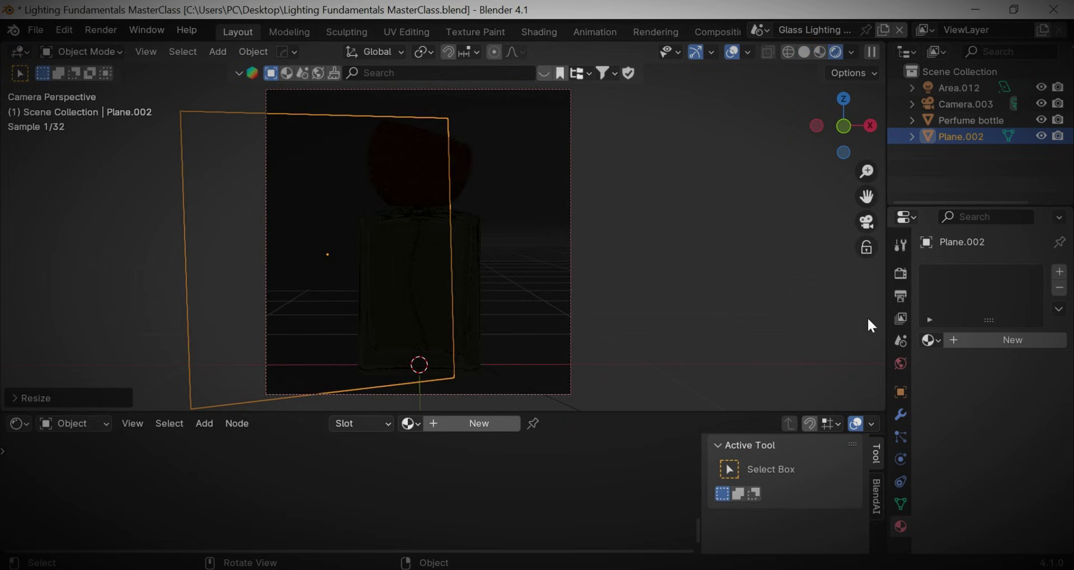
pyautogui.click(985, 339)
pyautogui.click(1001, 411)
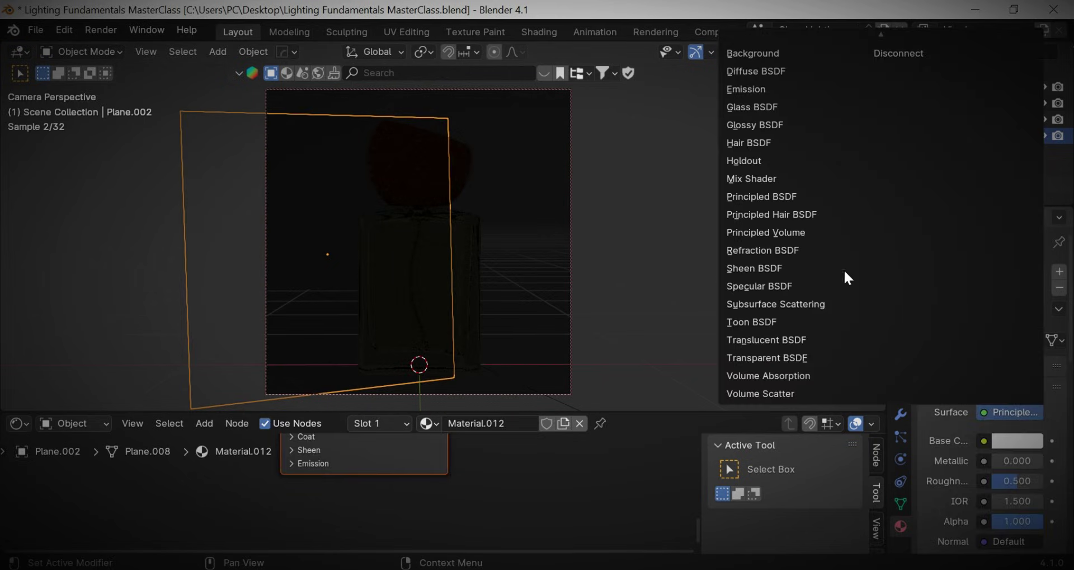
pyautogui.click(787, 340)
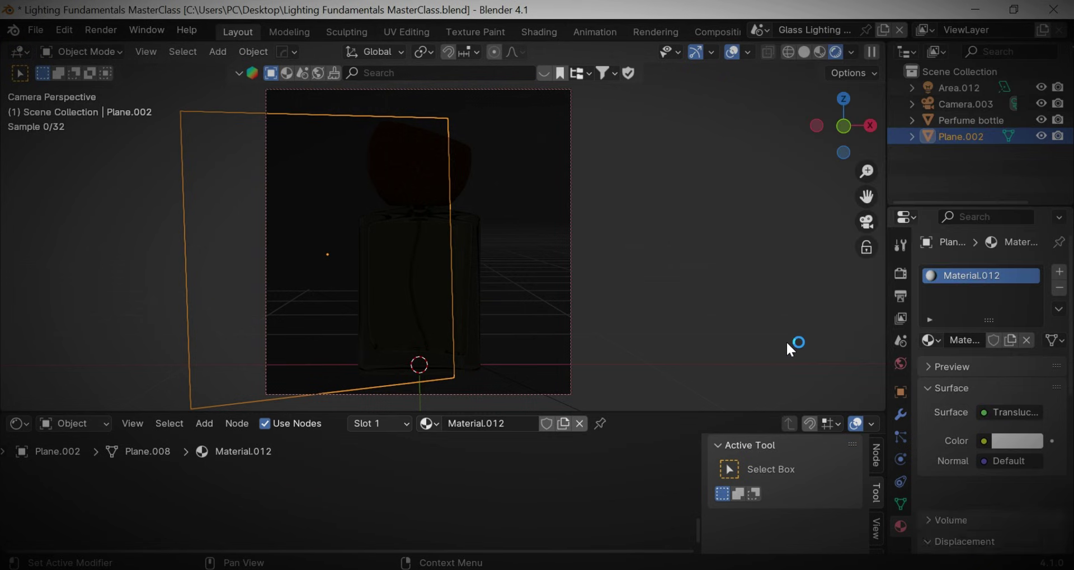
pyautogui.click(656, 229)
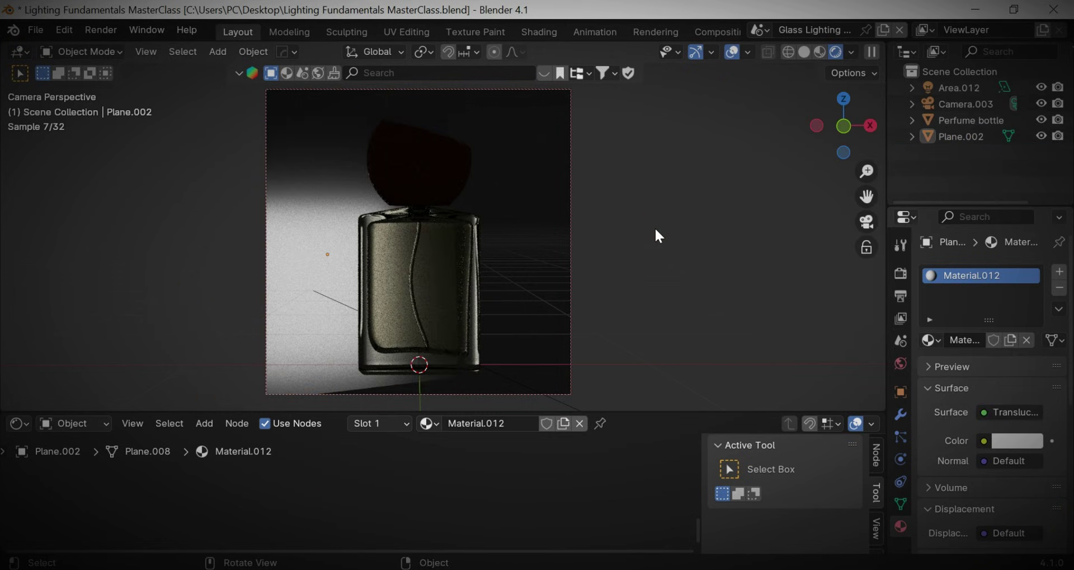
# - Enlarge the diffuser plane to a scale of 1.642 and disable its Camera ray visibility
pyautogui.click(297, 205)
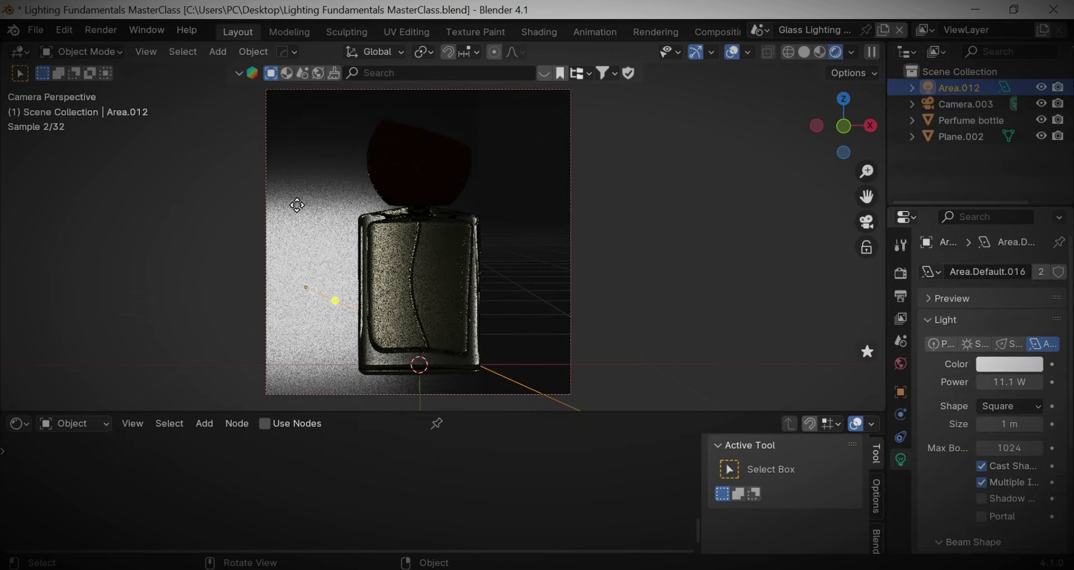
pyautogui.click(297, 205)
pyautogui.click(899, 392)
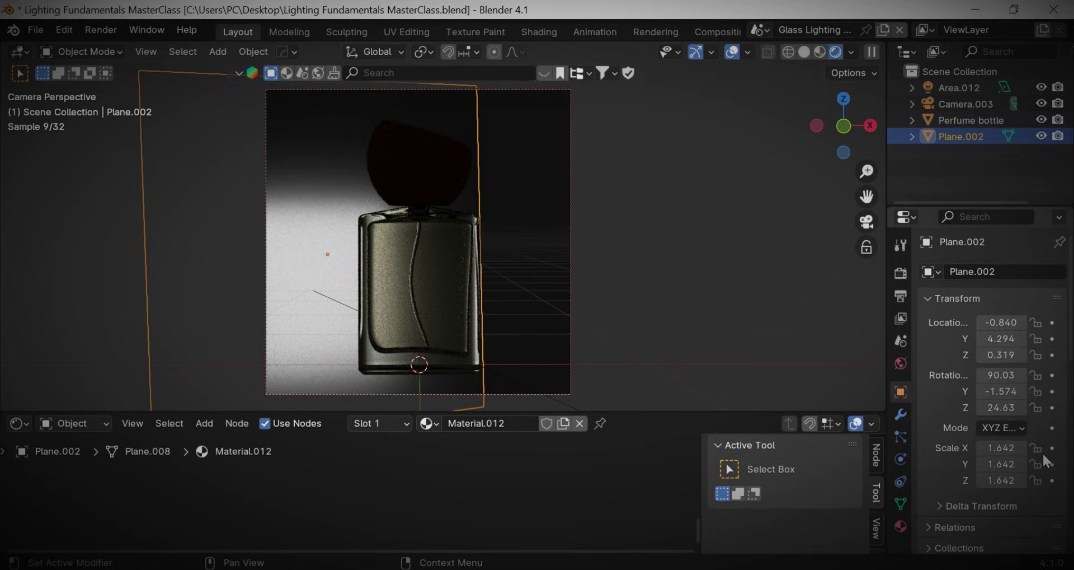
pyautogui.scroll(-15, 1008, 476)
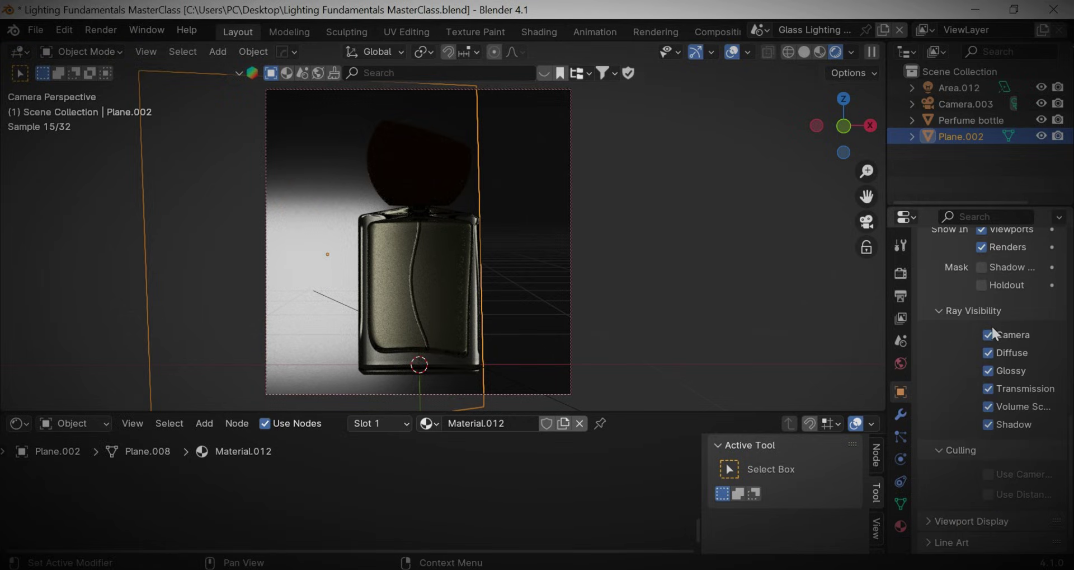
pyautogui.click(990, 331)
pyautogui.click(609, 248)
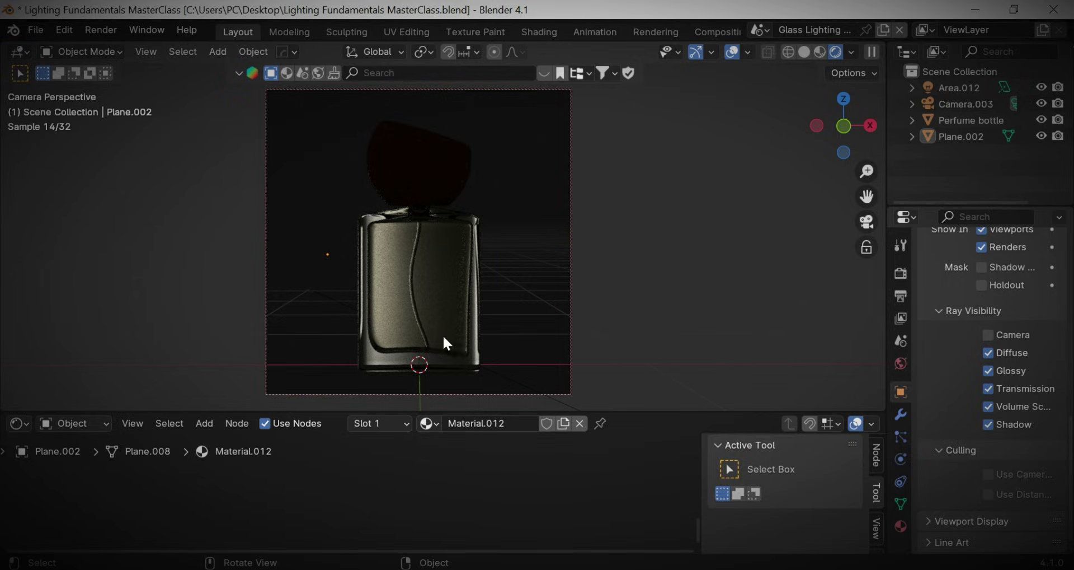
# - Hide the diffuser plane and unhide it again to compare the bottle's lighting with and without diffusion
pyautogui.click(334, 228)
pyautogui.press('h')
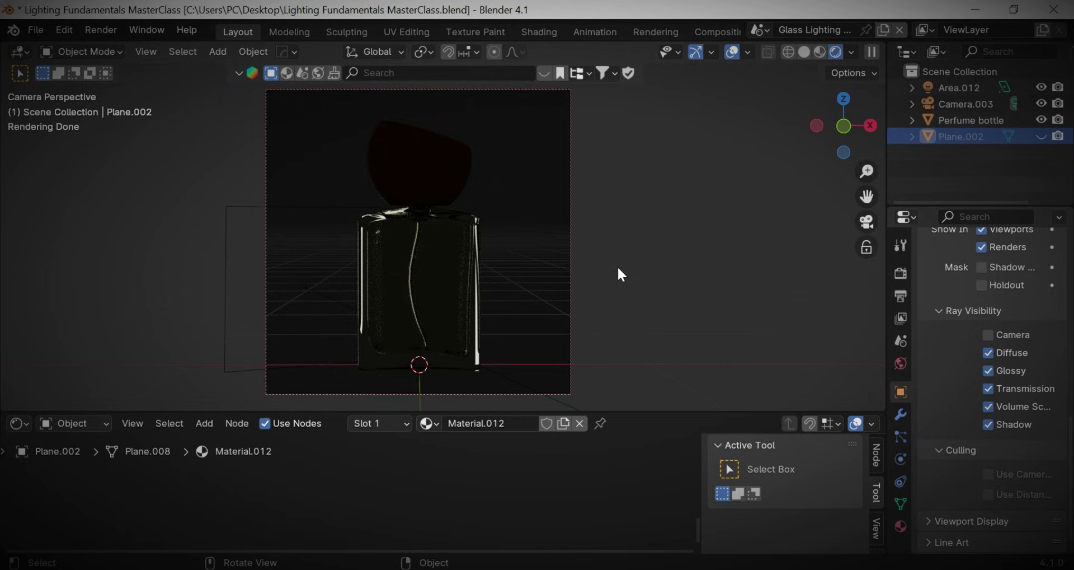
pyautogui.hotkey('alt', 'h')
pyautogui.click(617, 265)
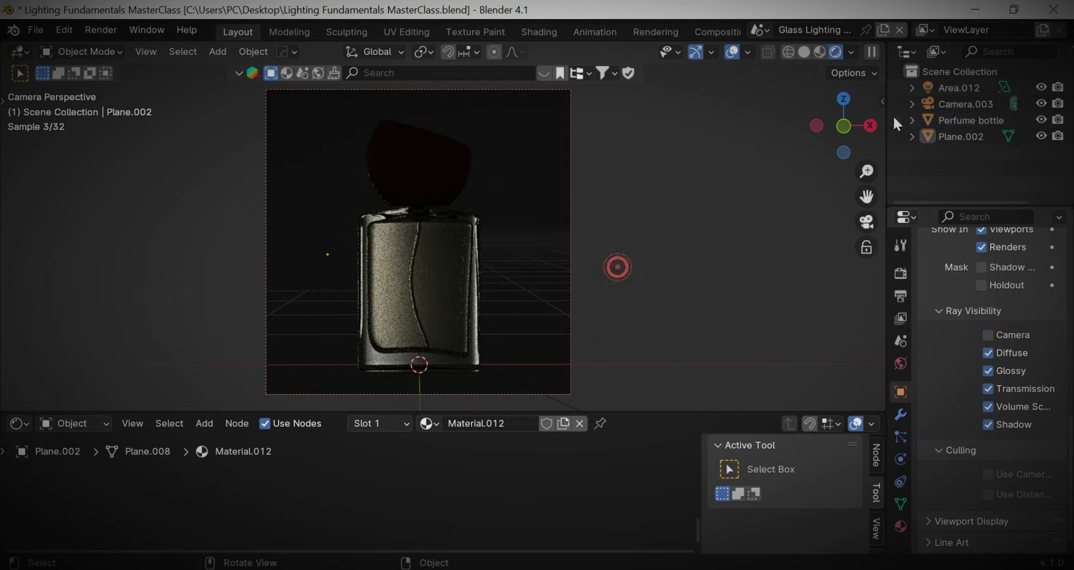
# - Delete the remaining area light and change the plane's material surface from Translucent BSDF to Emission
pyautogui.click(925, 93)
pyautogui.press('Delete')
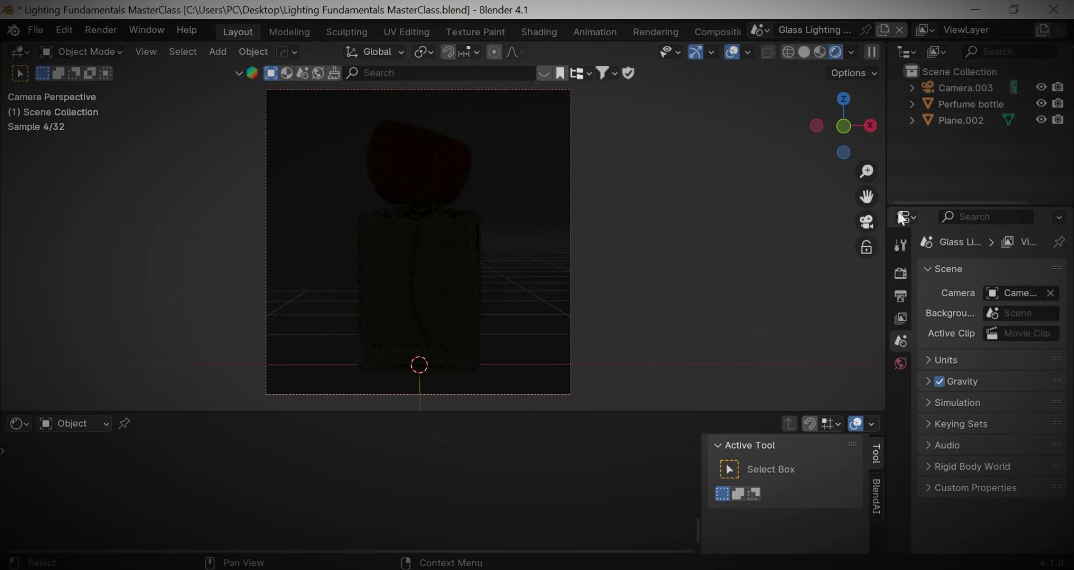
pyautogui.click(967, 104)
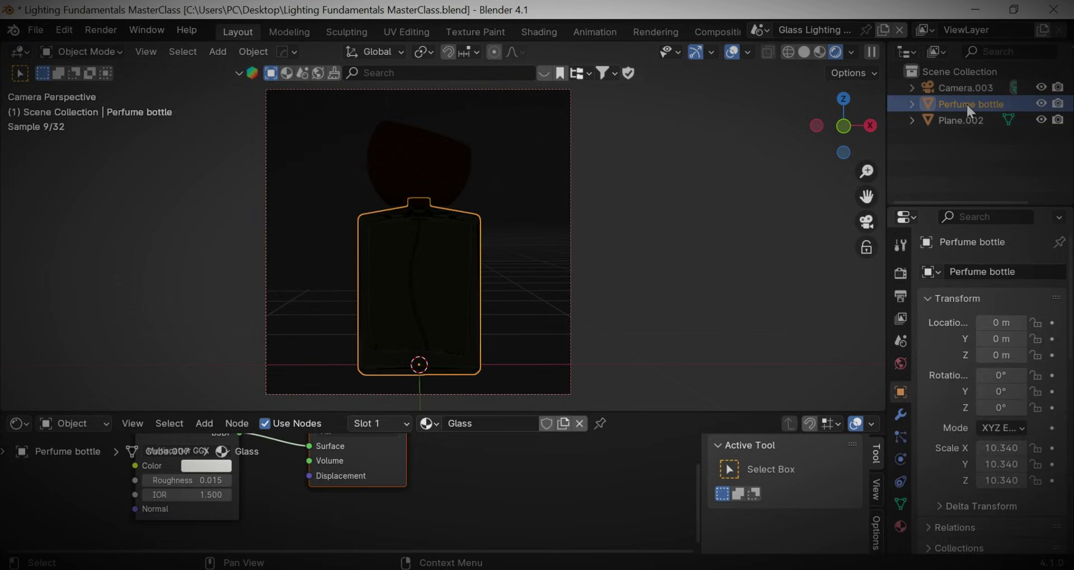
pyautogui.click(970, 124)
pyautogui.click(900, 523)
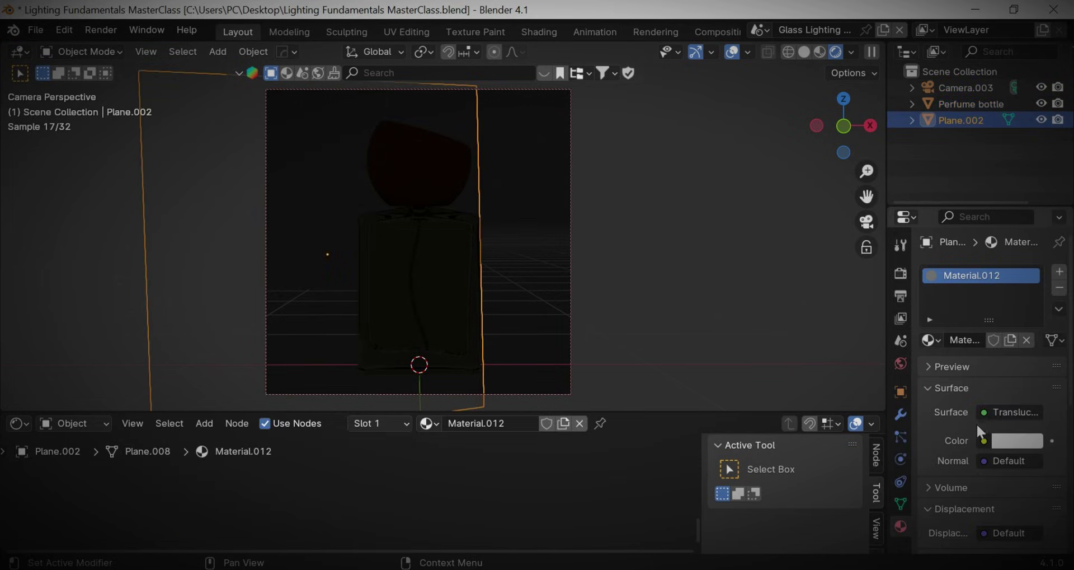
pyautogui.click(1013, 414)
pyautogui.click(767, 85)
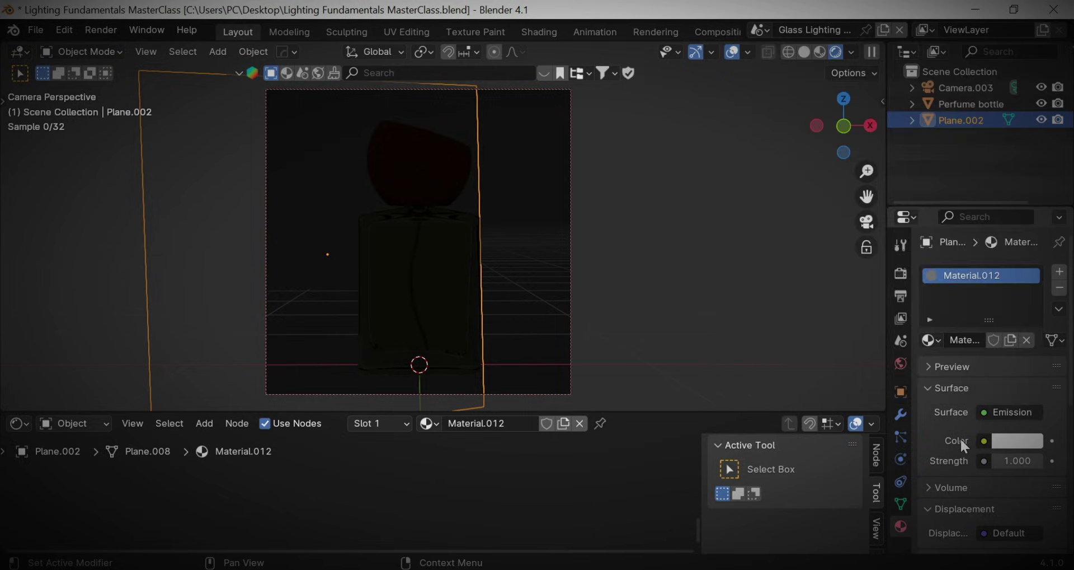
pyautogui.click(900, 392)
pyautogui.click(786, 153)
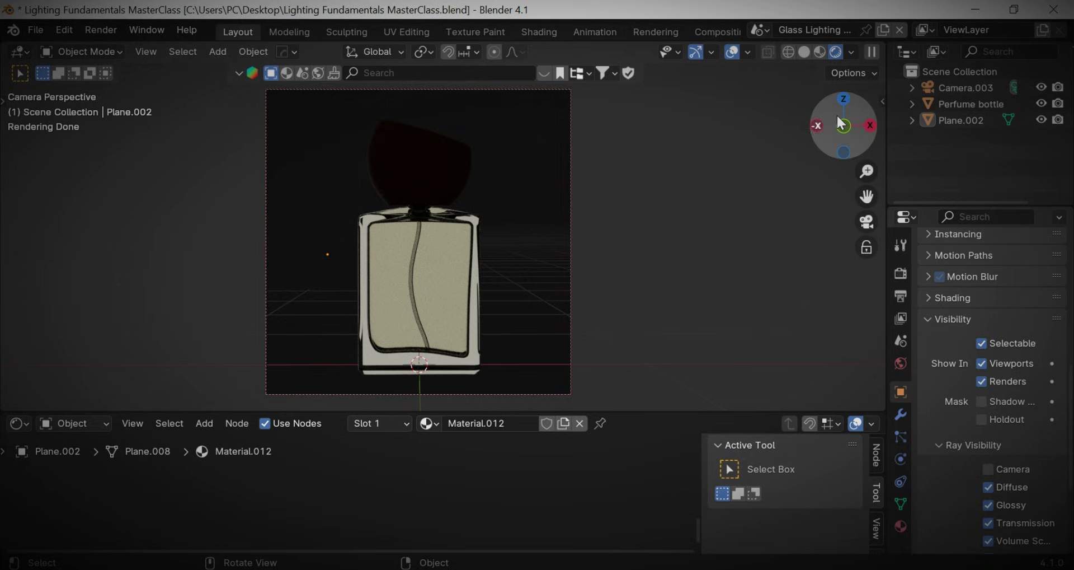
# - Return to solid shading and switch to the Dark BG Lighting scene with the headphones
pyautogui.click(804, 52)
pyautogui.click(760, 29)
pyautogui.press('Return')
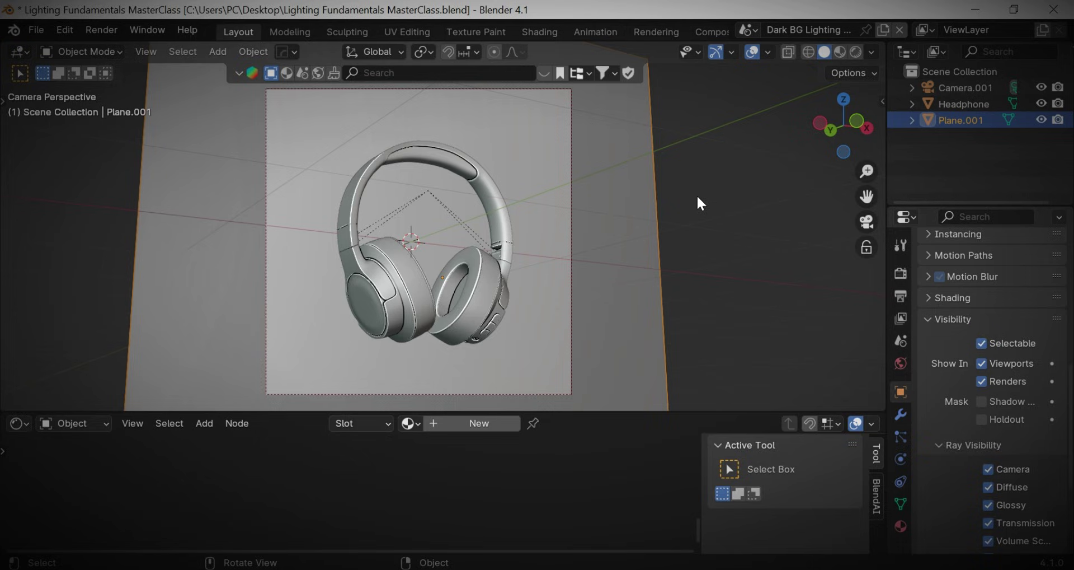
# - Preview the scene in rendered shading and set the world background colour to pure black
pyautogui.click(856, 53)
pyautogui.scroll(-2, 623, 268)
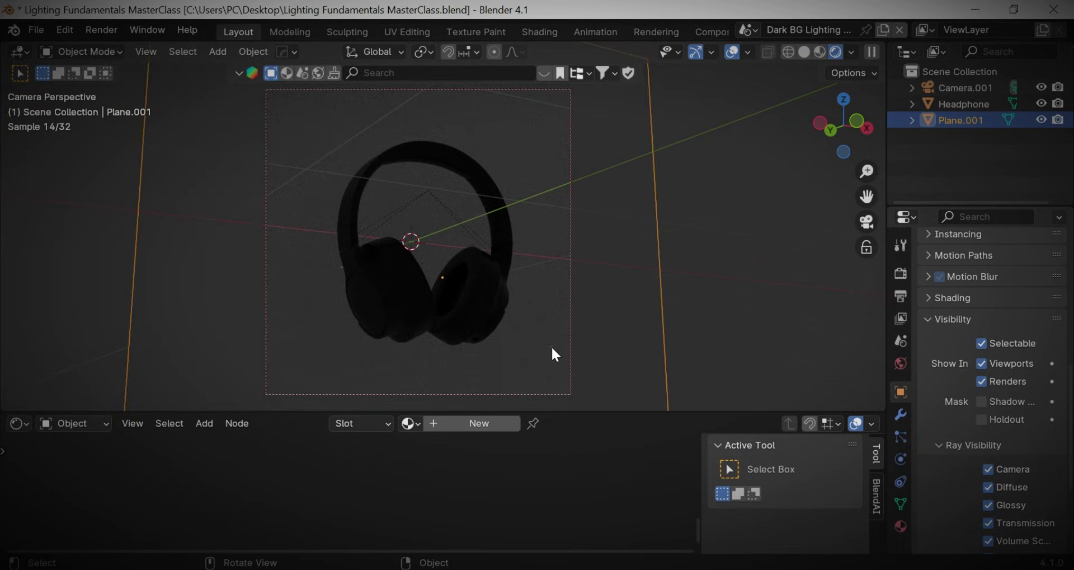
pyautogui.click(556, 354)
pyautogui.click(901, 364)
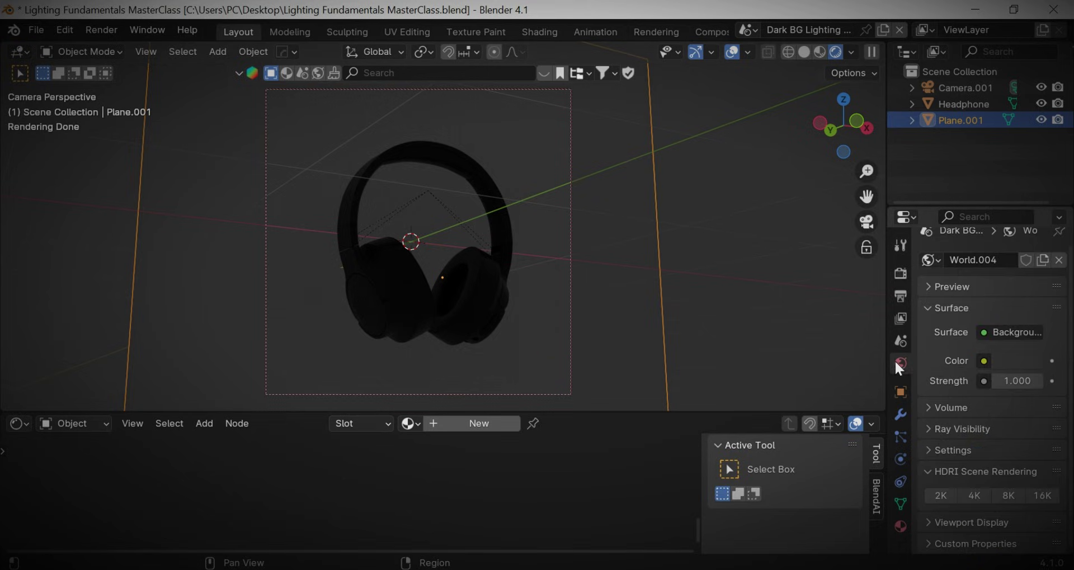
pyautogui.click(983, 361)
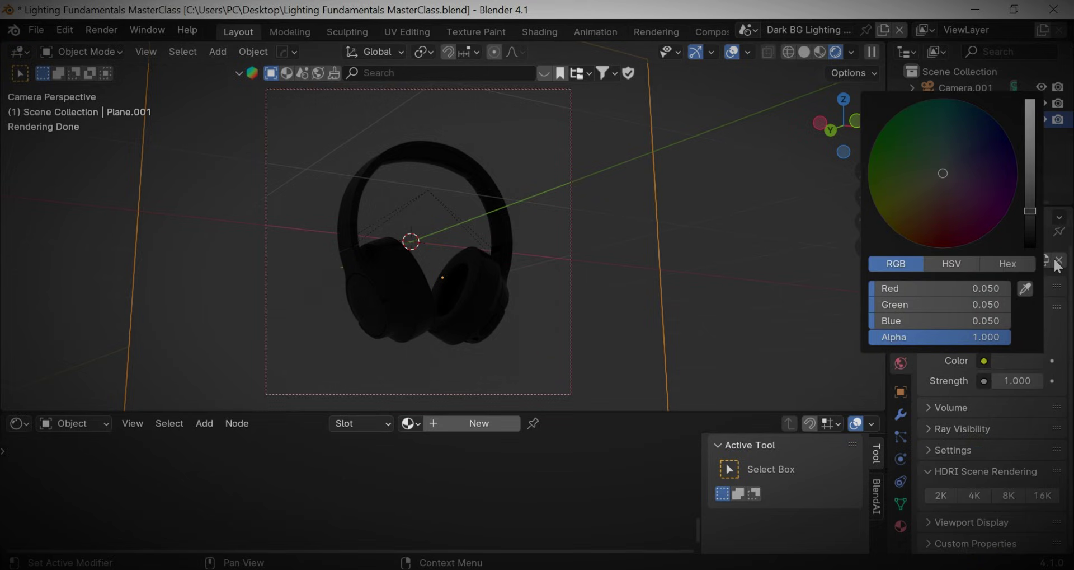
pyautogui.click(1035, 361)
pyautogui.moveTo(1035, 216); pyautogui.dragTo(1031, 250)
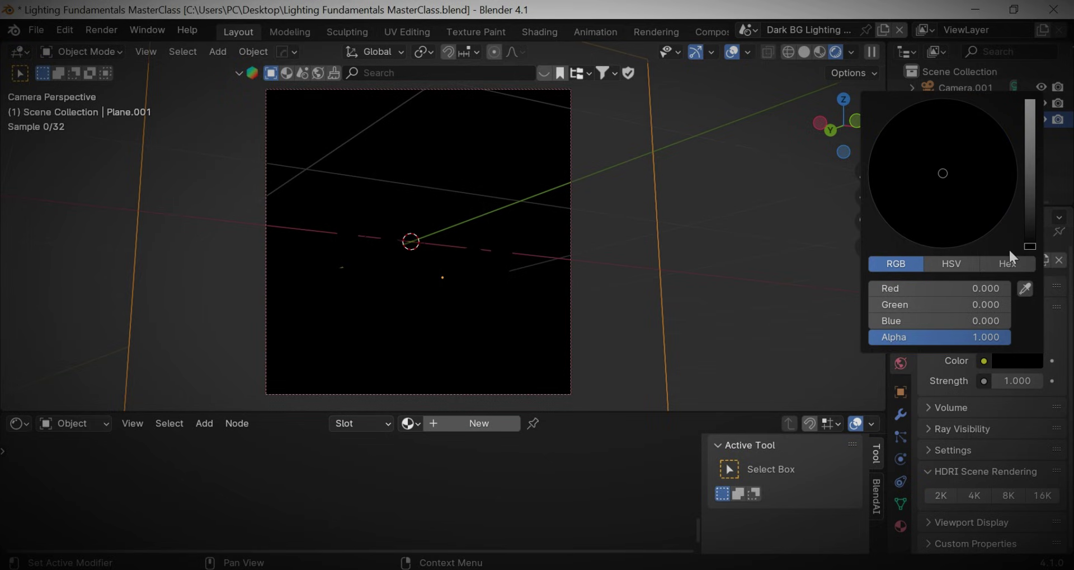
# - Add an area light and position it beside the lower left ear cup of the headphones
pyautogui.hotkey('shift', 'a')
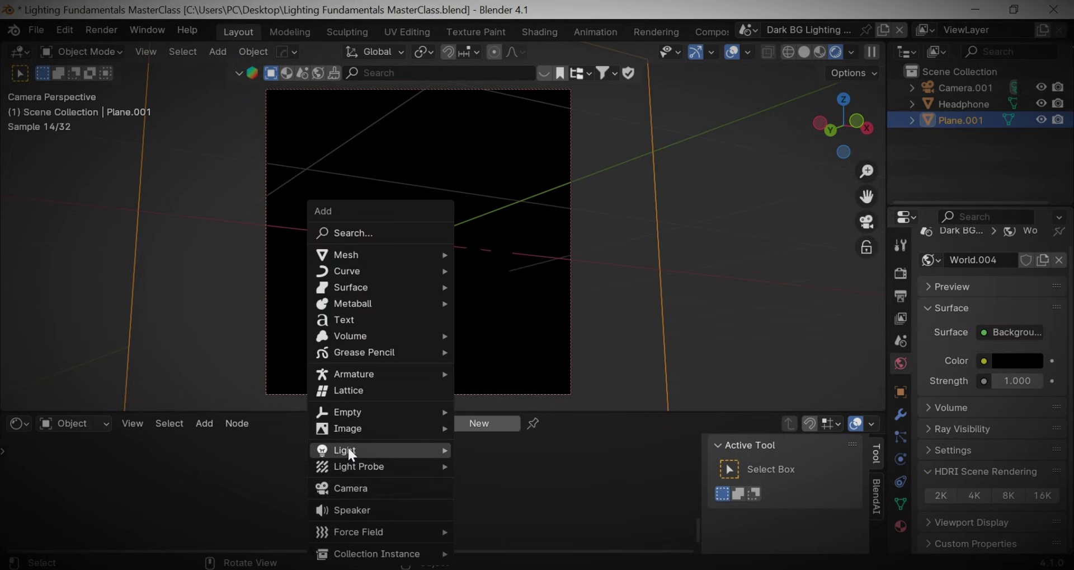
pyautogui.moveTo(347, 449)
pyautogui.click(484, 498)
pyautogui.press('g')
pyautogui.press('z')
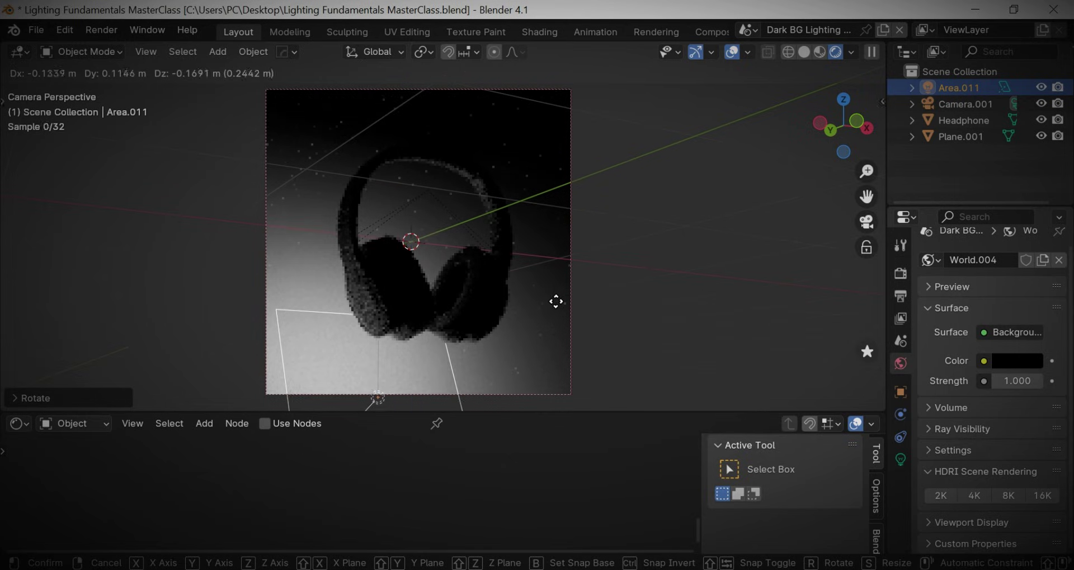
pyautogui.click(544, 309)
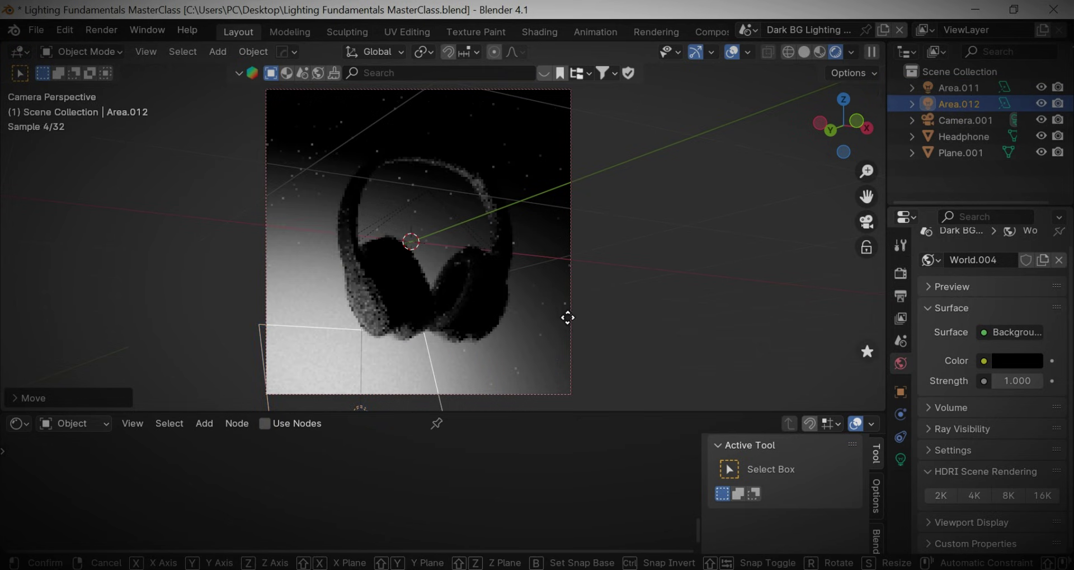
# - Duplicate the area light, place the copy to the upper right of the headphones and rotate it about the Z axis
pyautogui.hotkey('shift', 'd')
pyautogui.click(624, 173)
pyautogui.press('g')
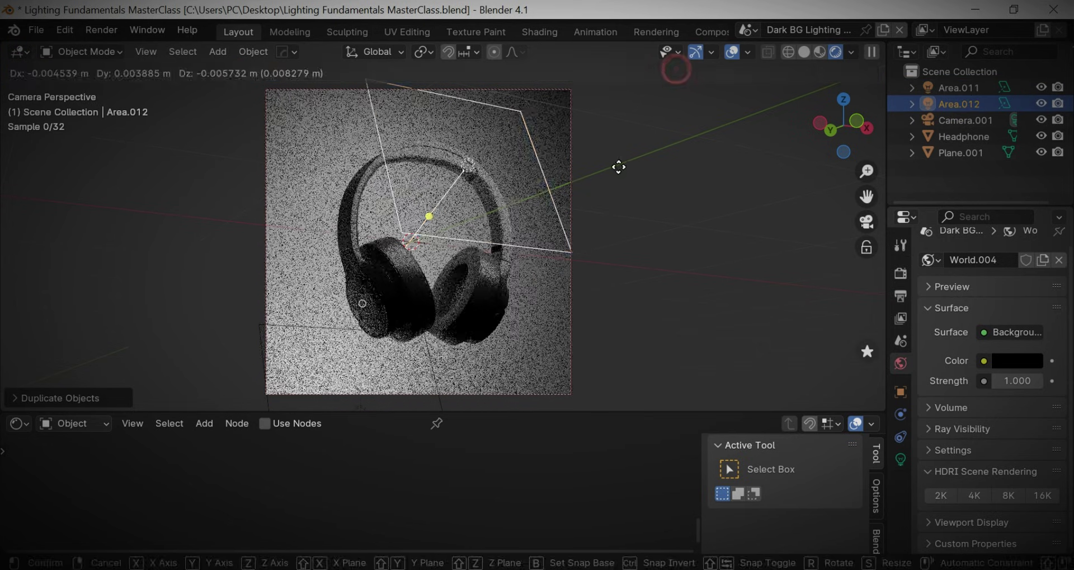
pyautogui.press('y')
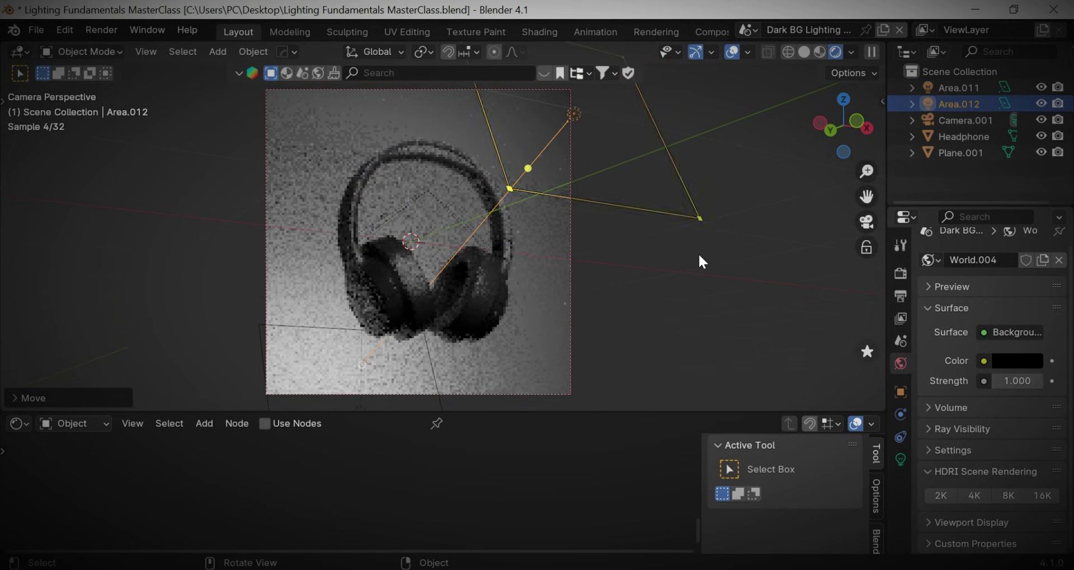
pyautogui.click(774, 290)
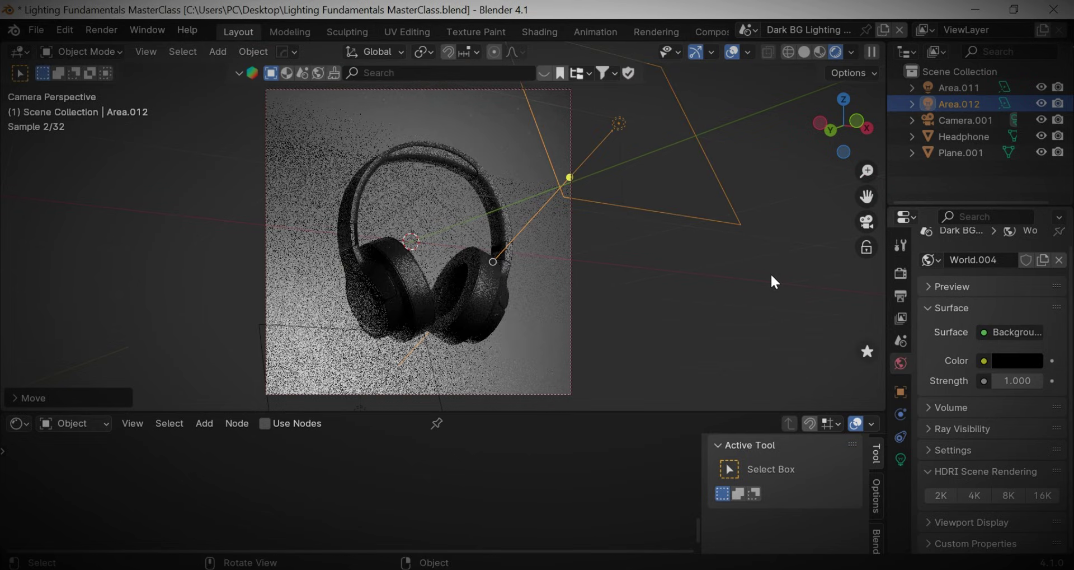
pyautogui.press('r')
pyautogui.press('z')
pyautogui.click(721, 293)
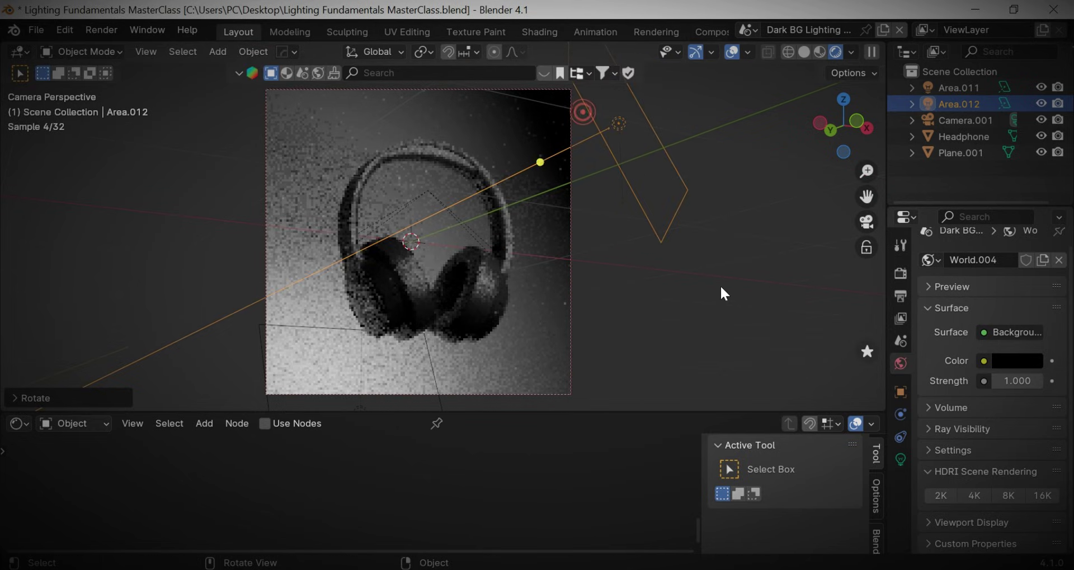
# - Shift the duplicated light along Y towards the headphones, reposition it and rotate it about 36.5° around the Z axis
pyautogui.press('g')
pyautogui.press('x')
pyautogui.press('y')
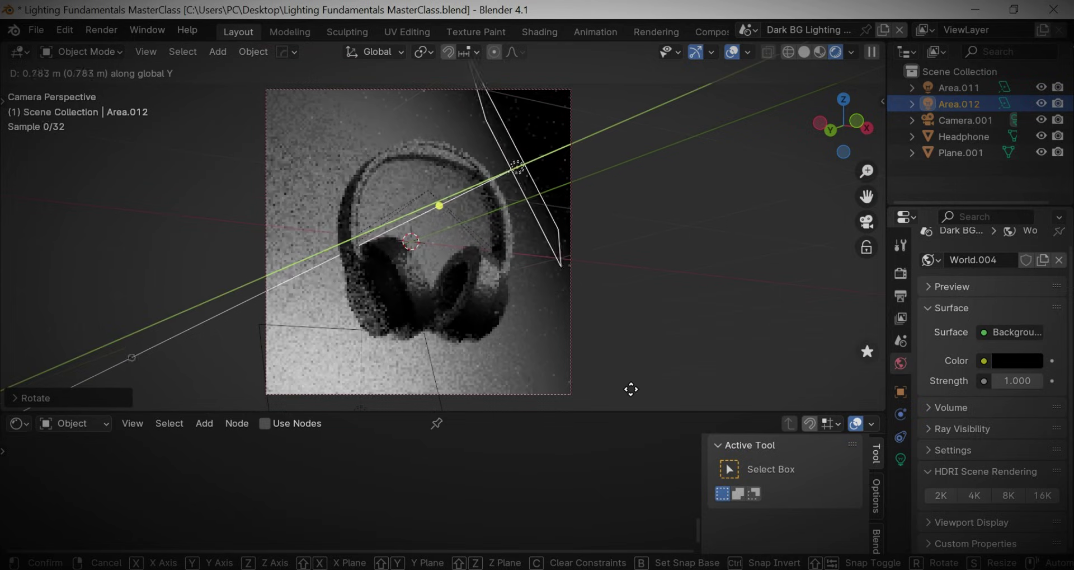
pyautogui.click(642, 146)
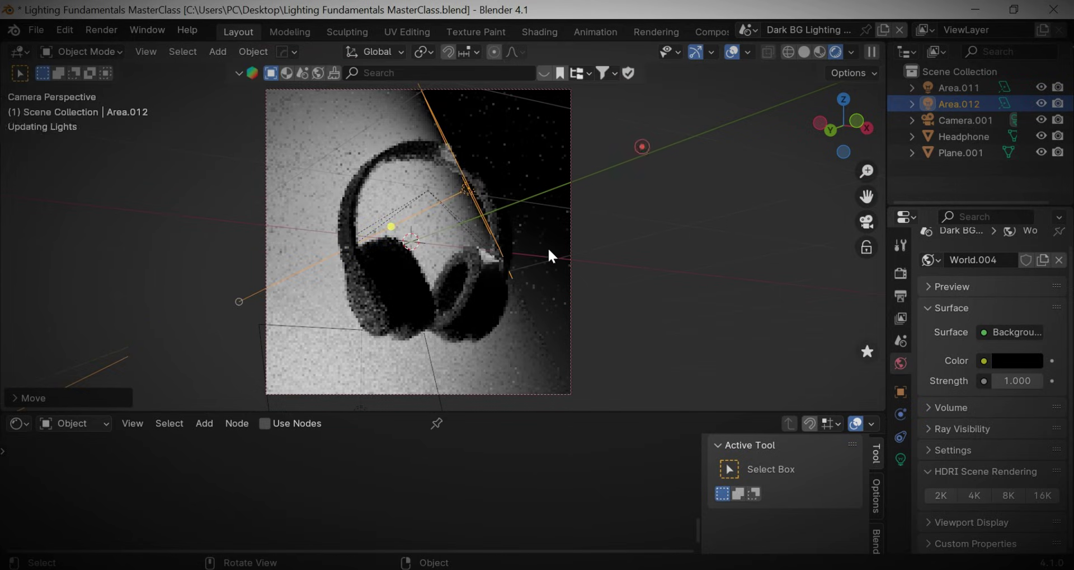
pyautogui.press('g')
pyautogui.click(619, 212)
pyautogui.press('r')
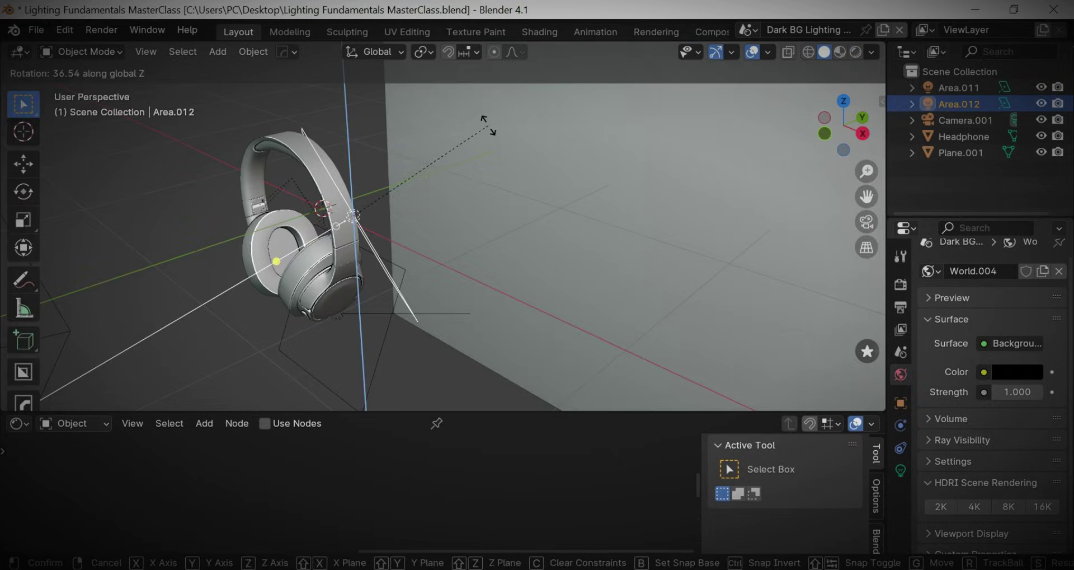
pyautogui.click(488, 124)
# - Move the duplicated light along Y into the gap between headphones and backdrop and scale it up
pyautogui.press('g')
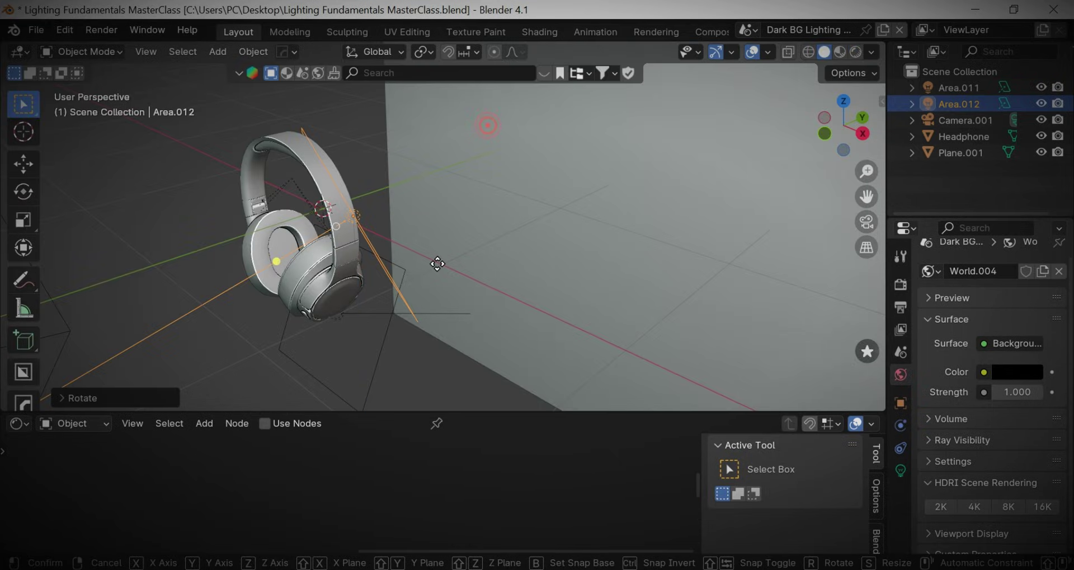
pyautogui.press('y')
pyautogui.click(492, 259)
pyautogui.press('g')
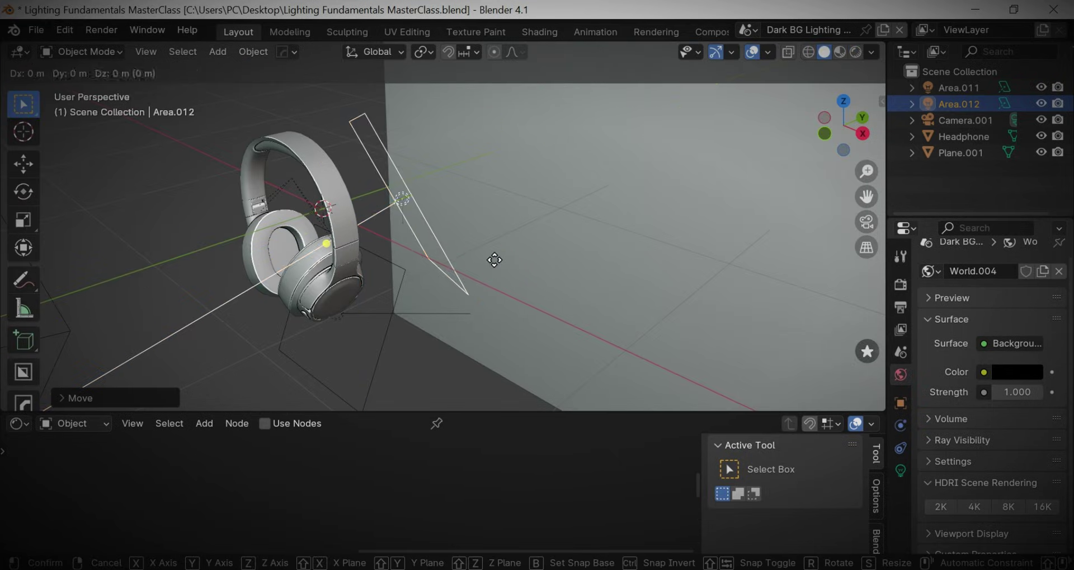
pyautogui.press('y')
pyautogui.click(524, 255)
pyautogui.press('s')
pyautogui.click(564, 273)
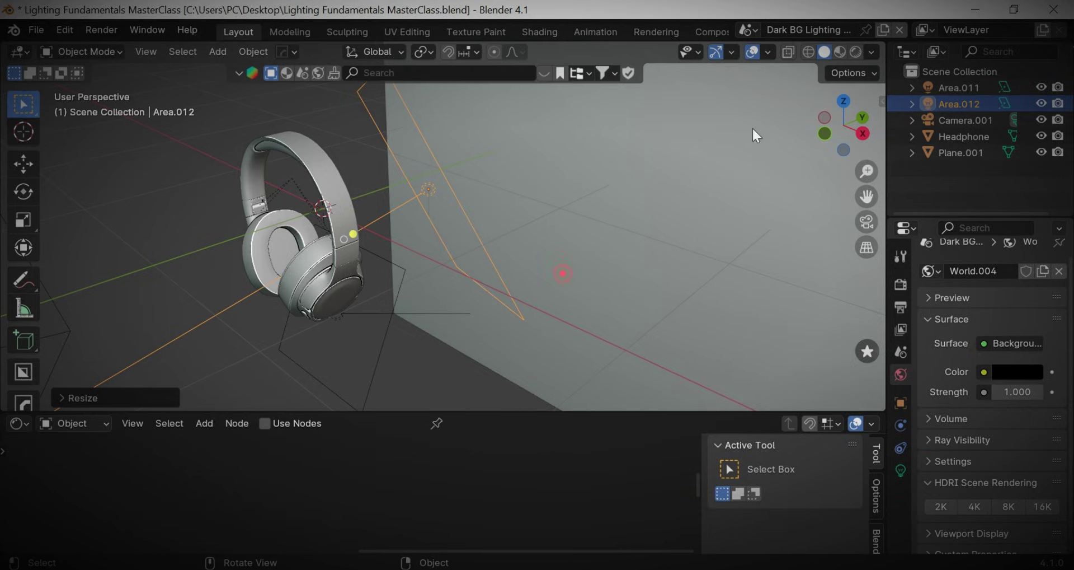
# - In the rendered camera view, duplicate the back light along X to the left side of the headphones and rotate it about Z
pyautogui.click(856, 52)
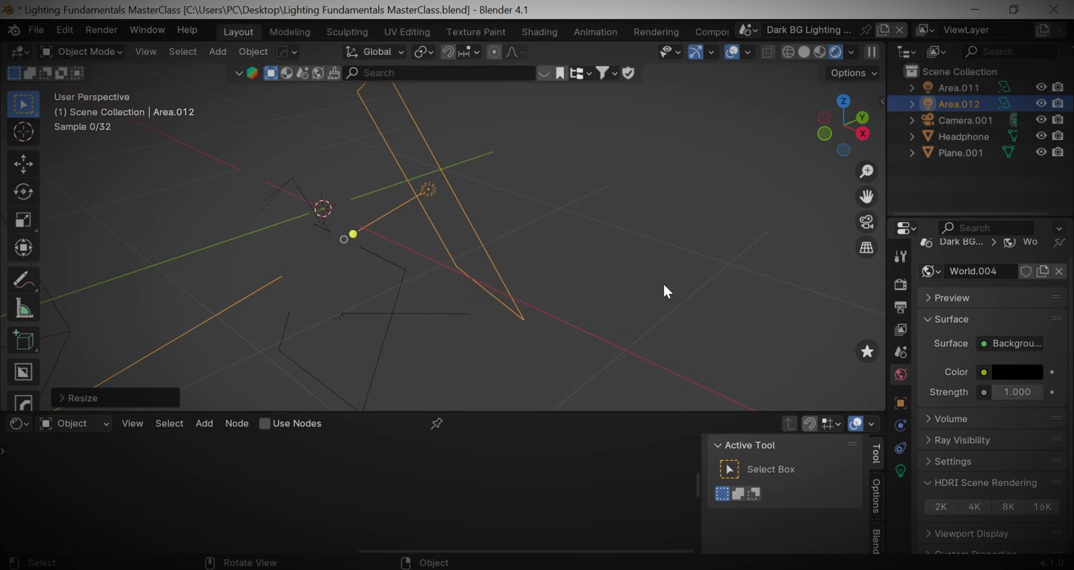
pyautogui.press('KP_0')
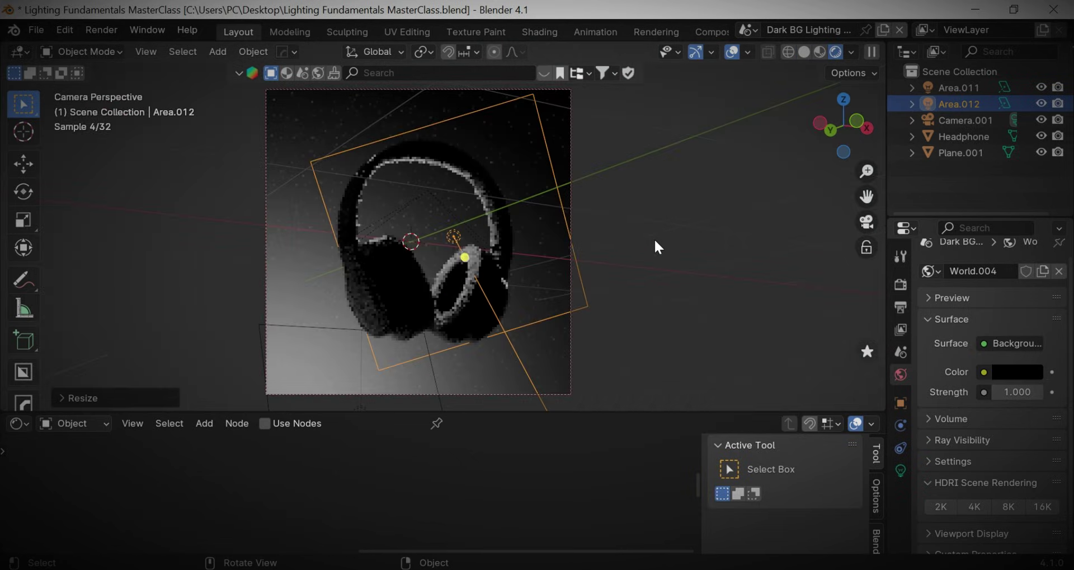
pyautogui.hotkey('shift', 'd')
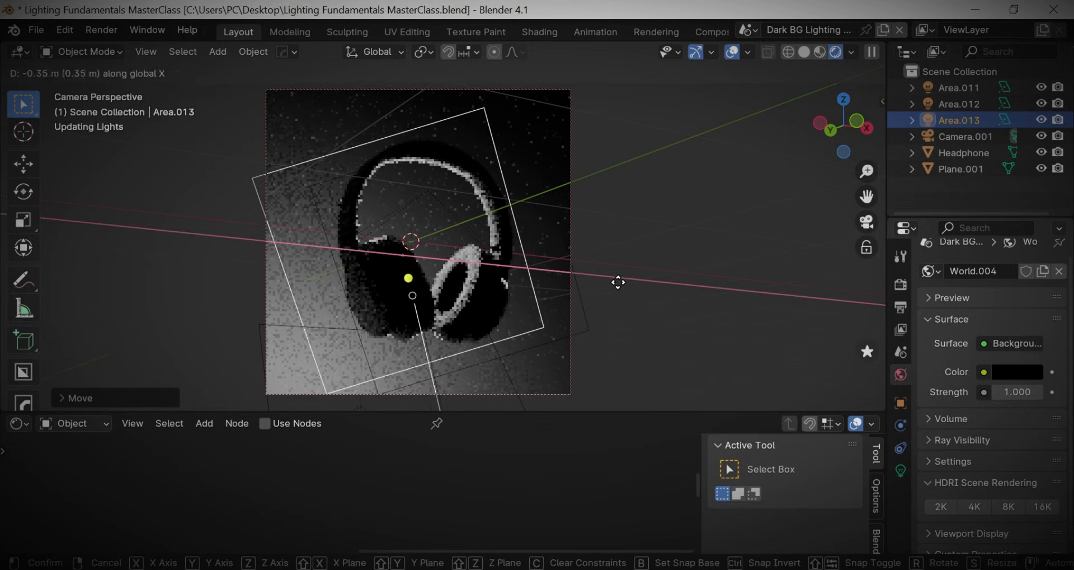
pyautogui.press('x')
pyautogui.click(577, 294)
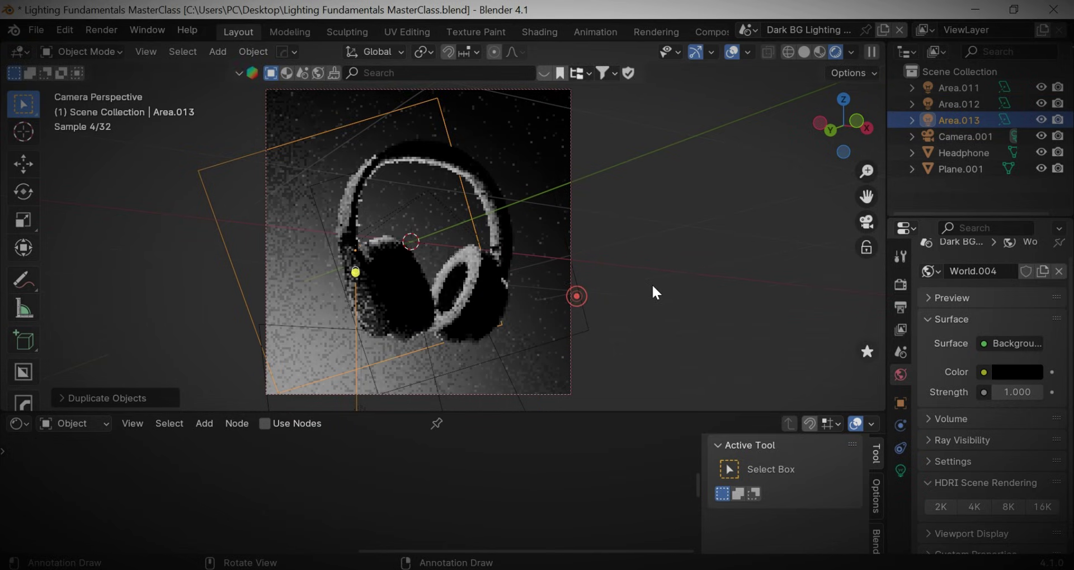
pyautogui.press('r')
pyautogui.press('z')
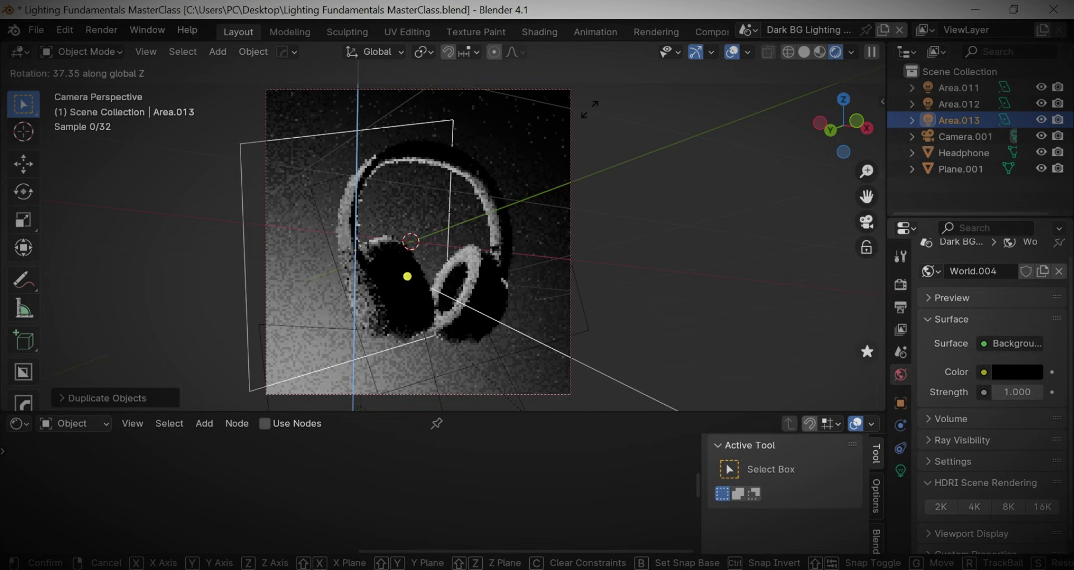
pyautogui.click(618, 399)
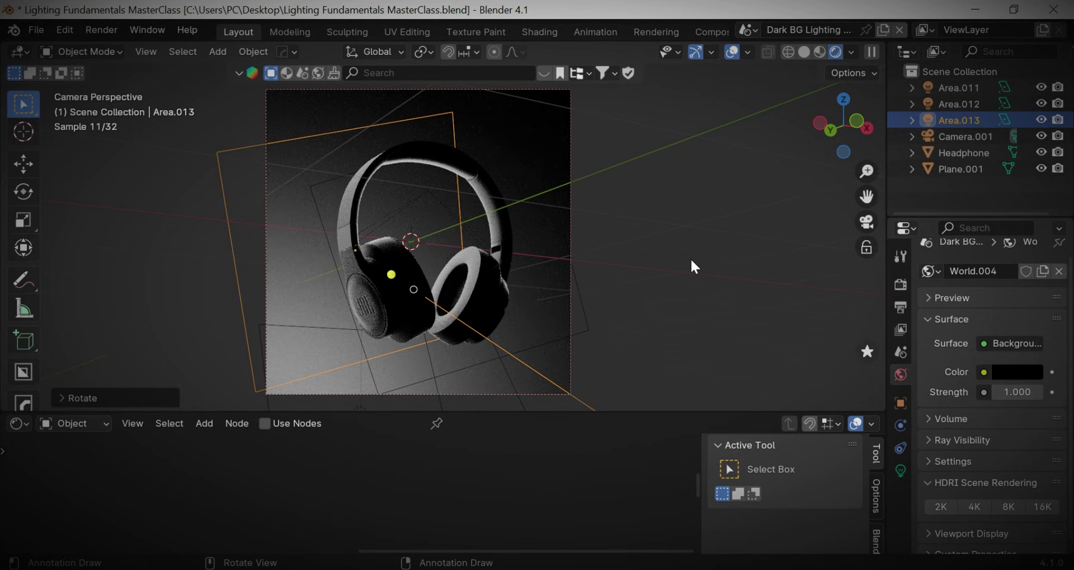
# - Lower the left back light beside the ear cup and rotate it freely to aim up at the headphones
pyautogui.press('g')
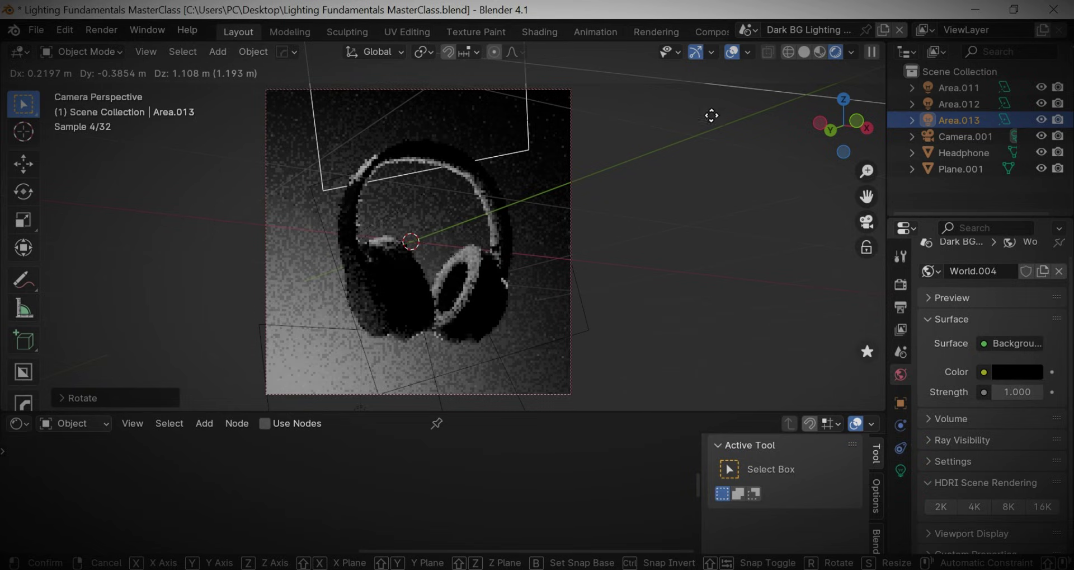
pyautogui.click(680, 367)
pyautogui.press('r')
pyautogui.press('r')
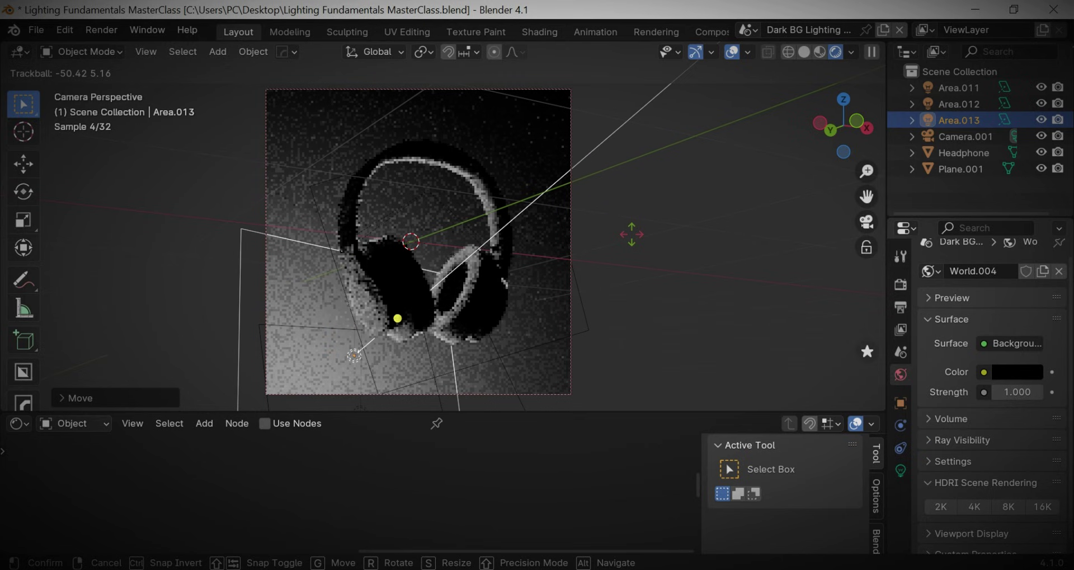
pyautogui.click(637, 231)
# - Duplicate the lower left light along X to the right ear cup and turn the copy around the Z axis towards the headphones
pyautogui.hotkey('shift', 'd')
pyautogui.press('x')
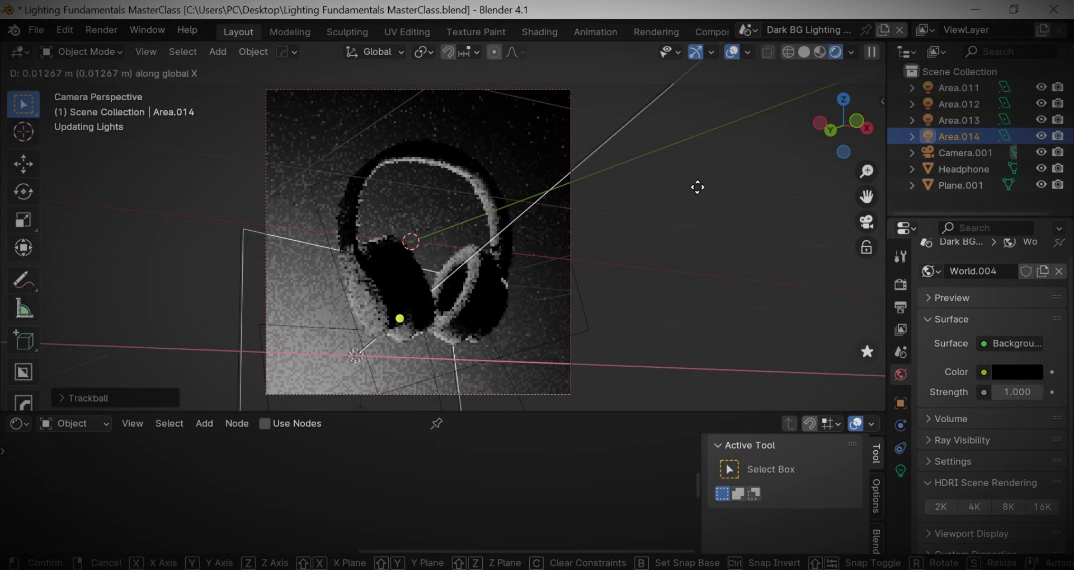
pyautogui.click(752, 352)
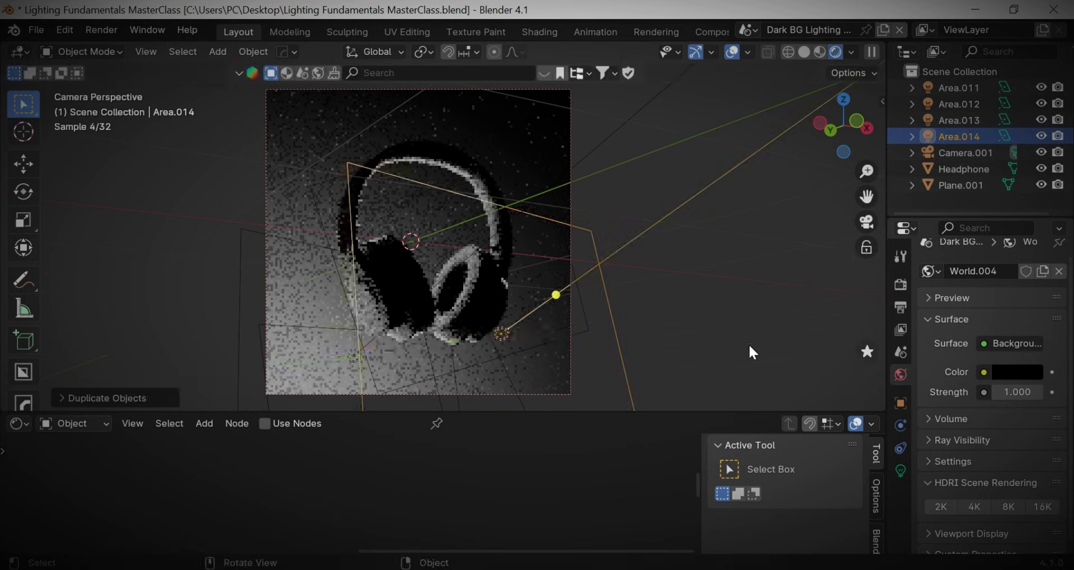
pyautogui.press('r')
pyautogui.press('z')
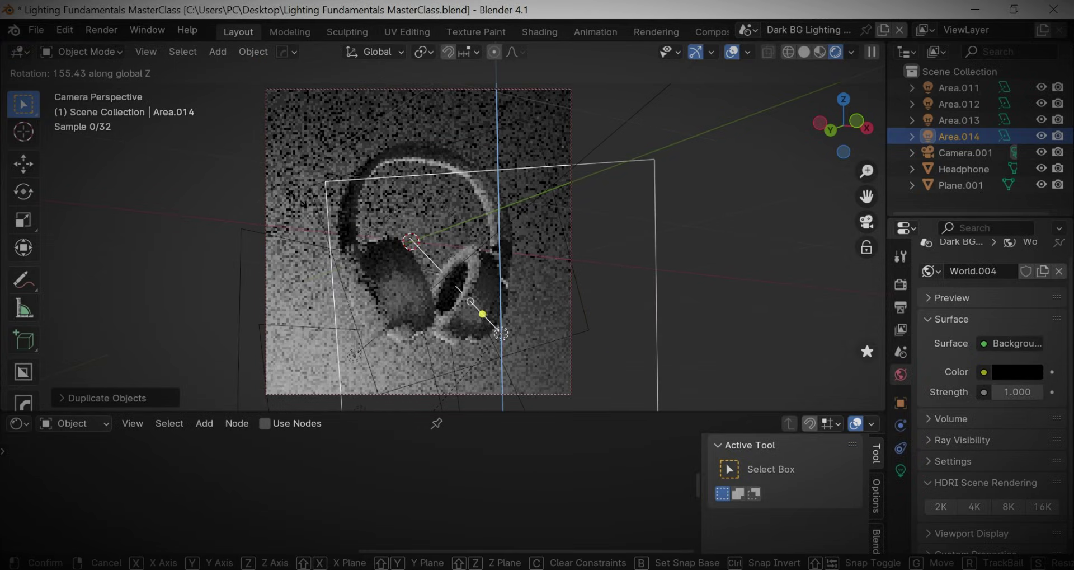
pyautogui.click(201, 245)
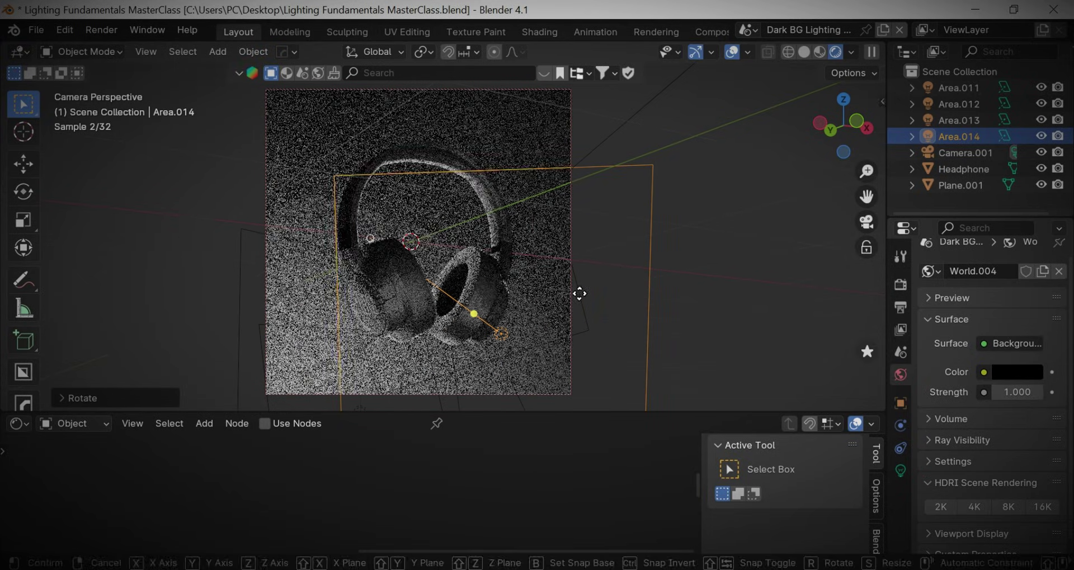
# - Raise the right-hand light along Z above the headband and tilt it about the X axis to point downward
pyautogui.press('g')
pyautogui.press('z')
pyautogui.click(584, 92)
pyautogui.press('r')
pyautogui.press('x')
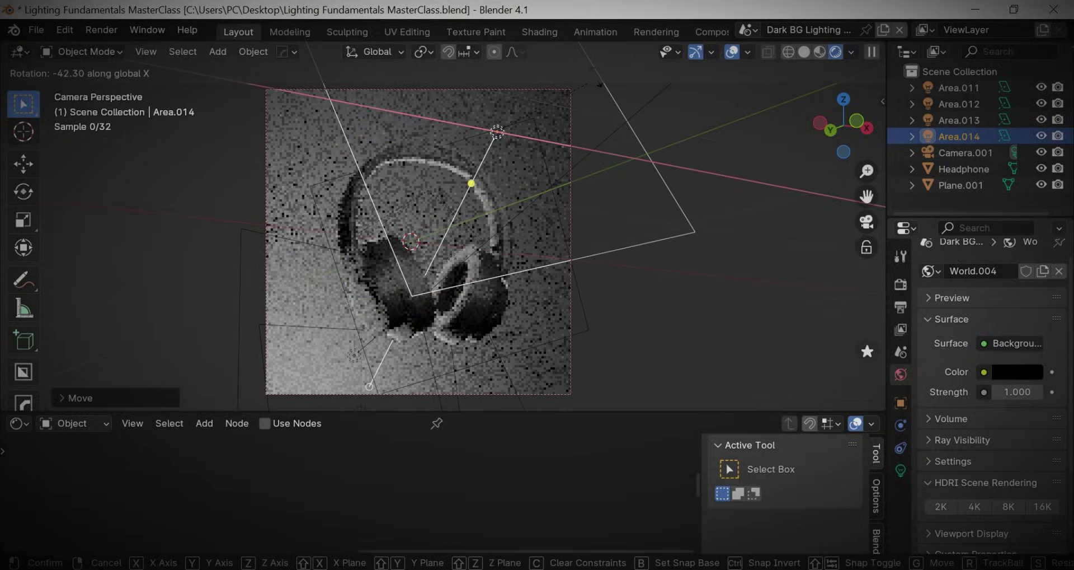
pyautogui.click(693, 127)
# - Scale the upper light to about 0.6, stretch it along X by about 2.6 and reposition it above the headband
pyautogui.press('s')
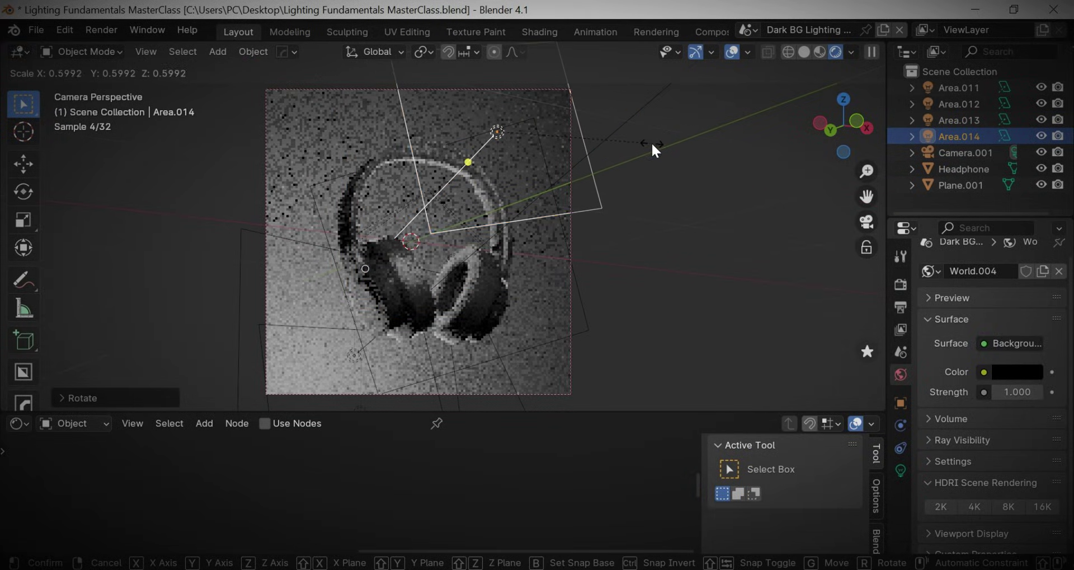
pyautogui.click(653, 144)
pyautogui.press('g')
pyautogui.click(593, 192)
pyautogui.press('s')
pyautogui.press('x')
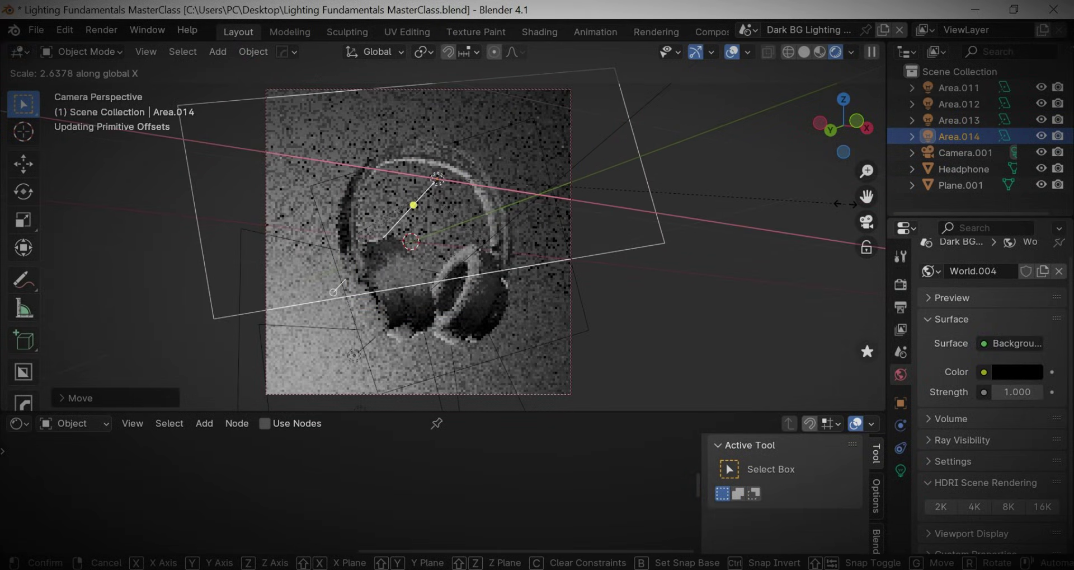
pyautogui.click(628, 201)
pyautogui.press('g')
pyautogui.press('z')
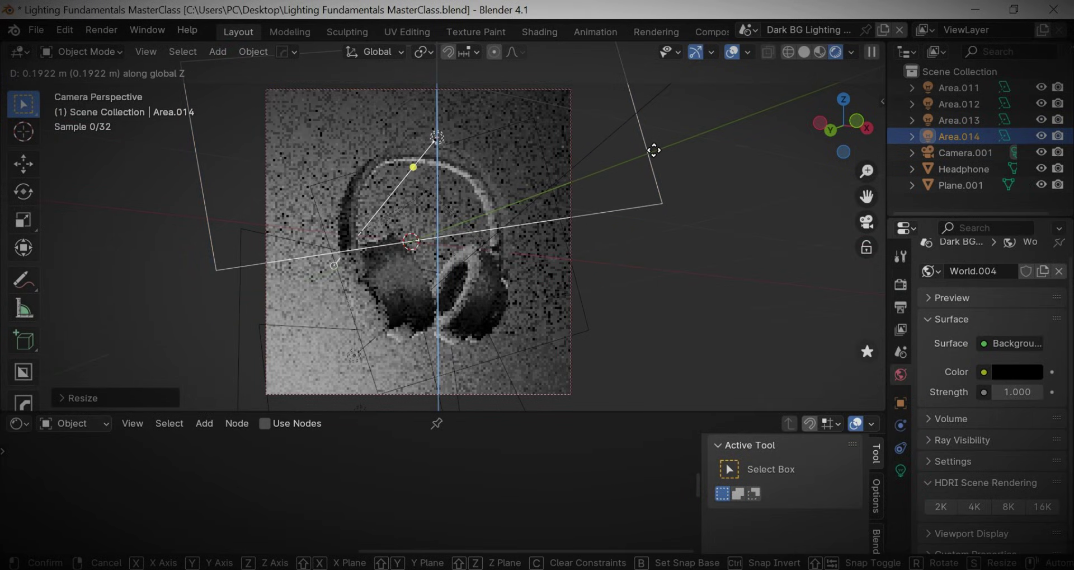
pyautogui.click(657, 144)
# - Reduce the beam spread of the light above the headband to 105°
pyautogui.click(901, 470)
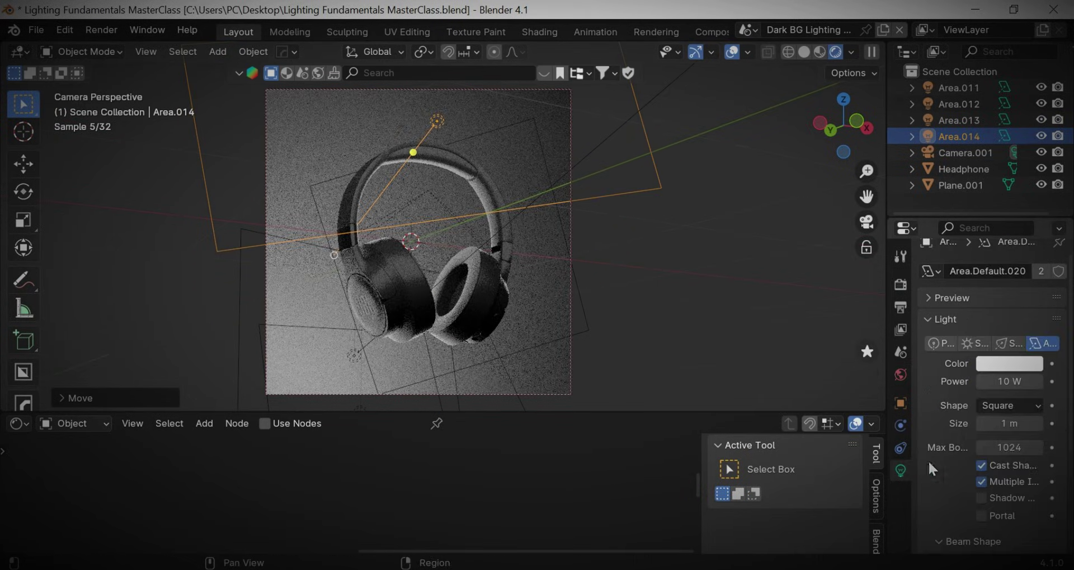
pyautogui.scroll(-3, 1007, 447)
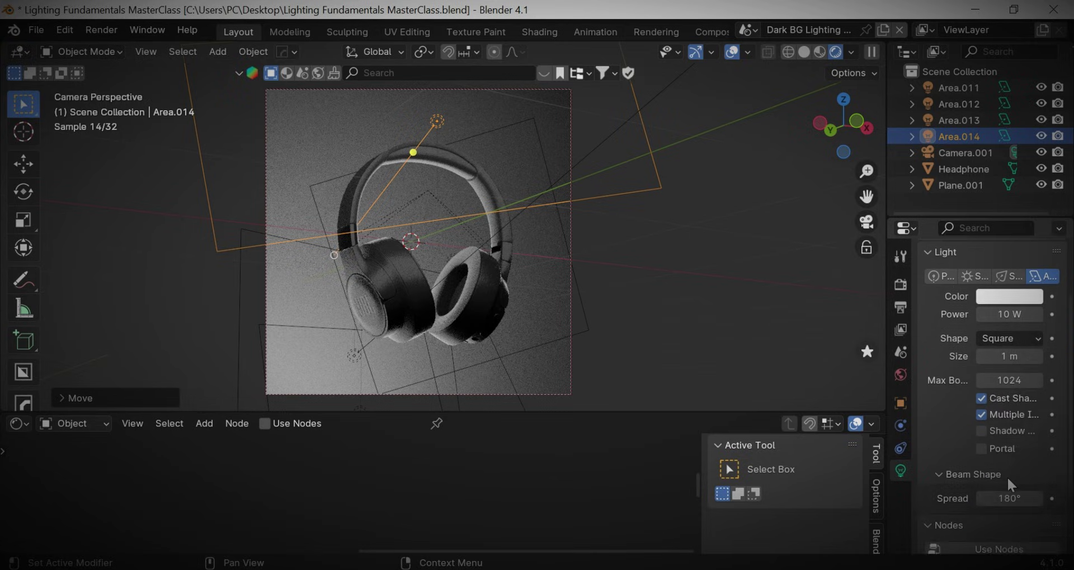
pyautogui.moveTo(1015, 465); pyautogui.dragTo(985, 465)
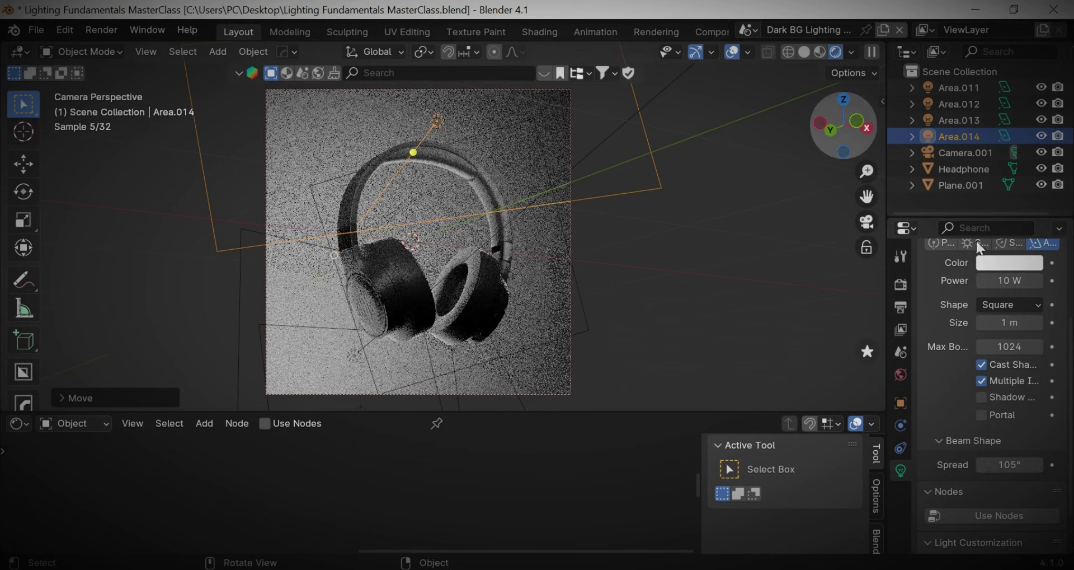
# - Select only the backdrop plane and move it along the Y axis farther behind the headphones
pyautogui.moveTo(847, 131); pyautogui.dragTo(446, 204)
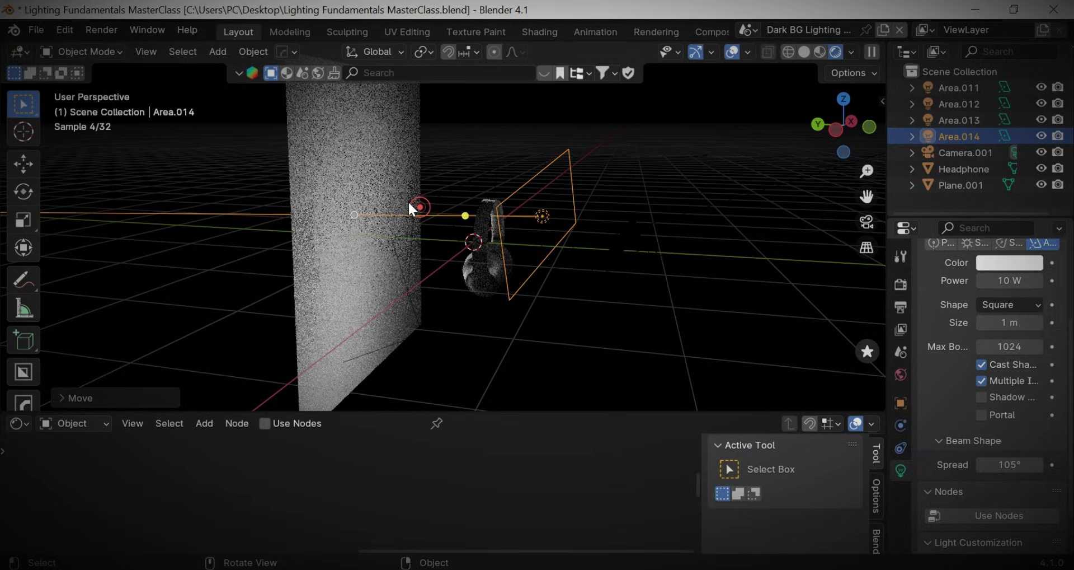
pyautogui.click(409, 206)
pyautogui.click(408, 210)
pyautogui.keyDown('shift'); pyautogui.click(395, 240); pyautogui.keyUp('shift')
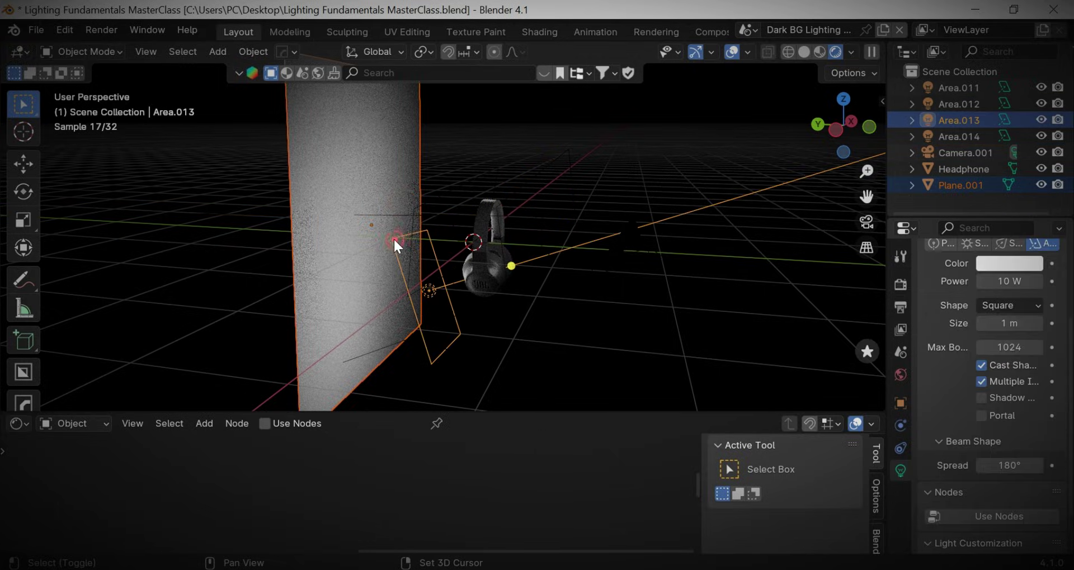
pyautogui.click(392, 221)
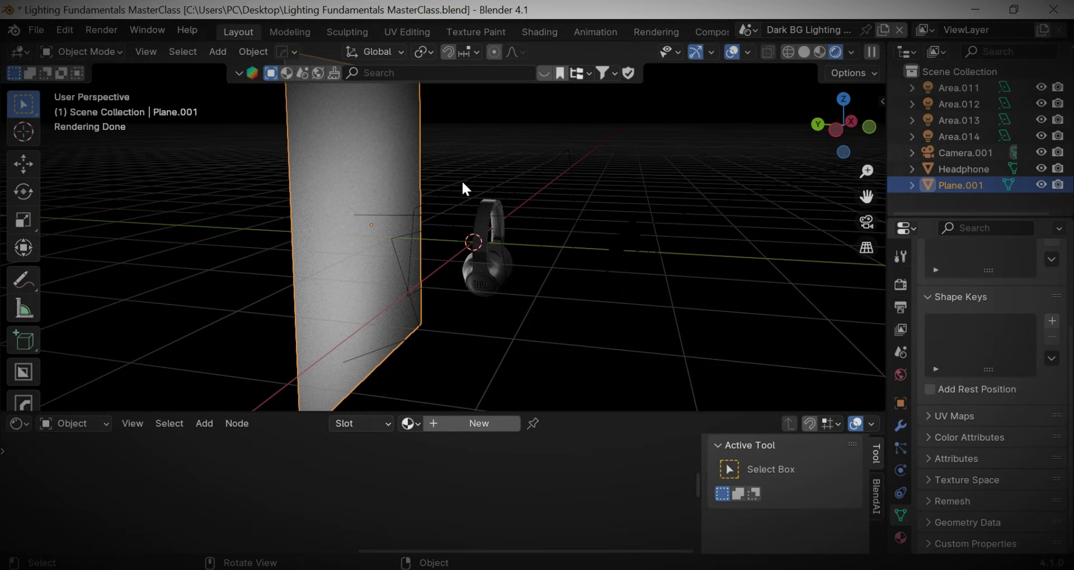
pyautogui.press('g')
pyautogui.press('y')
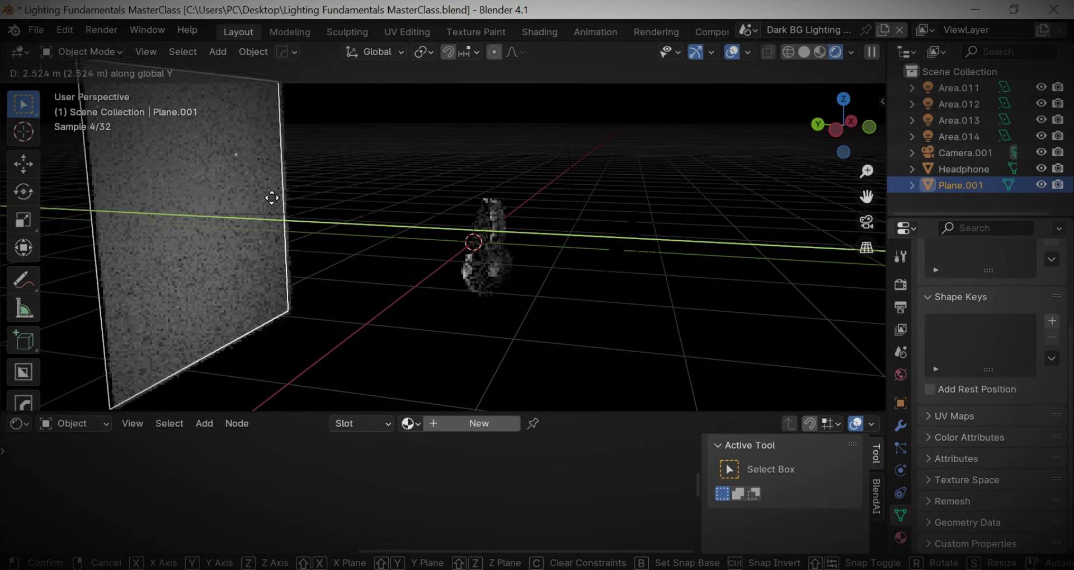
pyautogui.click(234, 209)
# - Enlarge the backdrop plane, push it about 7 m back along Y and return to the camera view
pyautogui.press('s')
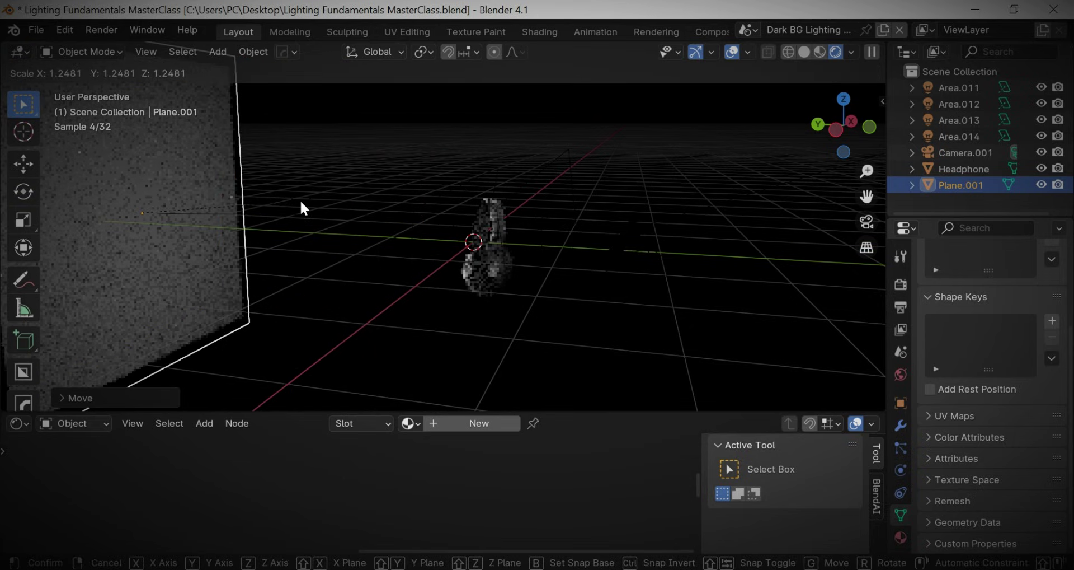
pyautogui.click(301, 203)
pyautogui.hotkey('ctrl', 'z')
pyautogui.hotkey('ctrl', 'z')
pyautogui.press('g')
pyautogui.press('y')
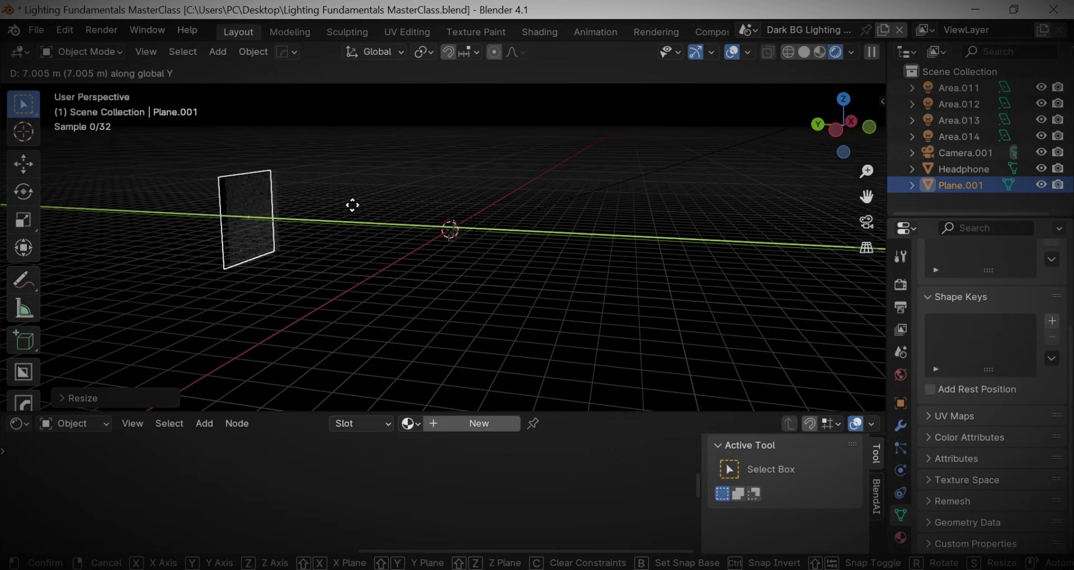
pyautogui.click(522, 224)
pyautogui.press('KP_0')
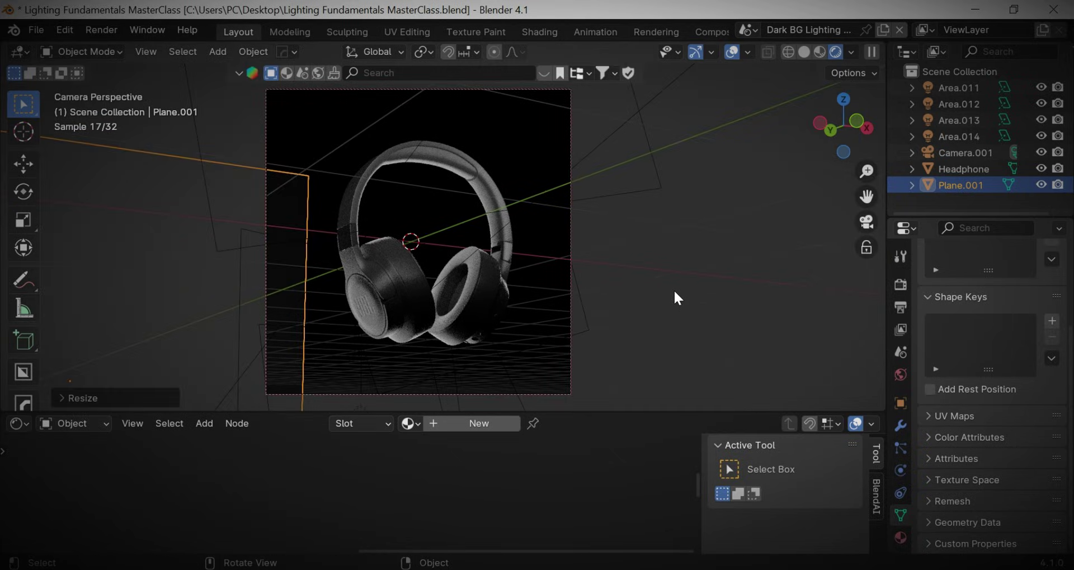
pyautogui.scroll(2, 719, 235)
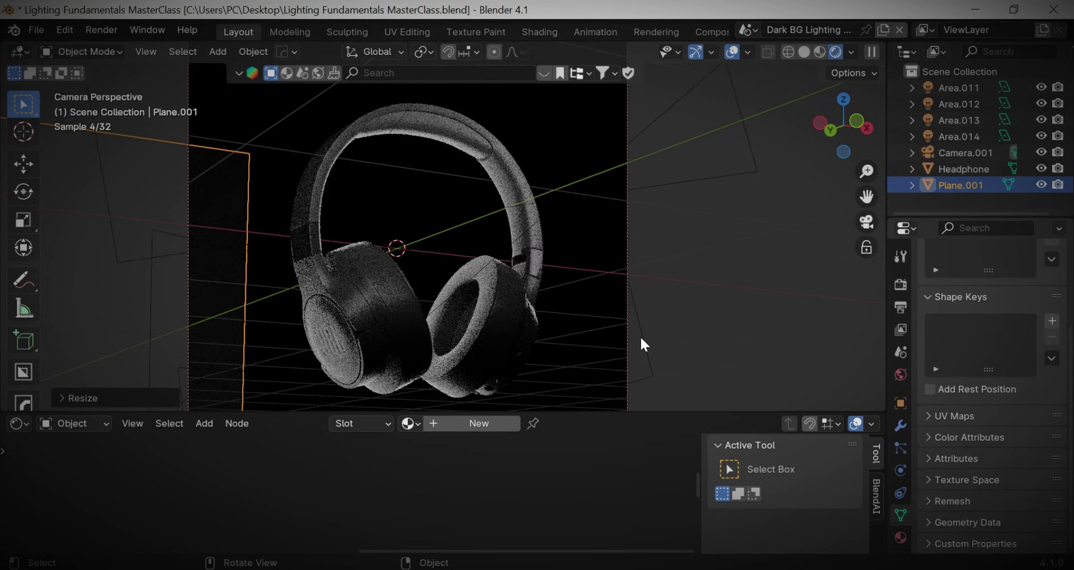
# - Set the color management view transform to Standard, enable curves and lower the middle of the combined curve to darken the midtones
pyautogui.click(900, 284)
pyautogui.scroll(-15, 996, 476)
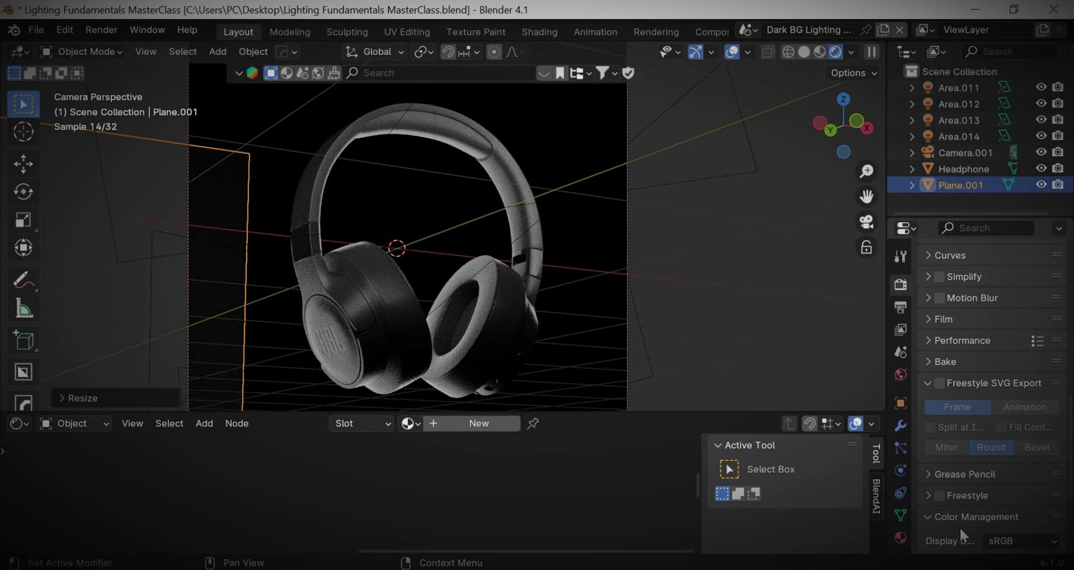
pyautogui.click(1015, 414)
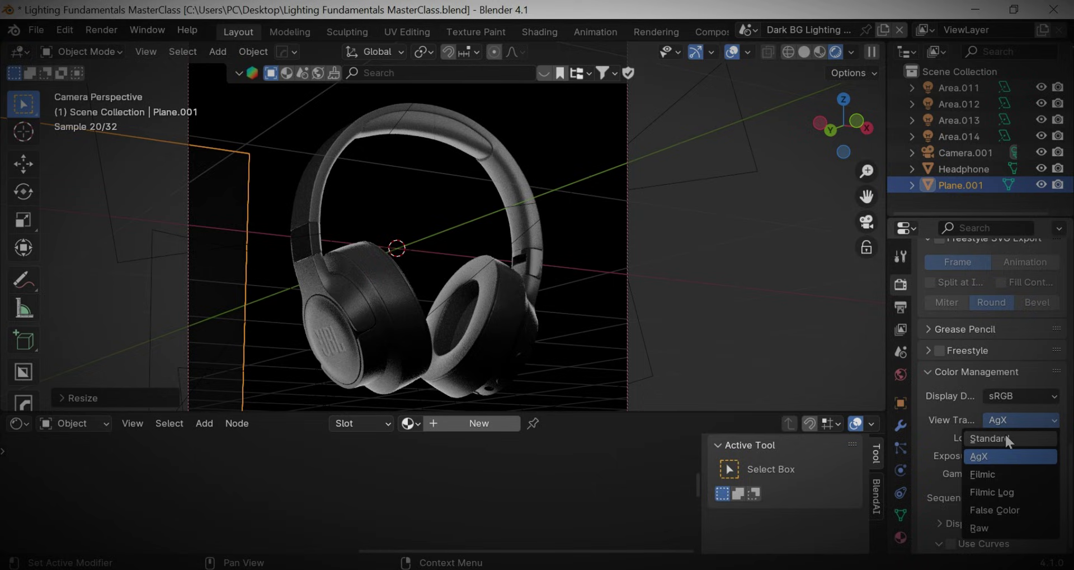
pyautogui.click(1005, 432)
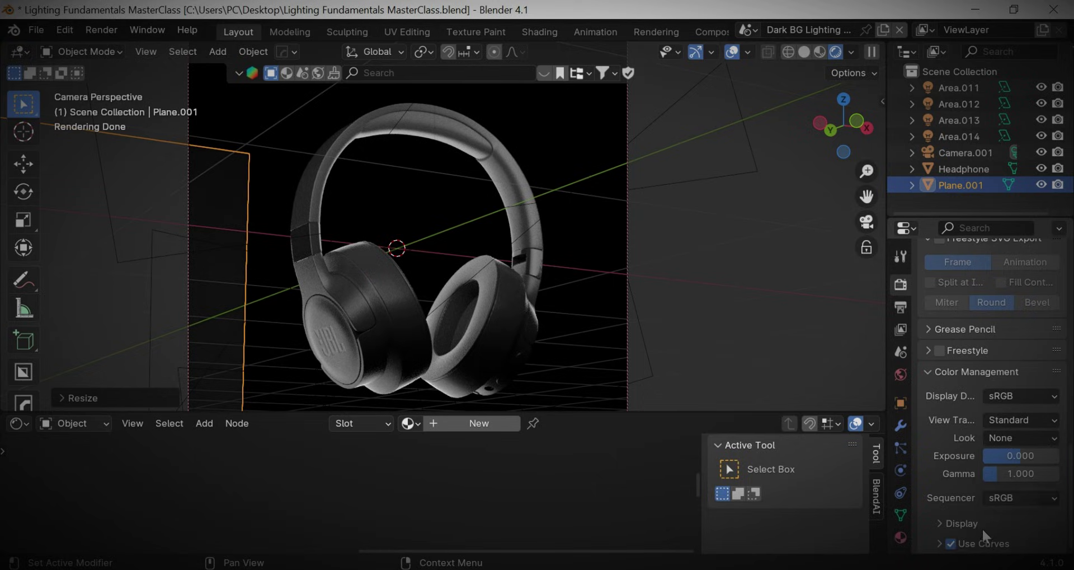
pyautogui.scroll(-8, 1014, 501)
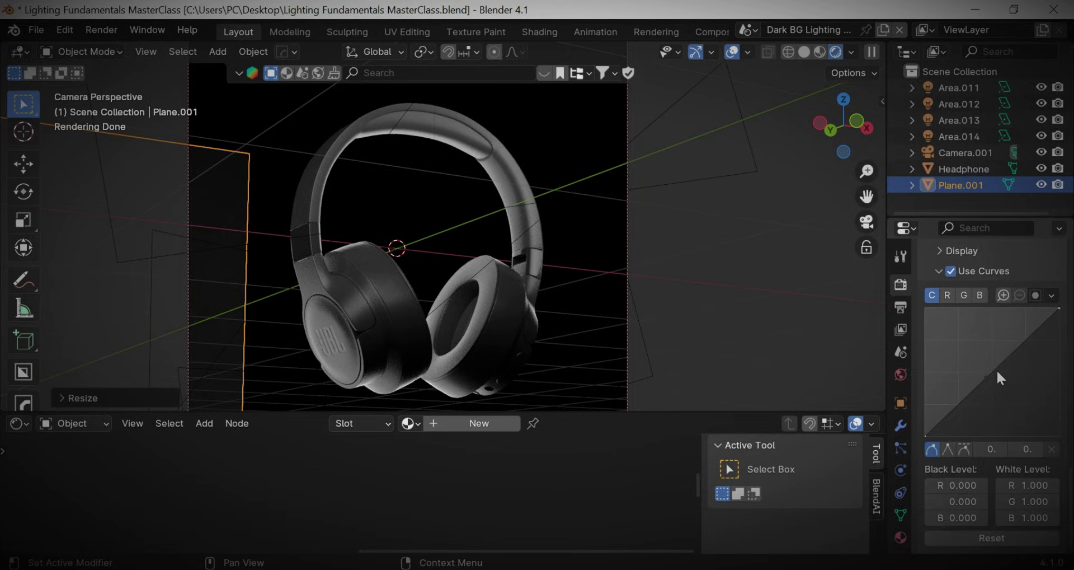
pyautogui.moveTo(1002, 374); pyautogui.dragTo(1002, 394)
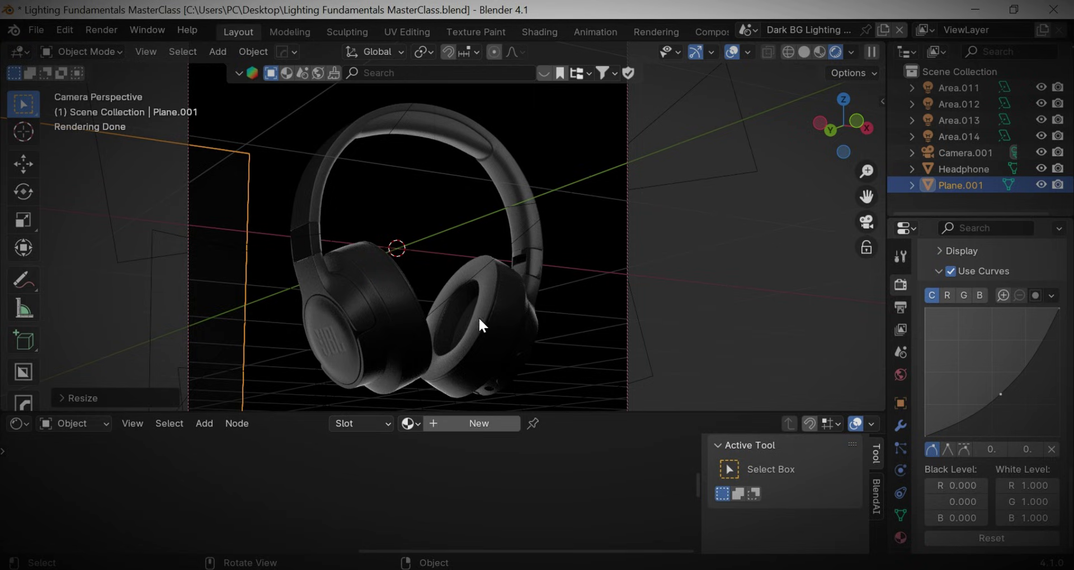
# - Insert a Color Ramp node between the Roughness texture and the Principled BSDF in the ear cup's JBL 720BT material
pyautogui.click(352, 320)
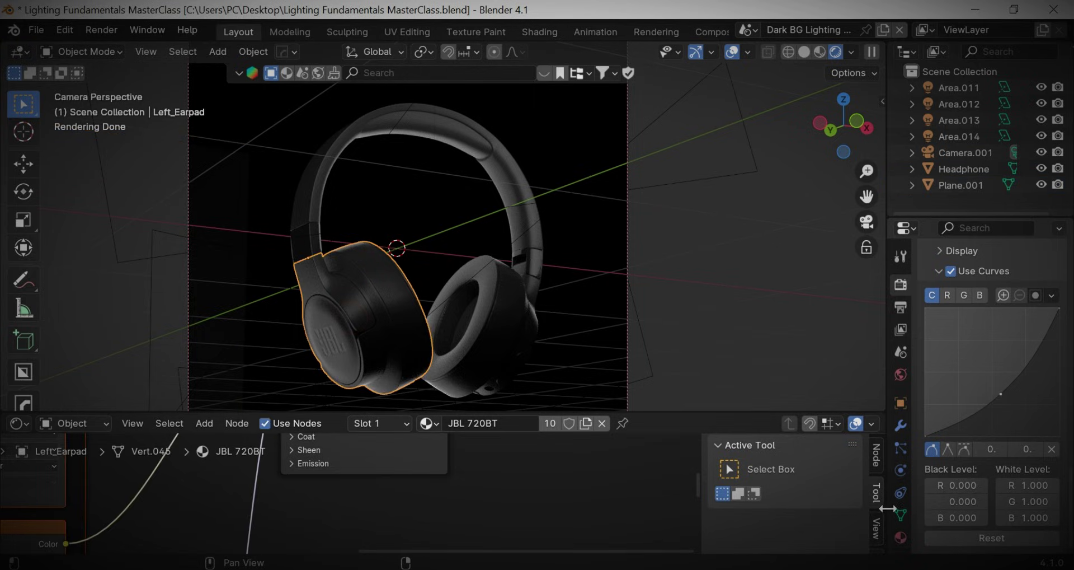
pyautogui.click(901, 536)
pyautogui.scroll(10, 993, 419)
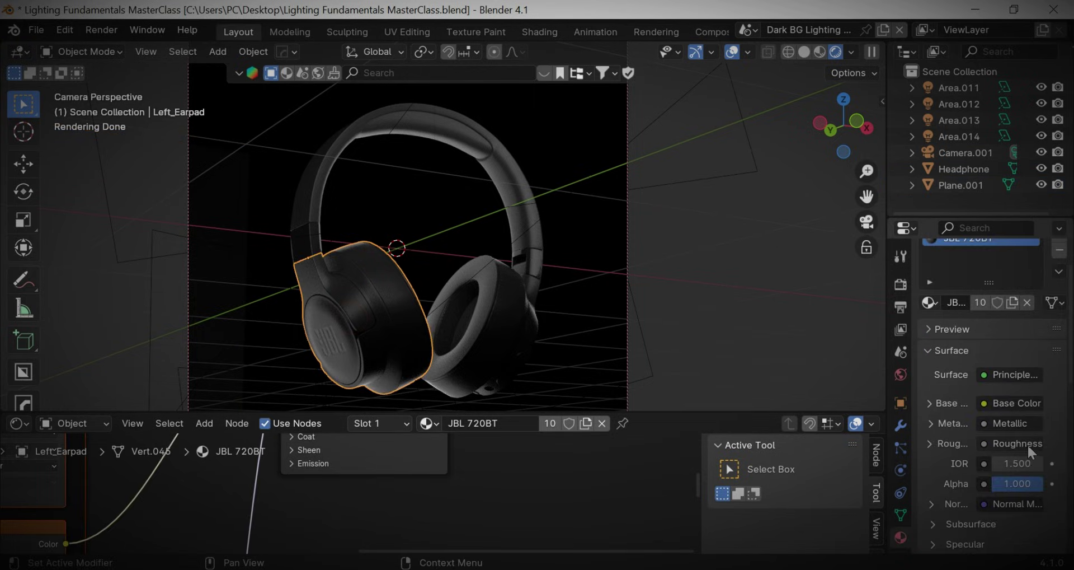
pyautogui.click(1023, 444)
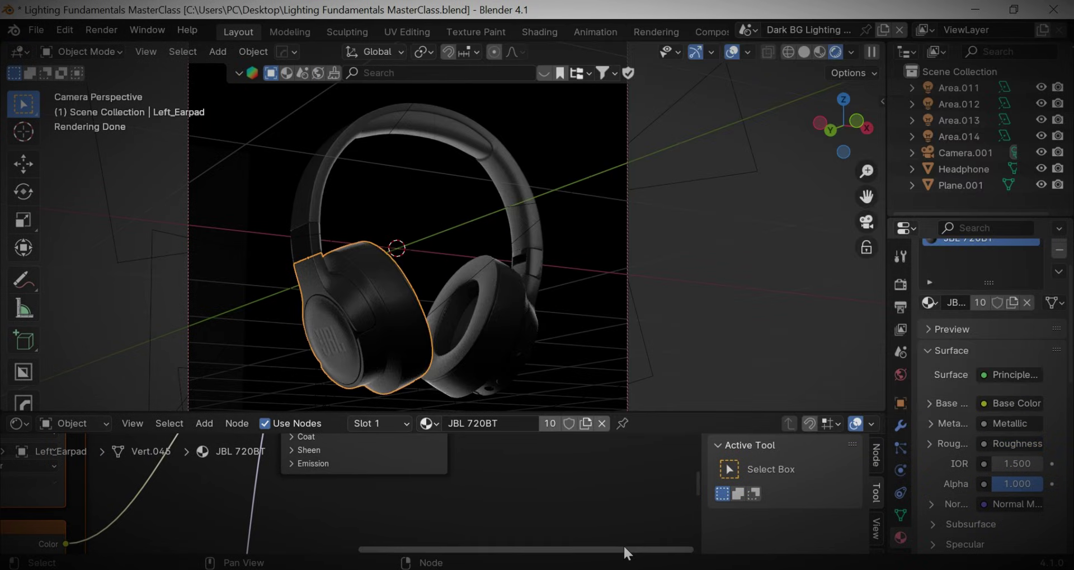
pyautogui.moveTo(623, 547); pyautogui.dragTo(634, 503)
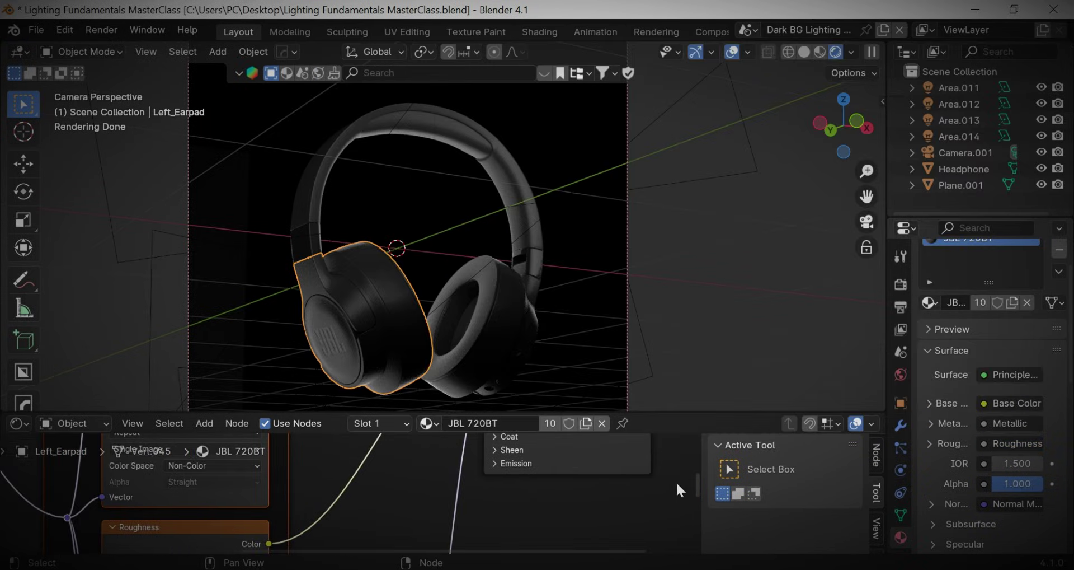
pyautogui.hotkey('shift', 'a')
pyautogui.click(370, 363)
pyautogui.write('c')
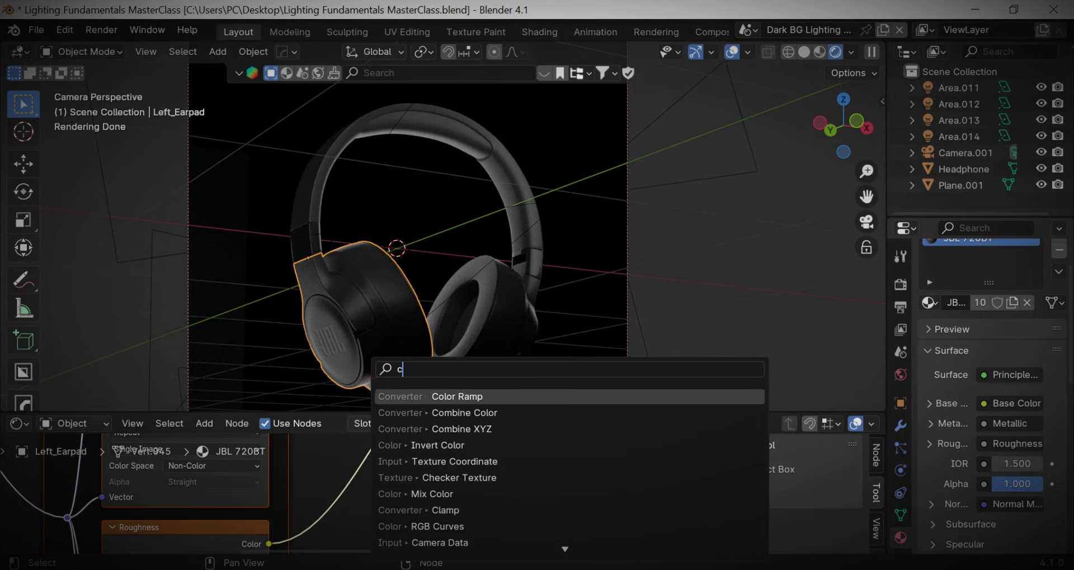
pyautogui.click(457, 396)
pyautogui.click(437, 486)
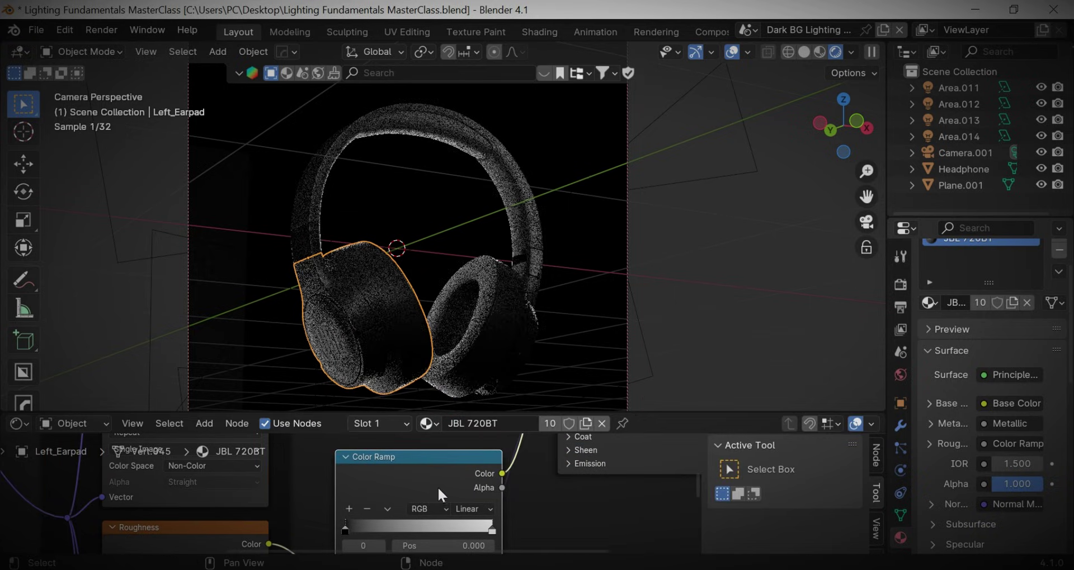
# - Reposition the Color Ramp node and shift its black stop to about 0.18 to make the headphones glossier
pyautogui.scroll(-2, 324, 522)
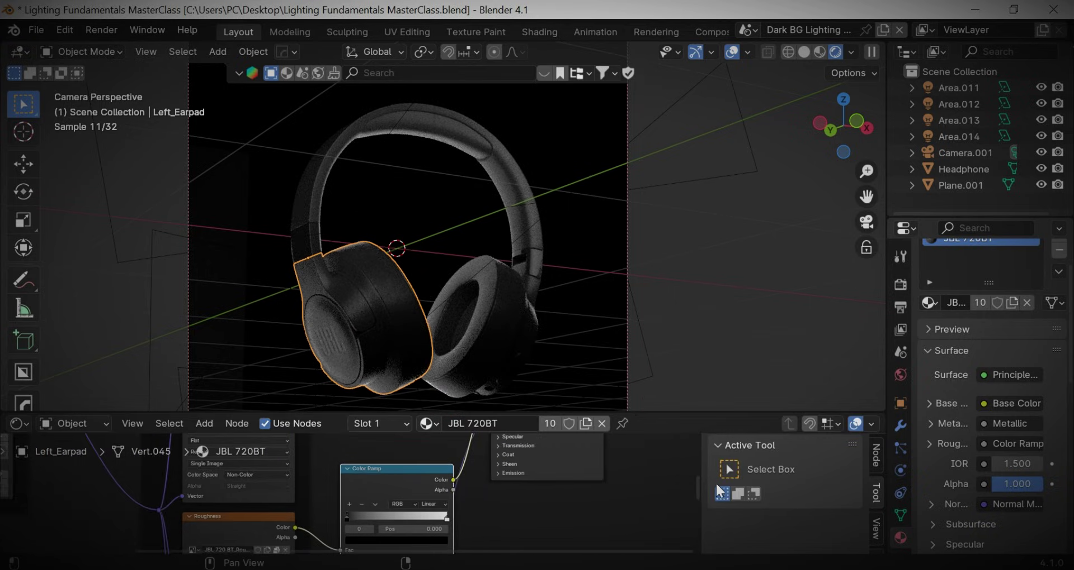
pyautogui.moveTo(368, 469); pyautogui.dragTo(359, 441)
pyautogui.moveTo(342, 488); pyautogui.dragTo(396, 488)
pyautogui.moveTo(394, 488); pyautogui.dragTo(367, 486)
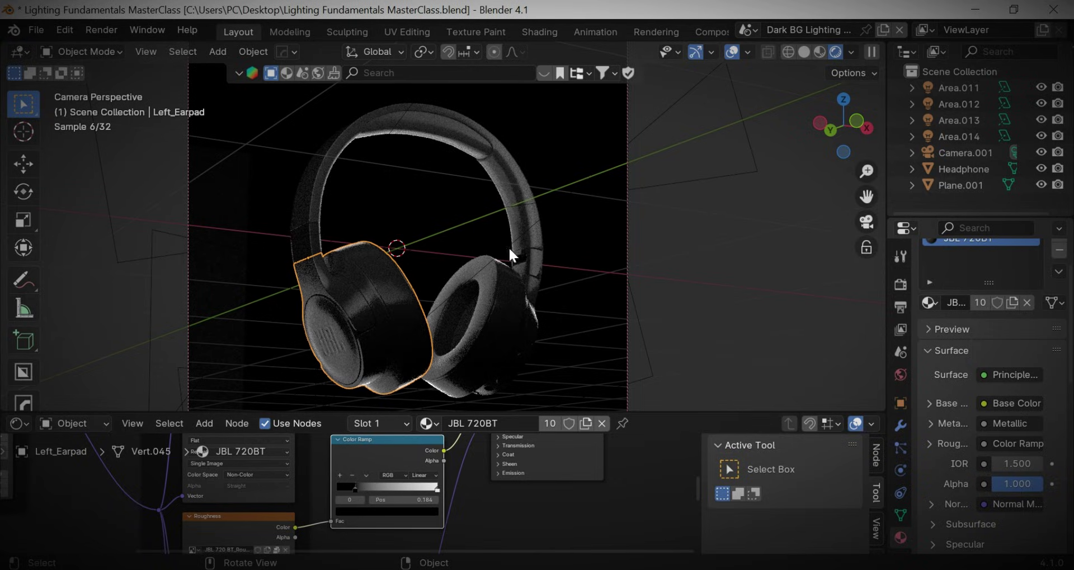
pyautogui.click(510, 175)
pyautogui.click(688, 238)
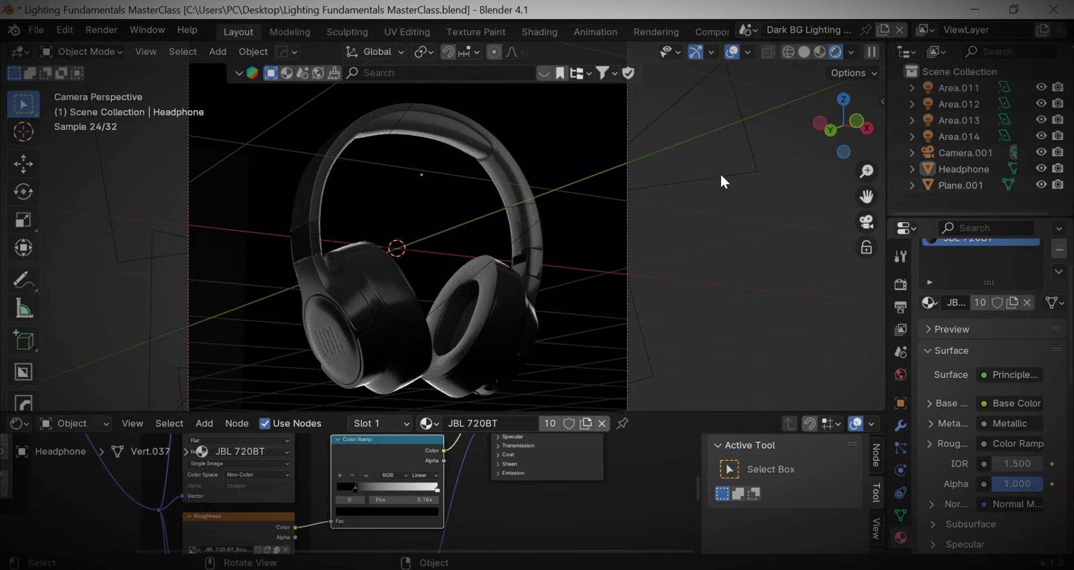
# - Move the backdrop plane across behind the headphones and rotate it around the Z axis to fill the camera frame
pyautogui.scroll(-4, 784, 213)
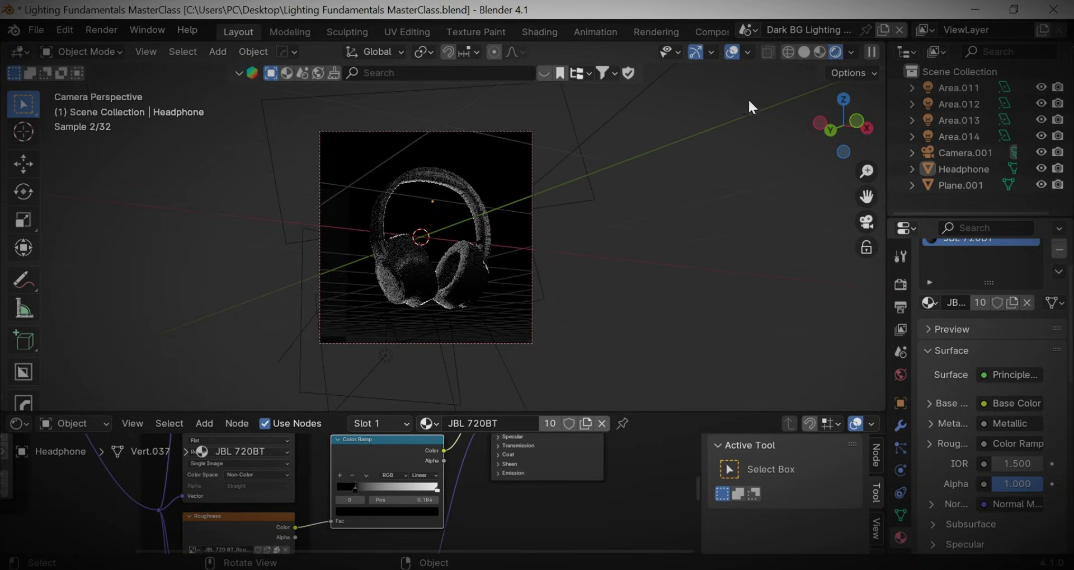
pyautogui.click(338, 339)
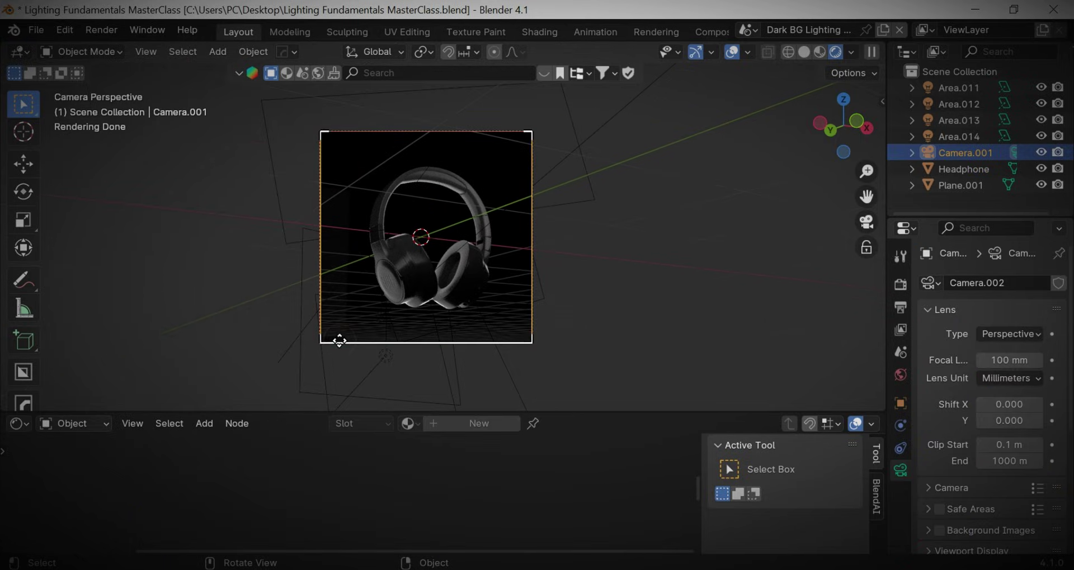
pyautogui.click(183, 362)
pyautogui.press('g')
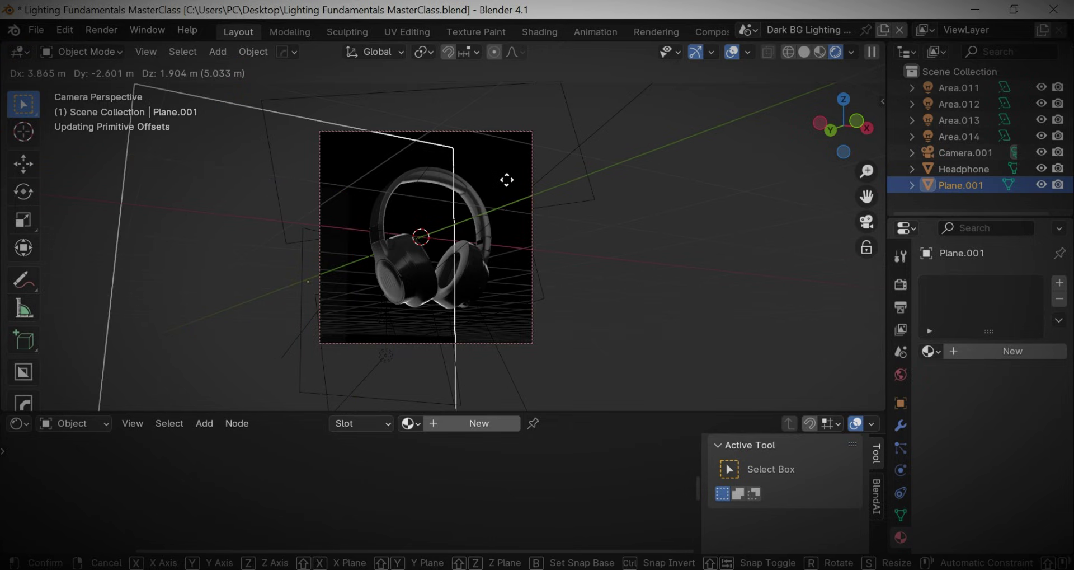
pyautogui.click(531, 234)
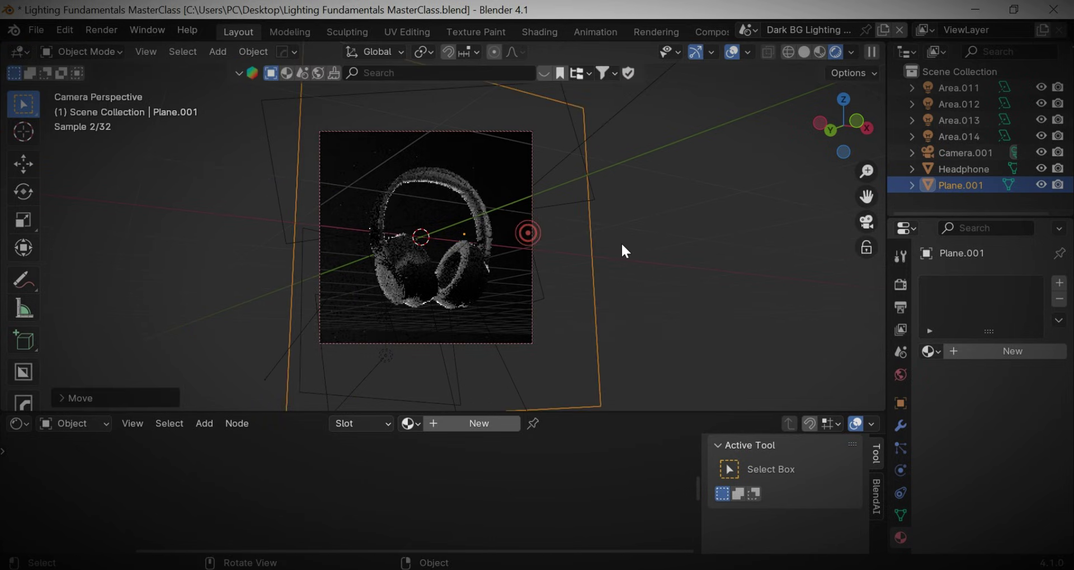
pyautogui.press('r')
pyautogui.press('z')
pyautogui.click(649, 160)
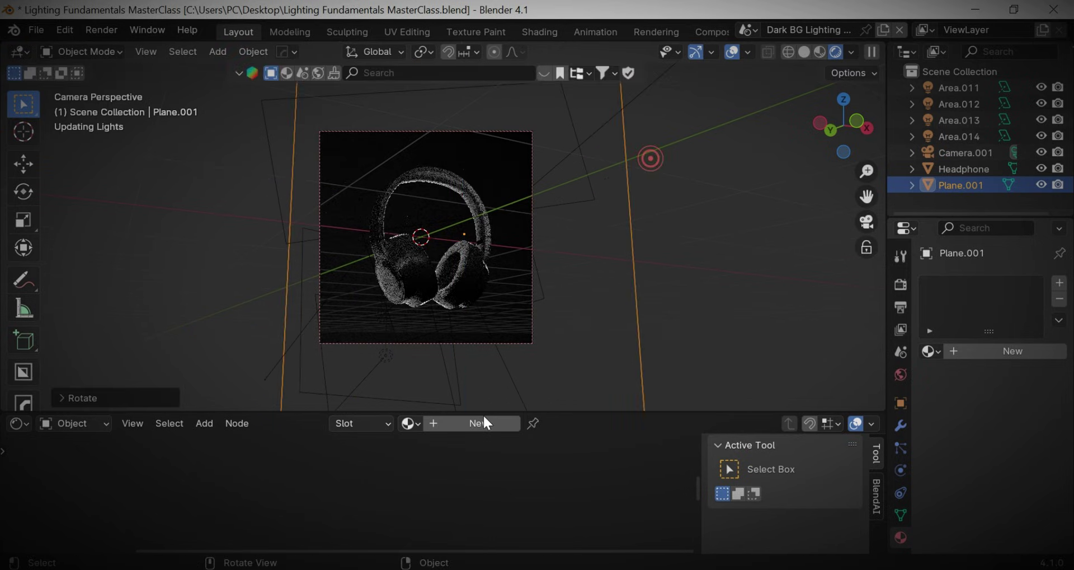
# - Create a new material on the backdrop plane, add an Emission node and delete the Principled BSDF node
pyautogui.click(476, 424)
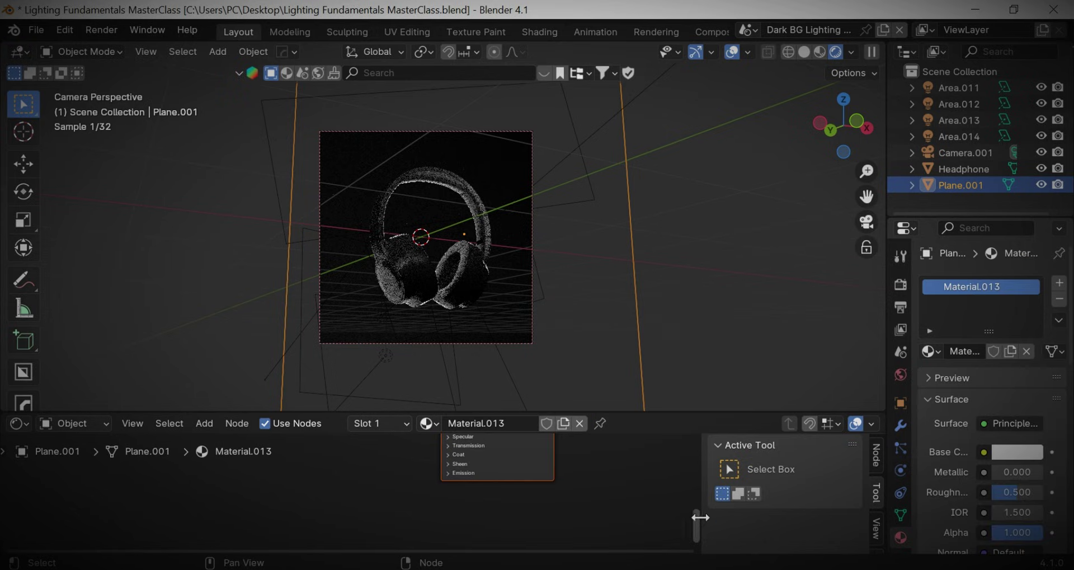
pyautogui.scroll(2, 695, 521)
pyautogui.moveTo(700, 504); pyautogui.dragTo(713, 440)
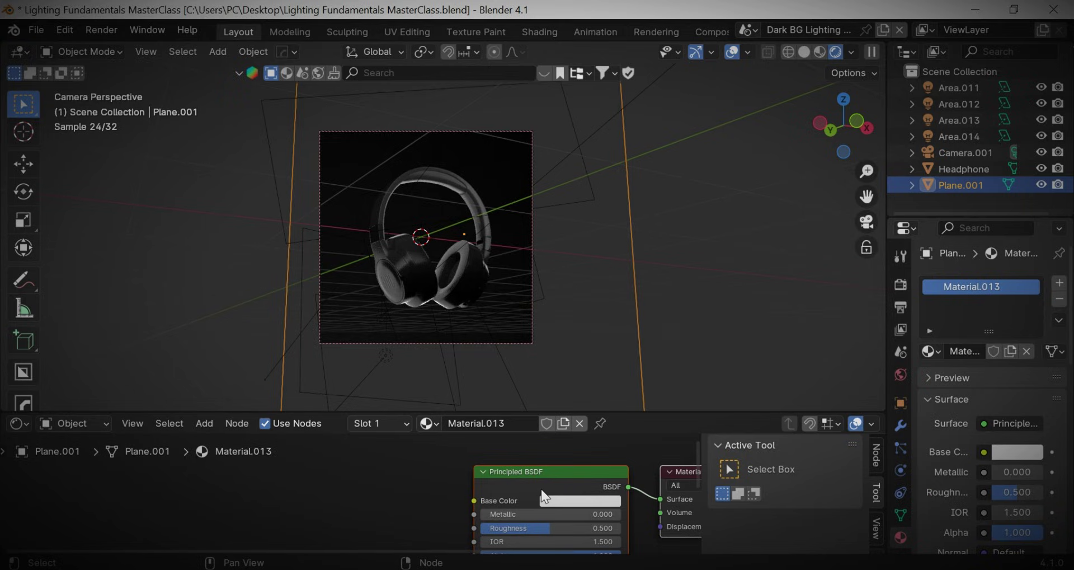
pyautogui.hotkey('shift', 'a')
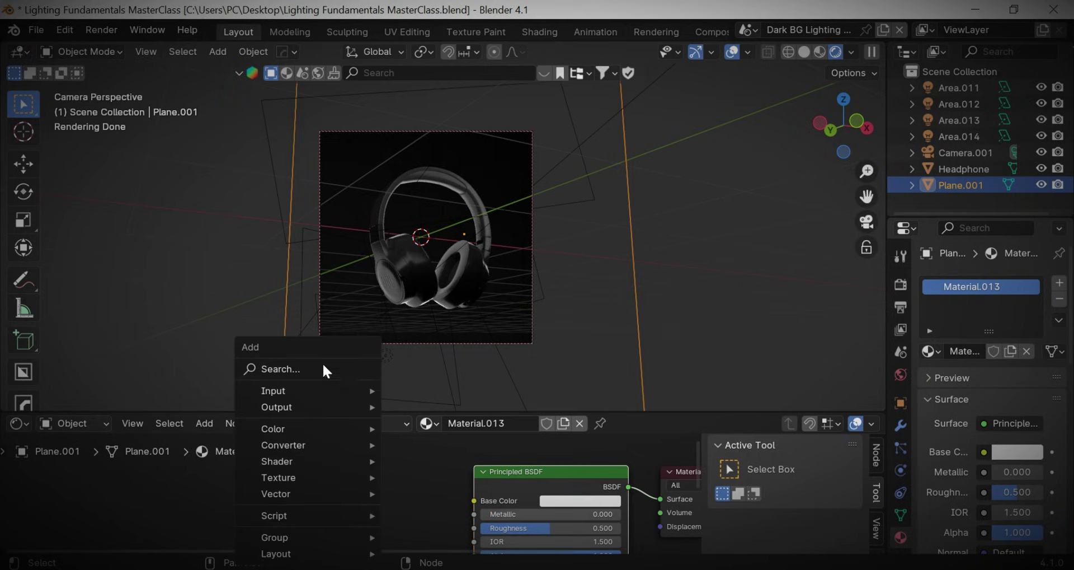
pyautogui.click(323, 364)
pyautogui.write('e')
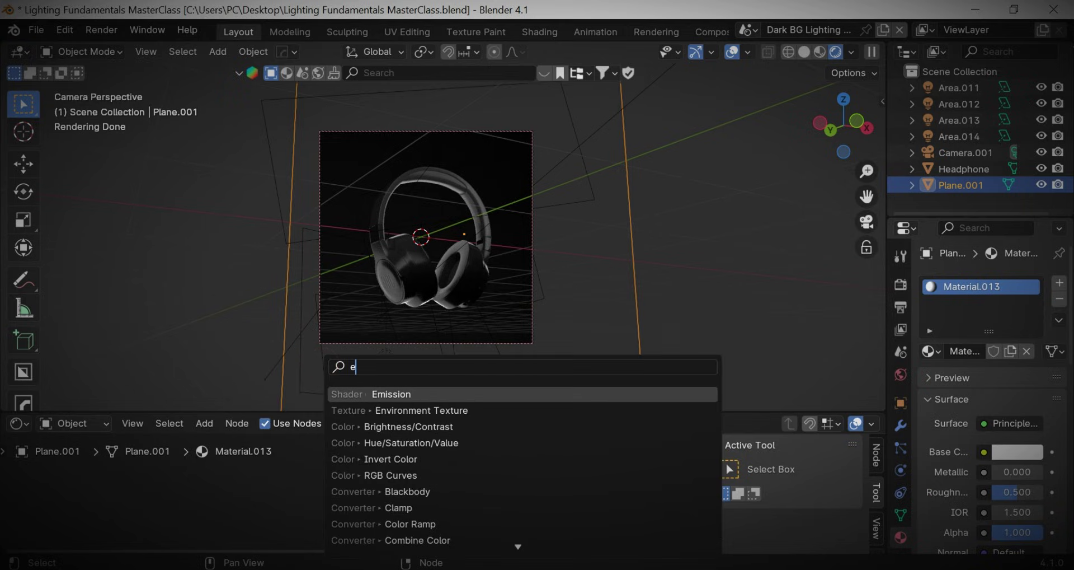
pyautogui.press('Return')
pyautogui.click(320, 455)
pyautogui.click(543, 480)
pyautogui.press('x')
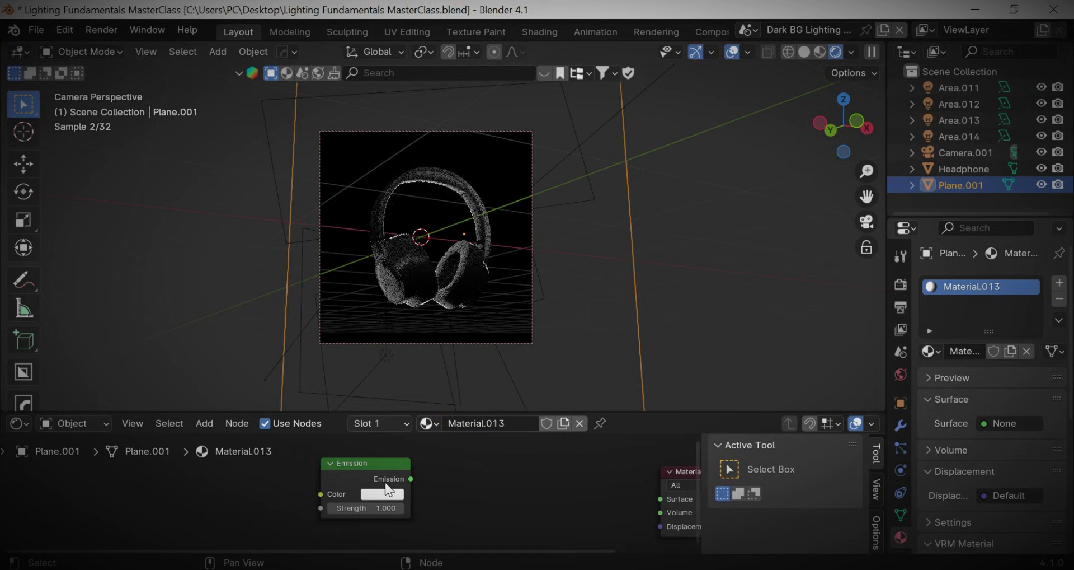
# - Connect the Emission node to the Material Output's Surface and drive its color with a Gradient Texture fitted with Mapping and Texture Coordinate nodes
pyautogui.moveTo(410, 479); pyautogui.dragTo(660, 498)
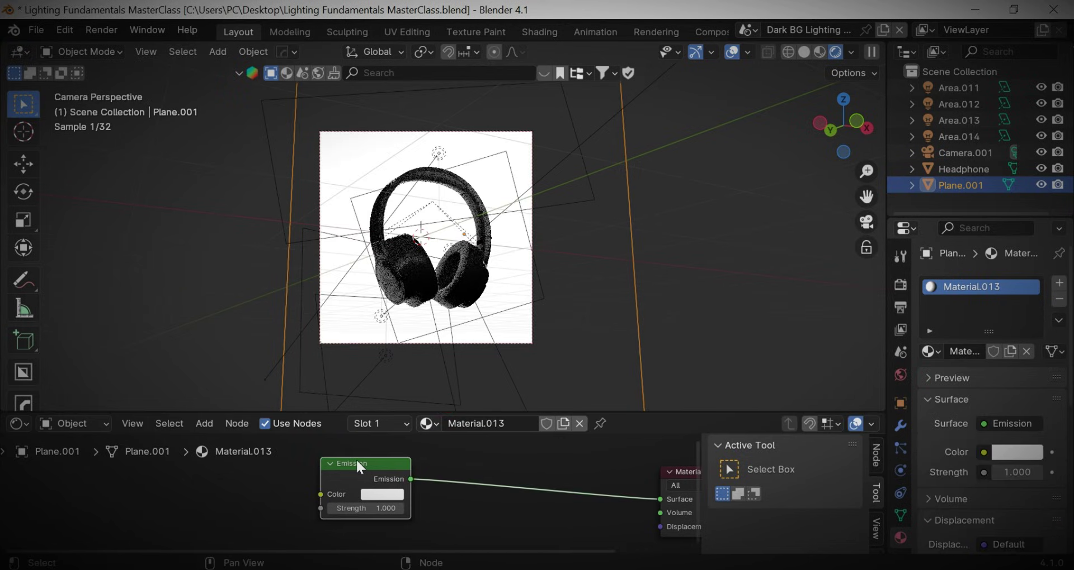
pyautogui.moveTo(358, 466); pyautogui.dragTo(405, 466)
pyautogui.hotkey('shift', 'a')
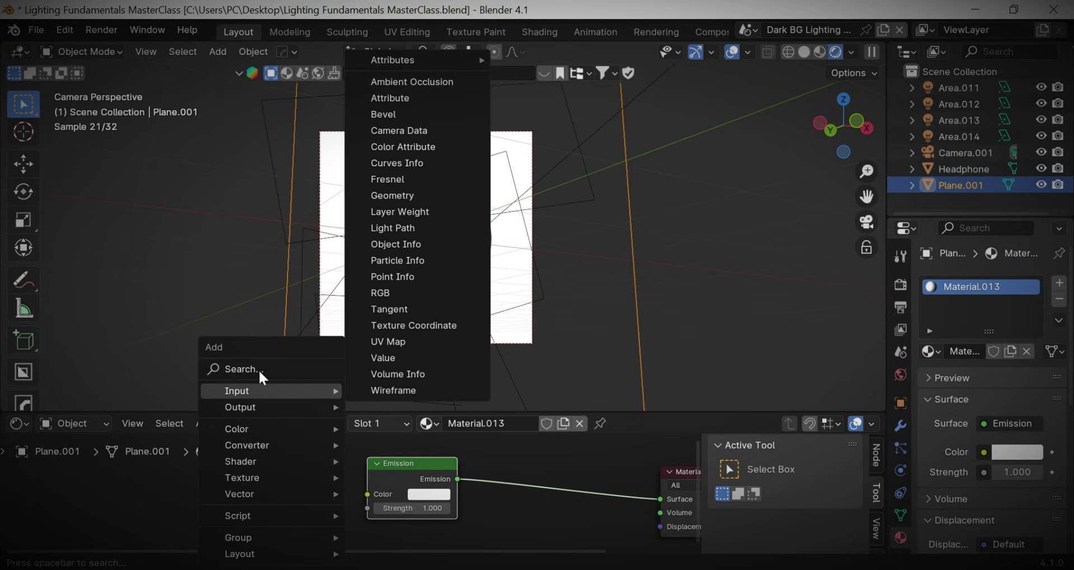
pyautogui.click(259, 369)
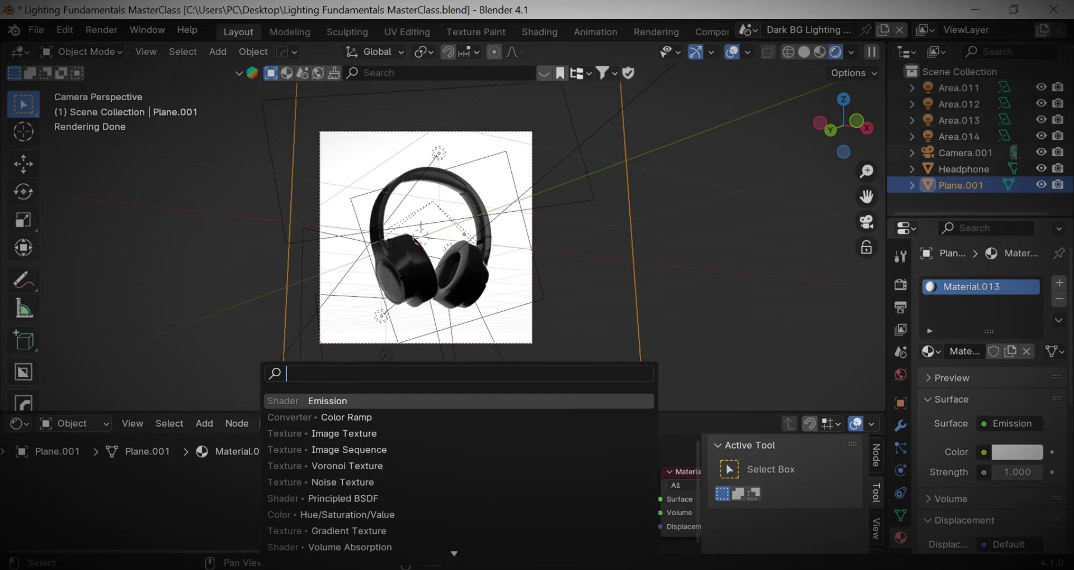
pyautogui.write('gr')
pyautogui.click(355, 399)
pyautogui.click(507, 459)
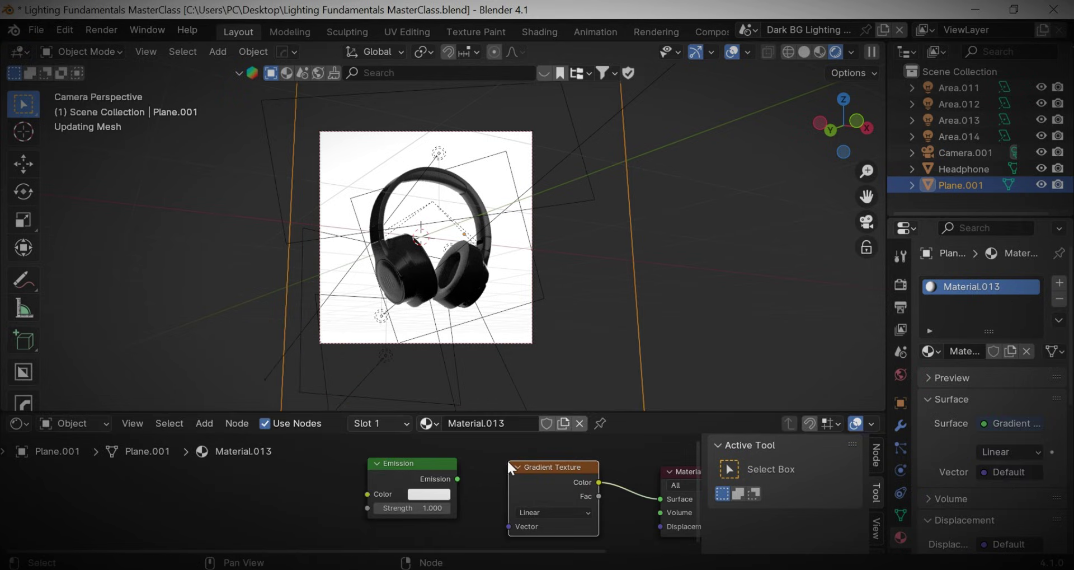
pyautogui.hotkey('ctrl', 't')
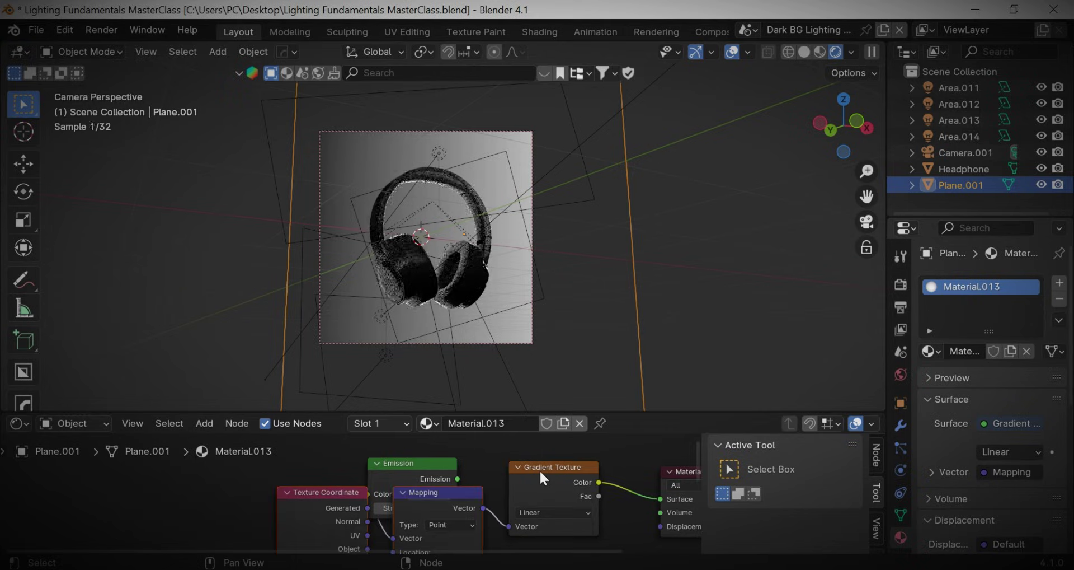
pyautogui.moveTo(434, 469); pyautogui.dragTo(608, 486)
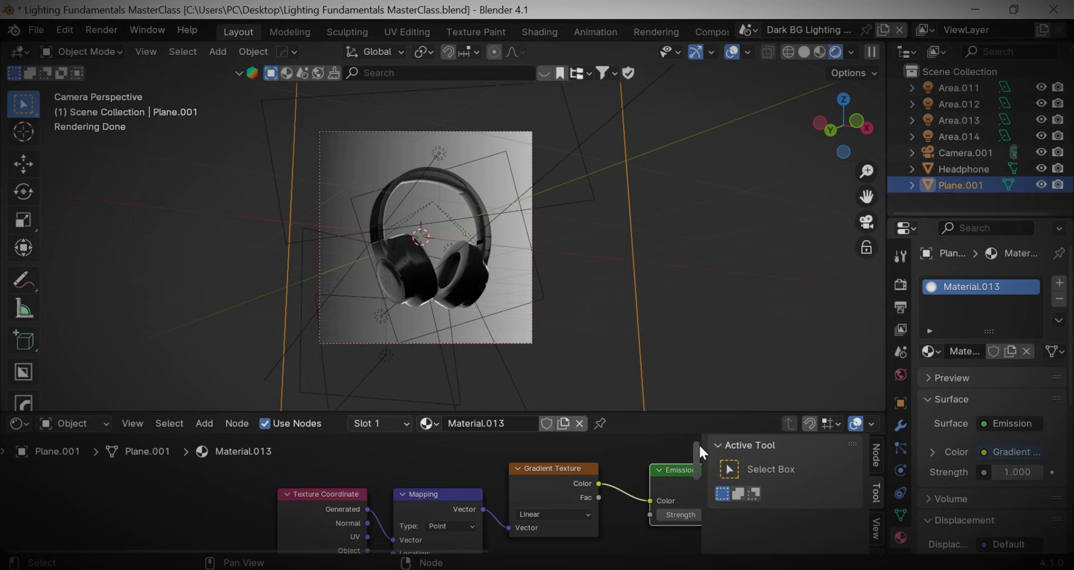
# - Insert a Color Ramp node between the Mapping and Gradient Texture nodes in the backdrop plane's material
pyautogui.keyDown('shift'); pyautogui.scroll(-2, 700, 443); pyautogui.keyUp('shift')
pyautogui.hotkey('shift', 'a')
pyautogui.click(411, 369)
pyautogui.write('c')
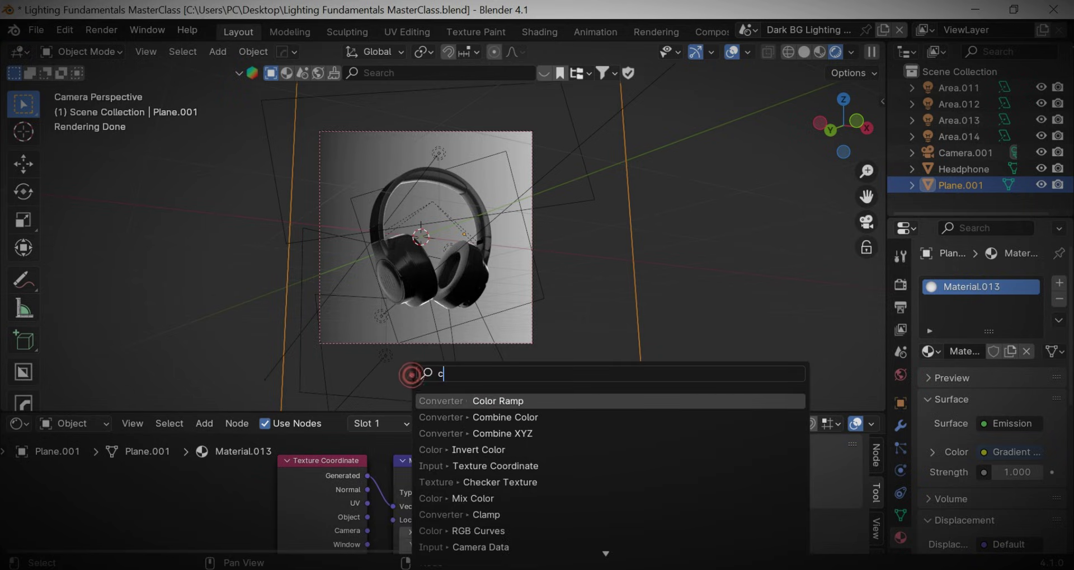
pyautogui.press('Return')
pyautogui.click(580, 437)
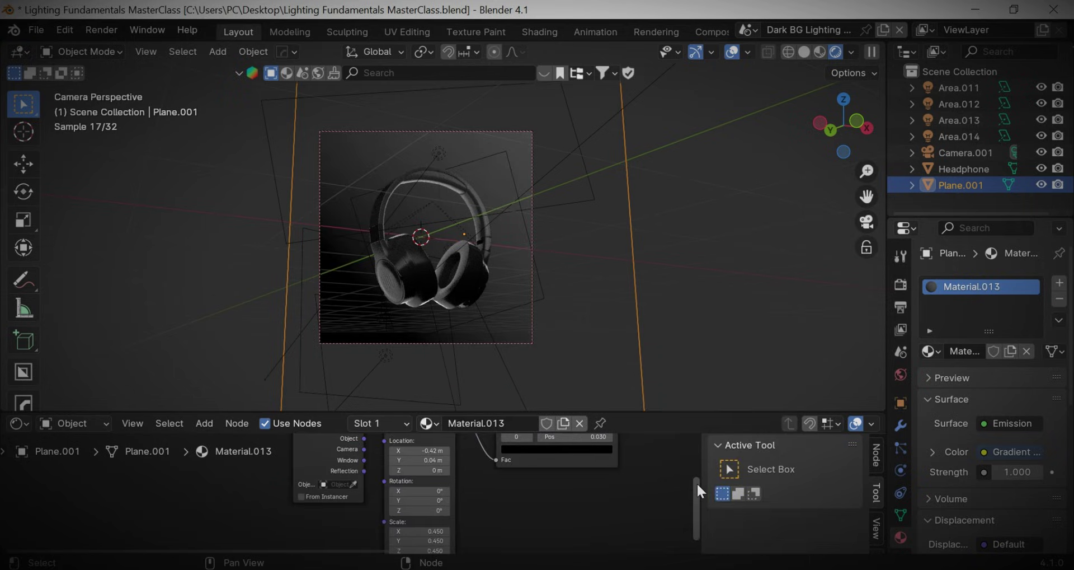
# - Move the Color Ramp's white stop to 0.480, set its interpolation to Ease, and keep the backdrop plane selected
pyautogui.keyDown('shift'); pyautogui.scroll(3, 704, 447); pyautogui.keyUp('shift')
pyautogui.moveTo(611, 480); pyautogui.dragTo(548, 480)
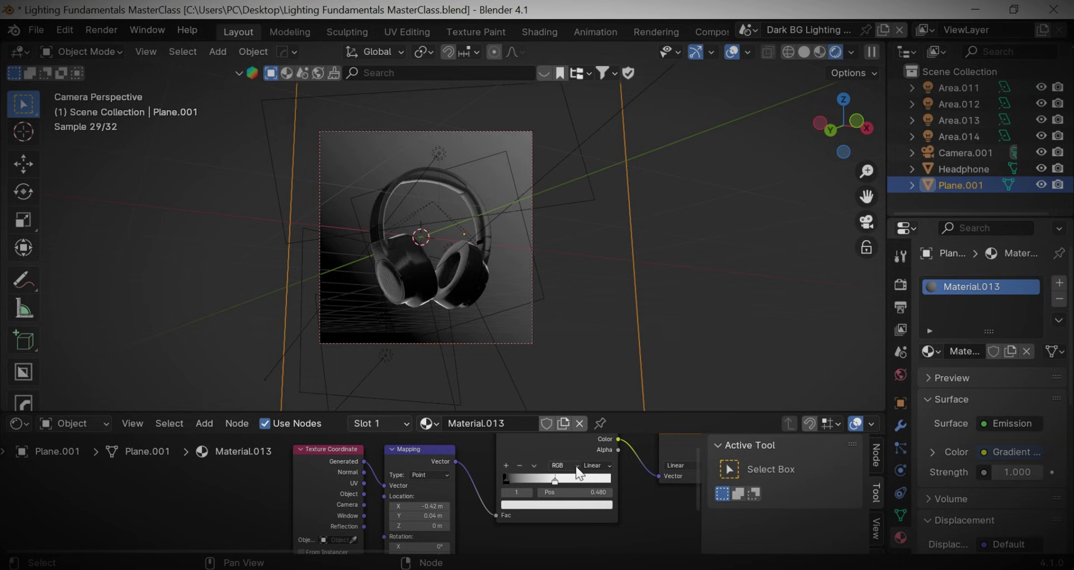
pyautogui.click(593, 465)
pyautogui.click(587, 488)
pyautogui.scroll(4, 787, 232)
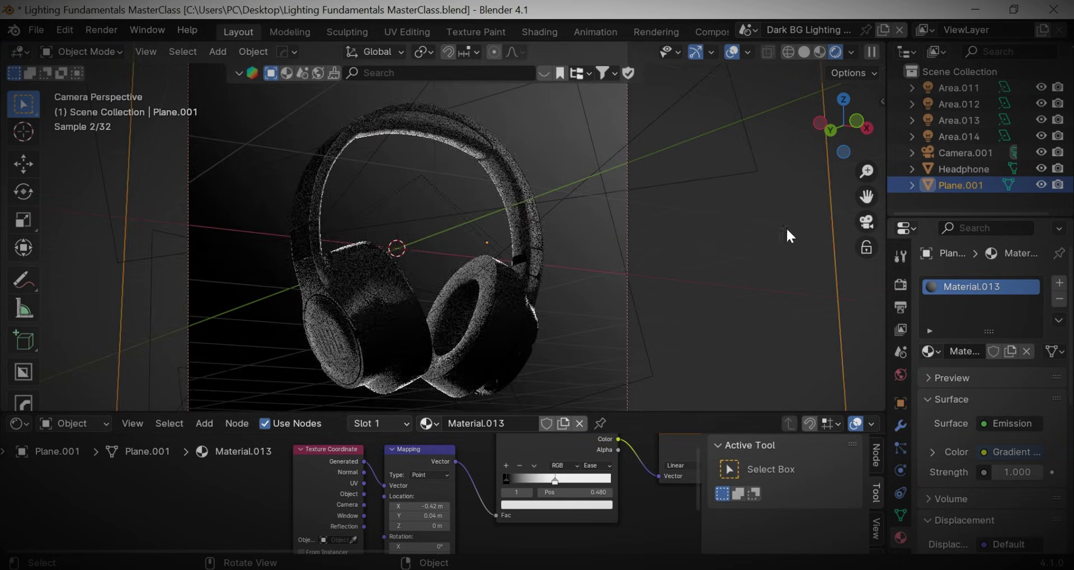
pyautogui.moveTo(869, 194); pyautogui.dragTo(710, 167)
pyautogui.click(708, 165)
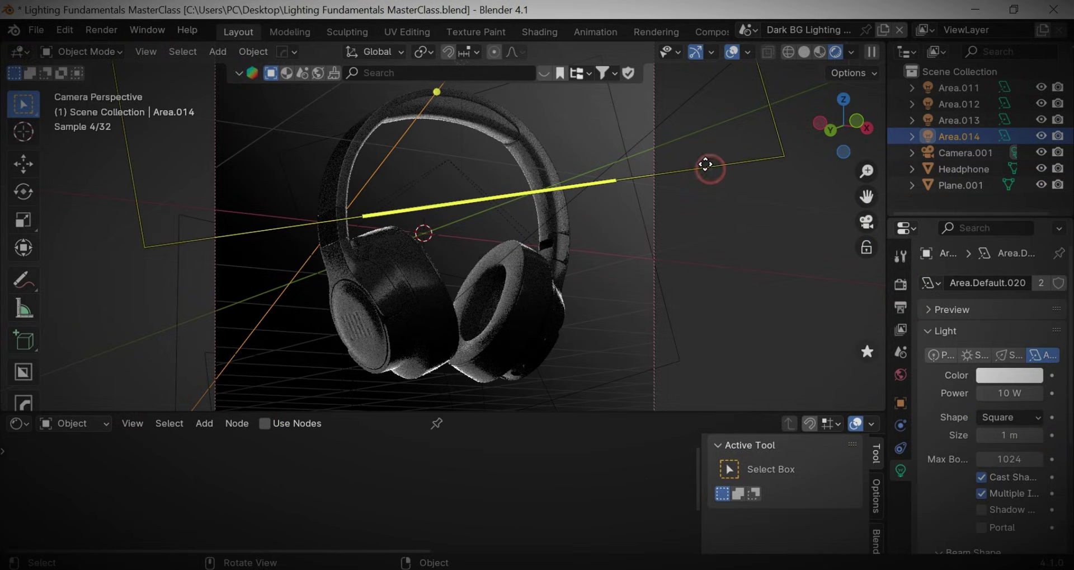
pyautogui.click(703, 223)
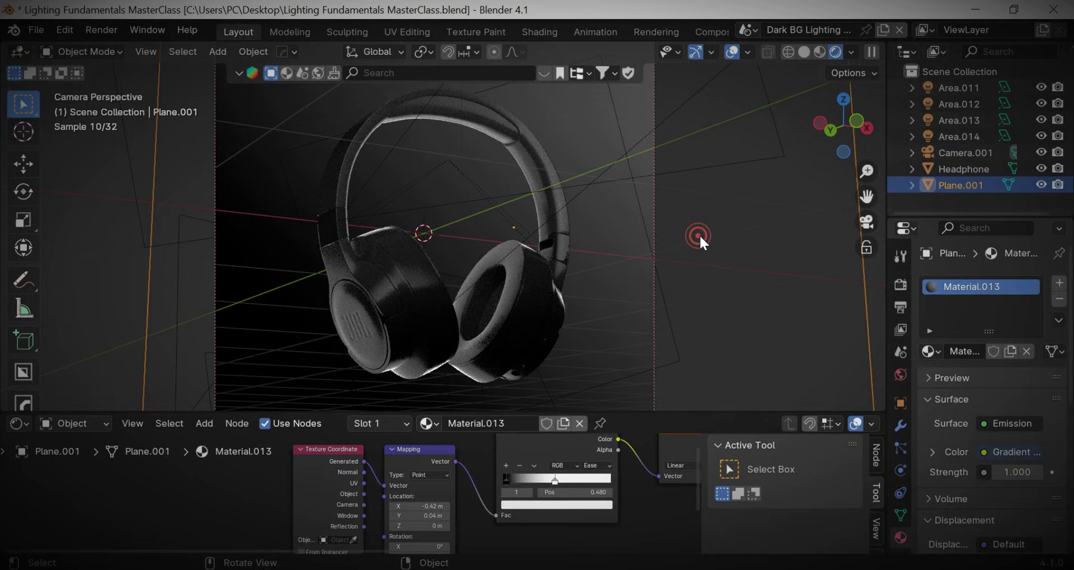